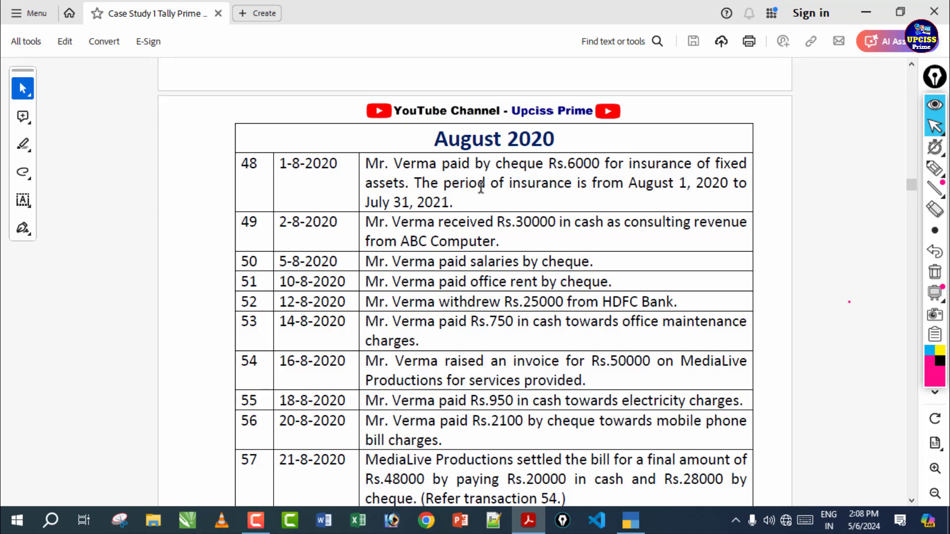
Review the start of the August 2020 transaction list in the case study, and switch to TallyPrime
left_click_drag(434, 141, 554, 144)
left_click(425, 197)
scroll(530, 206, "down", 2)
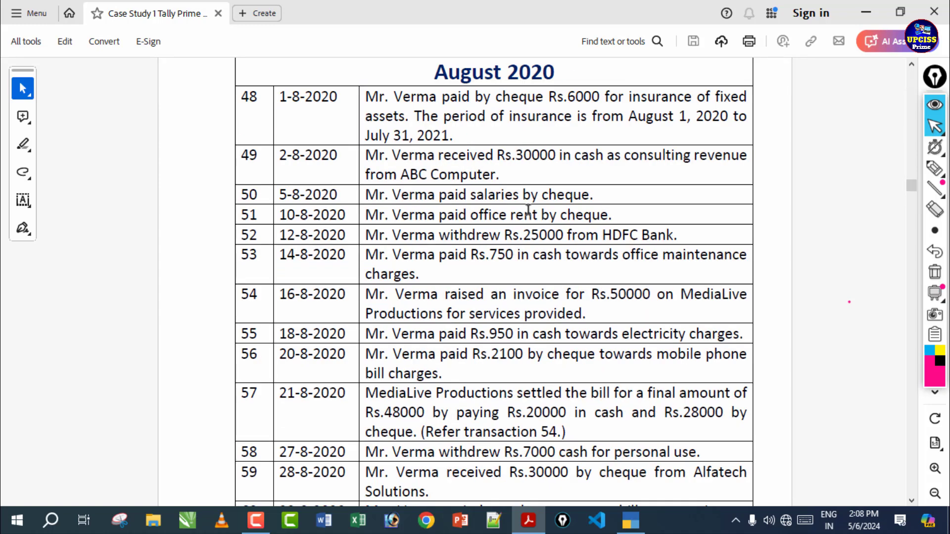
left_click(632, 521)
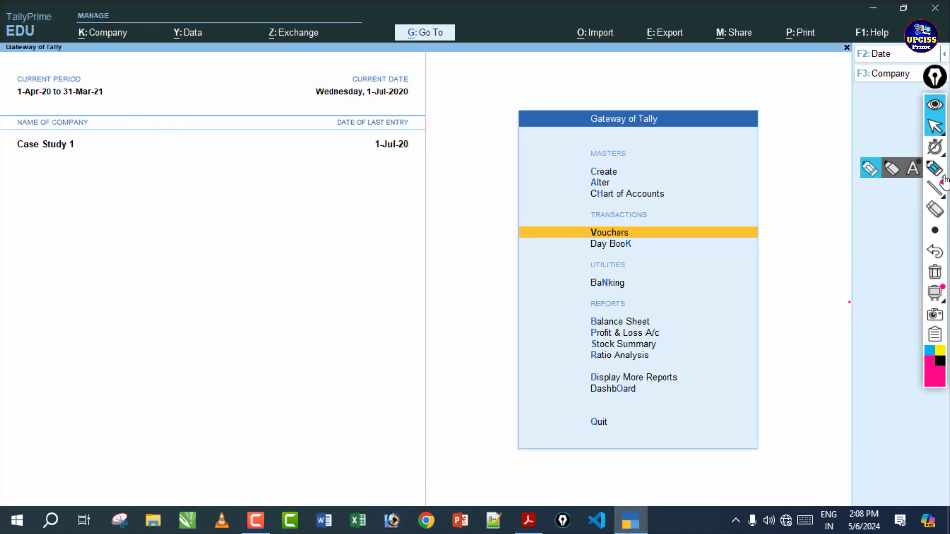
Mark the company name and date of last entry with the pen, clear the marks and return to normal pointer mode
left_click(935, 168)
mouse_move(2, 167)
left_mouse_down()
mouse_move(383, 169)
mouse_move(343, 127)
mouse_move(95, 126)
mouse_move(20, 172)
mouse_move(11, 159)
mouse_move(74, 158)
left_mouse_up()
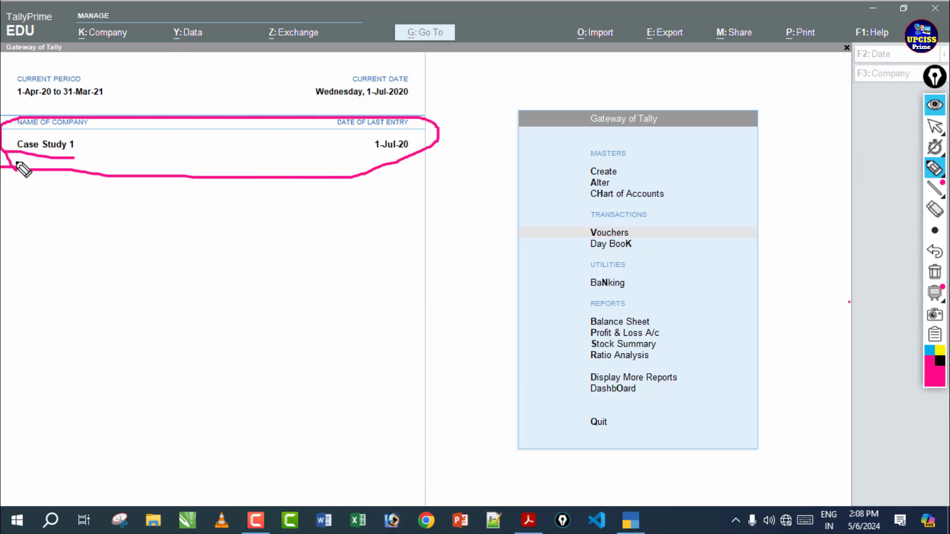
mouse_move(15, 160)
left_mouse_down()
mouse_move(324, 147)
mouse_move(317, 158)
mouse_move(326, 147)
left_mouse_up()
left_click_drag(59, 160, 294, 161)
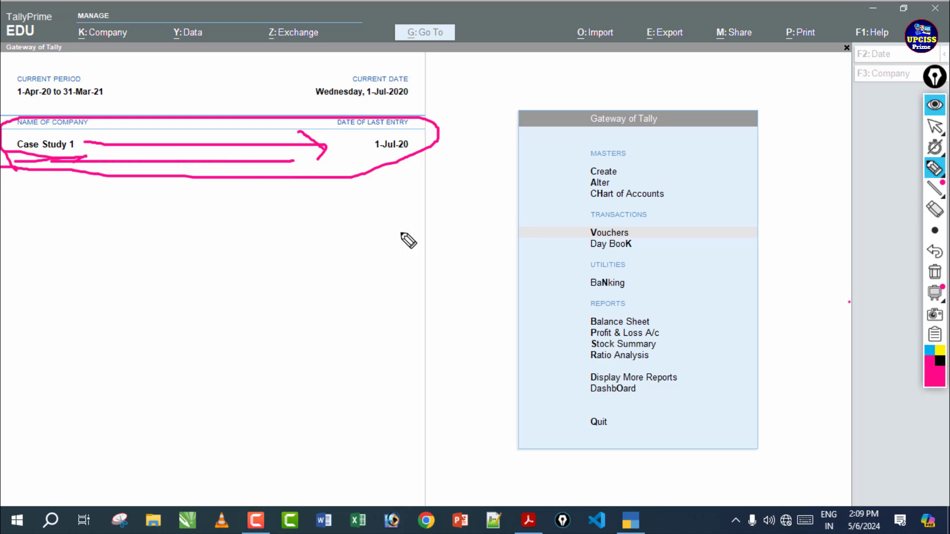
left_click(934, 276)
mouse_move(356, 161)
left_mouse_down()
mouse_move(401, 121)
mouse_move(357, 159)
left_mouse_up()
mouse_move(229, 180)
left_mouse_down()
mouse_move(361, 186)
mouse_move(433, 174)
left_mouse_up()
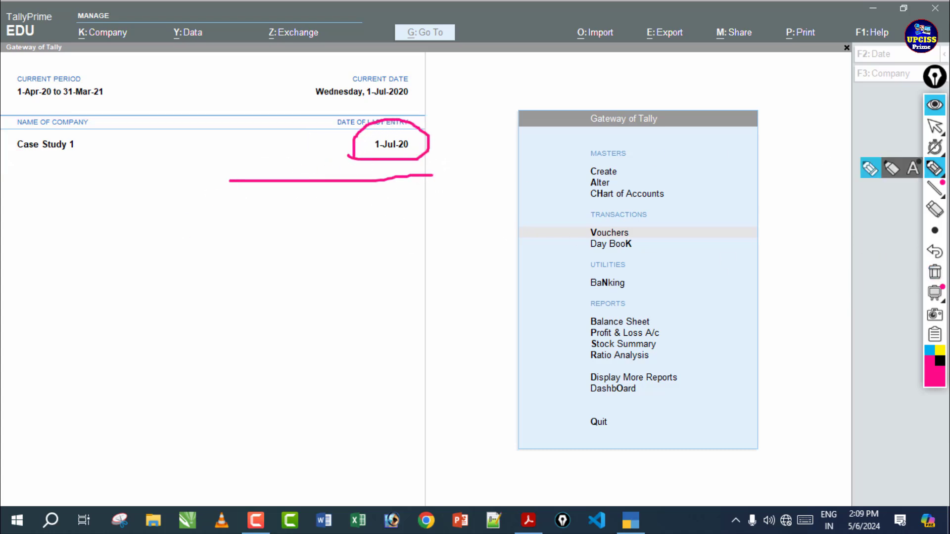
left_click(935, 273)
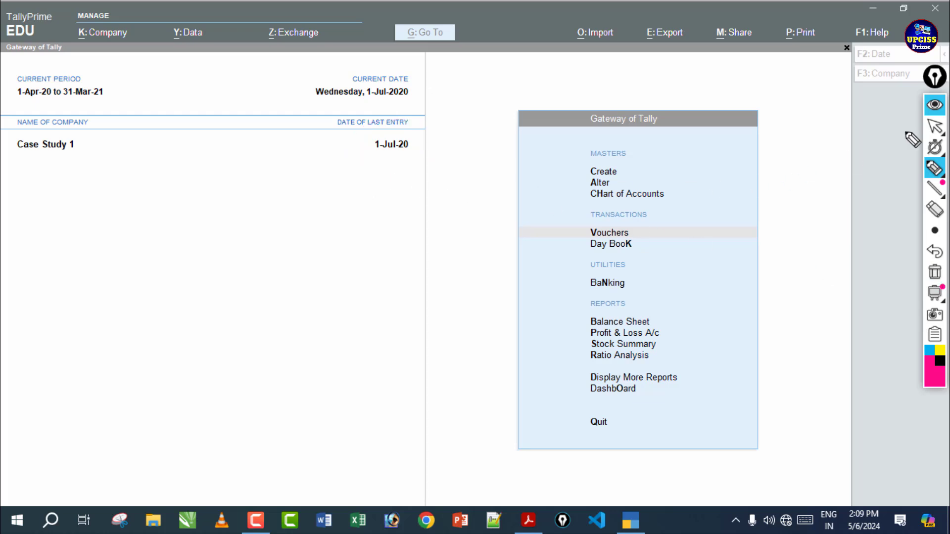
left_click(936, 127)
left_click(935, 127)
left_click(485, 221)
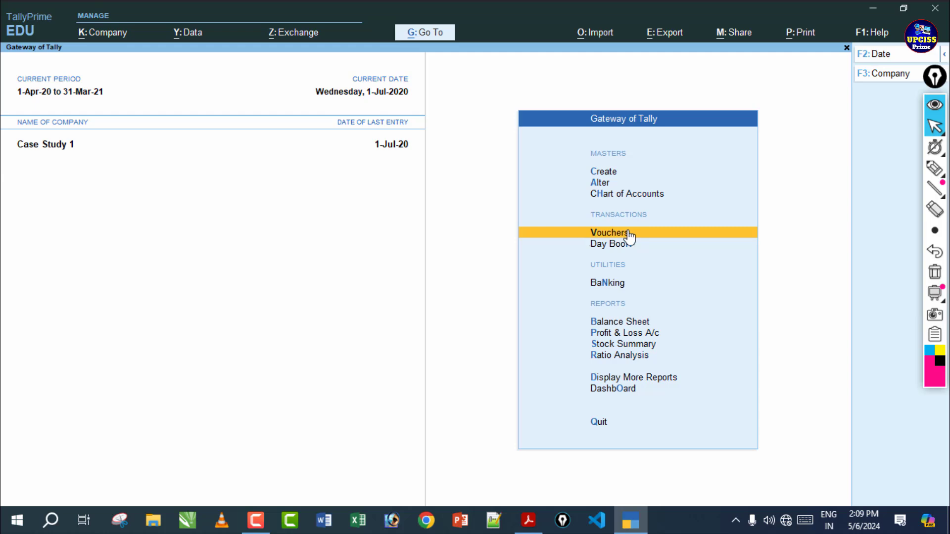
Open voucher entry for Case Study 1 and sketch freehand pen marks over the blank payment voucher
left_click(602, 235)
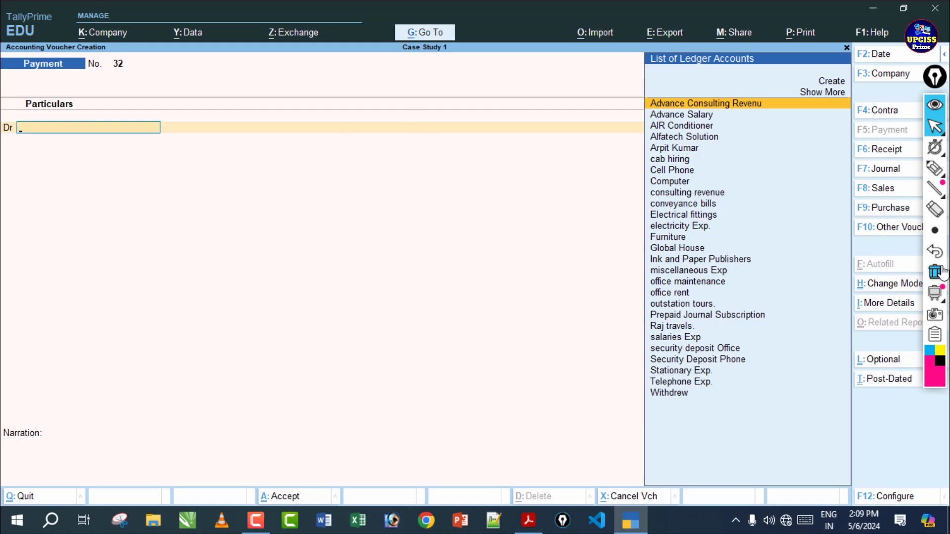
left_click(934, 168)
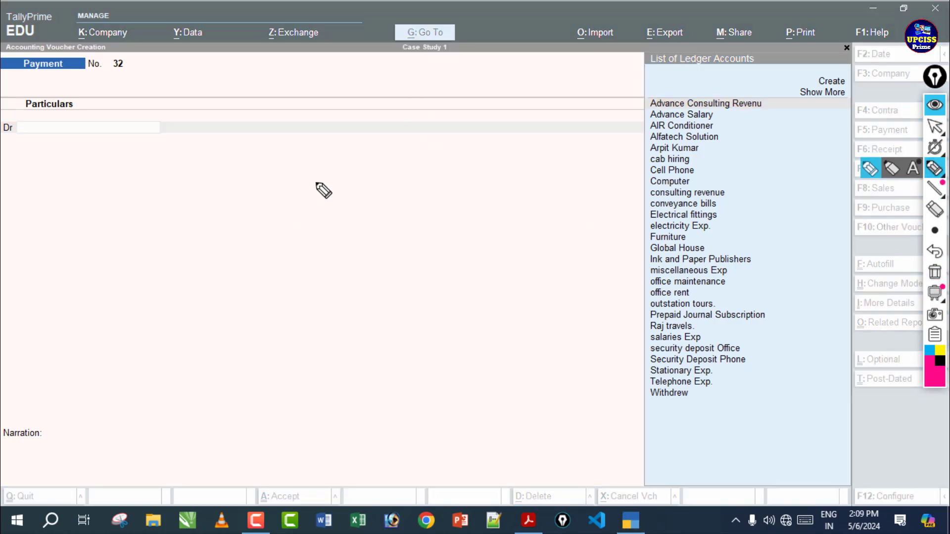
left_click_drag(265, 180, 281, 202)
left_click_drag(239, 217, 297, 210)
mouse_move(285, 245)
left_mouse_down()
mouse_move(292, 265)
mouse_move(330, 263)
left_mouse_up()
left_click_drag(117, 210, 219, 166)
mouse_move(341, 237)
left_mouse_down()
mouse_move(412, 238)
mouse_move(396, 253)
left_mouse_up()
left_click_drag(381, 212, 431, 250)
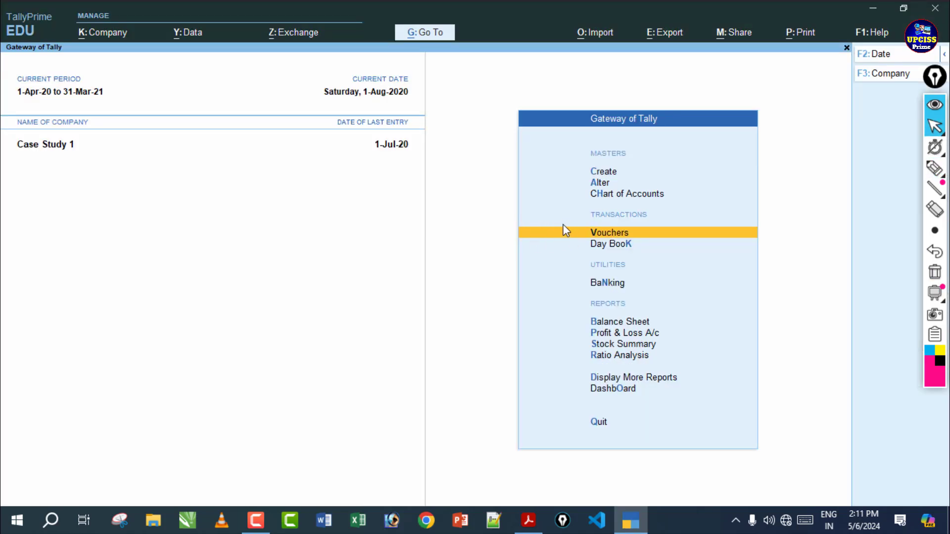
Open a new payment voucher and set its voucher date to 1-8-2020
left_click(608, 234)
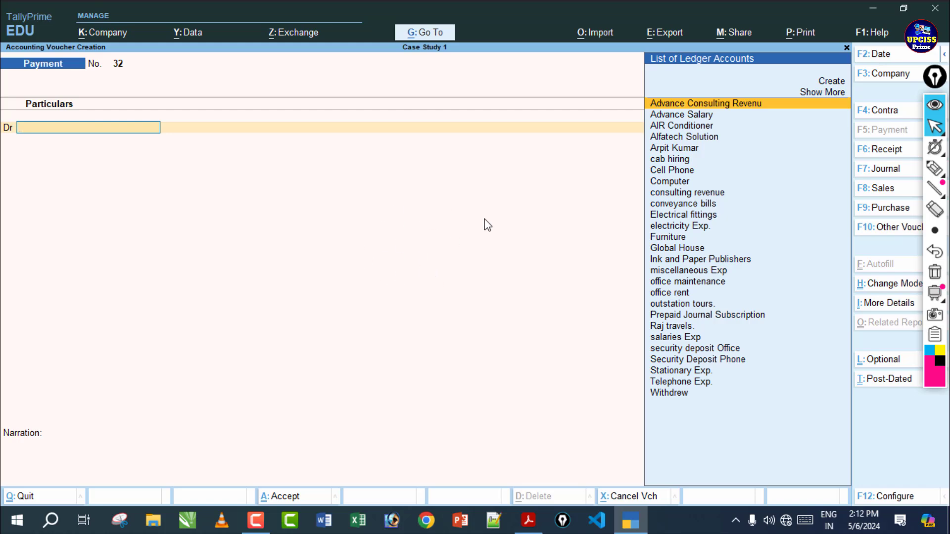
key("F2")
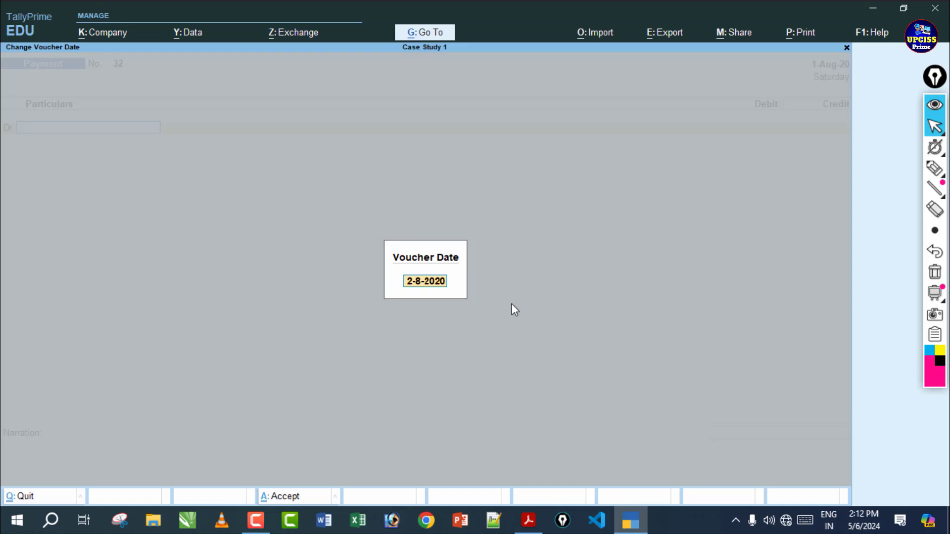
type("1-8-2020")
key("Return")
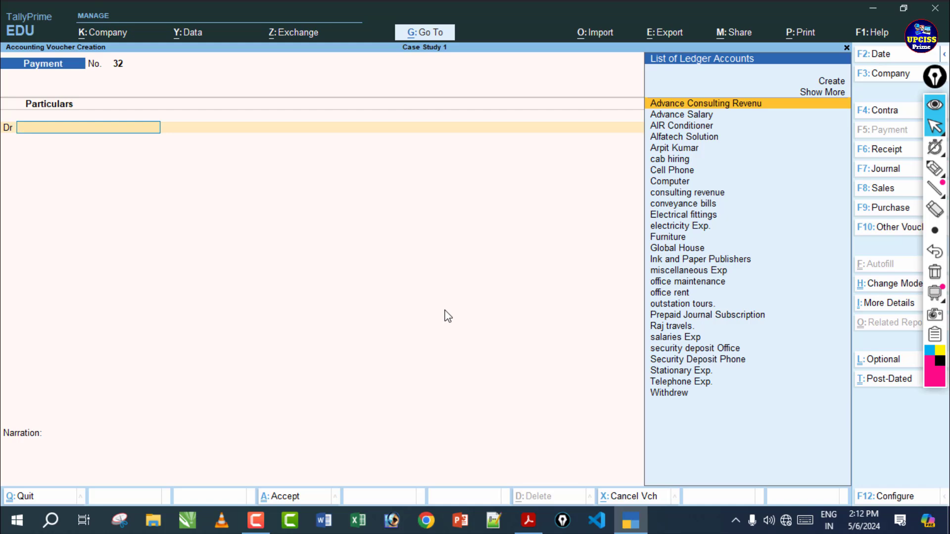
Switch to the case study PDF, underline the payer, cheque payment, Rs.6000 and insurance wording in transaction 48, and clear the marks
left_click(529, 522)
left_click(935, 168)
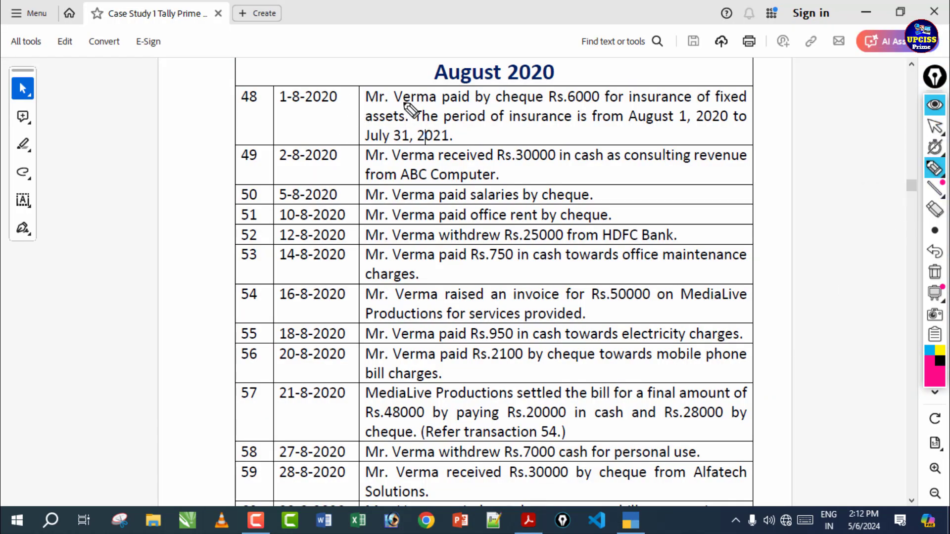
left_click_drag(365, 106, 526, 106)
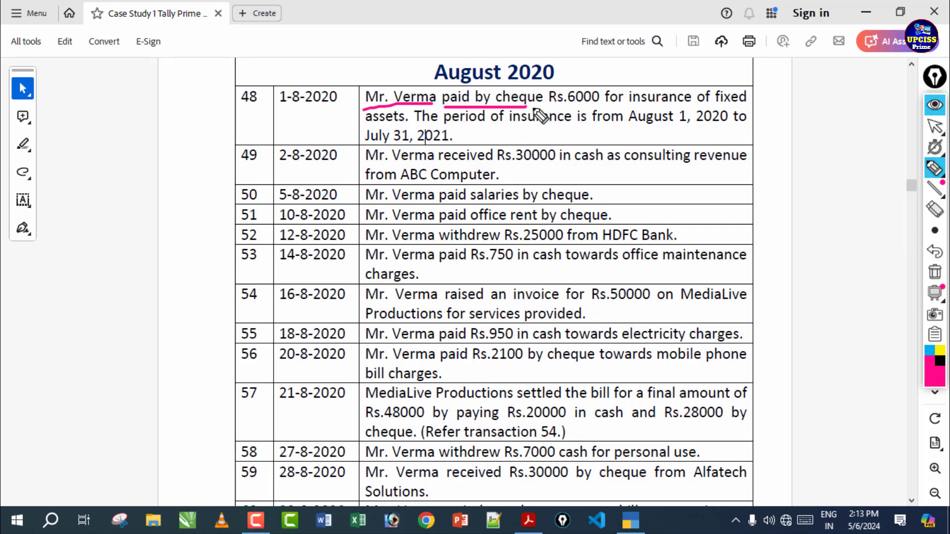
left_click(556, 105)
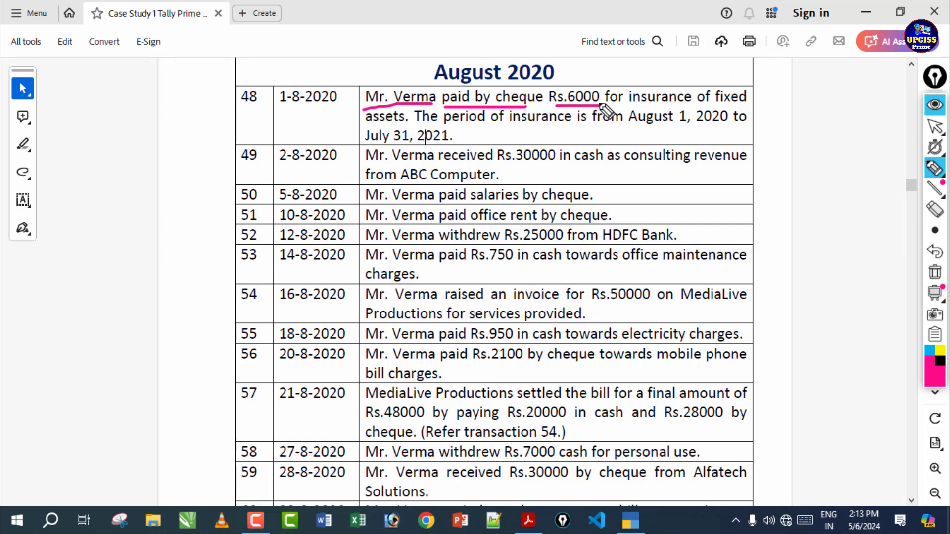
left_click_drag(600, 105, 669, 105)
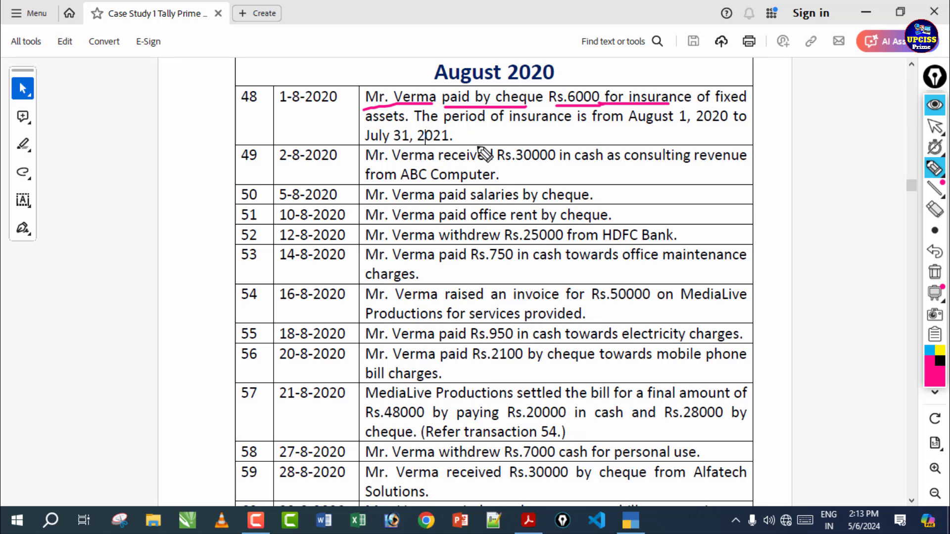
left_click(935, 273)
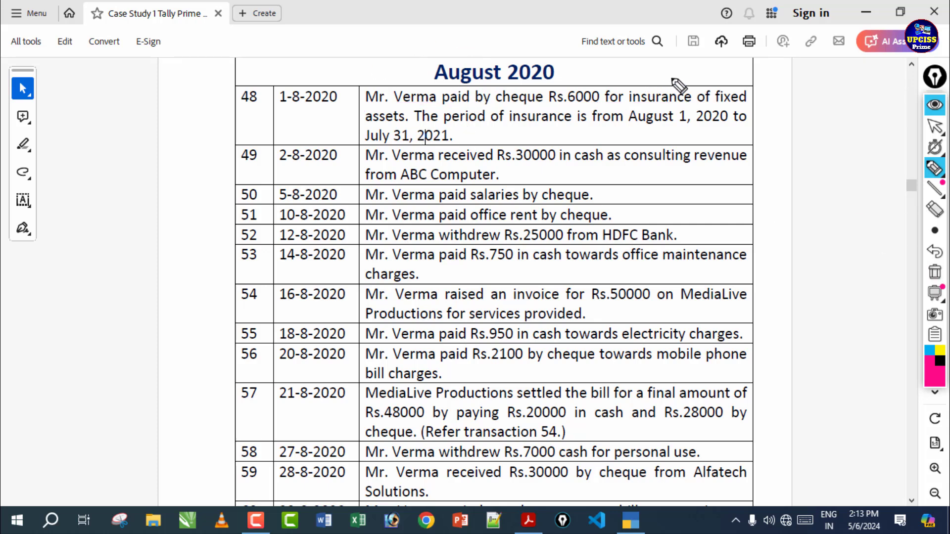
Circle "insurance" and "fixed" in transaction 48 with the pen, clearing the marks between the two words
mouse_move(671, 72)
left_mouse_down()
mouse_move(635, 76)
mouse_move(666, 108)
mouse_move(648, 67)
left_mouse_up()
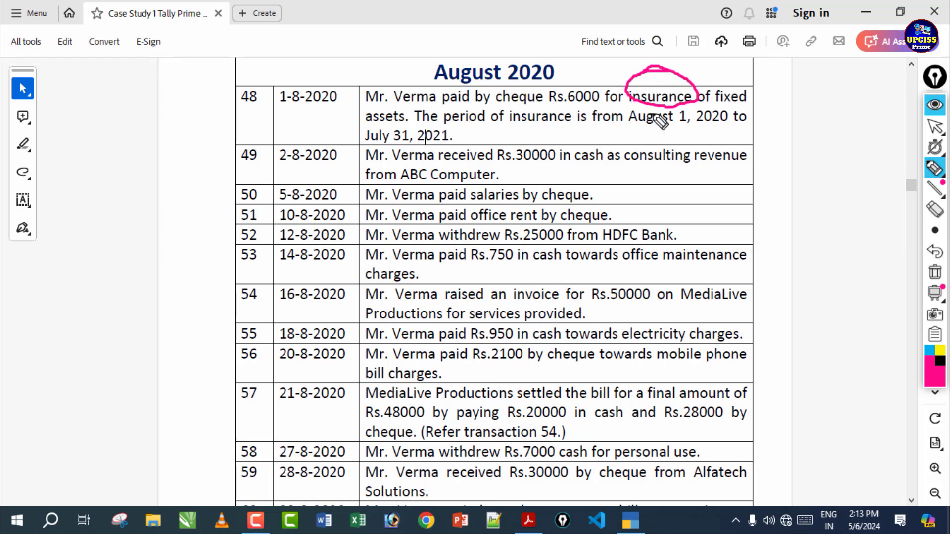
mouse_move(536, 89)
left_mouse_down()
mouse_move(583, 78)
mouse_move(564, 85)
left_mouse_up()
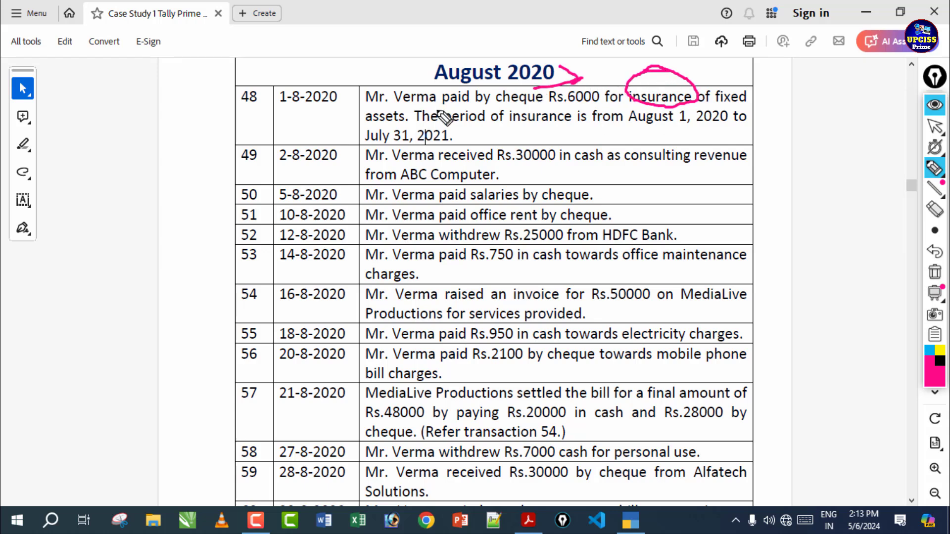
left_click(935, 272)
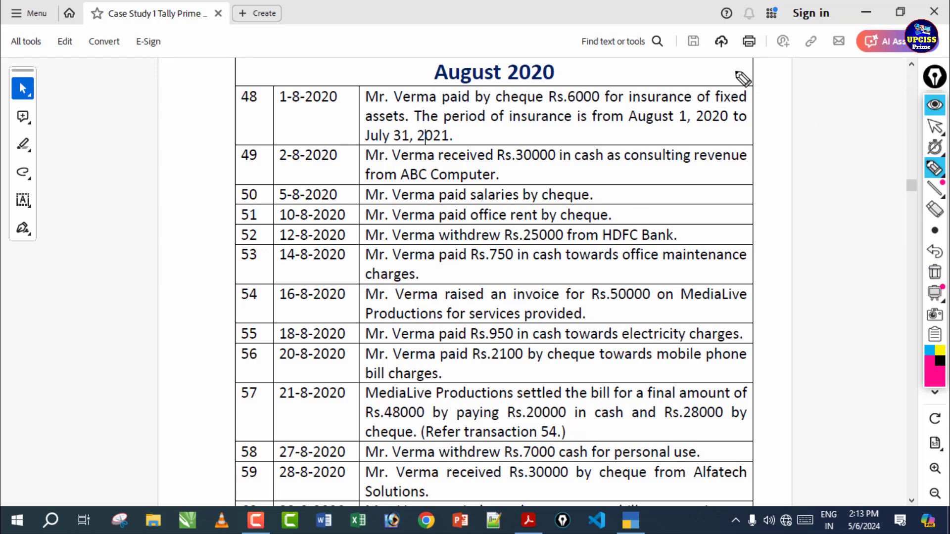
mouse_move(742, 80)
left_mouse_down()
mouse_move(717, 96)
mouse_move(747, 80)
mouse_move(737, 78)
left_mouse_up()
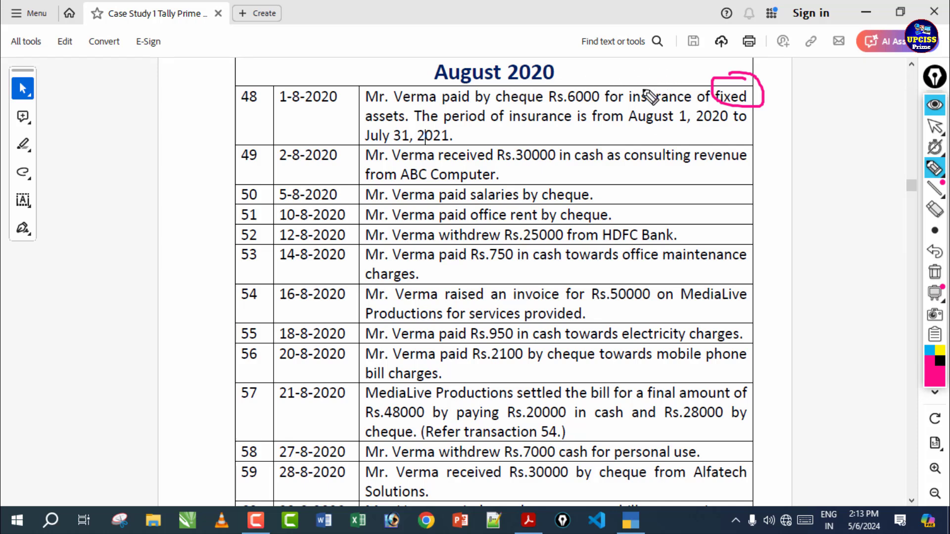
mouse_move(934, 168)
left_click(870, 168)
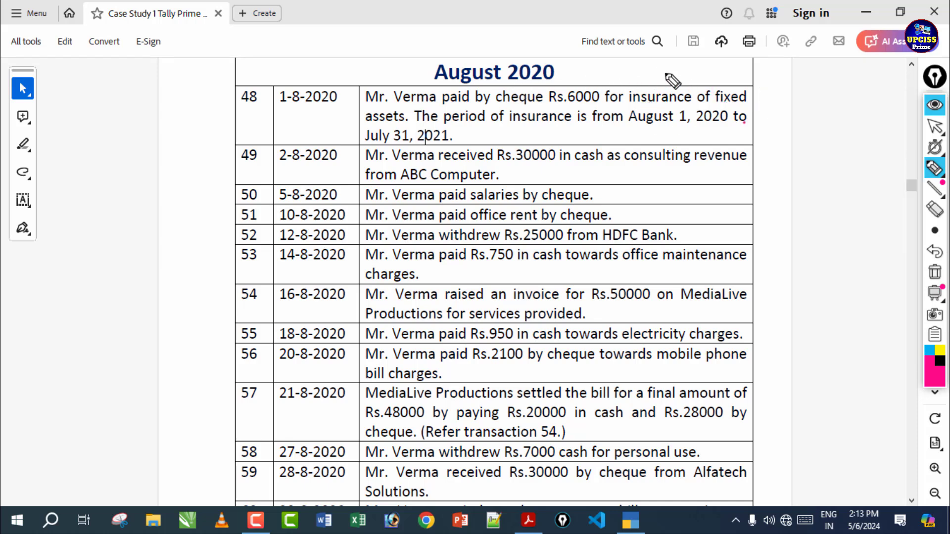
Circle "insurance" in transaction 48, draw an arrow above it, and clear the marks
mouse_move(632, 79)
left_mouse_down()
mouse_move(637, 111)
mouse_move(698, 110)
mouse_move(663, 78)
left_mouse_up()
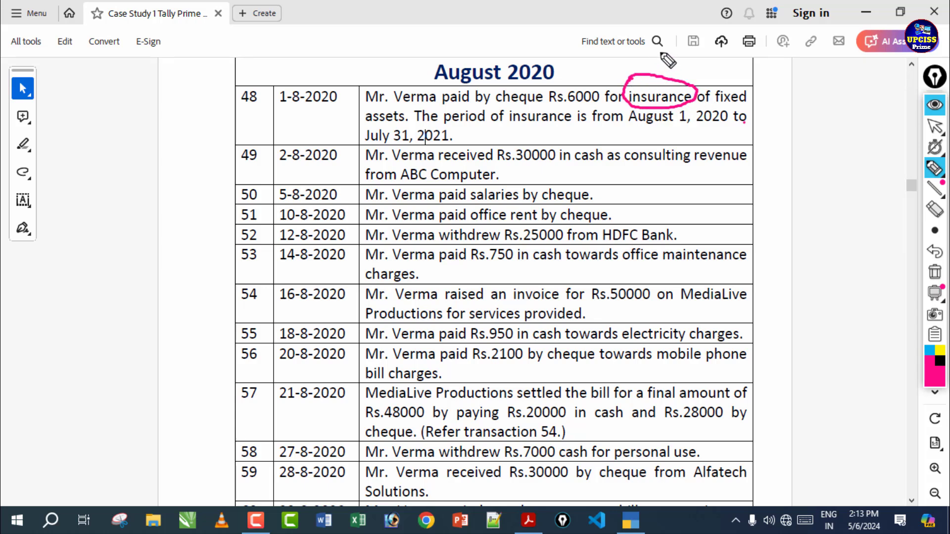
left_click_drag(630, 24, 648, 51)
left_click_drag(633, 51, 648, 50)
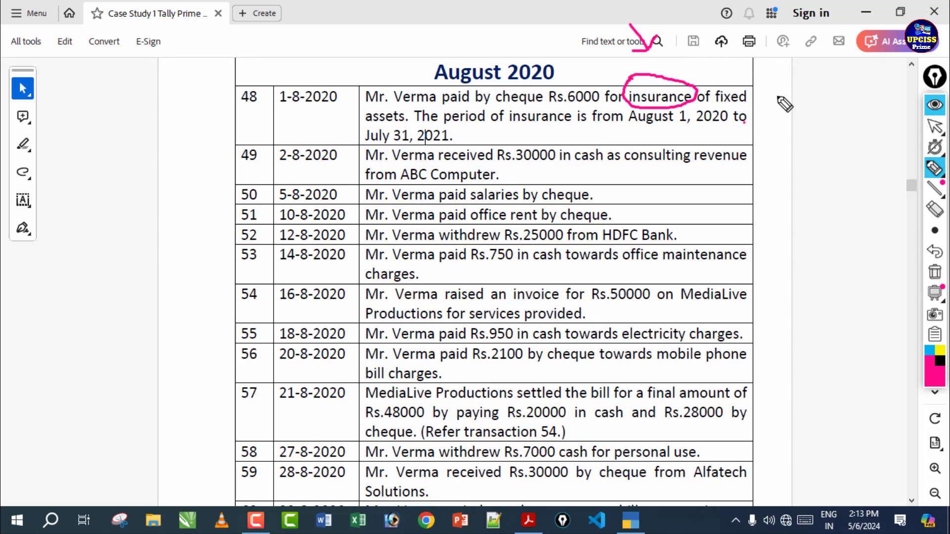
left_click(934, 272)
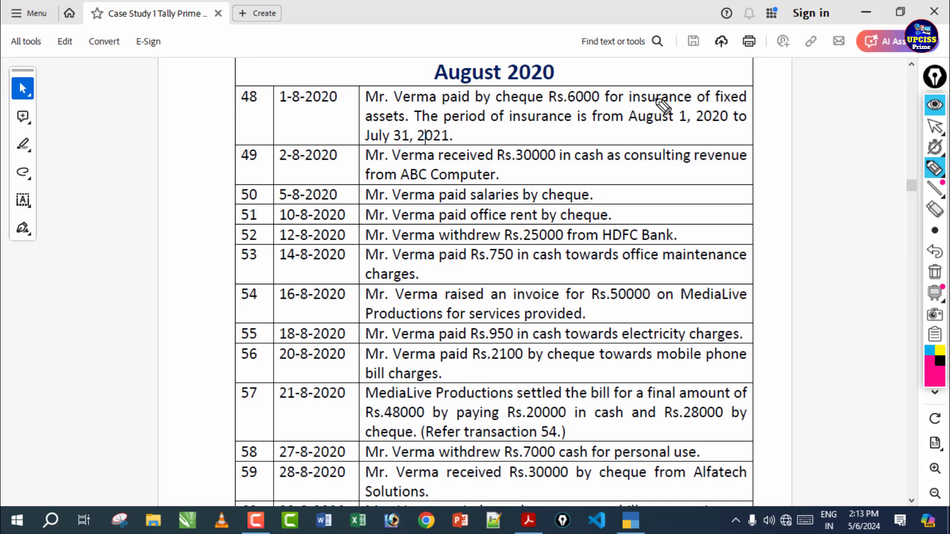
Underline the insurance period wording and its July 31, 2021 end date, sketch a "1" and an arc beside it, and clear the marks
left_click_drag(416, 125, 555, 127)
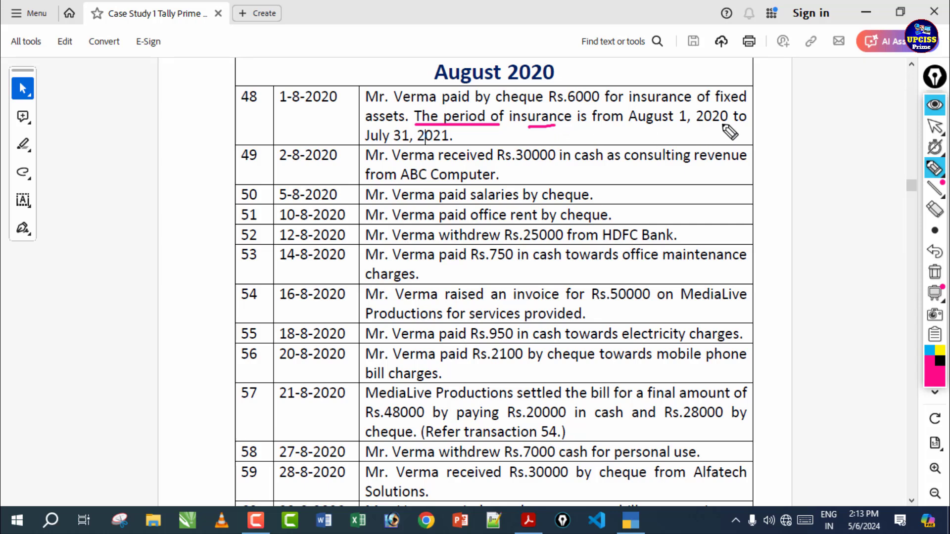
left_click_drag(390, 146, 471, 145)
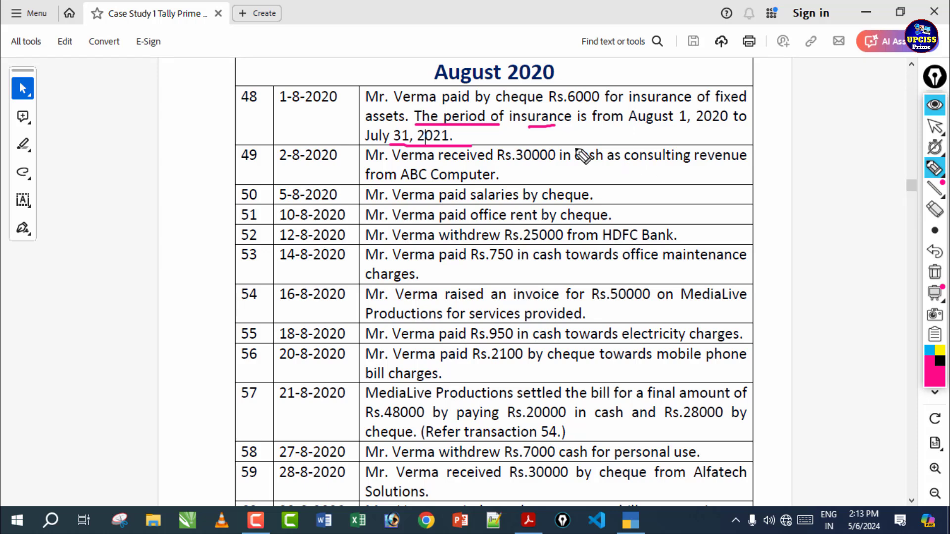
left_click_drag(588, 130, 599, 164)
left_click_drag(548, 128, 646, 148)
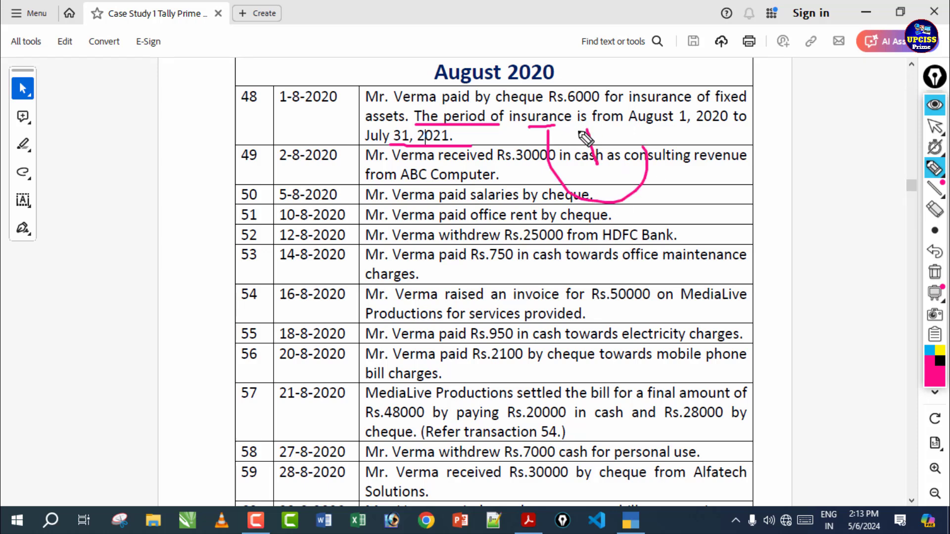
left_click(935, 271)
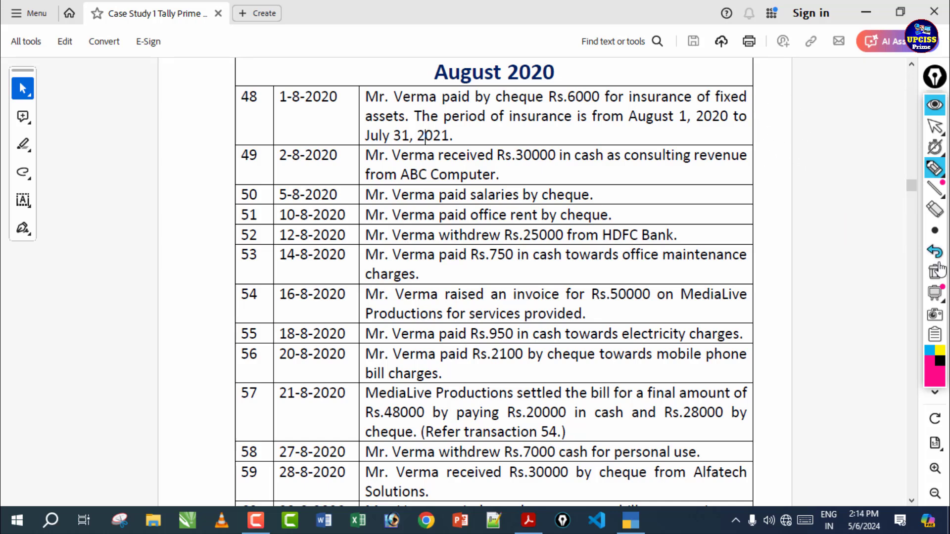
Draw a line beneath the insurance period's start date and a circle below it, and clear both marks
left_click_drag(521, 135, 677, 140)
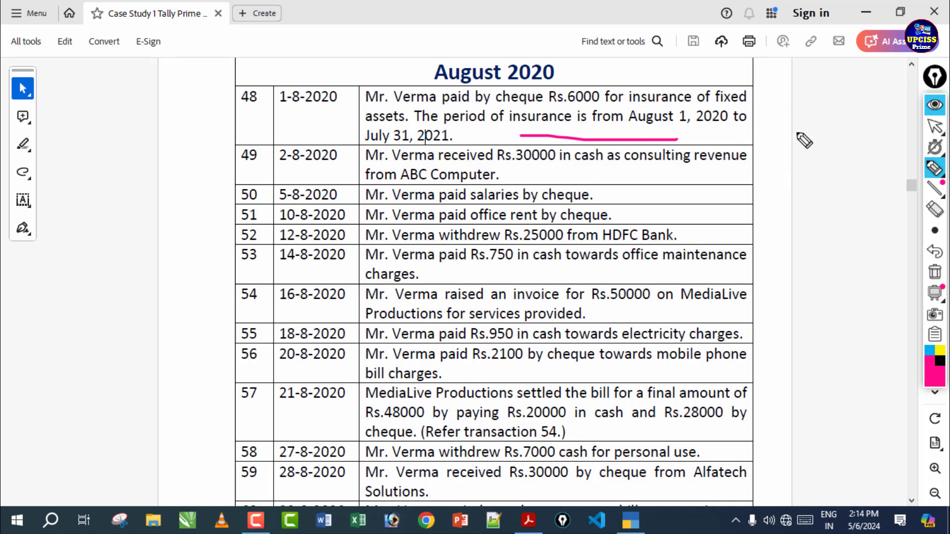
mouse_move(688, 168)
left_mouse_down()
mouse_move(713, 188)
mouse_move(624, 184)
left_mouse_up()
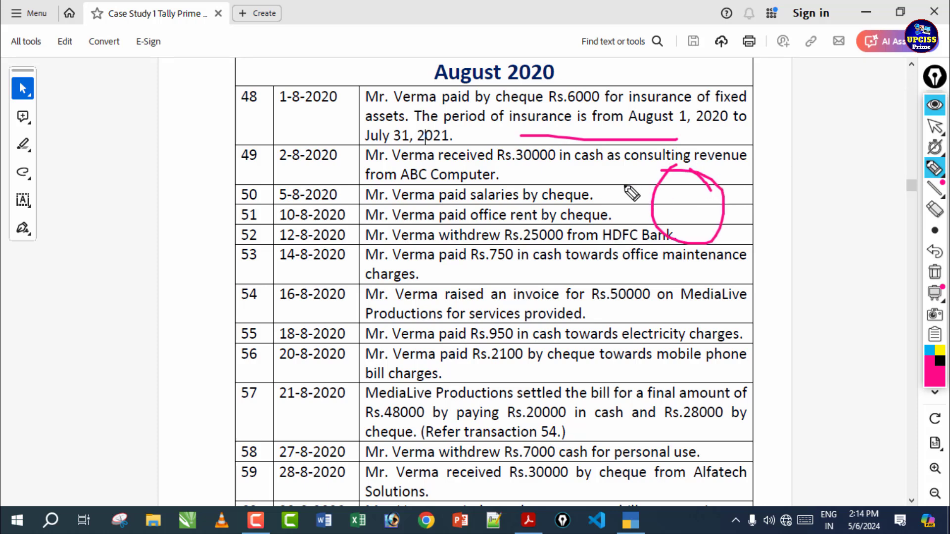
left_click(934, 270)
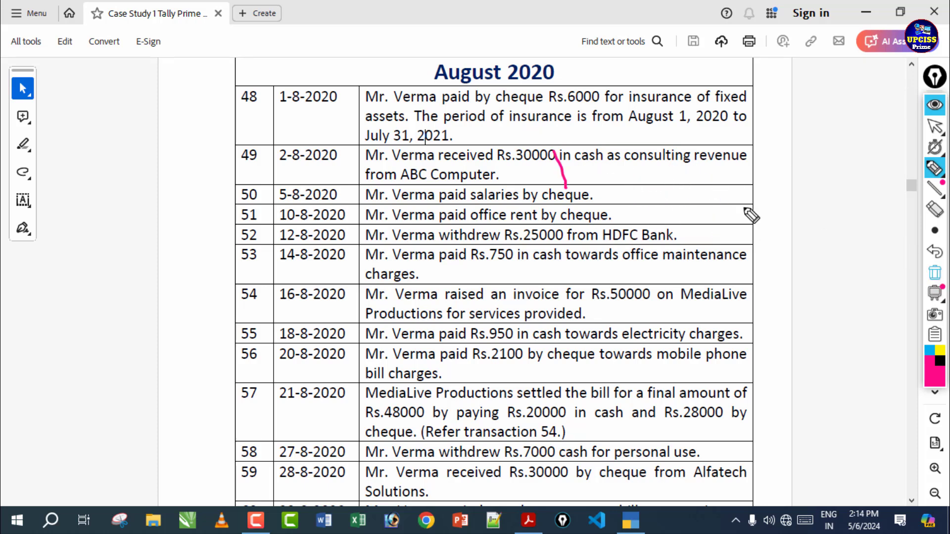
Handwrite "1 - 500" with the pen across transaction 49
mouse_move(528, 150)
left_mouse_down()
mouse_move(549, 187)
mouse_move(574, 183)
mouse_move(589, 161)
left_mouse_up()
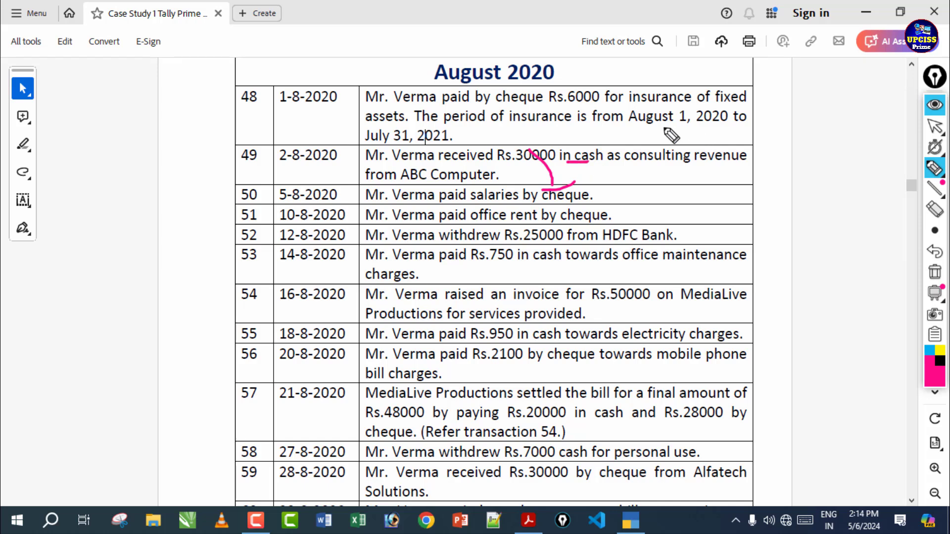
left_click_drag(683, 130, 640, 169)
left_click_drag(738, 131, 824, 107)
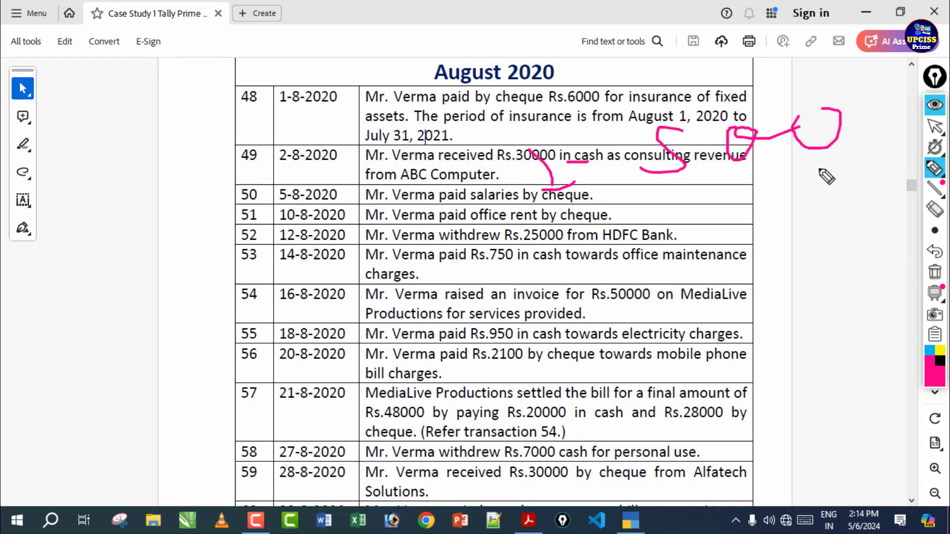
Underline the handwritten "1 - 500" and clear it, then handwrite a short note over transactions 50 and 51 and clear that too
left_click_drag(844, 167, 448, 218)
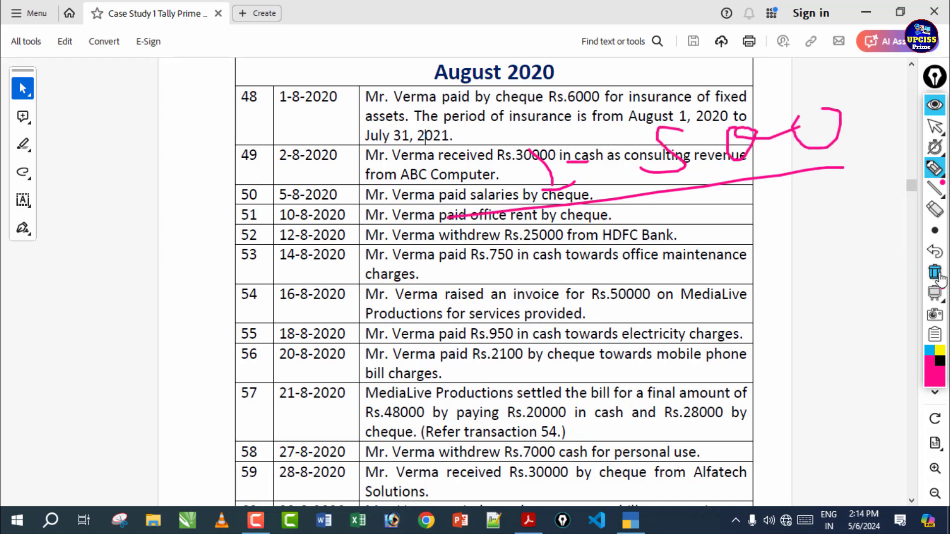
left_click(936, 274)
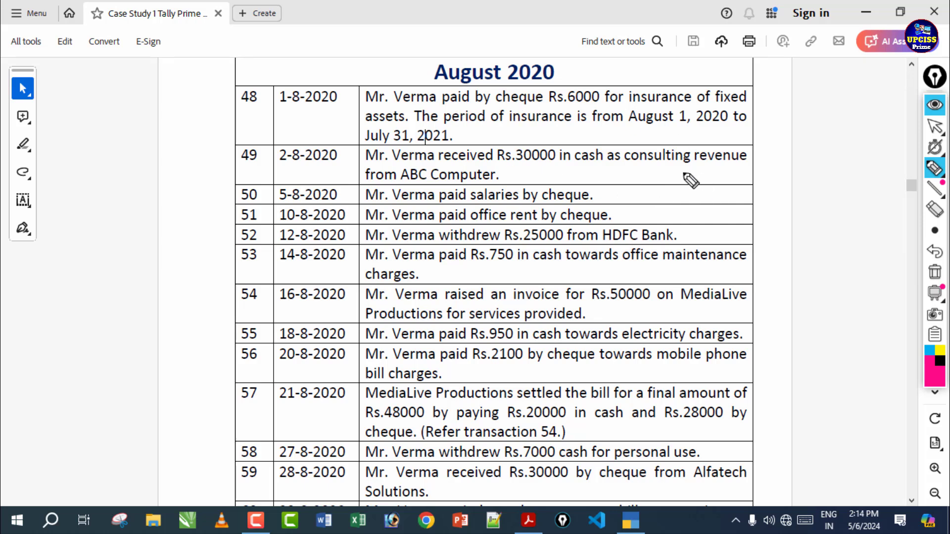
mouse_move(595, 174)
left_mouse_down()
mouse_move(688, 159)
mouse_move(678, 197)
left_mouse_up()
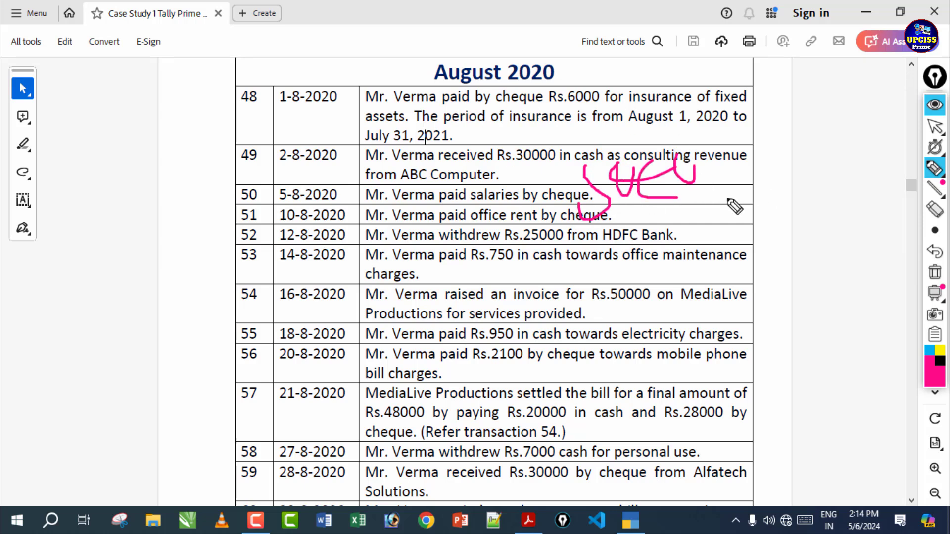
left_click(935, 272)
Handwrite two short notes in turn across transactions 50 to 52, underline each, and clear each one
mouse_move(501, 179)
left_mouse_down()
mouse_move(504, 222)
mouse_move(522, 178)
mouse_move(549, 218)
mouse_move(574, 198)
left_mouse_up()
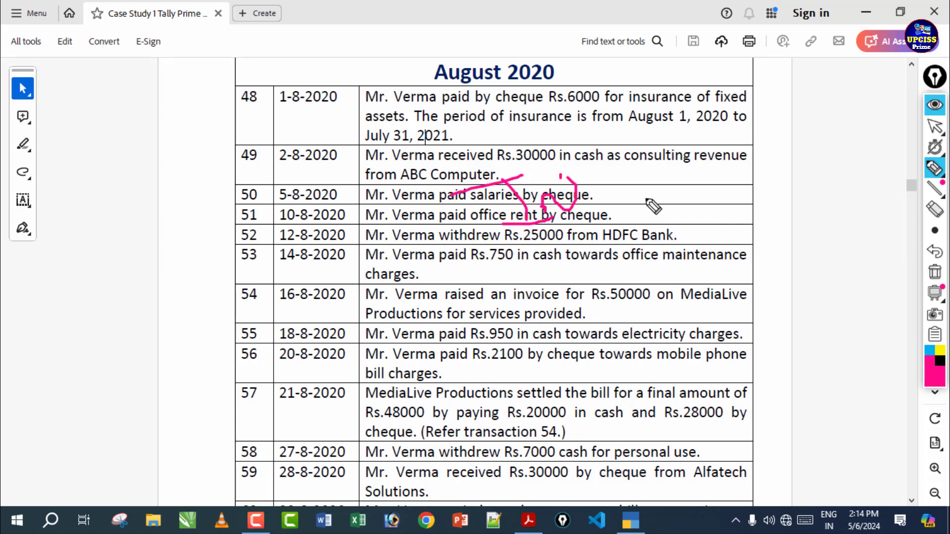
left_click_drag(504, 242, 734, 214)
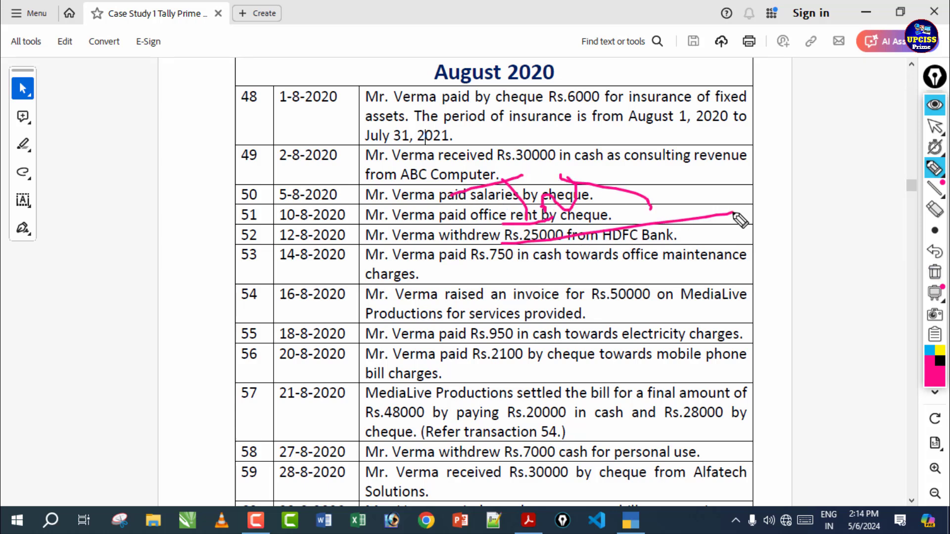
left_click(935, 272)
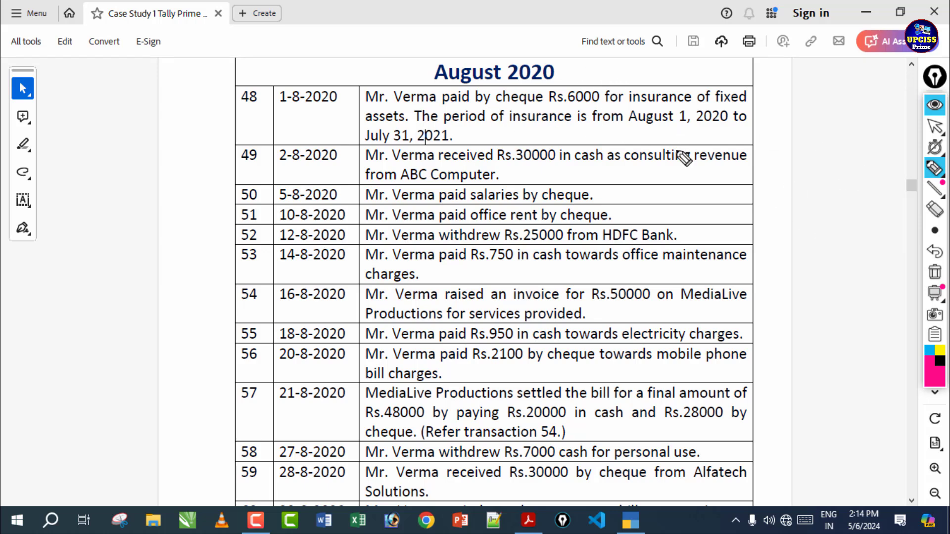
mouse_move(396, 201)
left_mouse_down()
mouse_move(447, 230)
mouse_move(498, 187)
mouse_move(532, 226)
left_mouse_up()
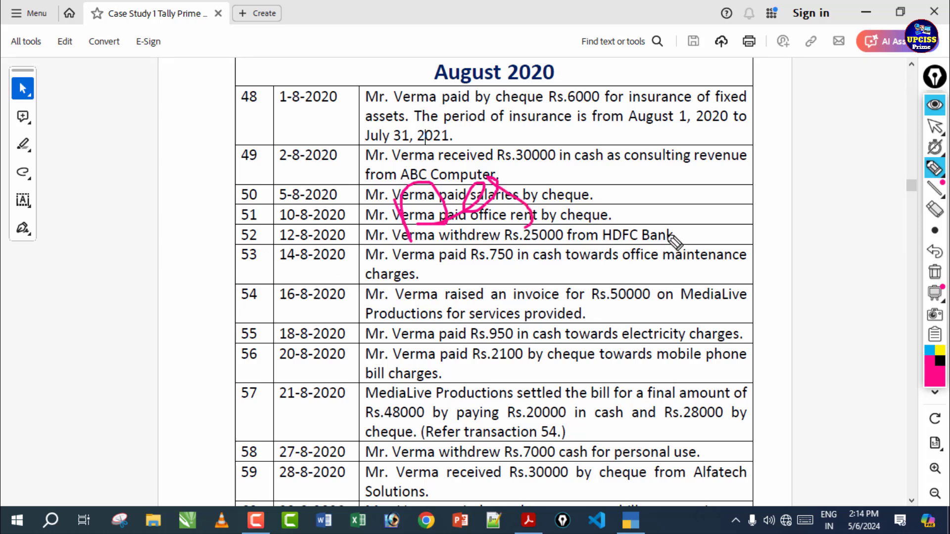
left_click_drag(336, 279, 663, 238)
left_click(935, 271)
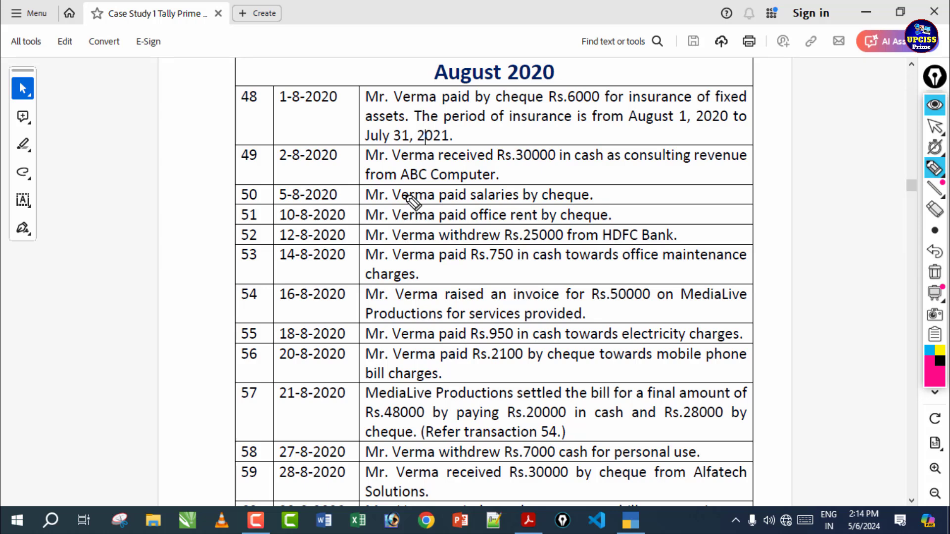
Sketch pen strokes in the margin beside the table and around transaction number 48, and clear them
mouse_move(108, 183)
left_mouse_down()
mouse_move(132, 210)
mouse_move(206, 221)
left_mouse_up()
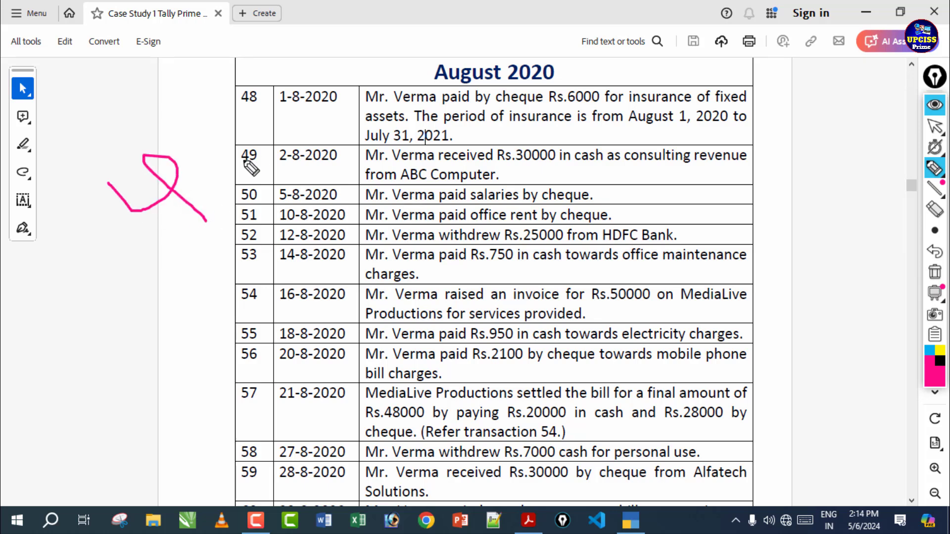
mouse_move(230, 92)
left_mouse_down()
mouse_move(307, 112)
mouse_move(312, 152)
left_mouse_up()
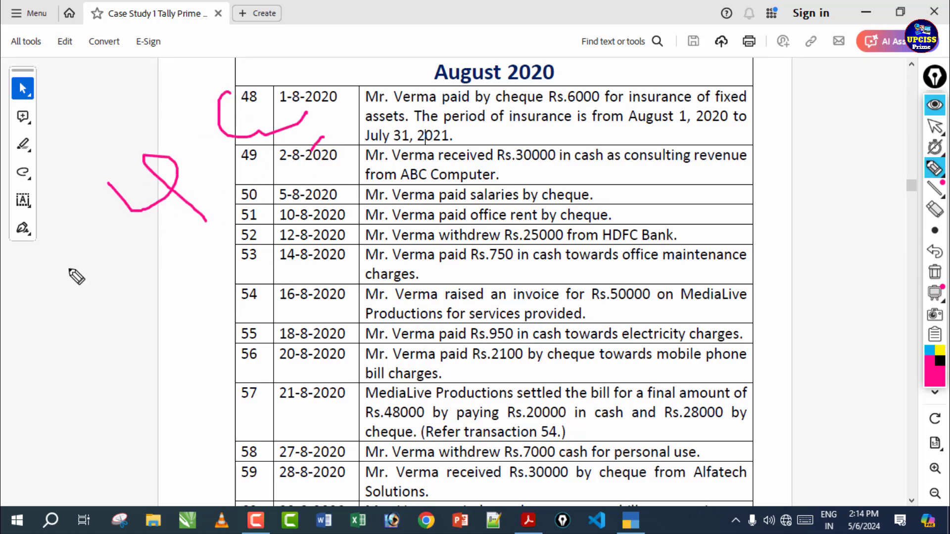
left_click_drag(69, 269, 48, 280)
left_click(935, 271)
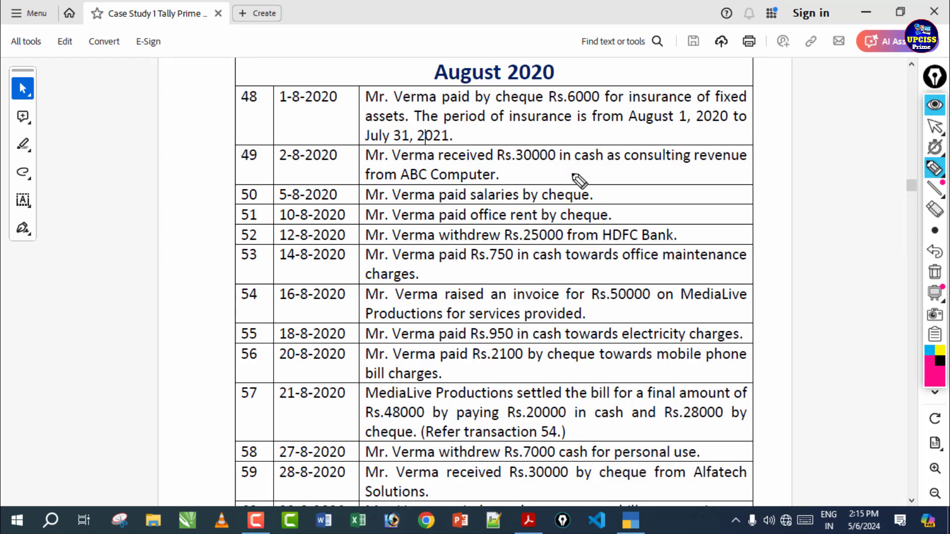
Handwrite and underline a note across transactions 50 to 53, add a stroke beside the table, and clear the marks
left_click_drag(564, 174, 580, 240)
mouse_move(602, 180)
left_mouse_down()
mouse_move(632, 190)
mouse_move(612, 205)
left_mouse_up()
left_click_drag(663, 164, 715, 169)
left_click_drag(737, 200, 458, 268)
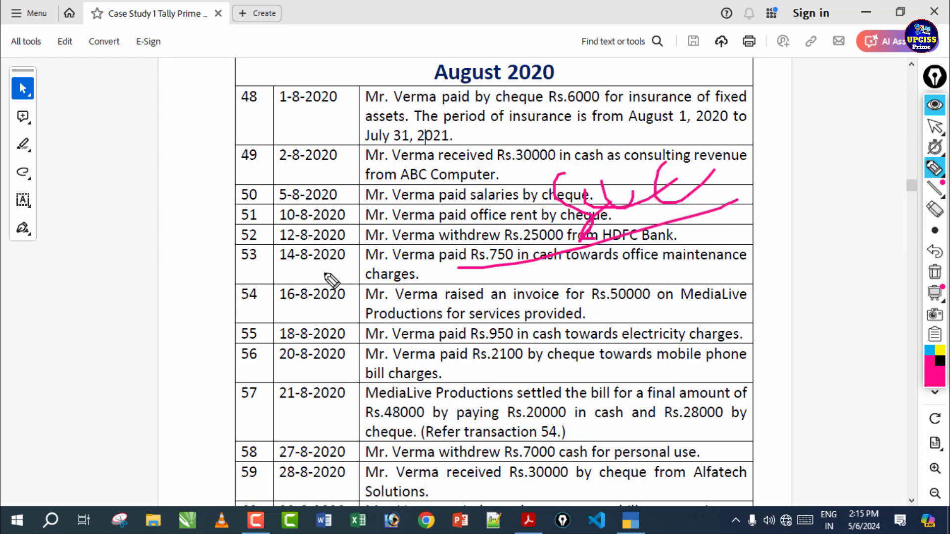
left_click_drag(267, 270, 554, 228)
left_click(935, 271)
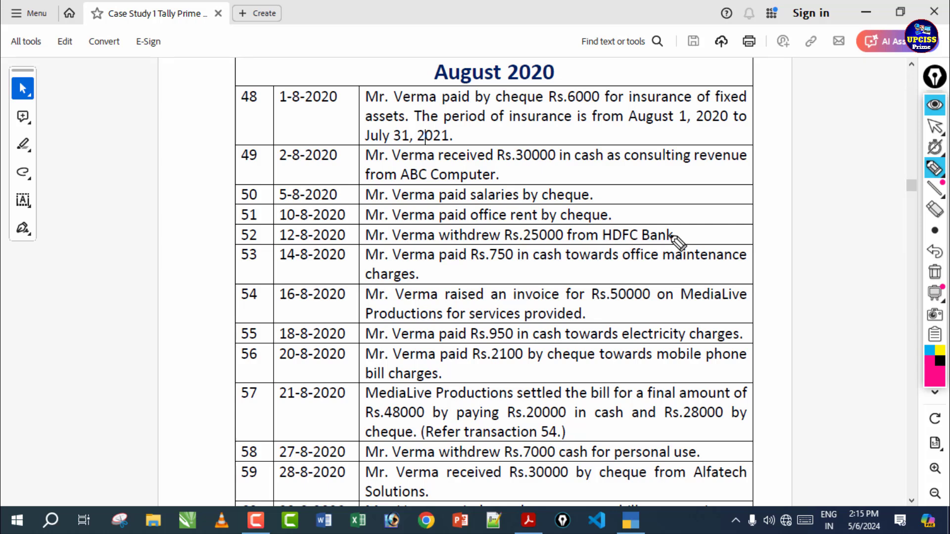
mouse_move(787, 222)
left_mouse_down()
mouse_move(780, 276)
mouse_move(836, 248)
left_mouse_up()
left_click(935, 272)
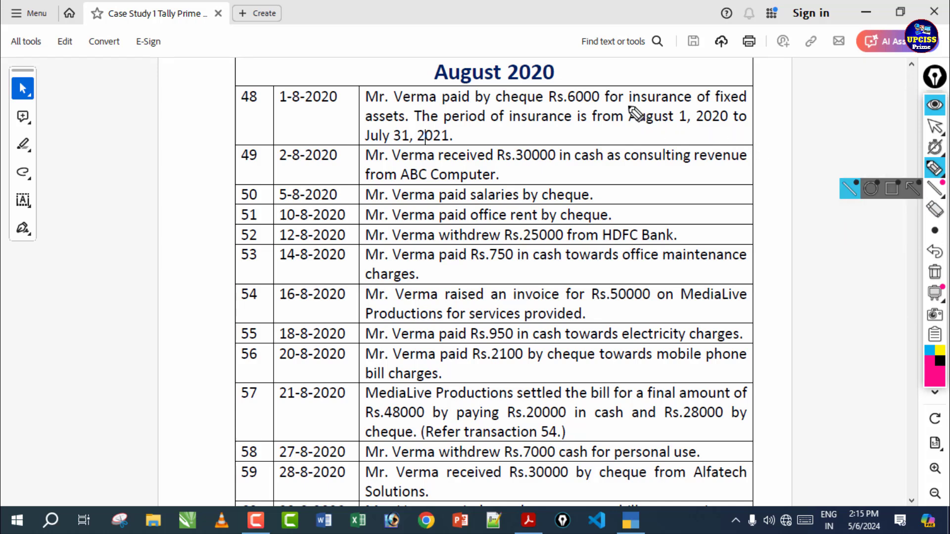
Circle "insurance" in transaction 48, draw arrows and notes below it, underline "paid by cheque Rs.6000 for", and clear the marks
mouse_move(626, 101)
left_mouse_down()
mouse_move(703, 97)
mouse_move(674, 110)
mouse_move(712, 148)
mouse_move(687, 198)
mouse_move(704, 182)
mouse_move(712, 235)
mouse_move(784, 230)
left_mouse_up()
mouse_move(717, 250)
left_mouse_down()
mouse_move(737, 282)
mouse_move(753, 269)
left_mouse_up()
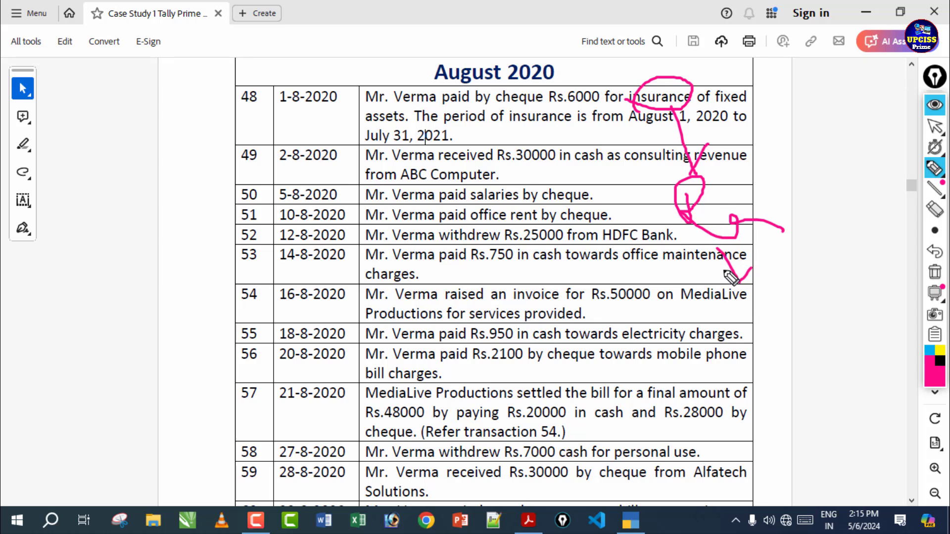
mouse_move(619, 161)
left_mouse_down()
mouse_move(626, 257)
mouse_move(645, 236)
left_mouse_up()
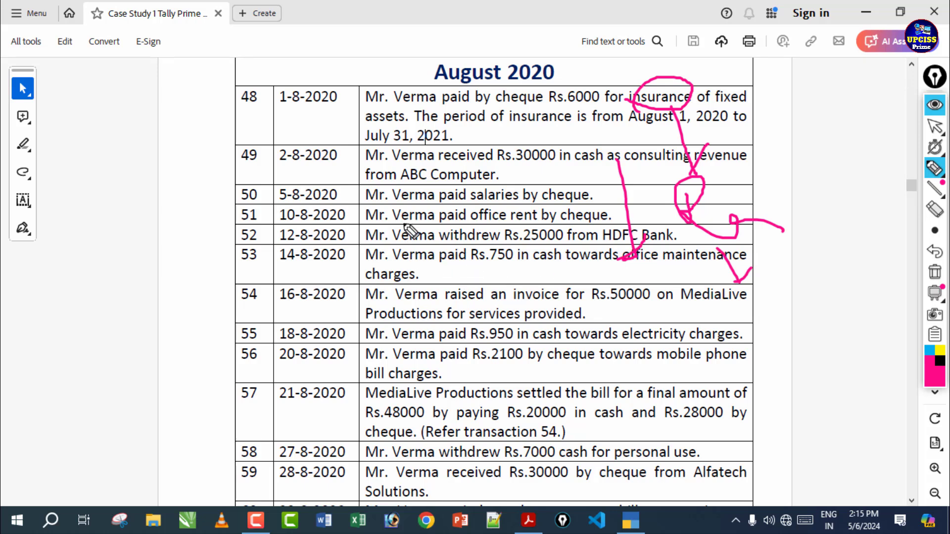
mouse_move(375, 207)
left_mouse_down()
mouse_move(396, 253)
mouse_move(436, 243)
mouse_move(473, 198)
mouse_move(574, 209)
left_mouse_up()
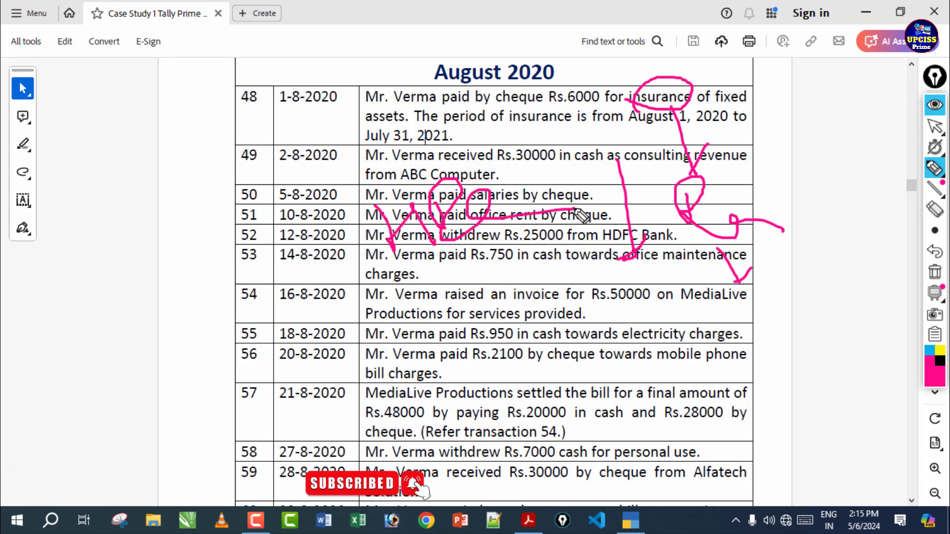
left_click_drag(430, 114, 636, 101)
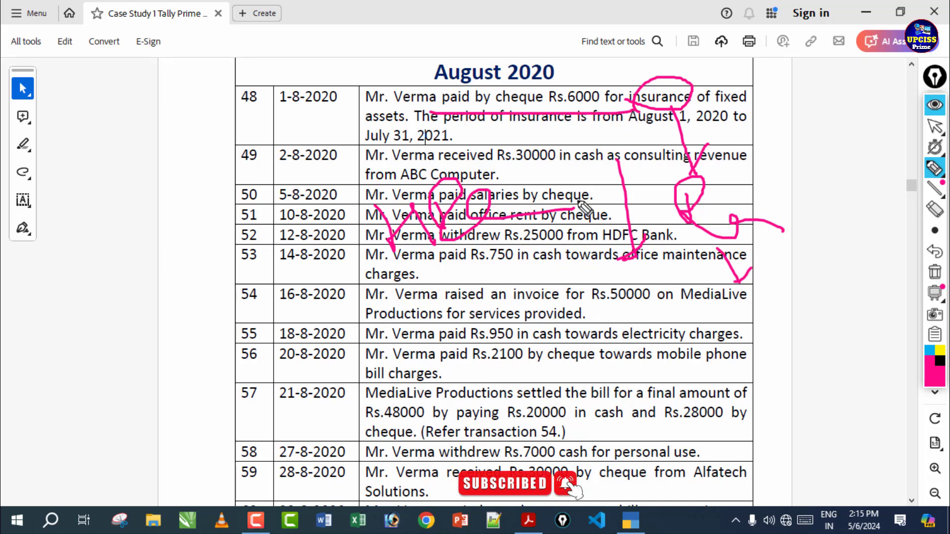
left_click(934, 272)
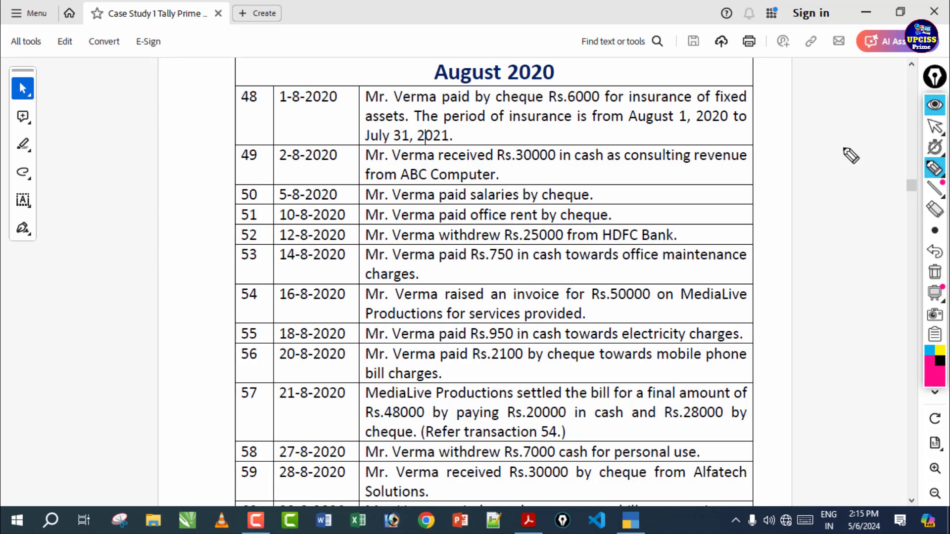
Put the pen away, highlight the word "insurance" in transaction 48, and switch to the payment voucher in TallyPrime
left_click(935, 127)
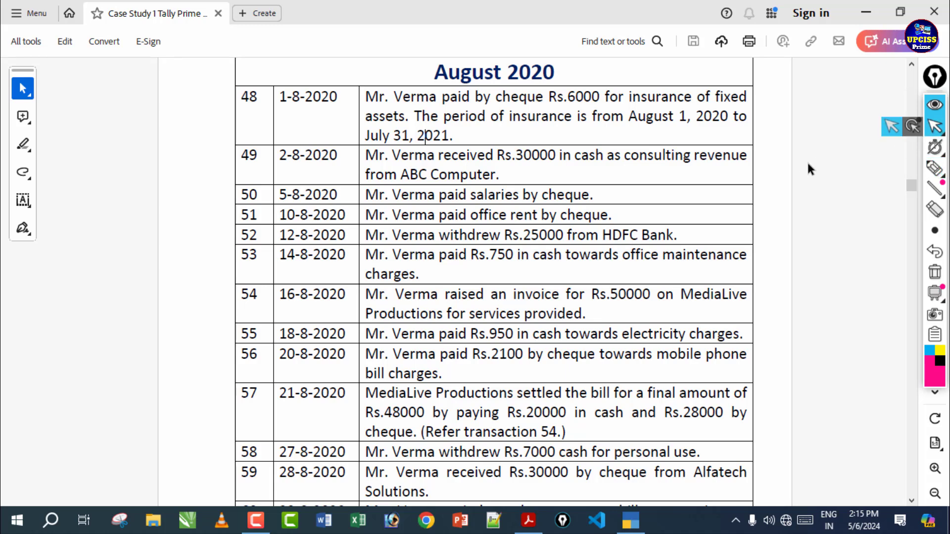
left_click(642, 525)
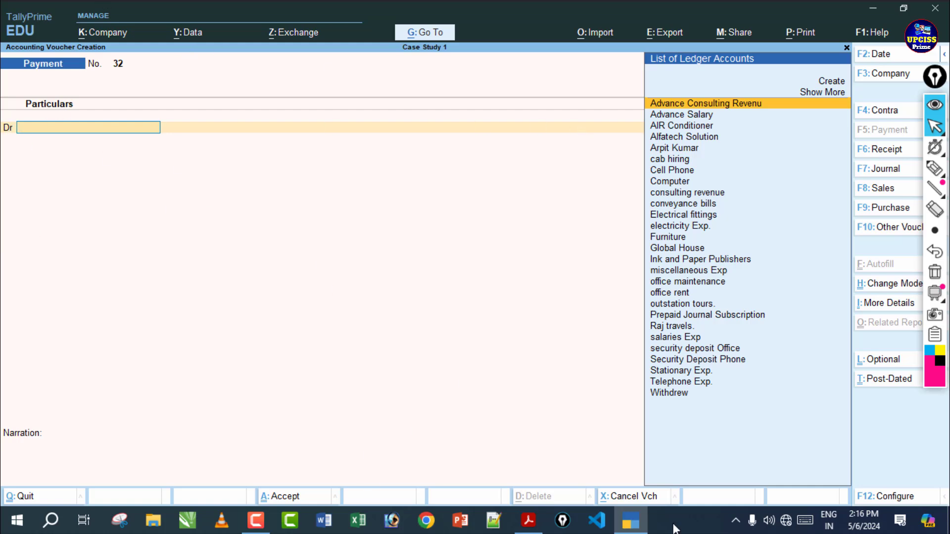
left_click(530, 530)
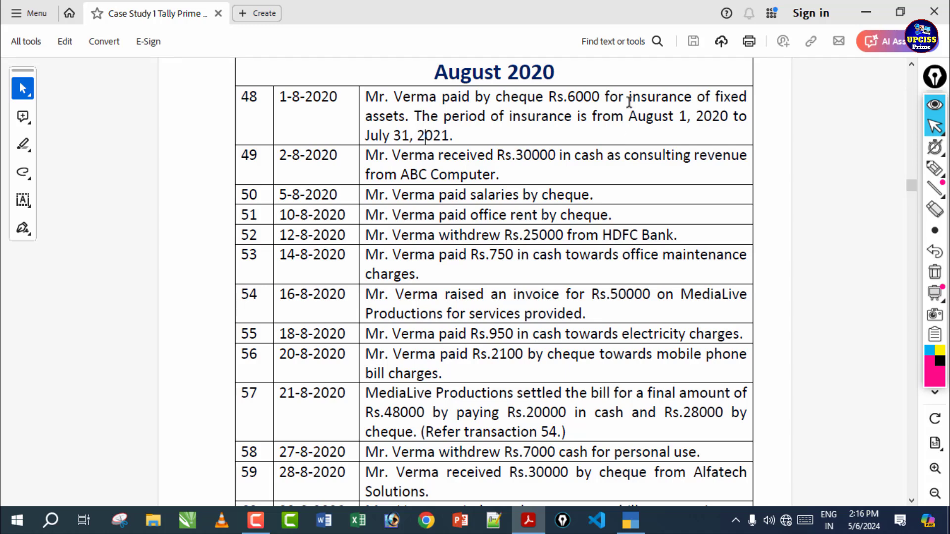
left_click_drag(651, 101, 692, 101)
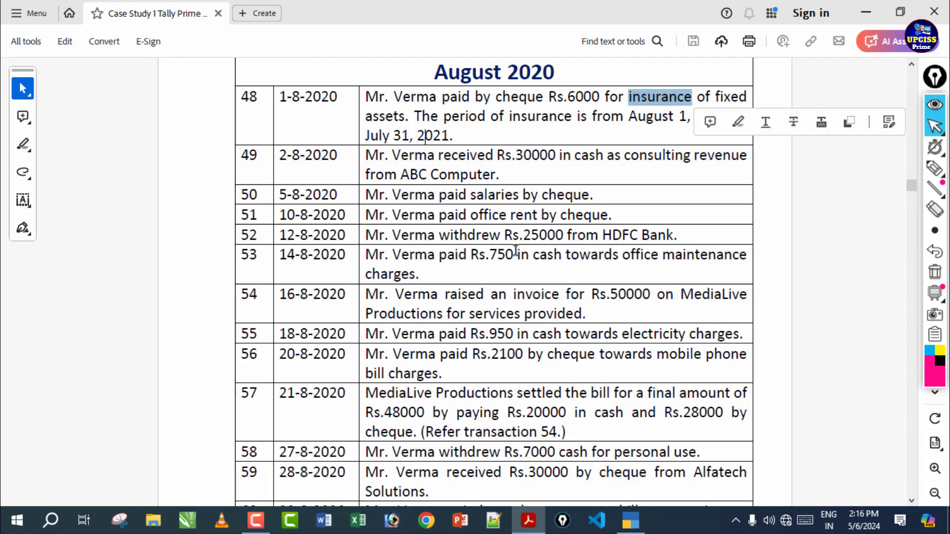
left_click(494, 280)
left_click(630, 520)
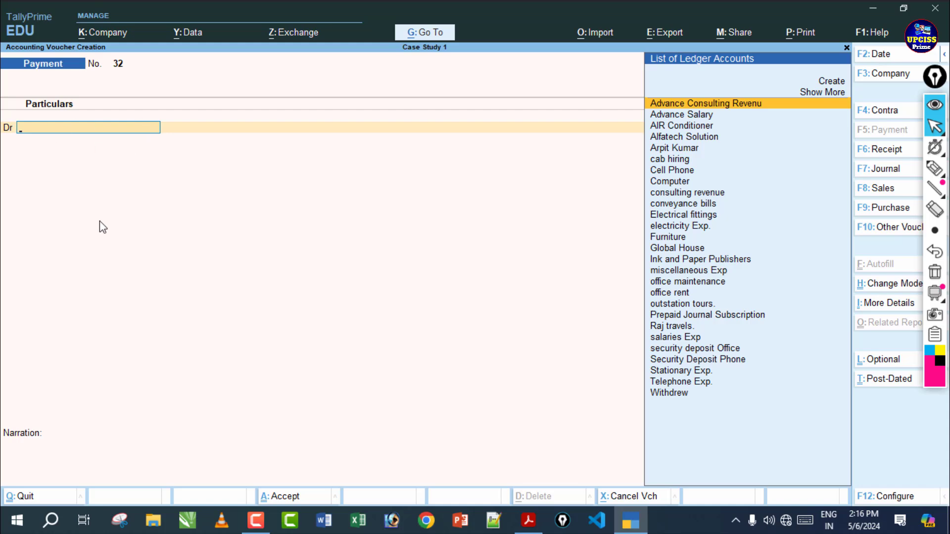
Create a ledger named Prepaid Insurance under Current Assets from the voucher, keeping the other default details
key("alt+c")
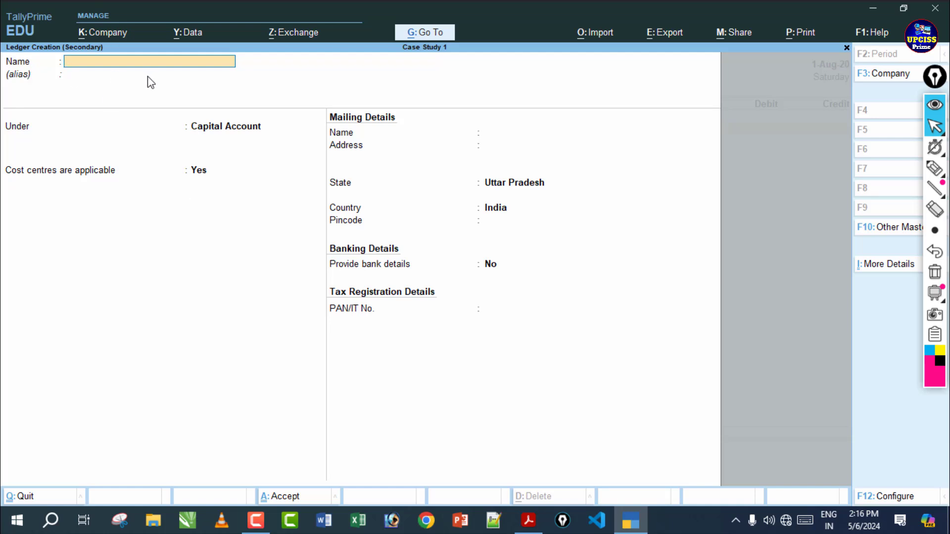
type("Prepaid Insurance")
key("Return")
key("Return")
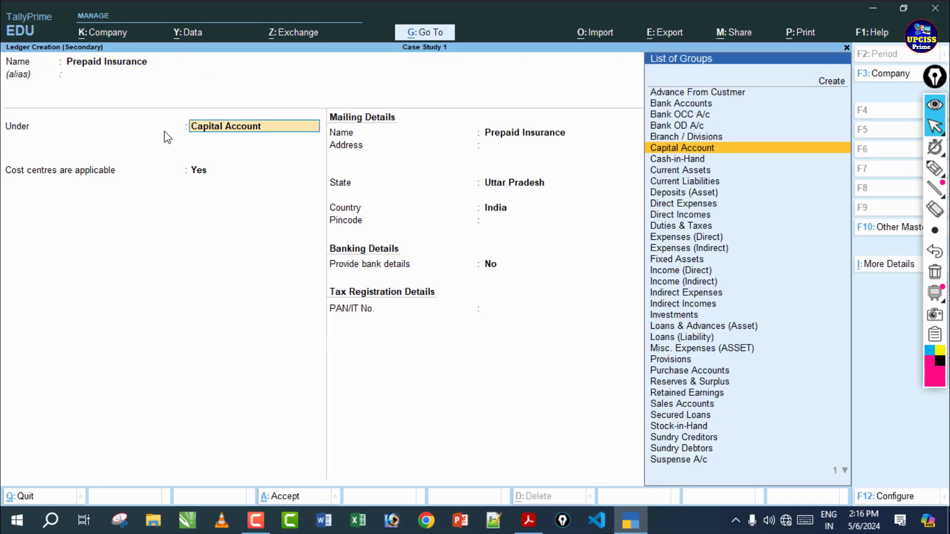
key("Down")
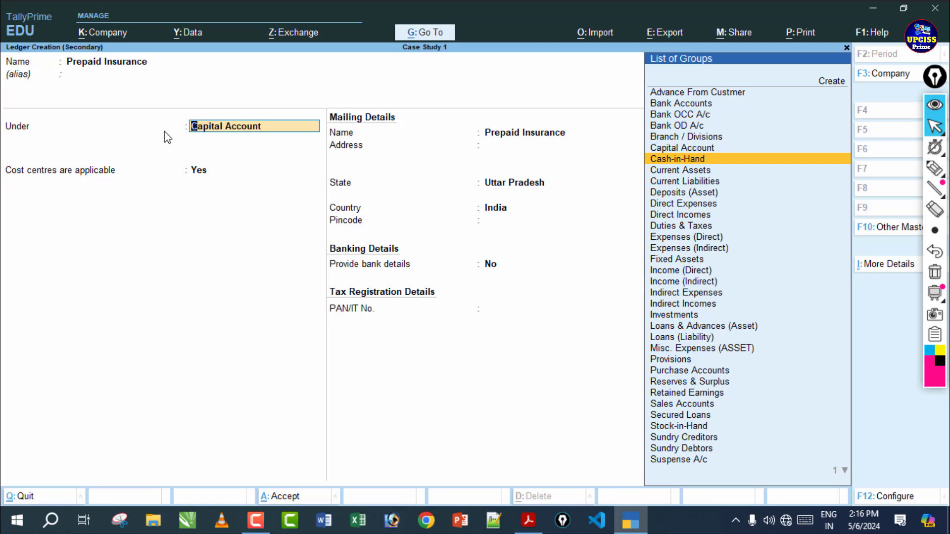
key("Down")
key("Return")
key("Return")
key("Return")
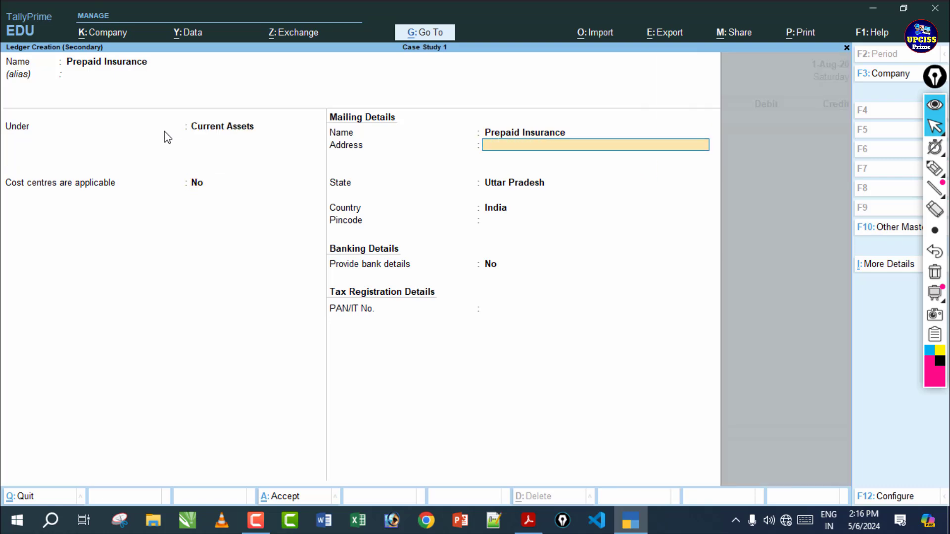
key("Return")
key("Return")
key("Return")
key("Return")
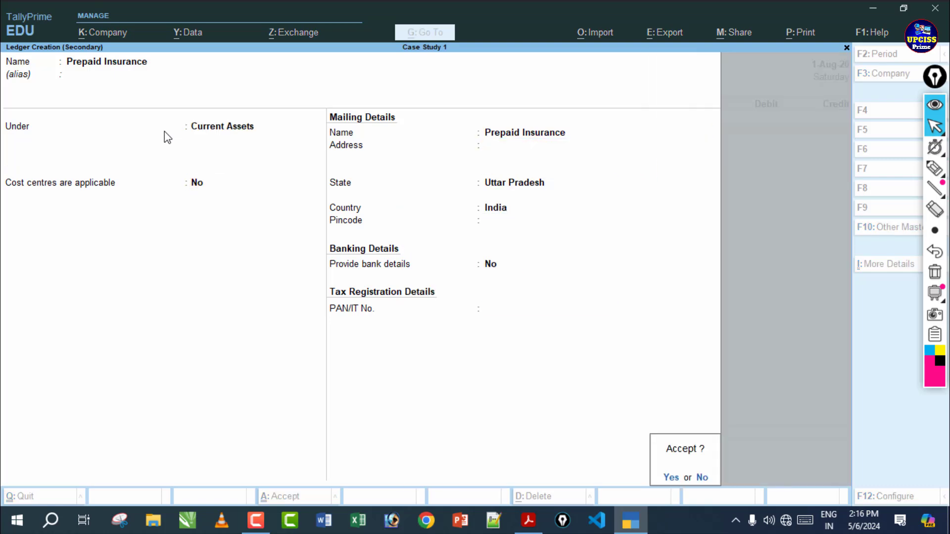
key("Return")
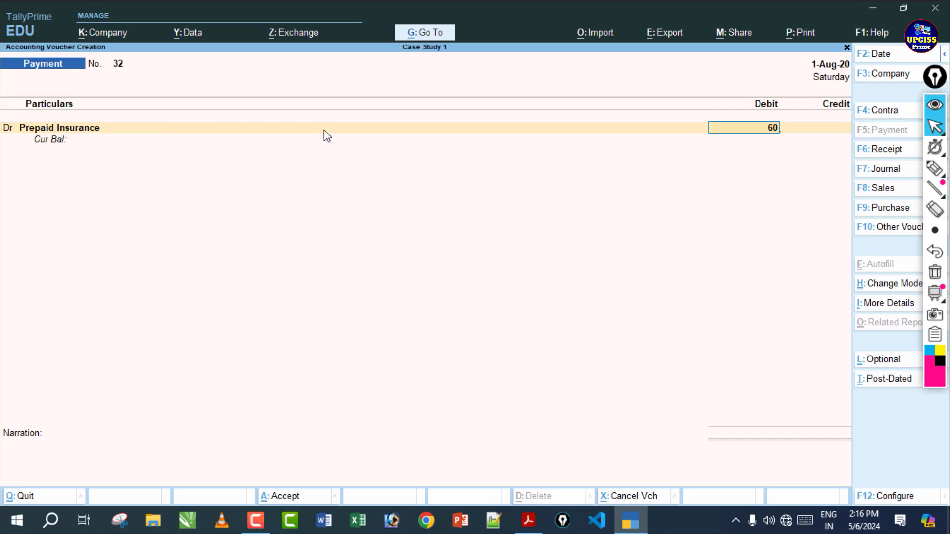
Debit Prepaid Insurance with 6000 and credit HDFC Bank with the same amount in the payment voucher
key("Return")
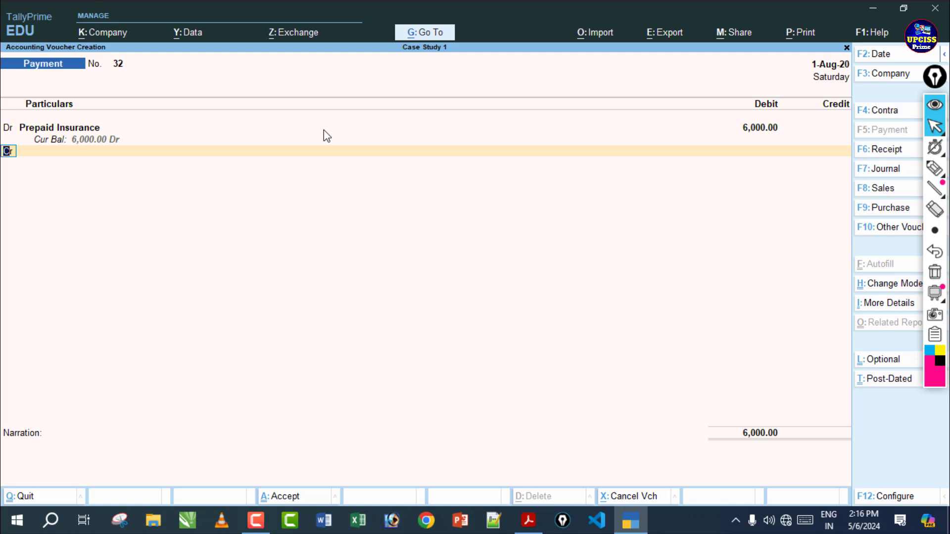
key("Return")
key("Down")
key("Down")
key("Down")
key("Down")
key("Down")
key("Down")
key("Down")
key("Down")
key("Down")
key("Down")
key("Down")
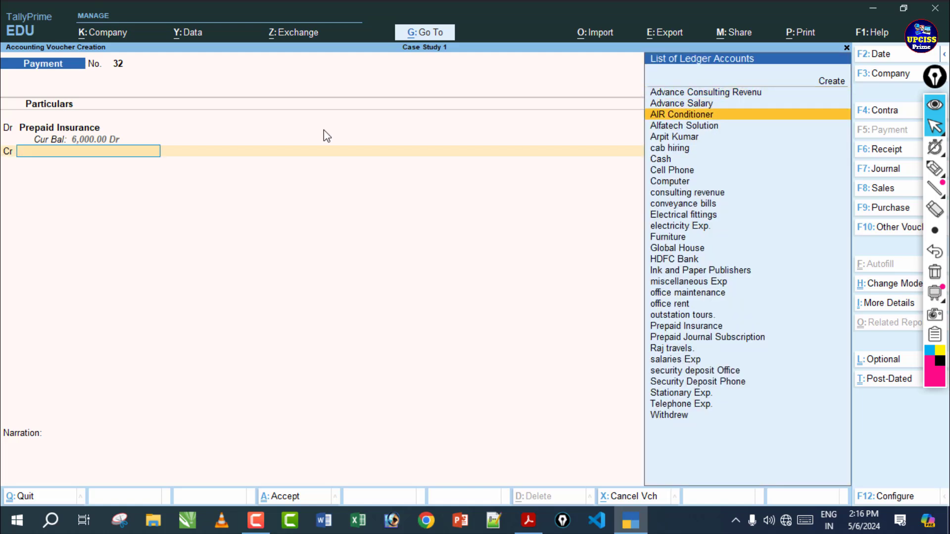
key("Down")
key("Down")
key("Down")
key("Down")
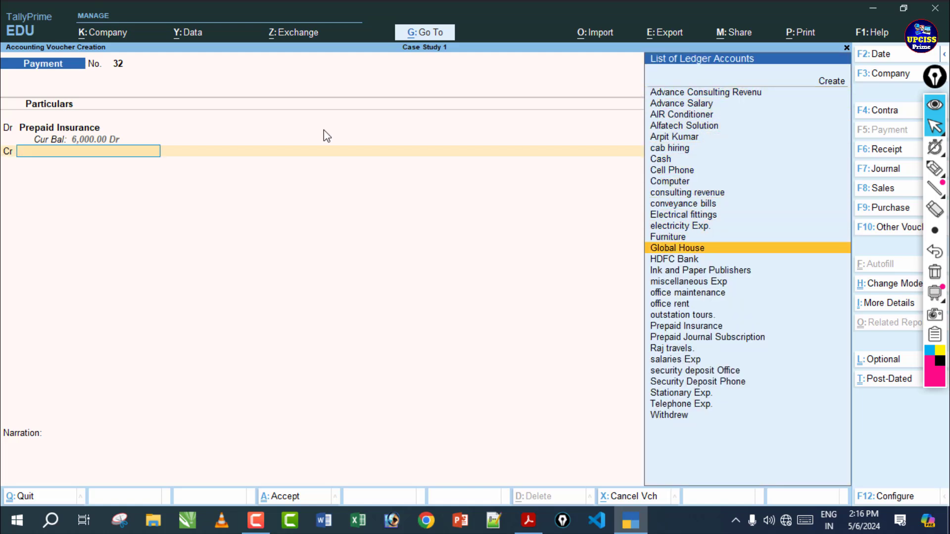
key("Return")
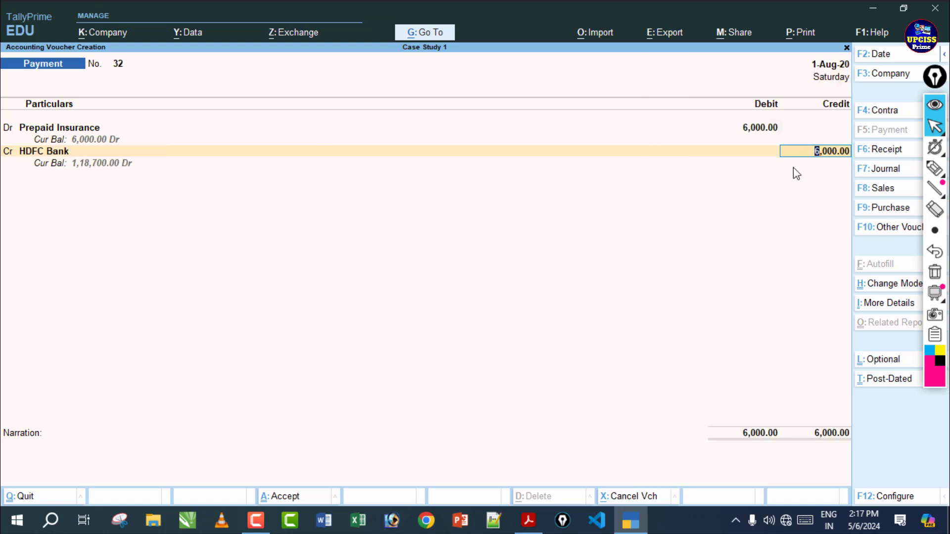
key("Return")
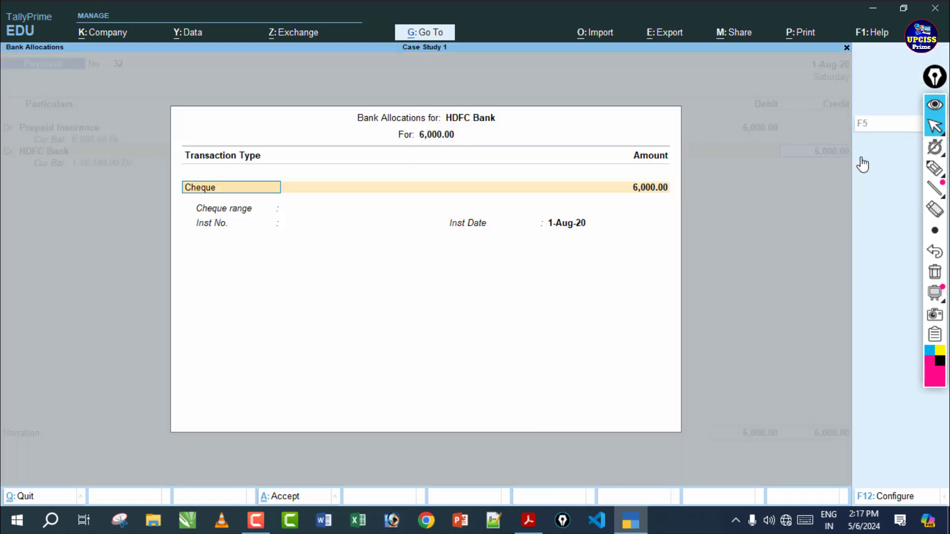
Allocate the 6000 HDFC Bank payment as a cheque dated 1-Aug-20 and save the payment voucher
key("Return")
key("Return")
key("Return")
key("Return")
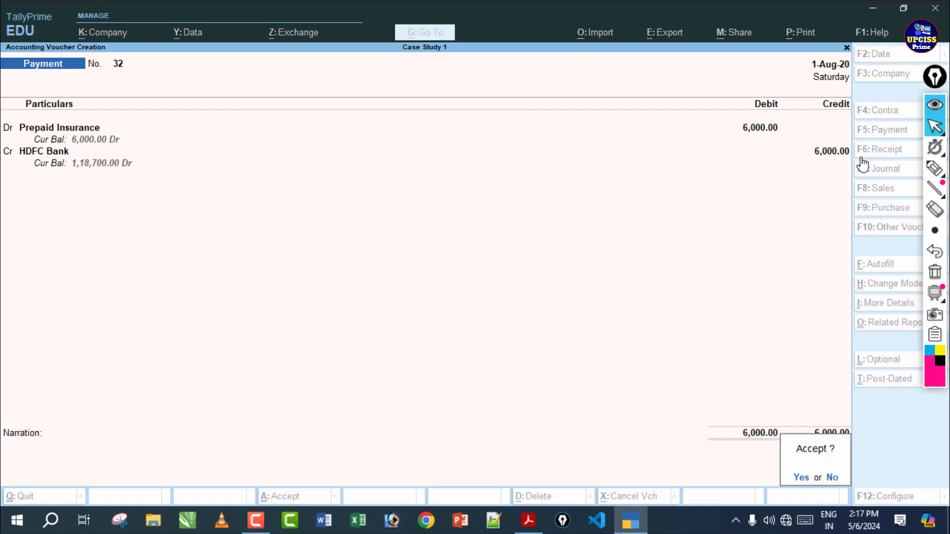
key("Return")
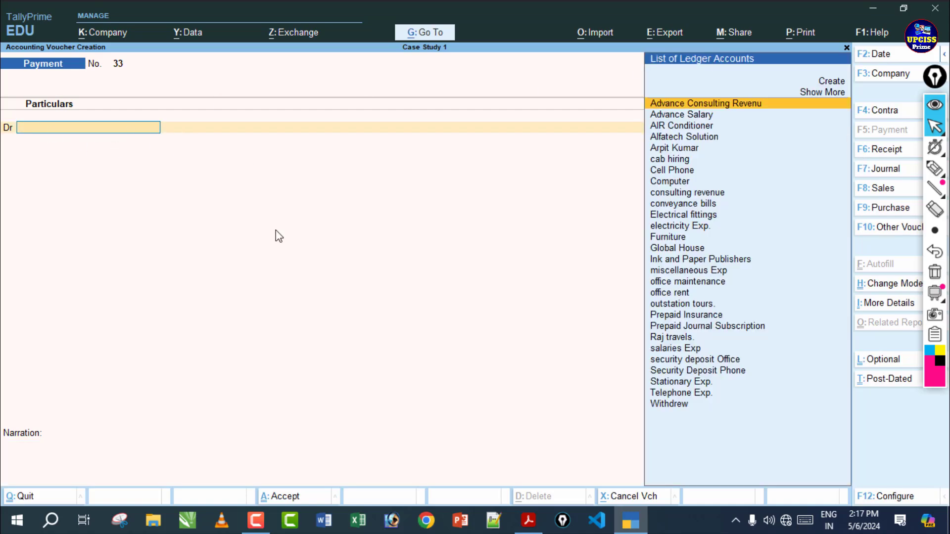
Switch to the case study PDF, underline the key phrases of transaction 49, circle 30000, and clear the marks
left_click(529, 520)
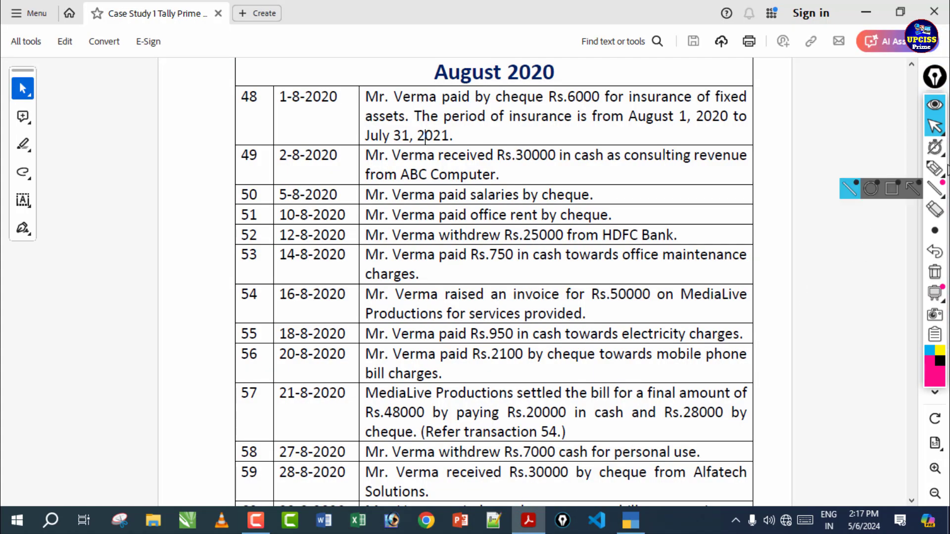
left_click_drag(365, 161, 747, 160)
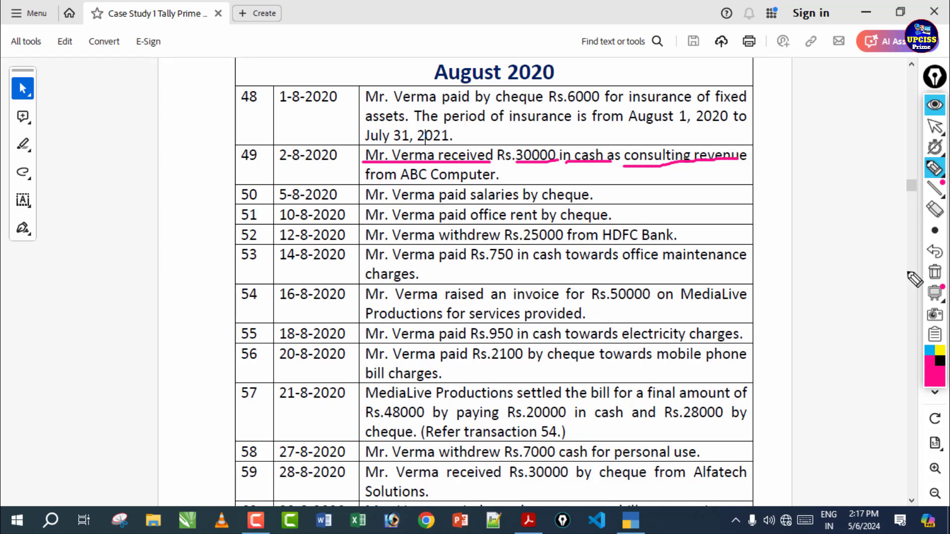
left_click(934, 273)
left_click_drag(628, 165, 749, 161)
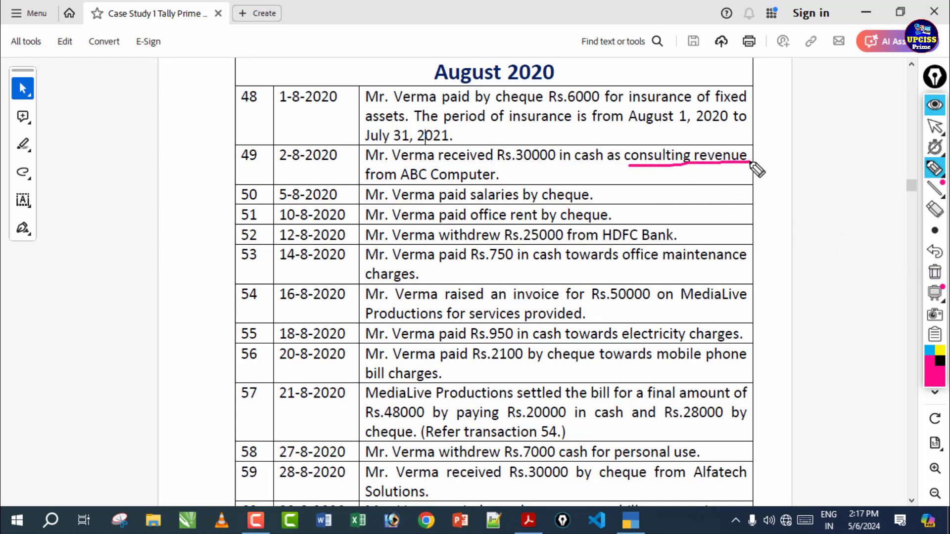
left_click_drag(632, 168, 747, 167)
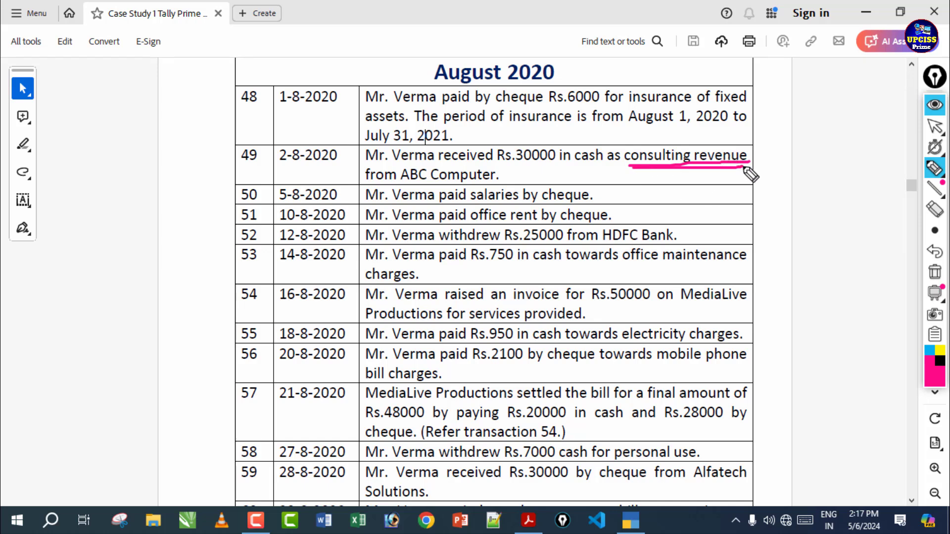
mouse_move(366, 183)
left_mouse_down()
mouse_move(507, 184)
mouse_move(569, 149)
mouse_move(517, 170)
left_mouse_up()
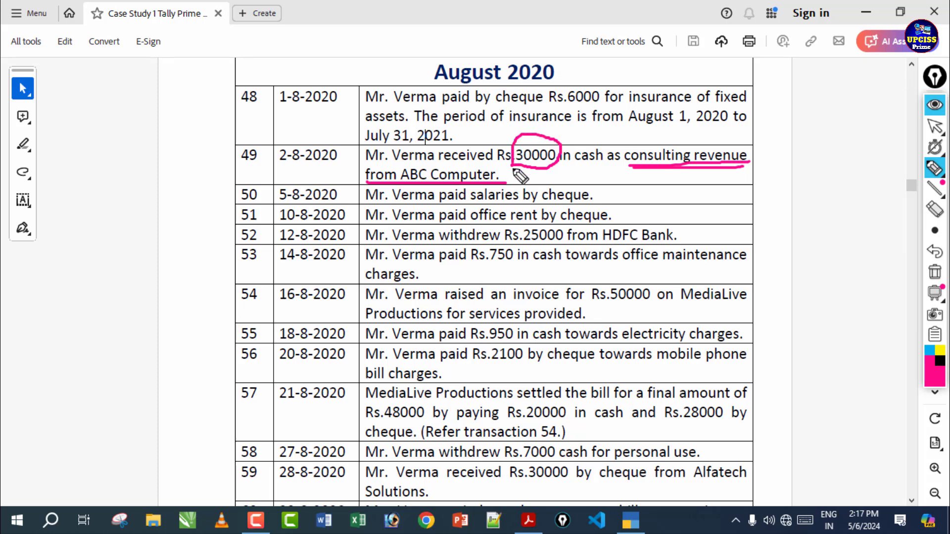
left_click(934, 272)
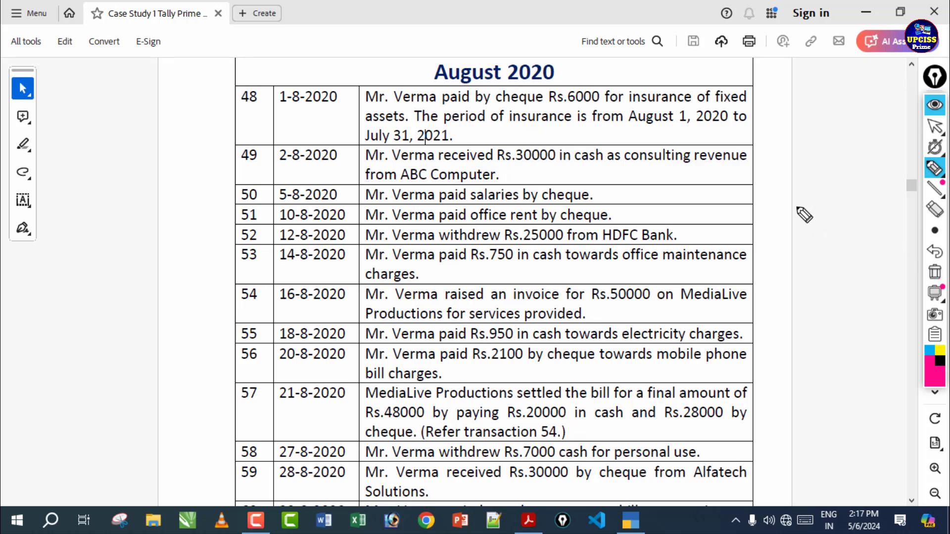
Draw an arrow to "received" in transaction 49, underline "consulting revenue", and clear the marks
mouse_move(550, 141)
left_mouse_down()
mouse_move(464, 151)
mouse_move(469, 122)
mouse_move(455, 151)
mouse_move(498, 159)
left_mouse_up()
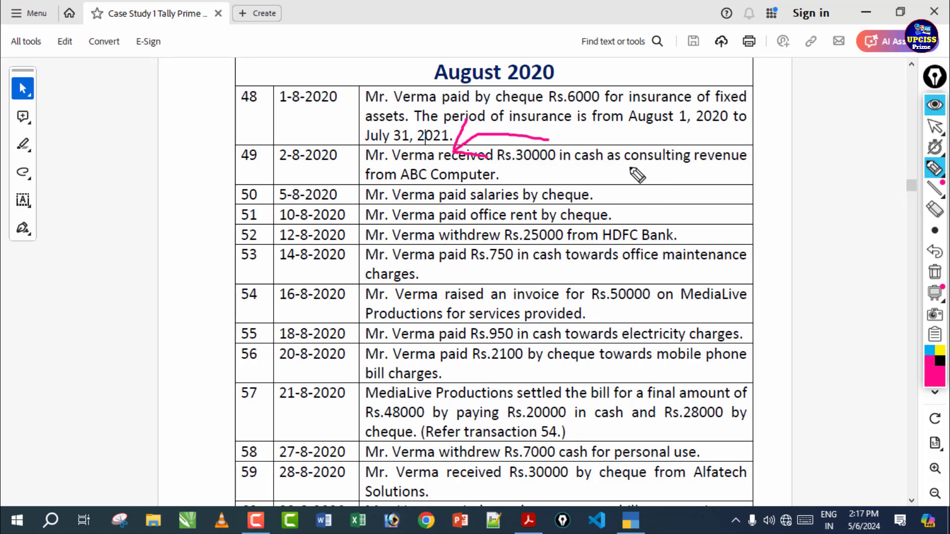
left_click_drag(629, 167, 711, 169)
left_click(935, 272)
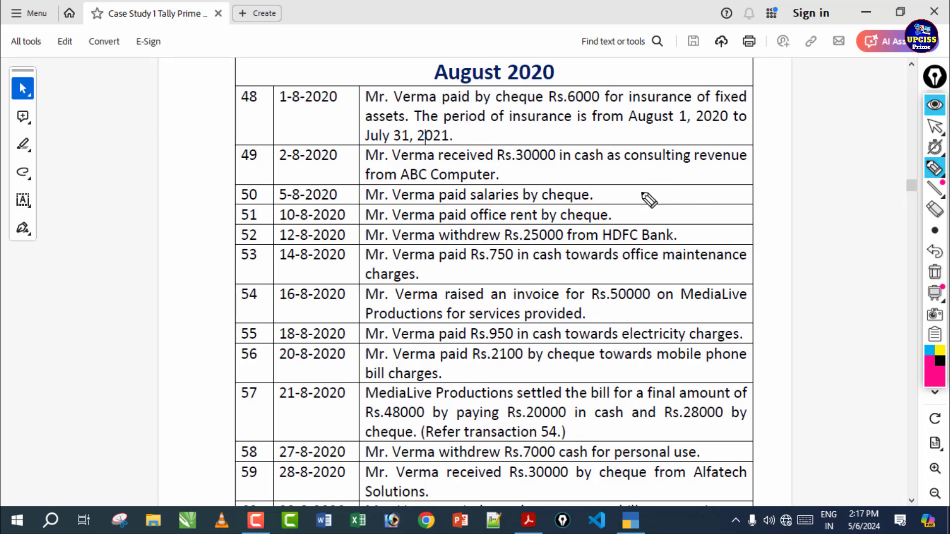
Draw handwritten notes and lines over the area of transactions 49 to 54, and clear them
left_click_drag(637, 207, 679, 216)
mouse_move(658, 181)
left_mouse_down()
mouse_move(647, 205)
mouse_move(701, 221)
left_mouse_up()
left_click_drag(706, 184, 736, 184)
left_click_drag(674, 177, 683, 177)
left_click_drag(802, 167, 809, 165)
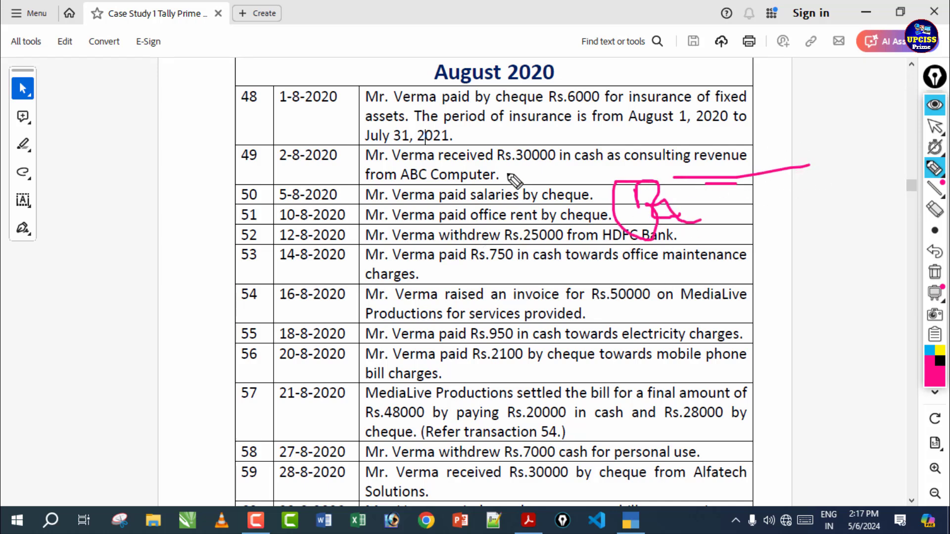
mouse_move(616, 284)
left_mouse_down()
mouse_move(644, 303)
mouse_move(694, 273)
mouse_move(740, 315)
left_mouse_up()
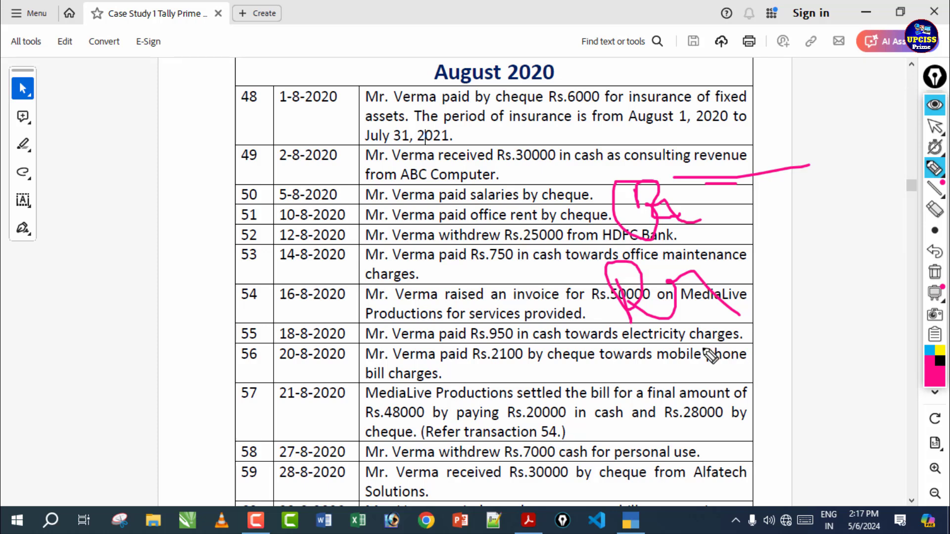
left_click(942, 275)
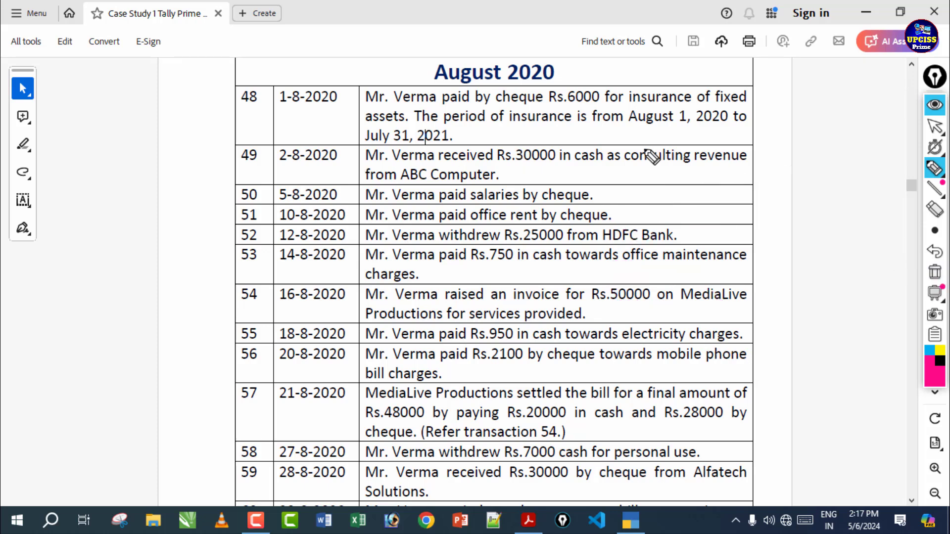
Underline "consulting revenue" and "from ABC Computer", circle "30000 in cash", sketch arrows below transaction 49, and clear all marks
left_click_drag(632, 167, 746, 156)
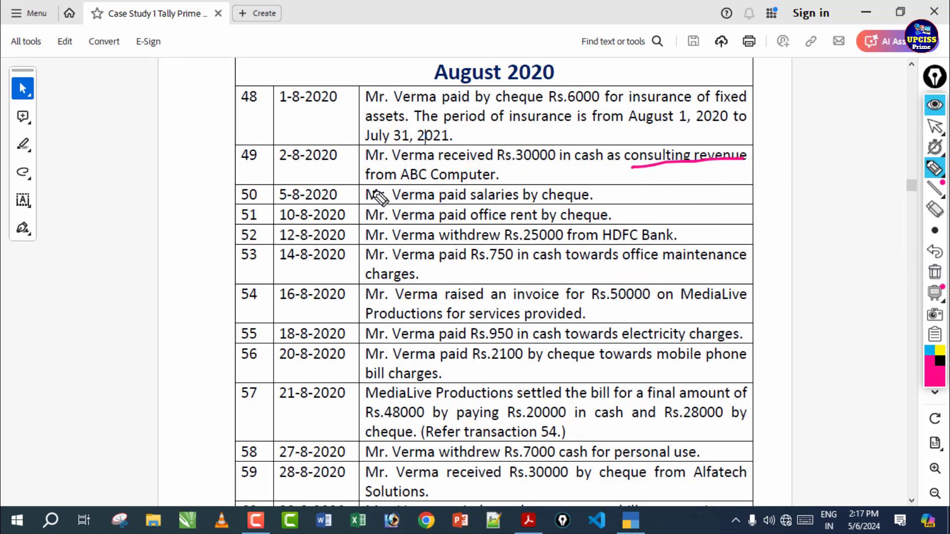
left_click_drag(345, 190, 491, 188)
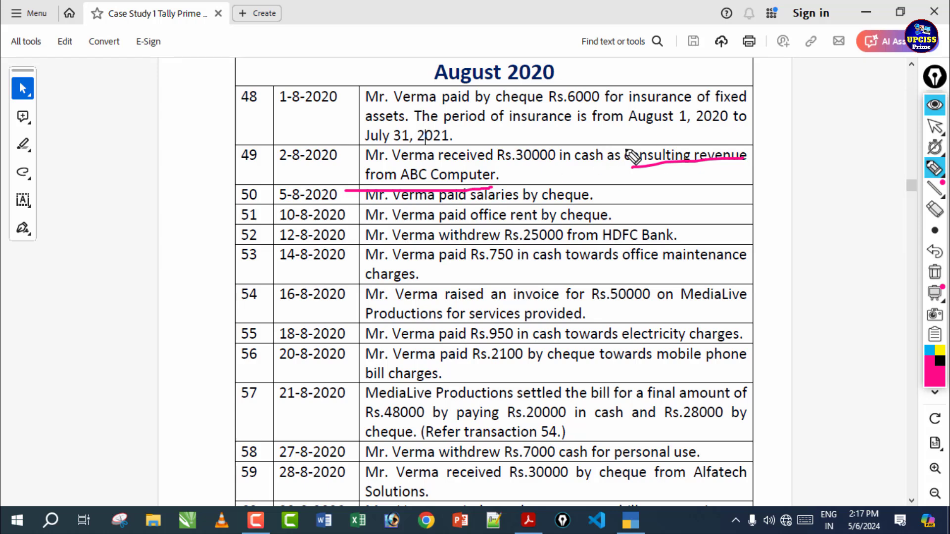
left_click_drag(518, 141, 495, 148)
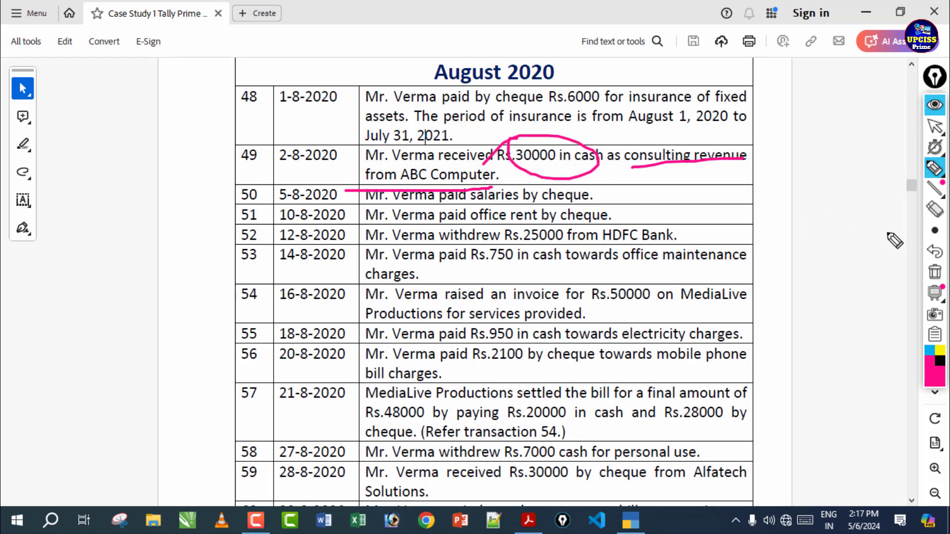
left_click(935, 272)
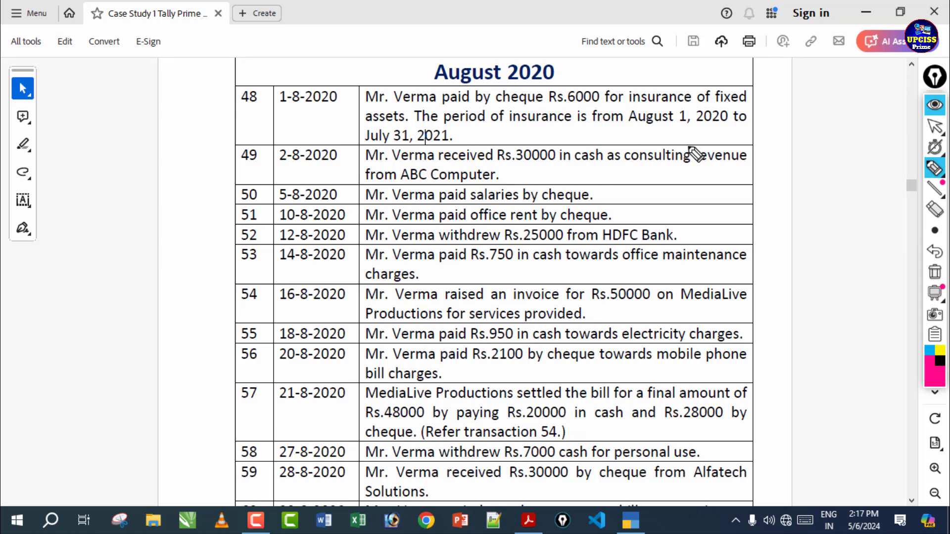
left_click_drag(671, 180, 681, 203)
mouse_move(733, 190)
left_mouse_down()
mouse_move(676, 221)
mouse_move(651, 292)
mouse_move(766, 297)
left_mouse_up()
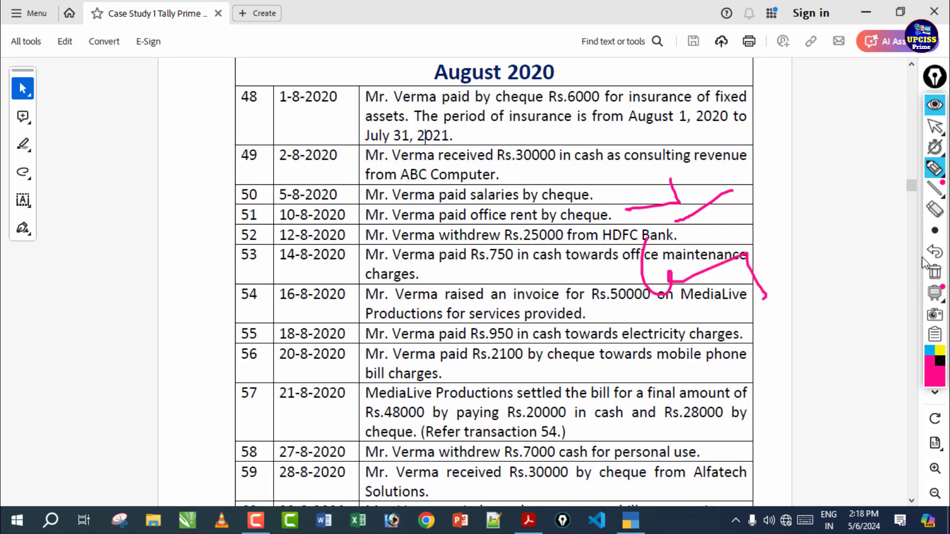
left_click(934, 272)
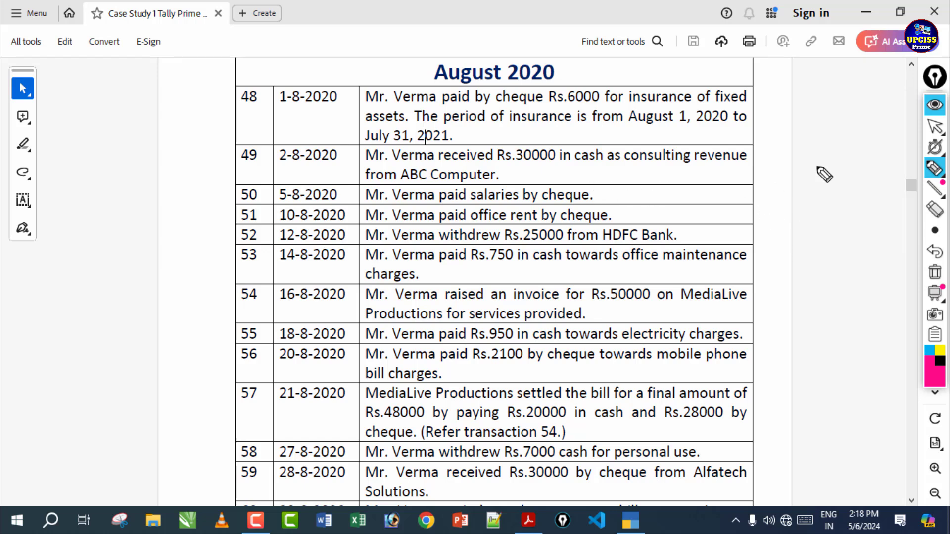
Put the pen away, switch to TallyPrime, and change the voucher type to Receipt
left_click(935, 126)
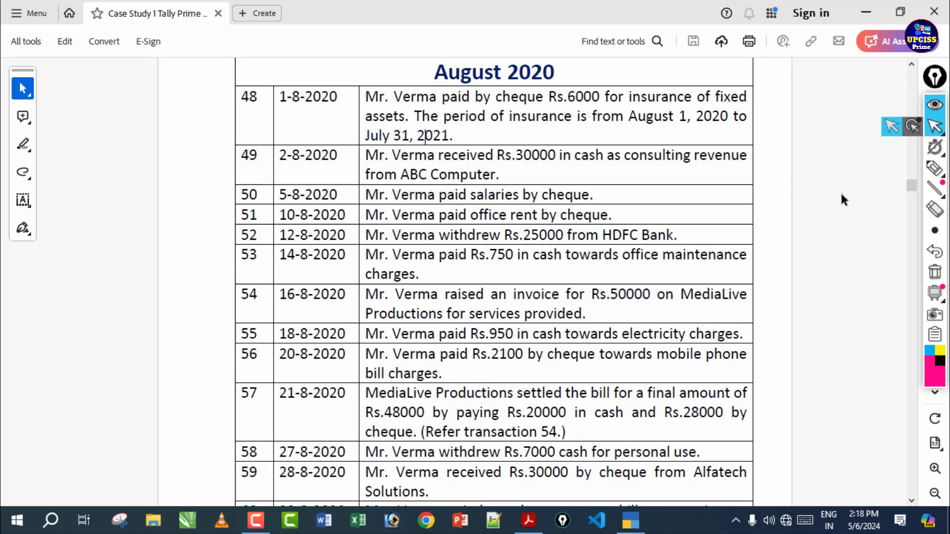
left_click(631, 520)
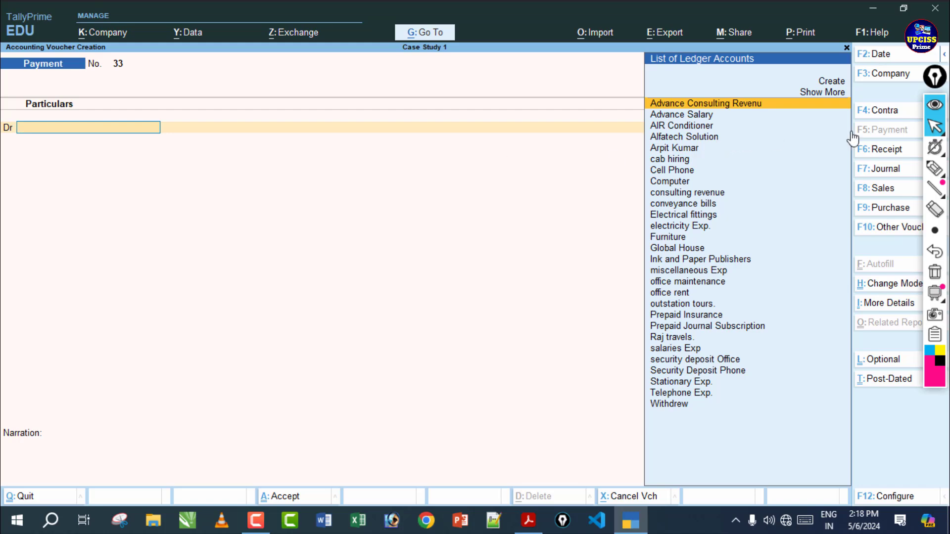
key("F6")
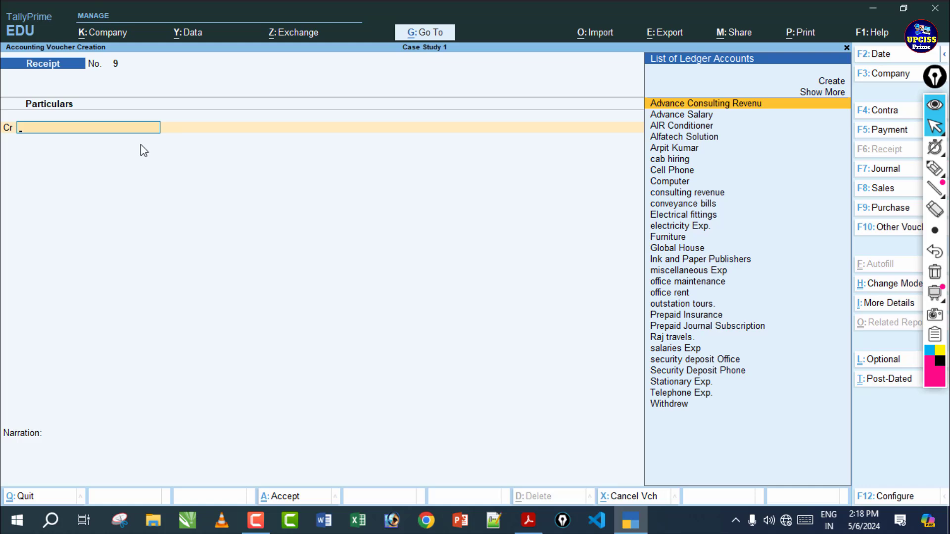
Credit consulting revenue with 30000 and debit Cash with the same amount in the receipt voucher
key("Down")
key("Down")
key("Down")
key("Down")
key("Down")
key("Down")
key("Down")
key("Down")
key("Return")
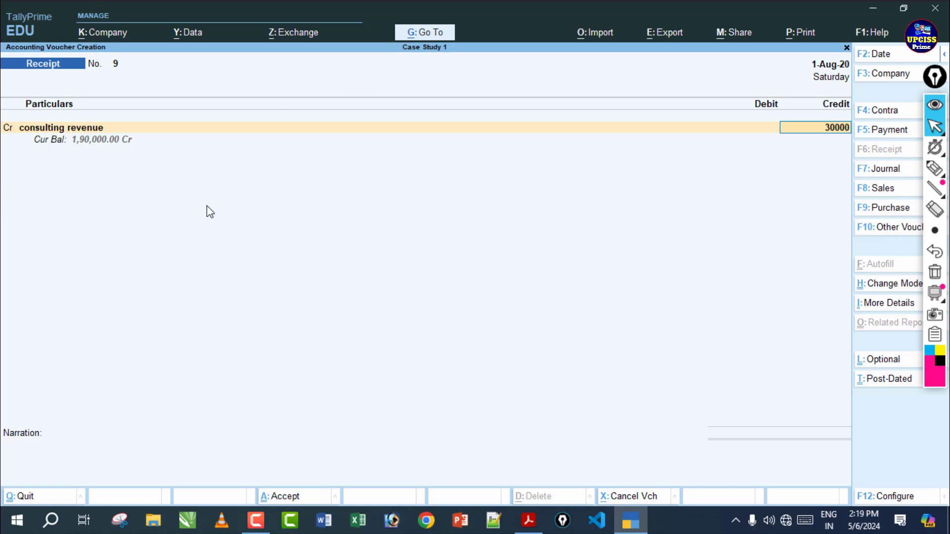
key("Return")
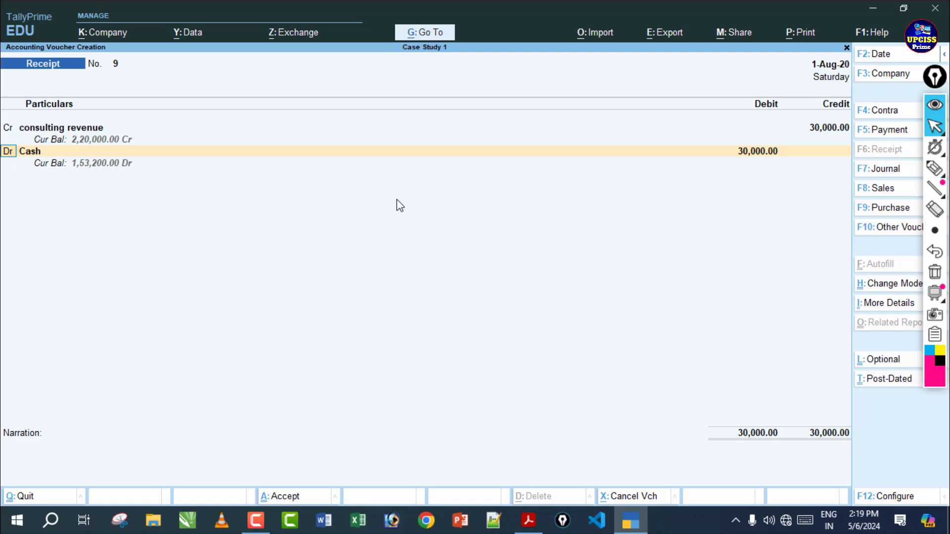
Keep Cash as the debit ledger for 30000 and save the receipt voucher
key("Return")
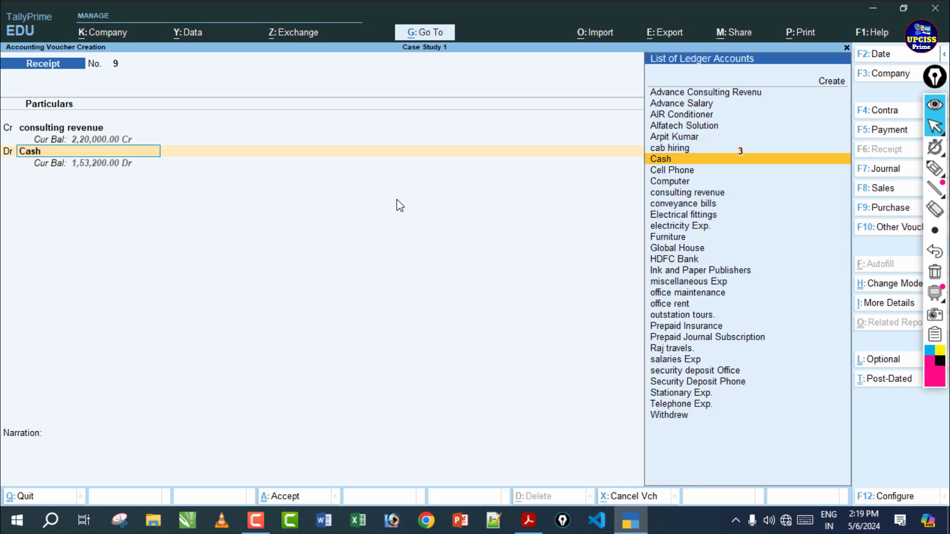
key("Return")
key("Return")
key("Return")
key("Return")
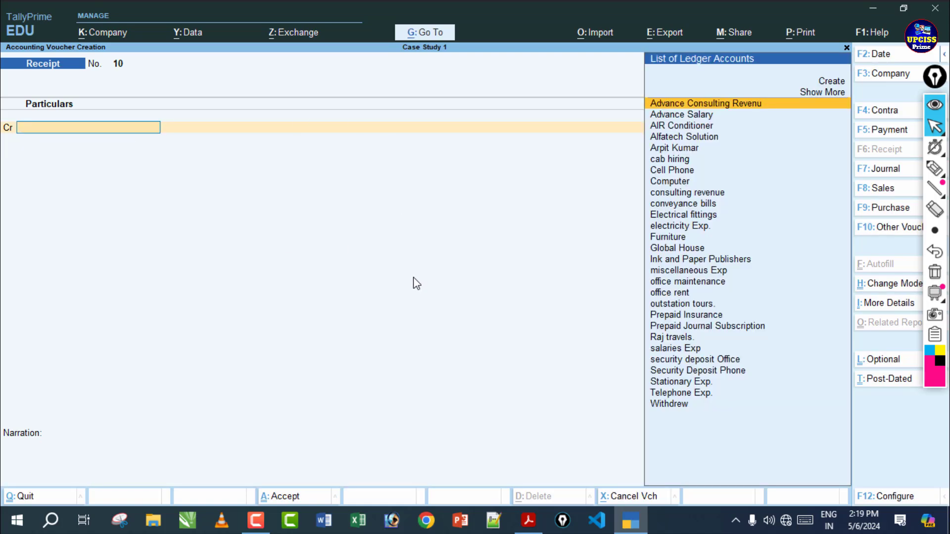
Switch to the case study PDF, underline transaction 50, draw arrows around it, circle 2020 in the heading, and clear the marks
left_click(529, 520)
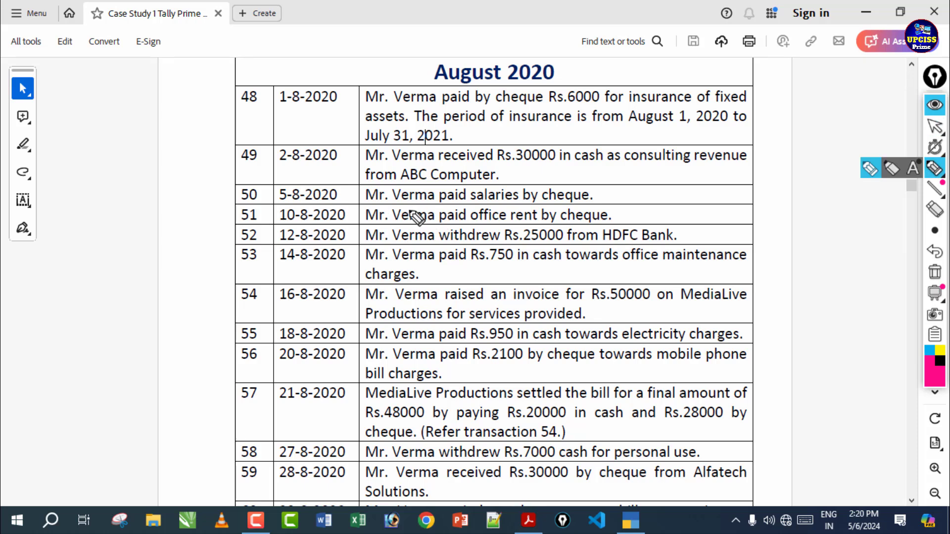
left_click_drag(366, 206, 635, 200)
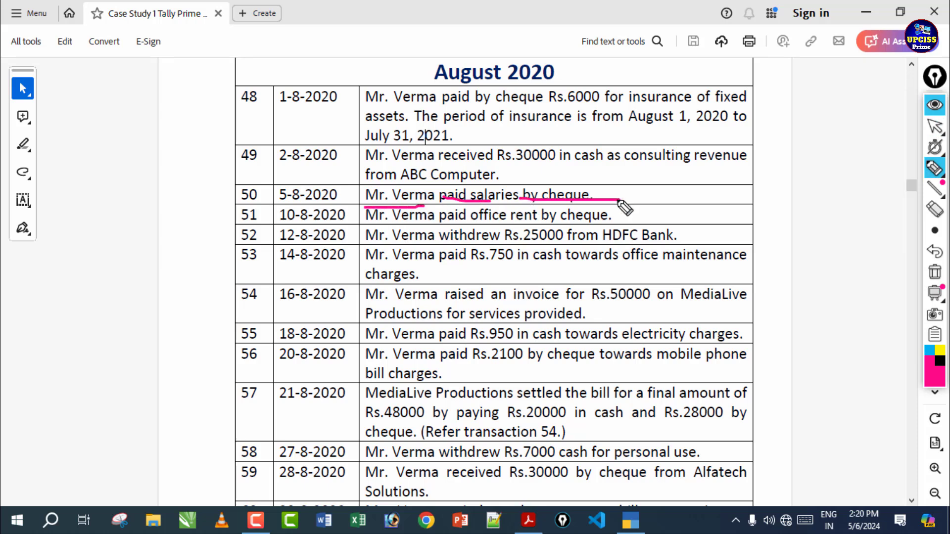
left_click(935, 273)
left_click_drag(491, 187, 626, 187)
left_click_drag(629, 146, 625, 187)
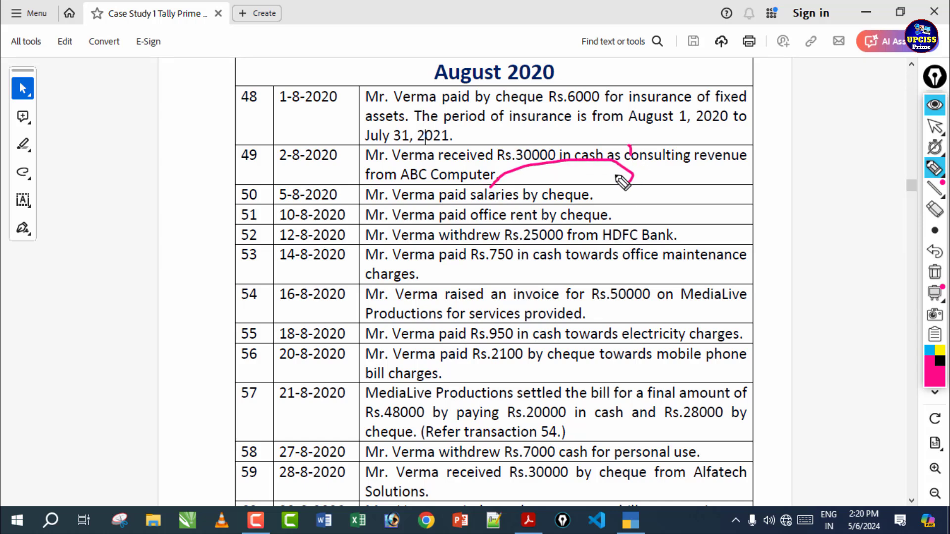
left_click_drag(526, 212, 563, 229)
left_click_drag(635, 173, 628, 236)
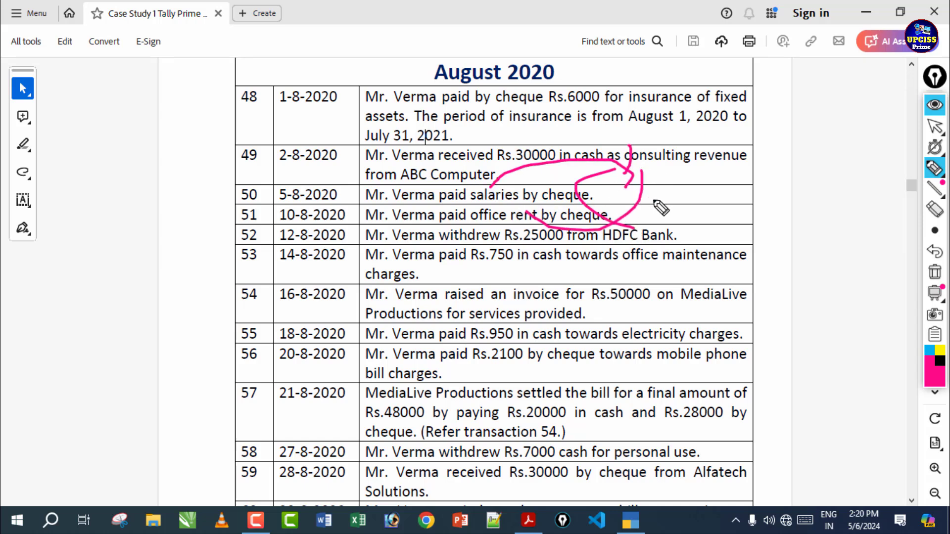
mouse_move(418, 91)
left_mouse_down()
mouse_move(503, 62)
mouse_move(468, 81)
left_mouse_up()
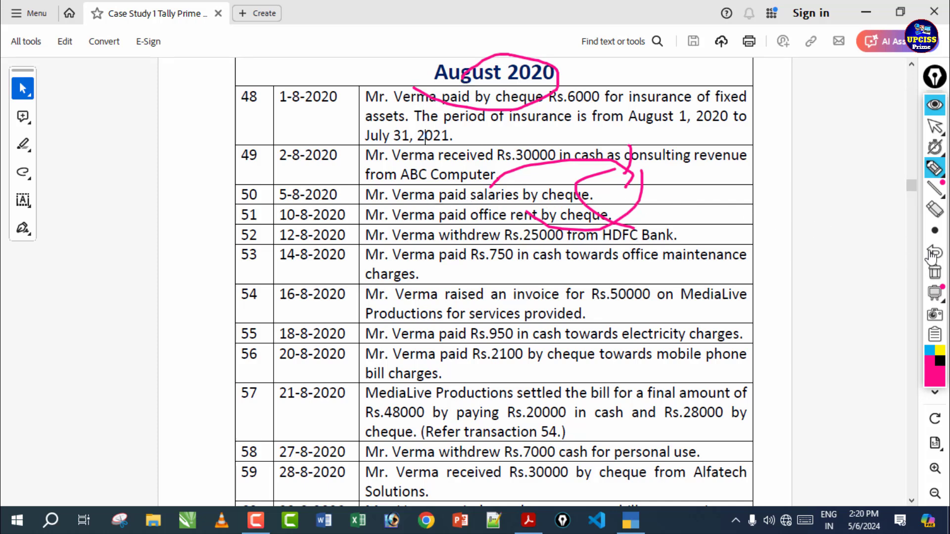
left_click(935, 272)
Draw a dash after transaction 50 and handwrite the employee salary breakdown beside it with the pen
left_click_drag(602, 195, 645, 194)
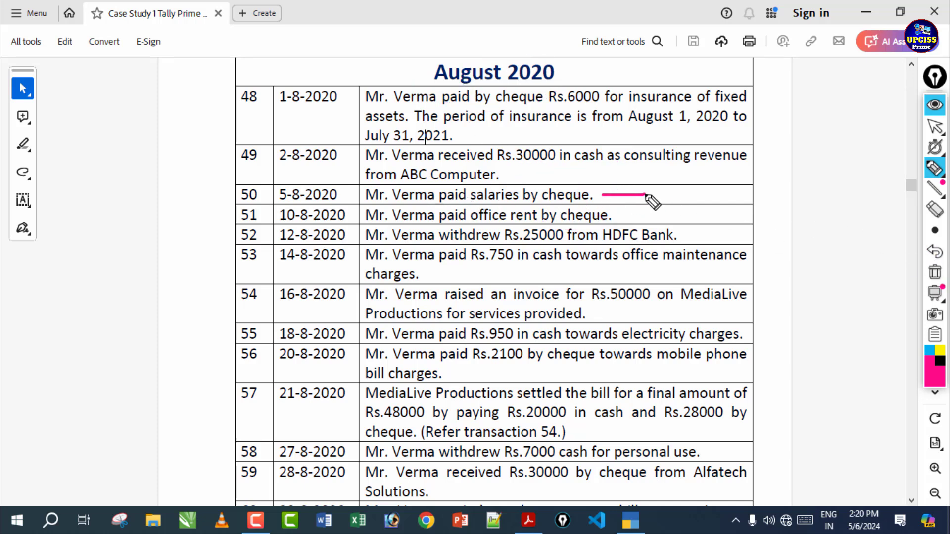
mouse_move(672, 153)
left_mouse_down()
mouse_move(692, 144)
mouse_move(720, 171)
mouse_move(743, 168)
mouse_move(772, 140)
mouse_move(790, 153)
left_mouse_up()
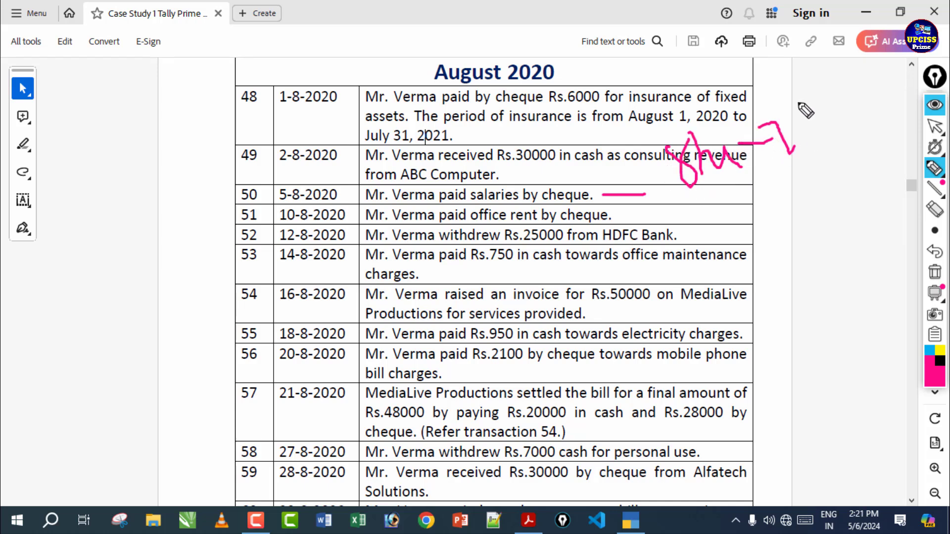
left_click_drag(795, 110, 814, 147)
left_click_drag(841, 88, 852, 105)
mouse_move(865, 84)
left_mouse_down()
mouse_move(872, 99)
mouse_move(880, 82)
left_mouse_up()
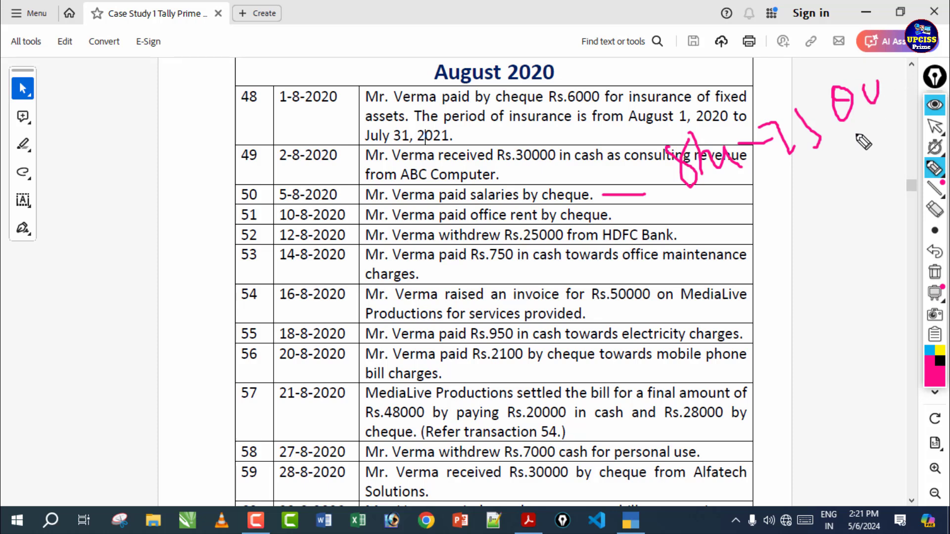
mouse_move(804, 180)
left_mouse_down()
mouse_move(805, 192)
mouse_move(901, 153)
left_mouse_up()
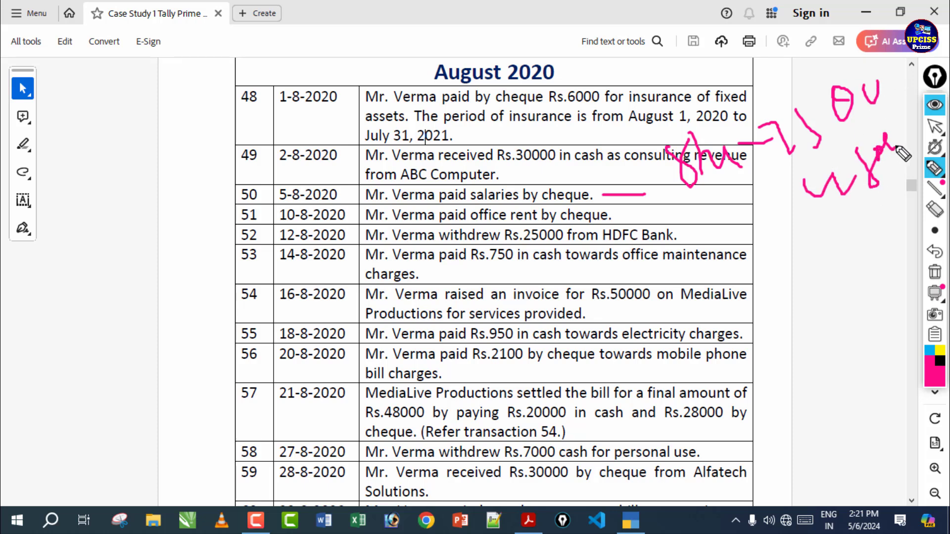
Draw an arrow to a handwritten 12000 salary total, add lines around the notes, and clear all pen marks
left_click(933, 170)
left_click(808, 257)
left_click_drag(429, 271, 530, 292)
left_click_drag(521, 248, 562, 276)
left_click_drag(572, 257, 582, 285)
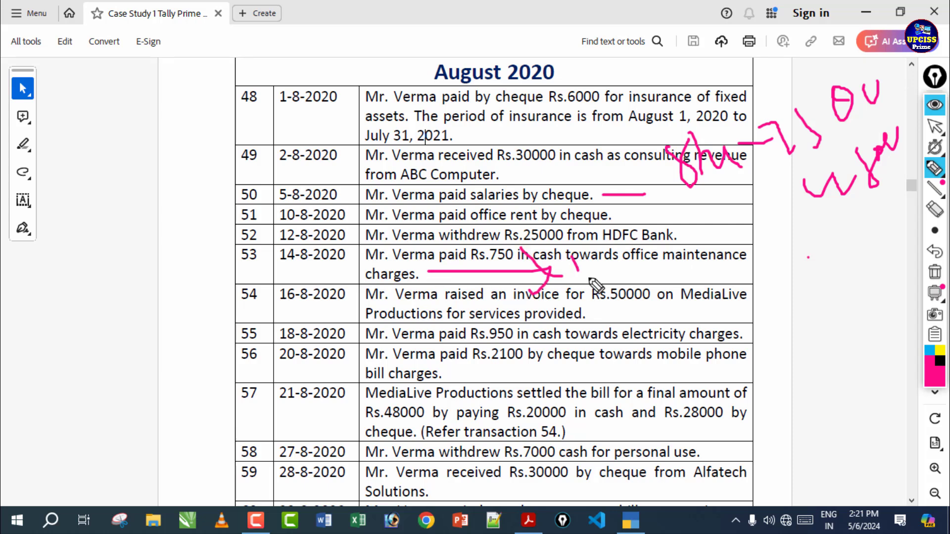
mouse_move(615, 246)
left_mouse_down()
mouse_move(623, 267)
mouse_move(772, 213)
left_mouse_up()
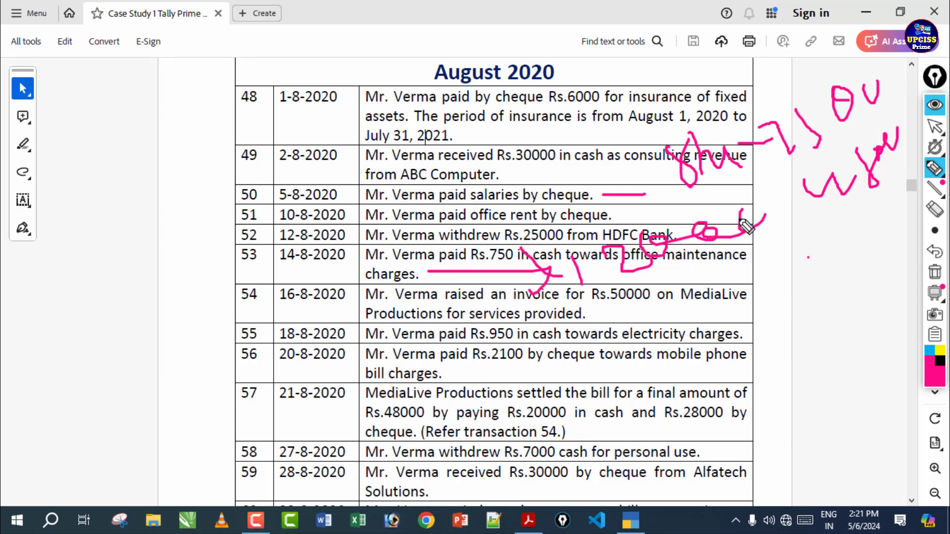
left_click_drag(795, 249, 588, 322)
mouse_move(649, 218)
left_mouse_down()
mouse_move(861, 117)
mouse_move(811, 181)
mouse_move(853, 208)
left_mouse_up()
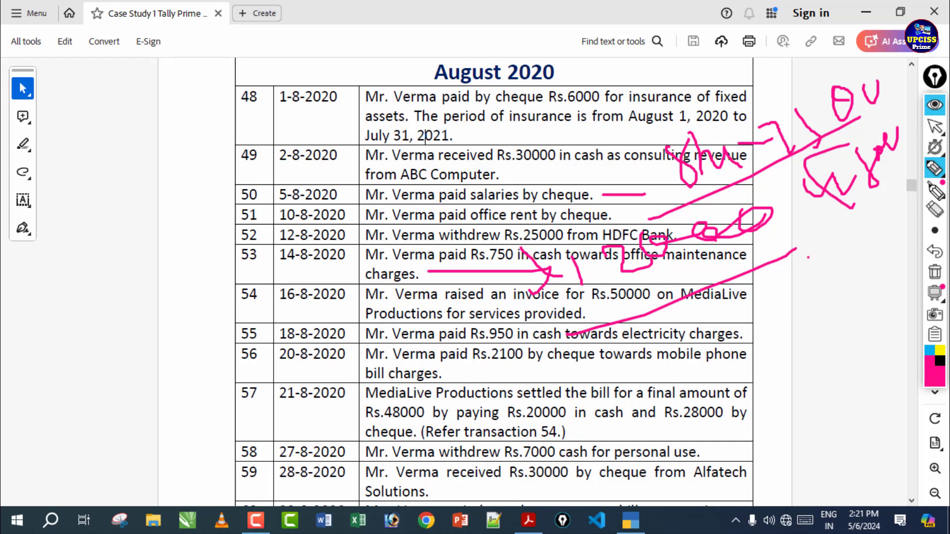
left_click(942, 274)
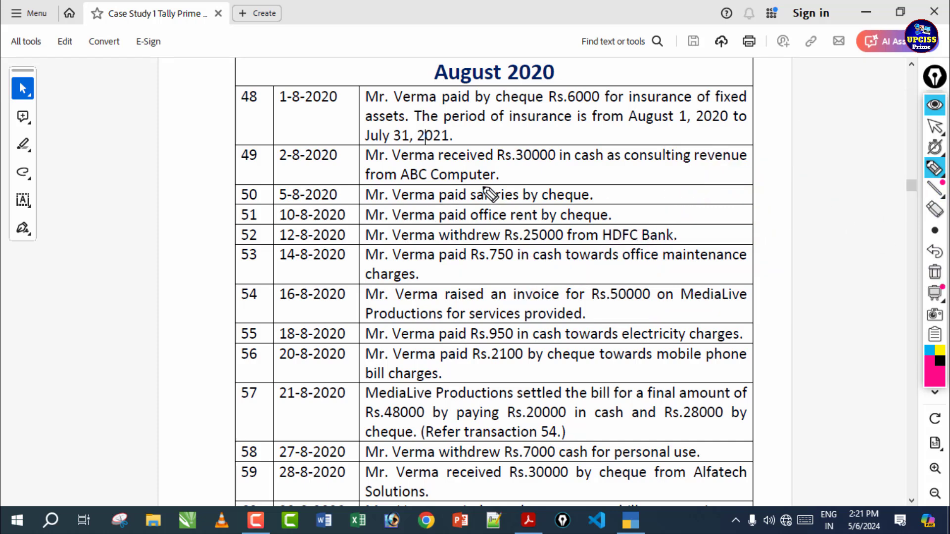
Circle "salaries" in transaction 50, draw arrows to handwritten notes, loop around them, and clear the marks
mouse_move(488, 191)
left_mouse_down()
mouse_move(507, 196)
mouse_move(495, 193)
mouse_move(614, 159)
mouse_move(608, 147)
mouse_move(633, 161)
mouse_move(685, 146)
mouse_move(675, 166)
mouse_move(700, 164)
mouse_move(719, 141)
left_mouse_up()
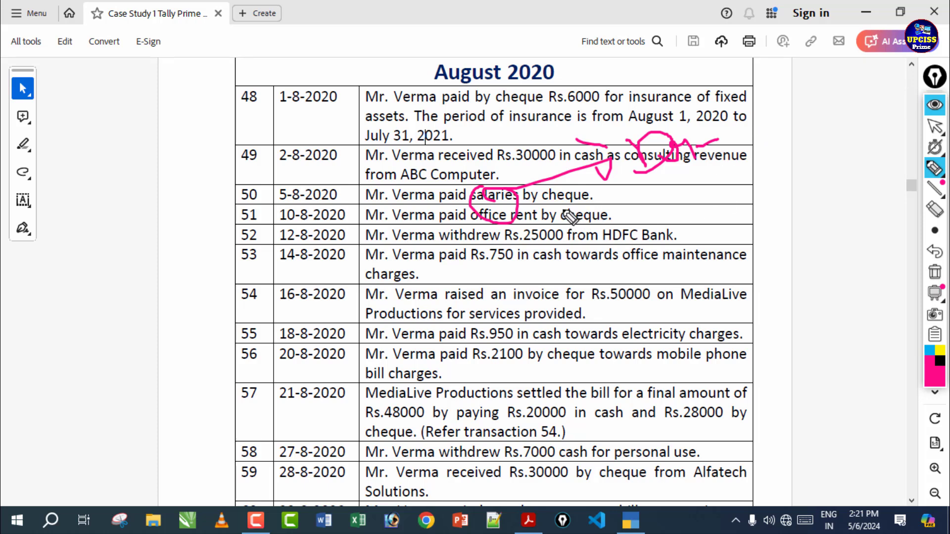
left_click_drag(562, 211, 622, 242)
left_click_drag(641, 211, 636, 248)
mouse_move(592, 200)
left_mouse_down()
mouse_move(616, 227)
mouse_move(618, 215)
left_mouse_up()
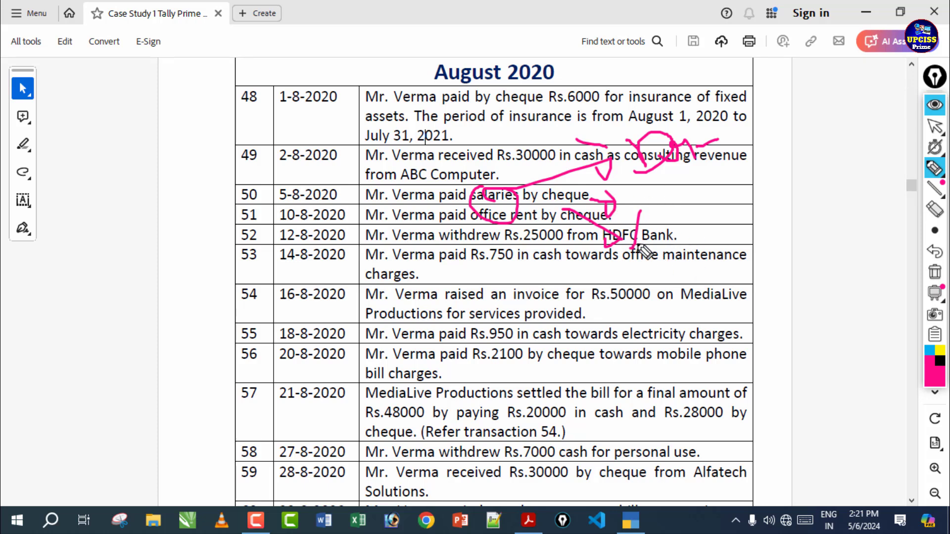
mouse_move(652, 229)
left_mouse_down()
mouse_move(649, 243)
mouse_move(712, 220)
left_mouse_up()
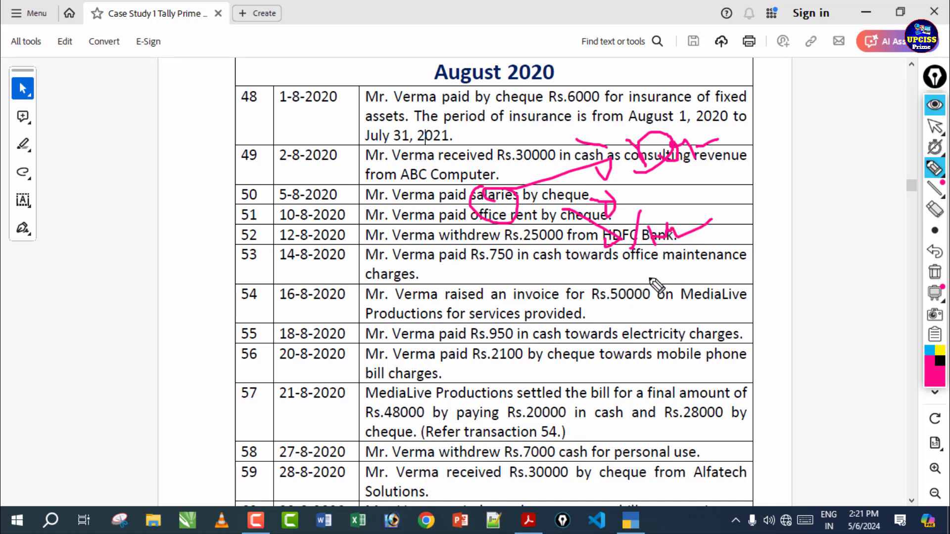
mouse_move(574, 266)
left_mouse_down()
mouse_move(796, 177)
mouse_move(606, 244)
left_mouse_up()
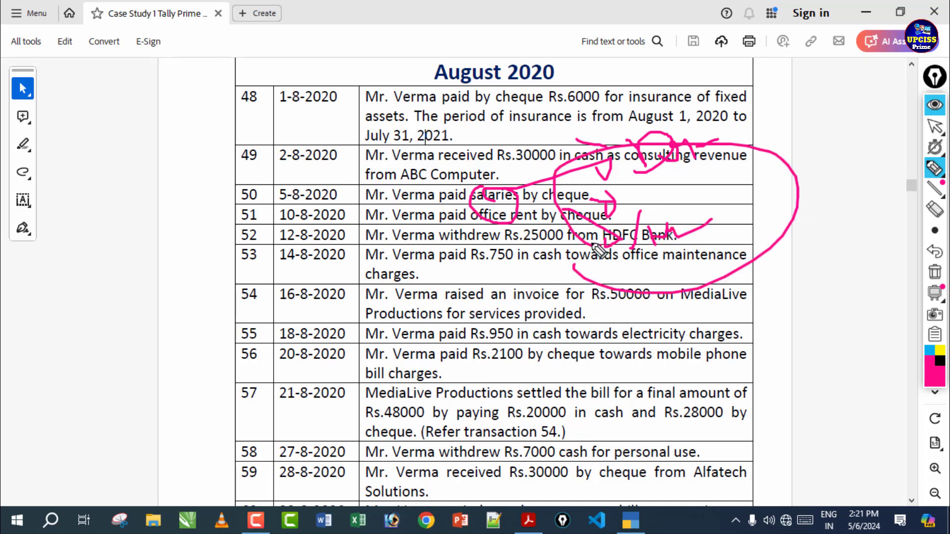
left_click(935, 271)
Switch to TallyPrime and debit salaries Exp with 12000 in the payment voucher
left_click(935, 126)
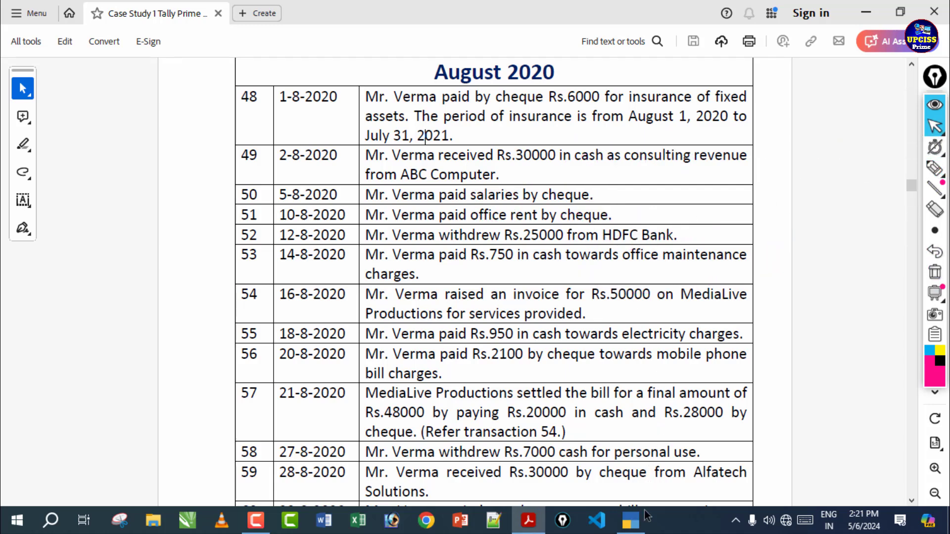
left_click(635, 520)
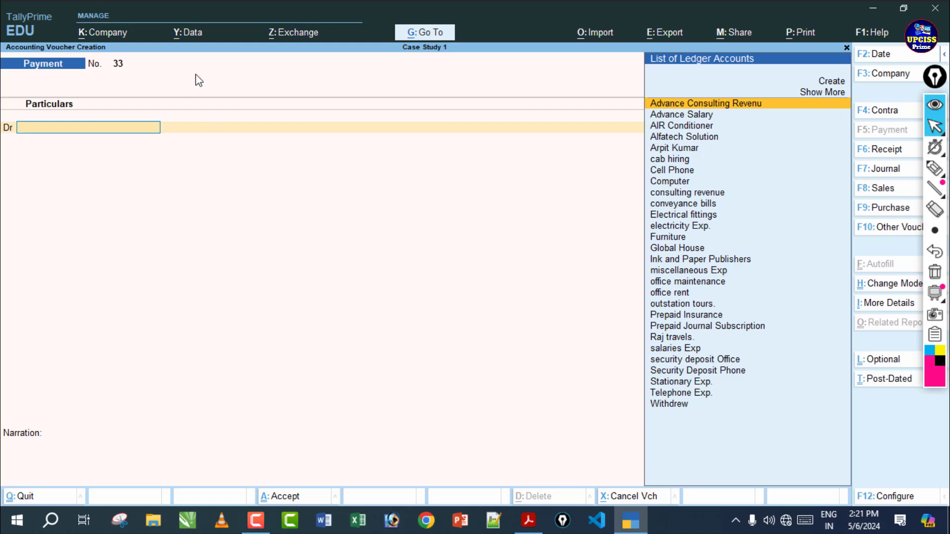
type("Sa")
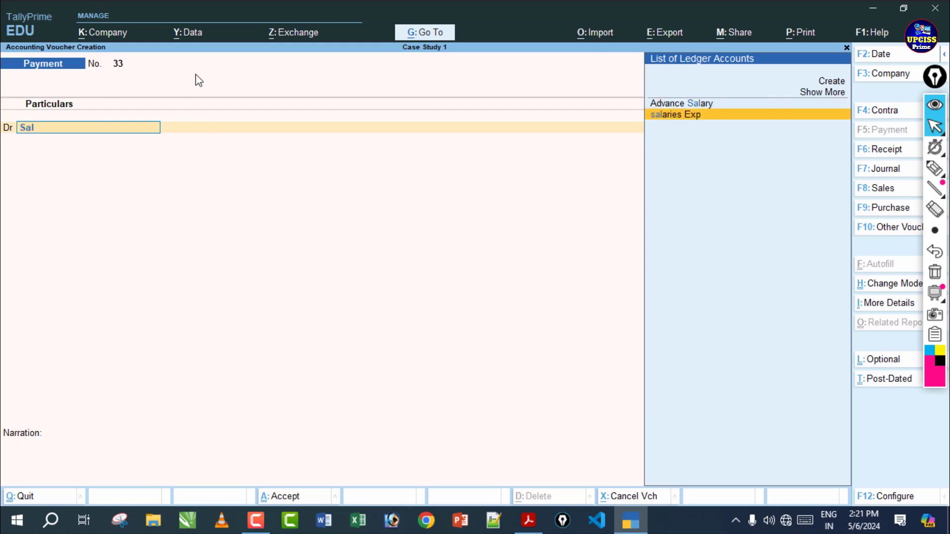
type("l")
key("Return")
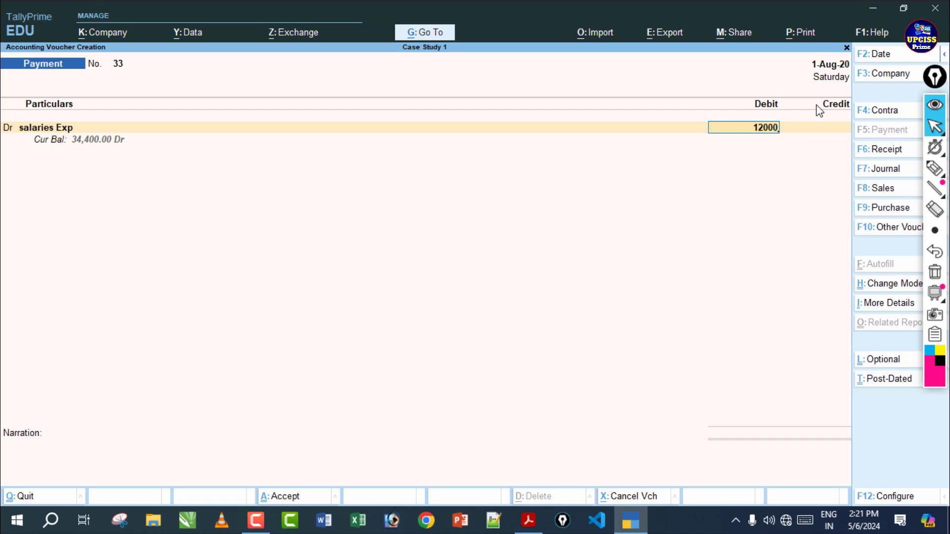
type("12000")
key("Return")
key("Return")
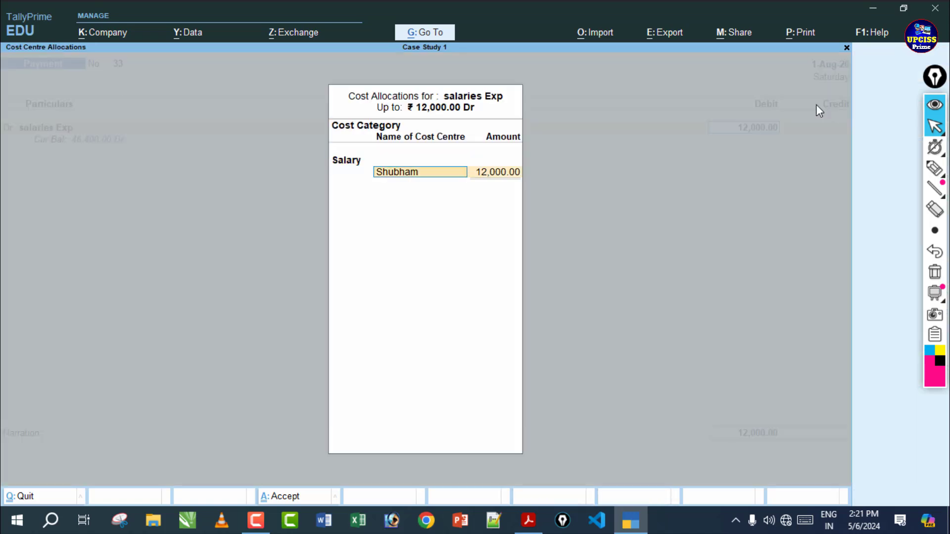
Allocate the salaries expense under the Salary category as 7500 to the first employee's cost centre and 4500 to the second employee's
key("Return")
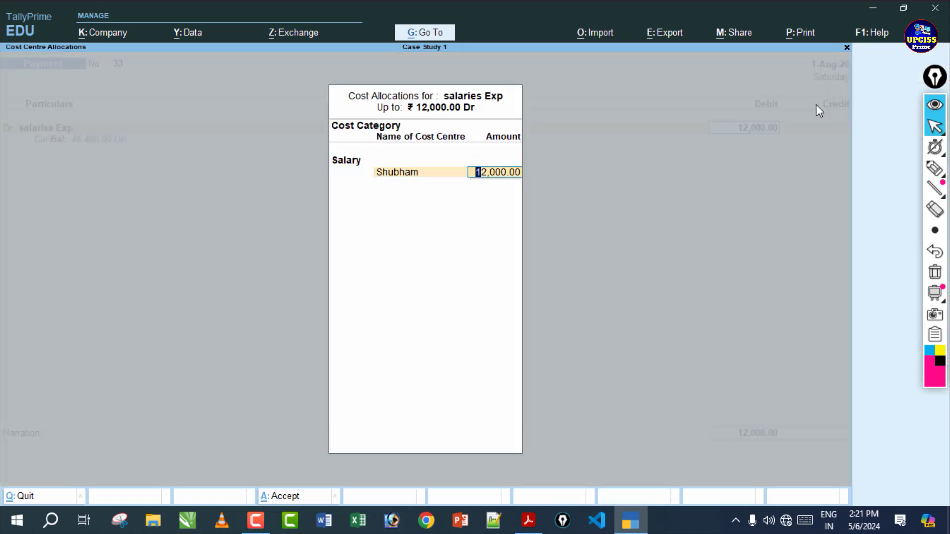
type("75")
mouse_move(932, 154)
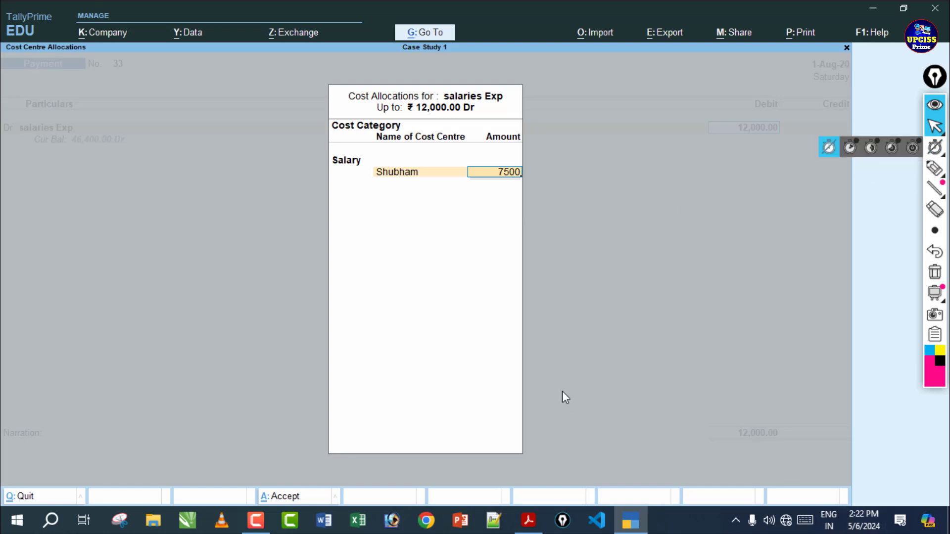
key("Return")
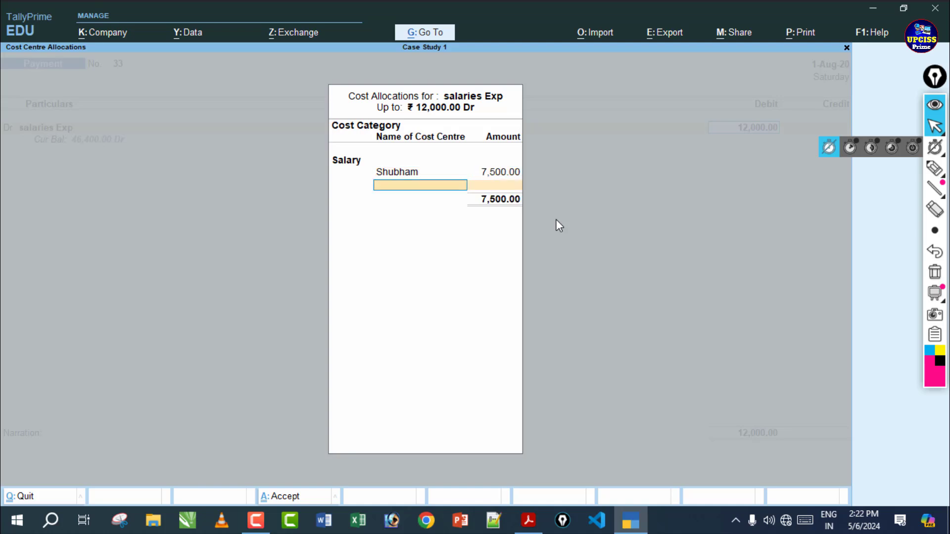
key("Return")
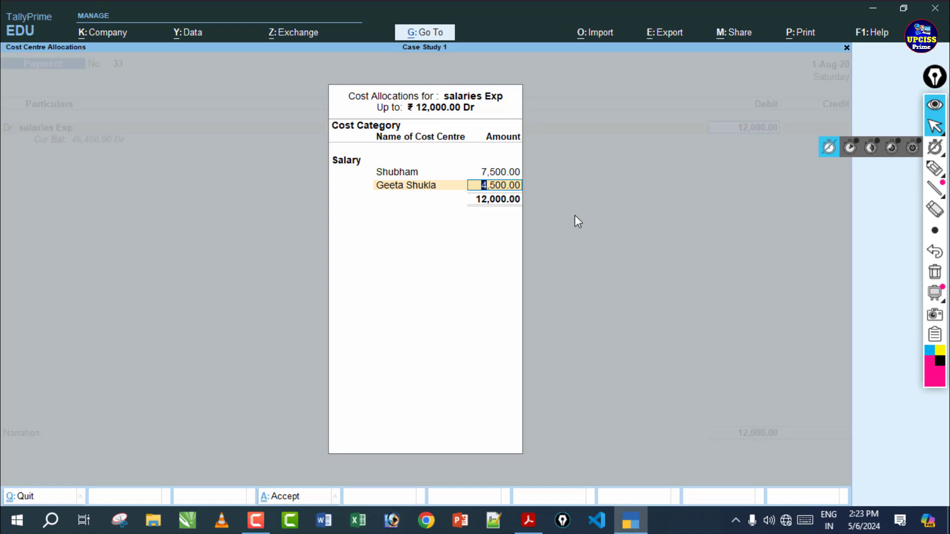
key("Return")
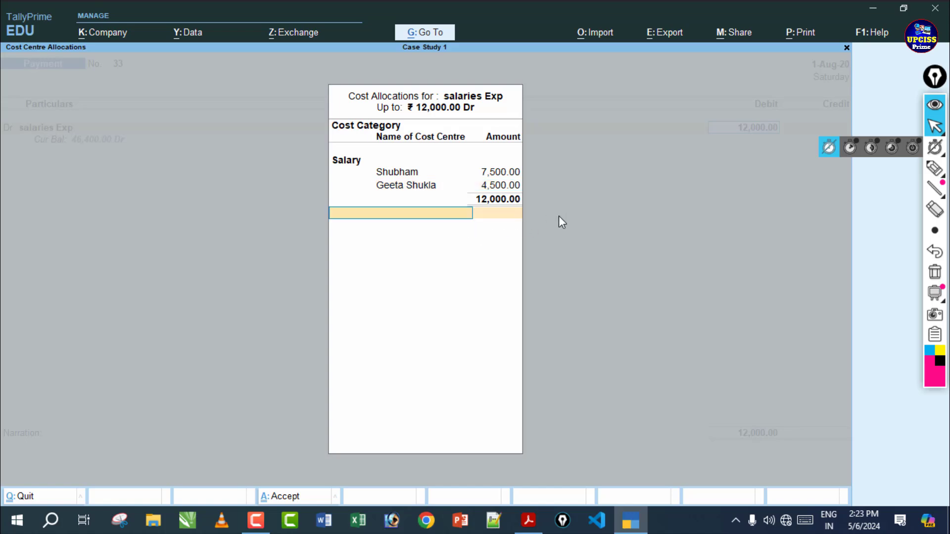
key("Return")
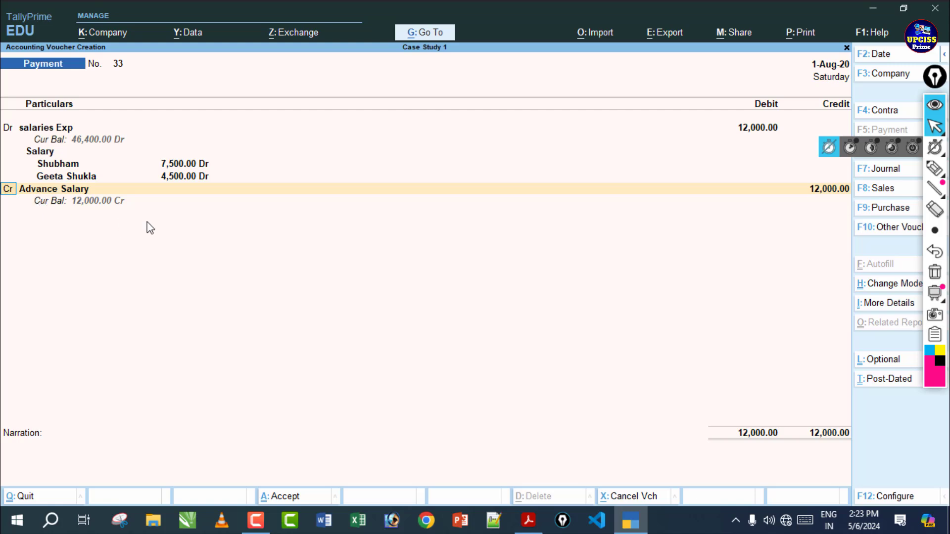
Reopen the credit ledger selection, circle the ledger list and mark HDFC Bank with the pen, and clear the marks
key("Return")
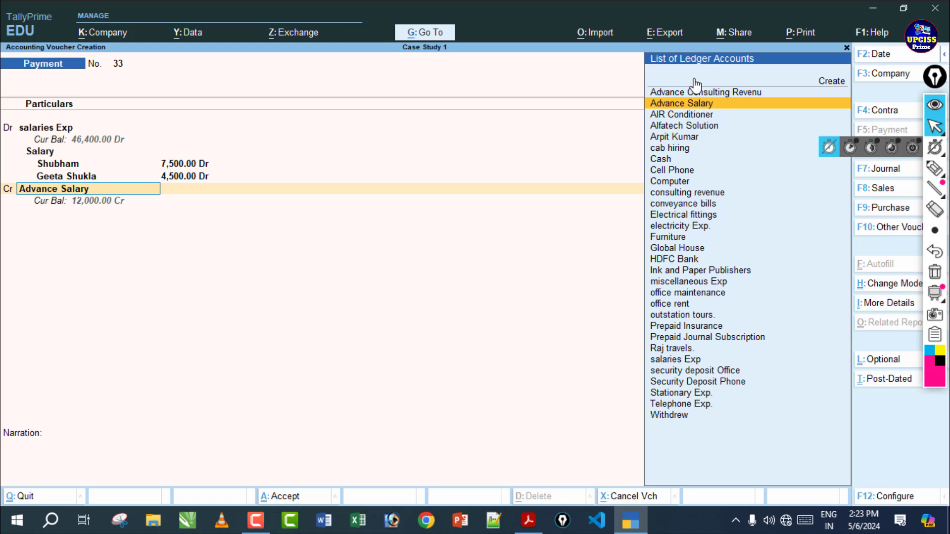
left_click(935, 170)
mouse_move(670, 74)
left_mouse_down()
mouse_move(596, 227)
mouse_move(658, 131)
left_mouse_up()
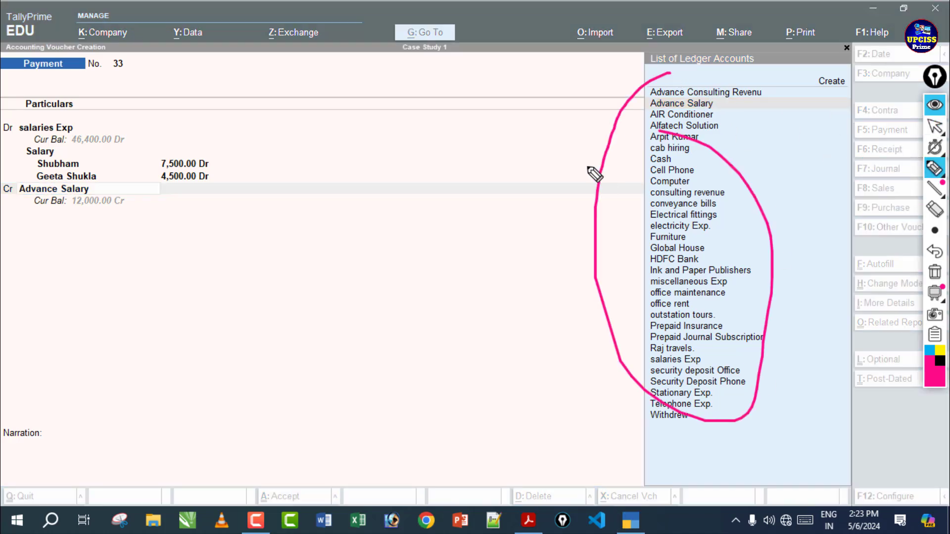
left_click(935, 272)
left_click(935, 126)
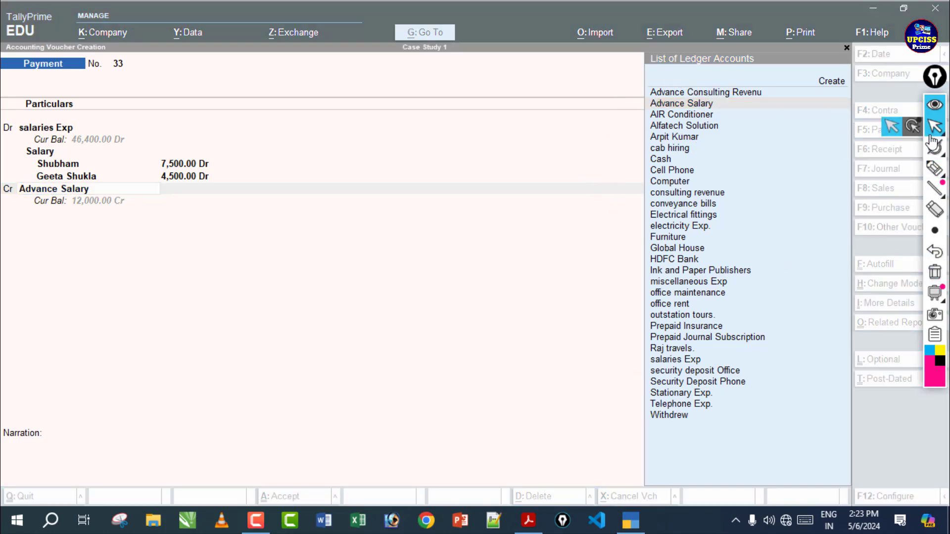
left_click(933, 169)
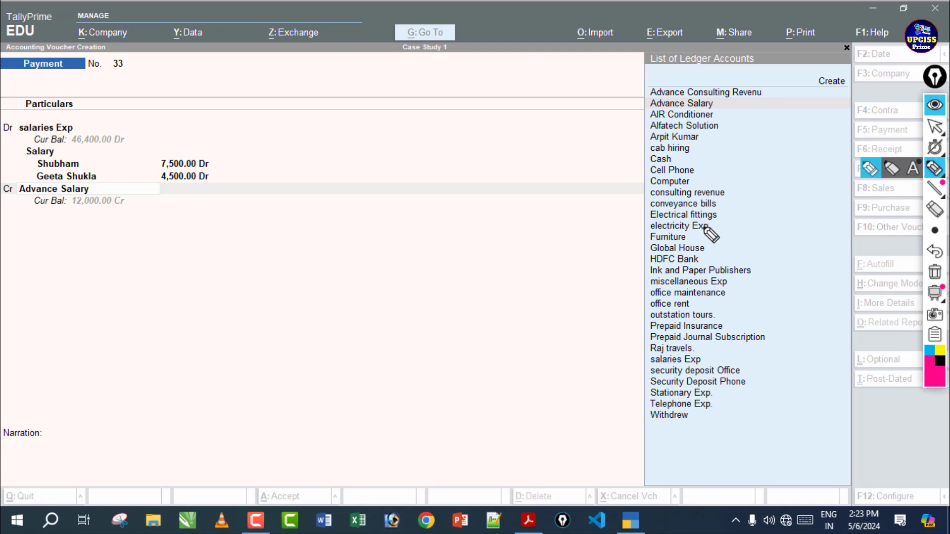
left_click_drag(704, 259, 764, 259)
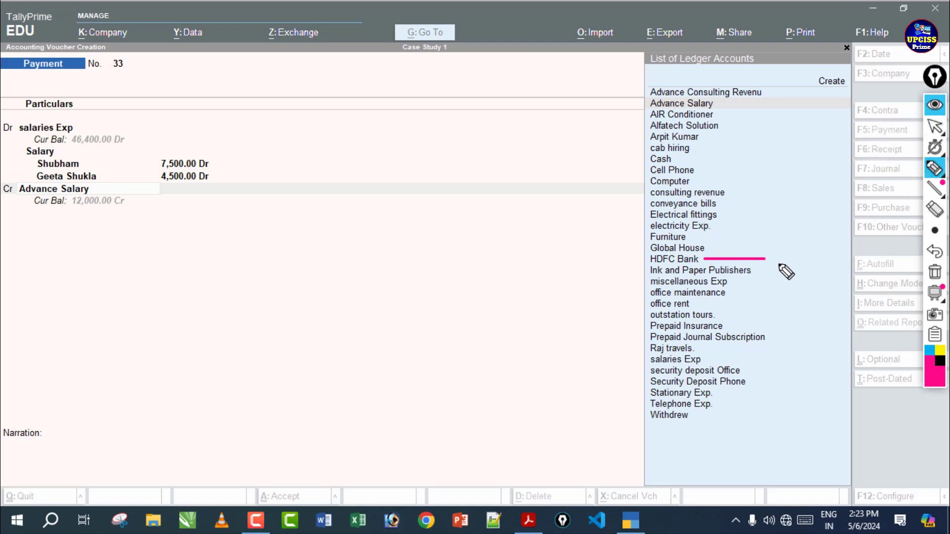
left_click(934, 273)
left_click(936, 132)
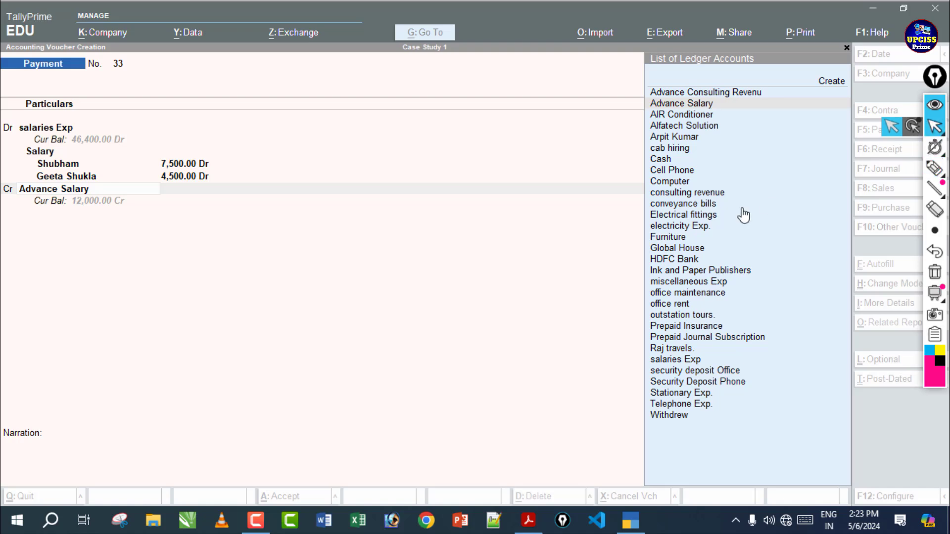
Change the credit ledger of the salary payment to HDFC Bank
key("Down")
key("Down")
key("Down")
key("Down")
key("Down")
key("Down")
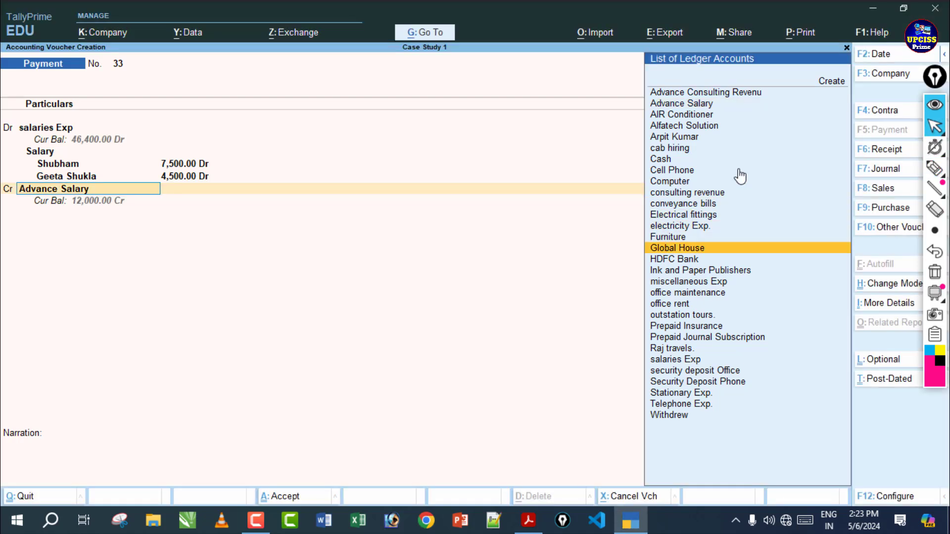
key("Up")
key("Return")
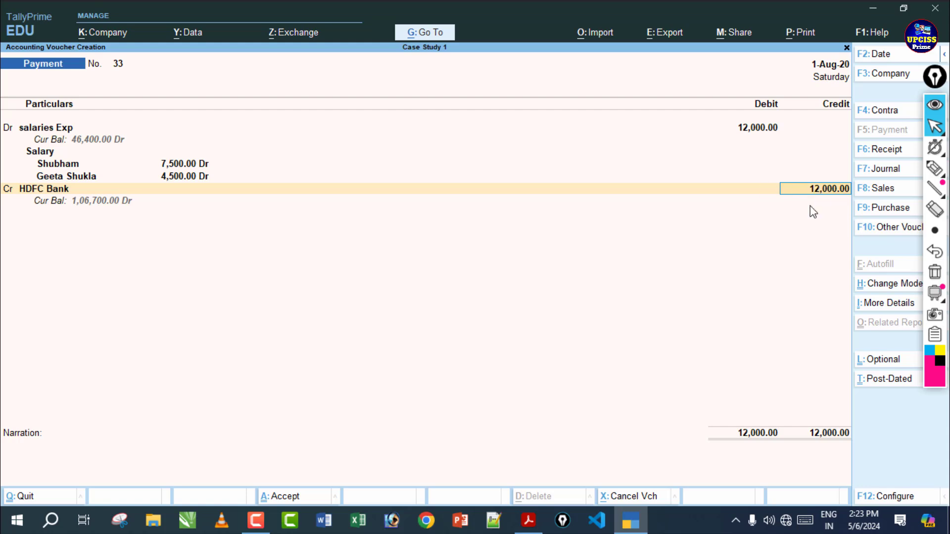
Keep the credit amount at 12000 and save the salary payment voucher
key("Return")
key("Return")
key("Return")
key("Return")
key("Return")
key("Return")
key("Return")
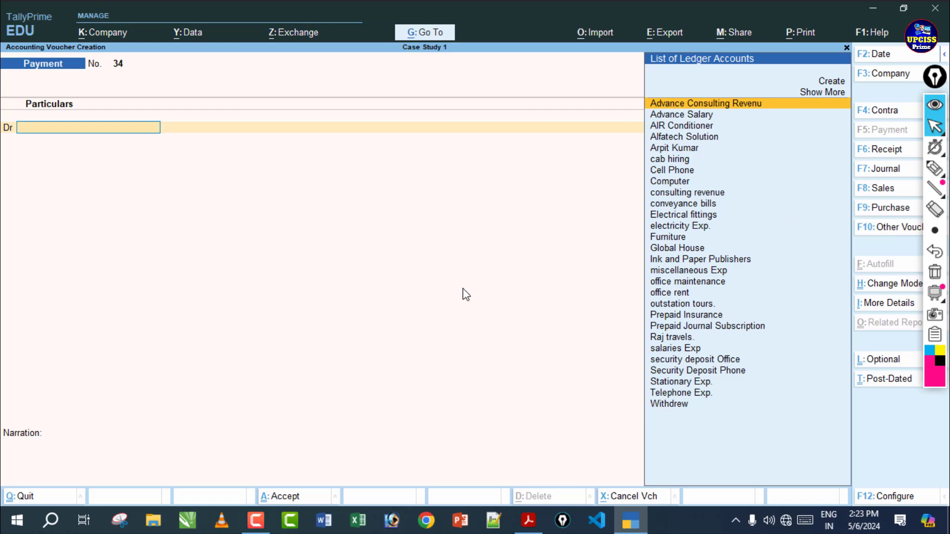
Switch to the case study PDF, underline the office rent payment by cheque in transaction 51, and clear the marks
left_click(529, 521)
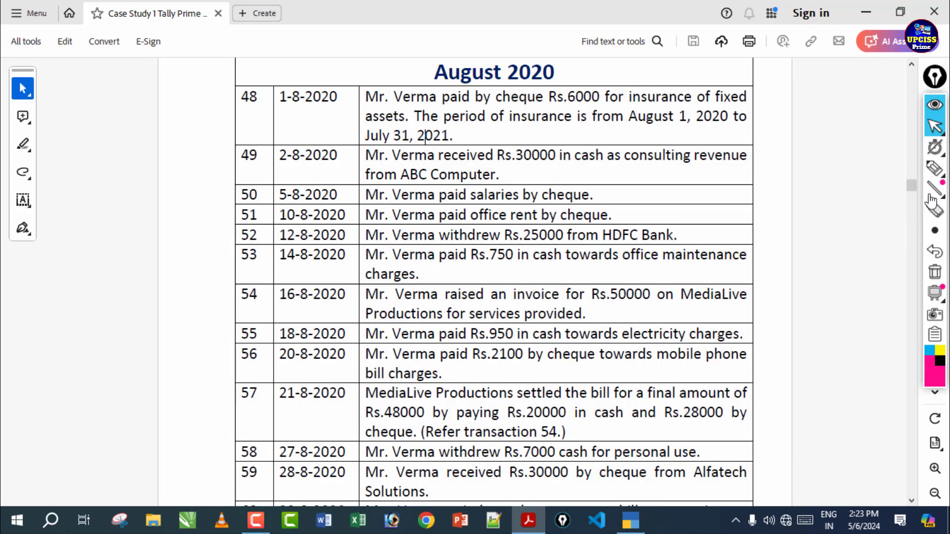
left_click(935, 168)
left_click_drag(365, 227, 620, 219)
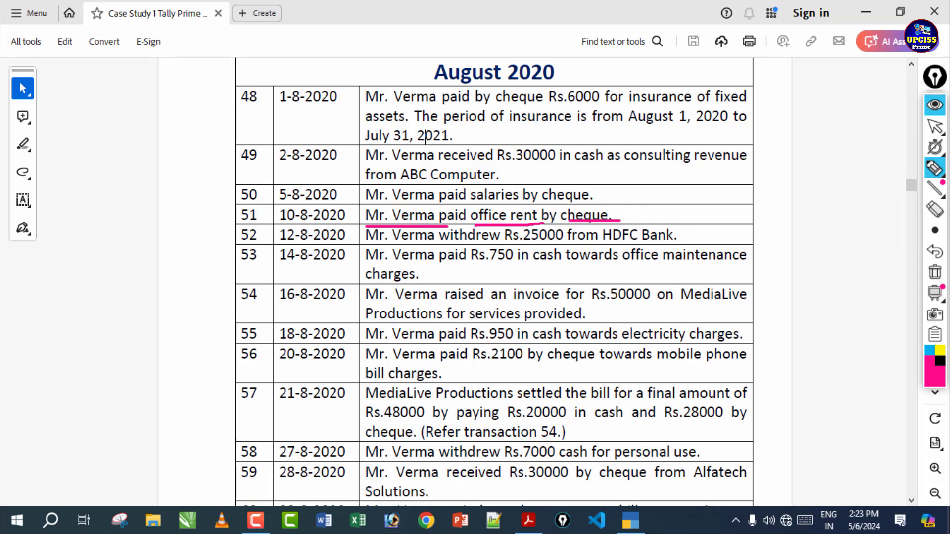
left_click(935, 272)
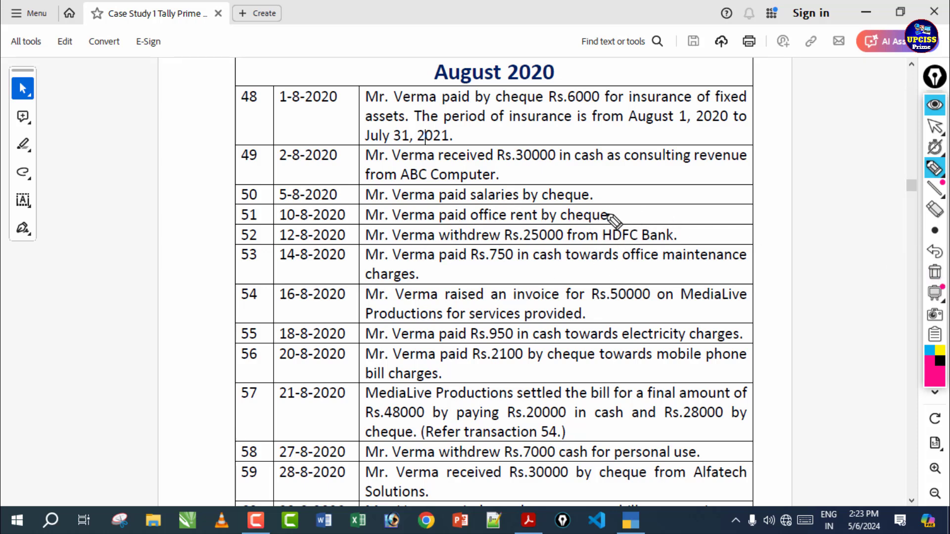
Handwrite 2500 with the pen beside the office rent entry in transaction 51, draw arrows around that entry, and clear the marks
mouse_move(694, 184)
left_mouse_down()
mouse_move(724, 208)
mouse_move(746, 206)
left_mouse_up()
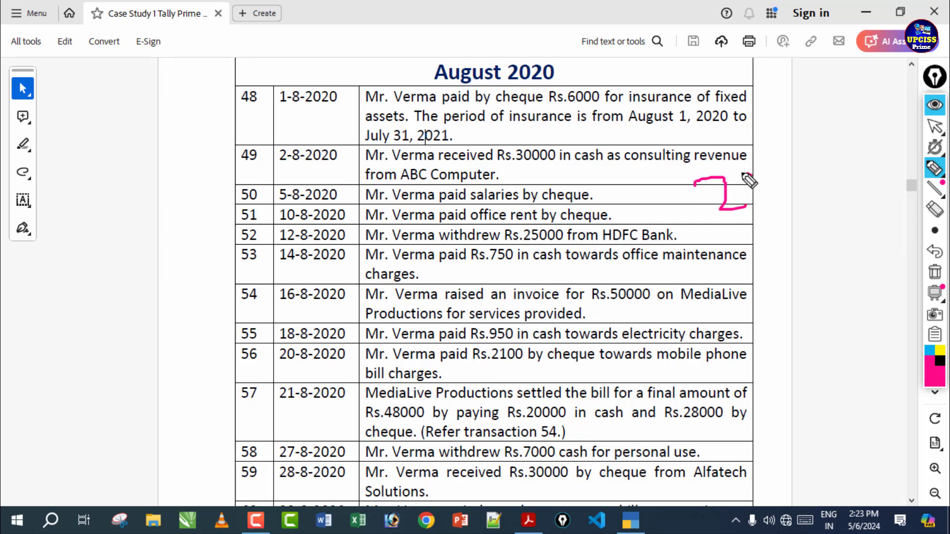
mouse_move(752, 174)
left_mouse_down()
mouse_move(736, 205)
mouse_move(804, 169)
mouse_move(861, 198)
mouse_move(718, 238)
left_mouse_up()
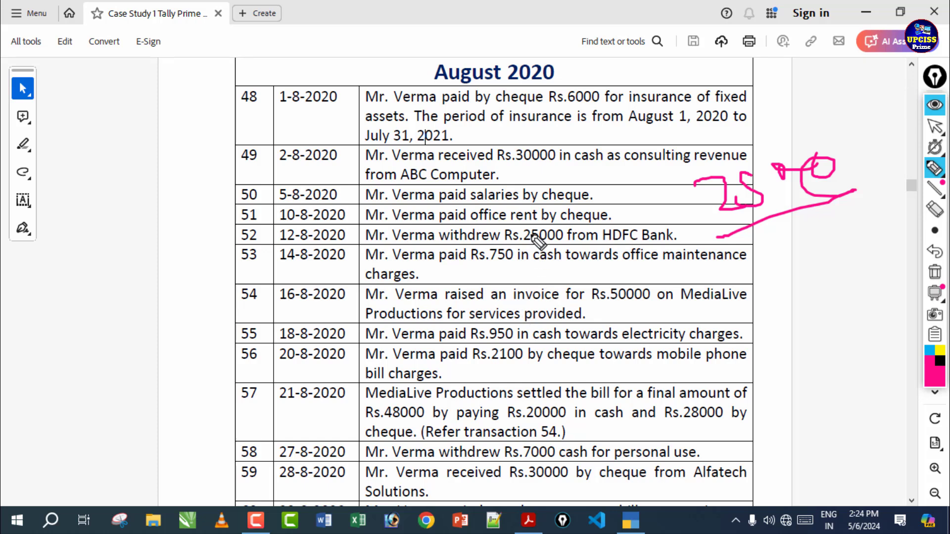
left_click_drag(509, 207, 597, 173)
mouse_move(593, 202)
left_mouse_down()
mouse_move(599, 166)
mouse_move(599, 175)
left_mouse_up()
mouse_move(613, 179)
left_mouse_down()
mouse_move(619, 152)
mouse_move(638, 181)
mouse_move(699, 159)
left_mouse_up()
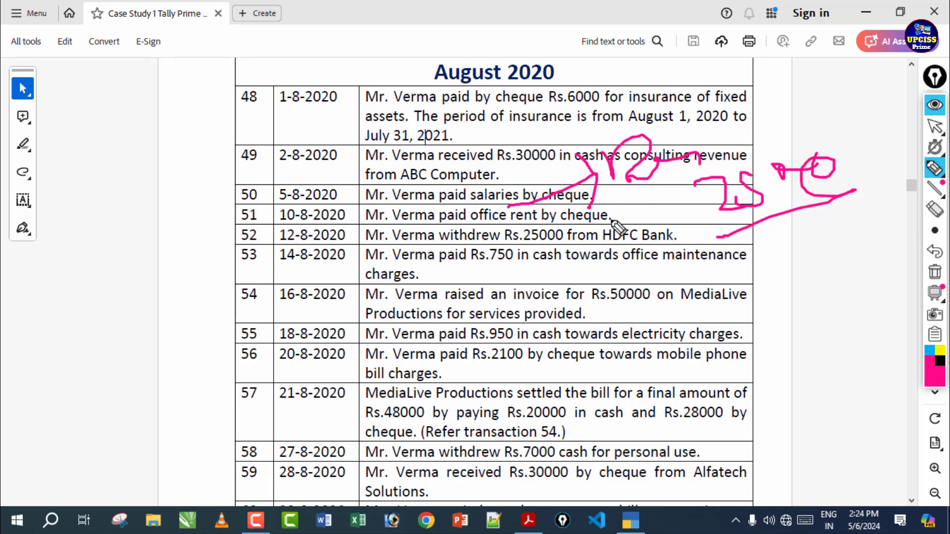
mouse_move(568, 234)
left_mouse_down()
mouse_move(609, 271)
mouse_move(606, 283)
left_mouse_up()
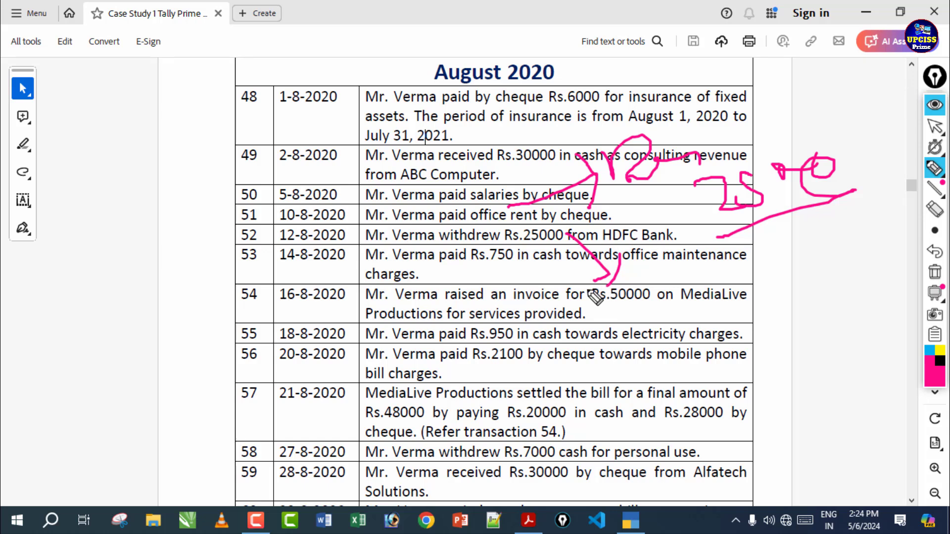
left_click(935, 271)
Draw a line and write 2500 after the office rent entry in transaction 51, sketch arrows below it, and clear the marks
left_click_drag(622, 216, 693, 215)
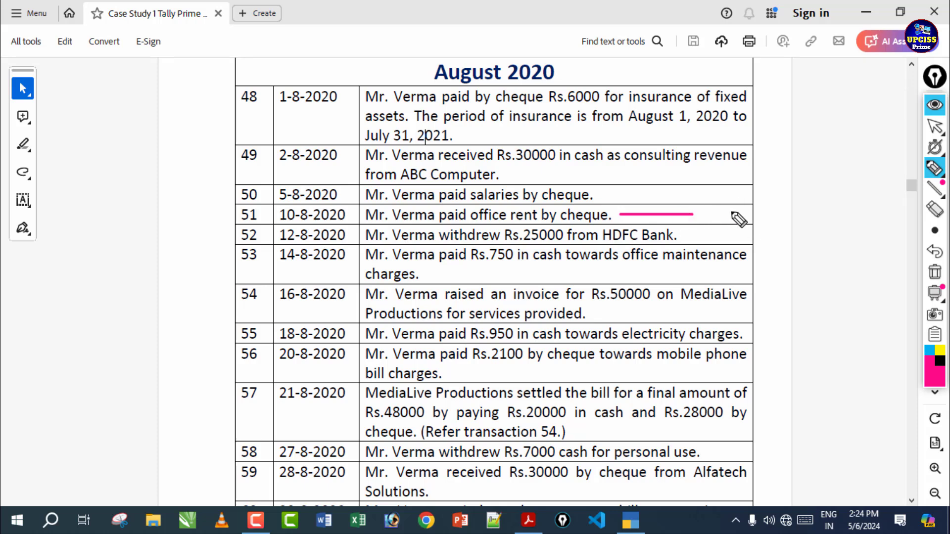
mouse_move(726, 202)
left_mouse_down()
mouse_move(742, 231)
mouse_move(781, 225)
left_mouse_up()
left_click(781, 190)
mouse_move(815, 188)
left_mouse_down()
mouse_move(855, 194)
mouse_move(871, 165)
left_mouse_up()
mouse_move(502, 221)
left_mouse_down()
mouse_move(573, 275)
mouse_move(560, 248)
left_mouse_up()
left_click_drag(467, 317, 547, 282)
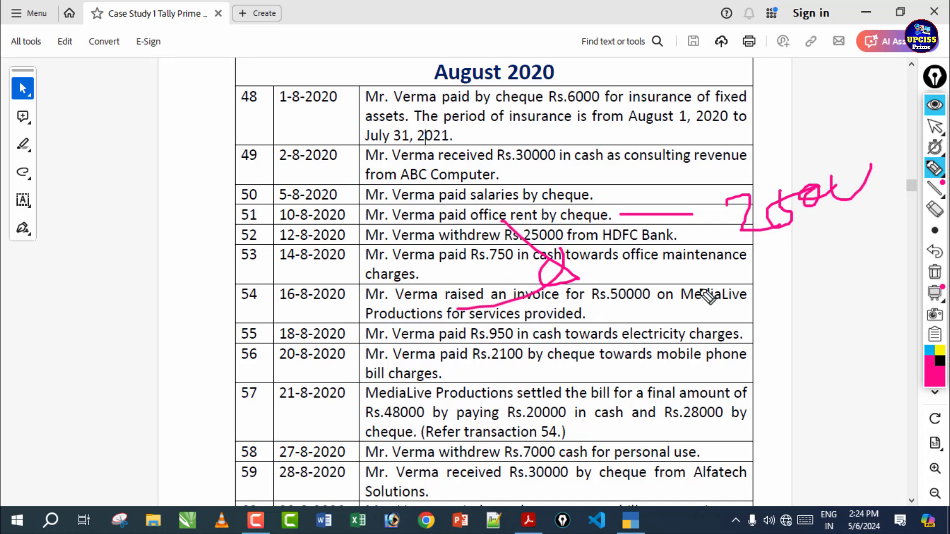
left_click_drag(589, 227, 814, 283)
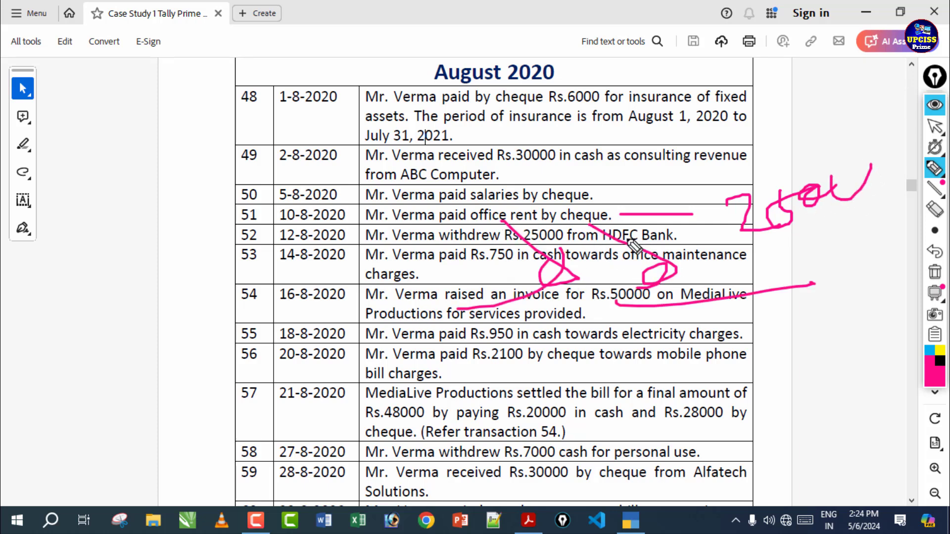
mouse_move(648, 325)
left_mouse_down()
mouse_move(666, 381)
mouse_move(786, 408)
left_mouse_up()
left_click(934, 272)
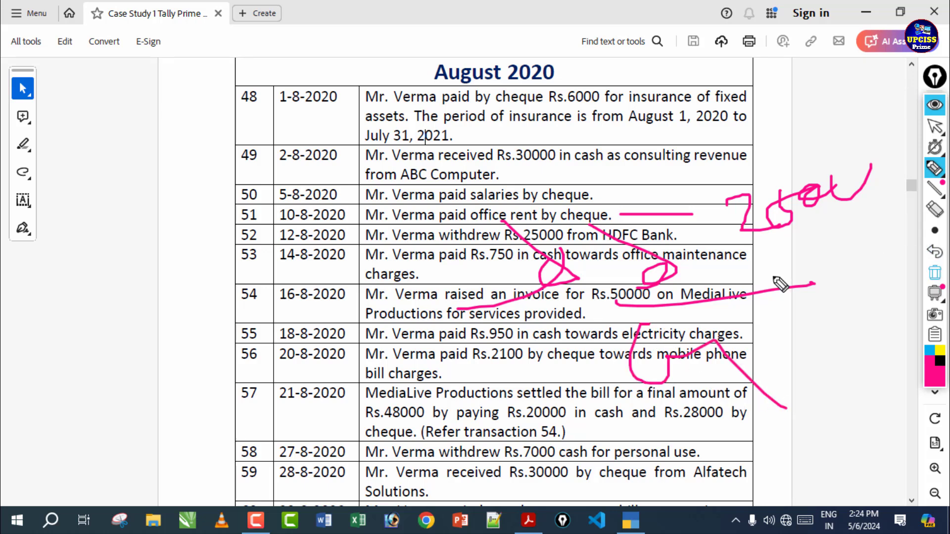
left_click_drag(599, 217, 666, 216)
mouse_move(723, 207)
left_mouse_down()
mouse_move(691, 230)
mouse_move(776, 249)
left_mouse_up()
left_click(934, 272)
Put the pen away, switch to TallyPrime, and debit the office rent ledger with 2500 in the payment voucher
left_click(934, 126)
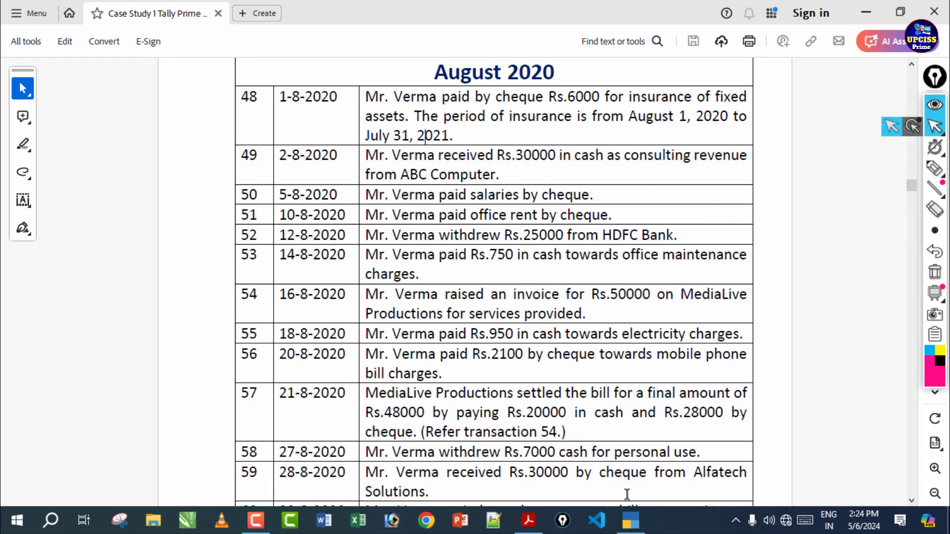
left_click(630, 520)
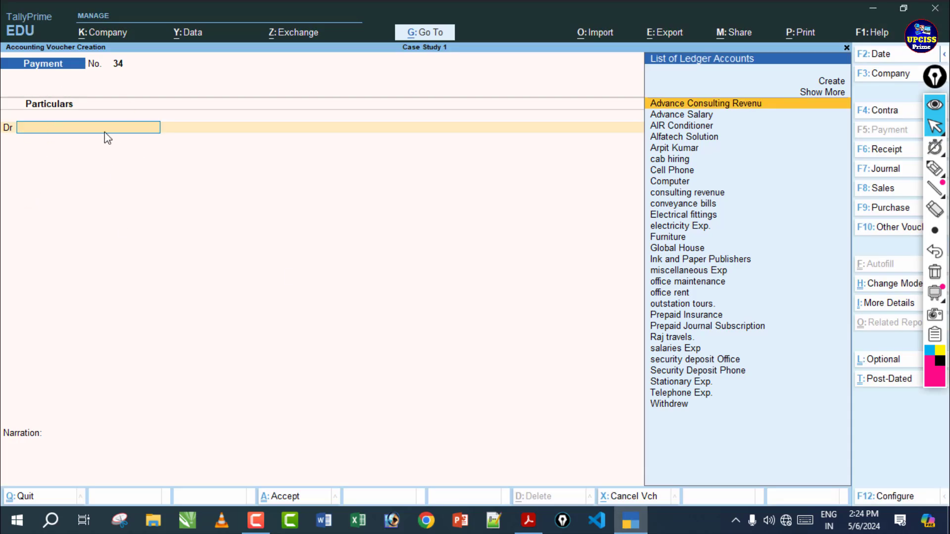
type("Off")
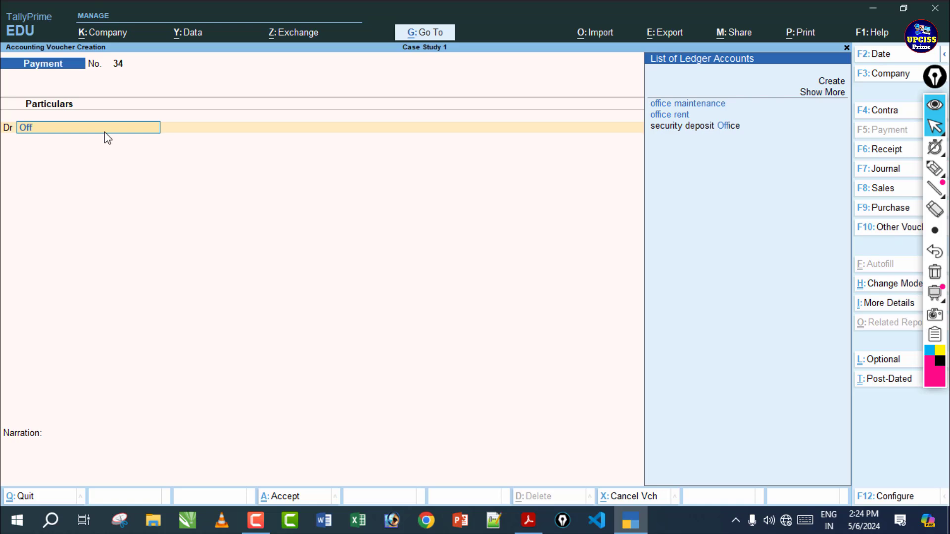
key("Down")
key("Return")
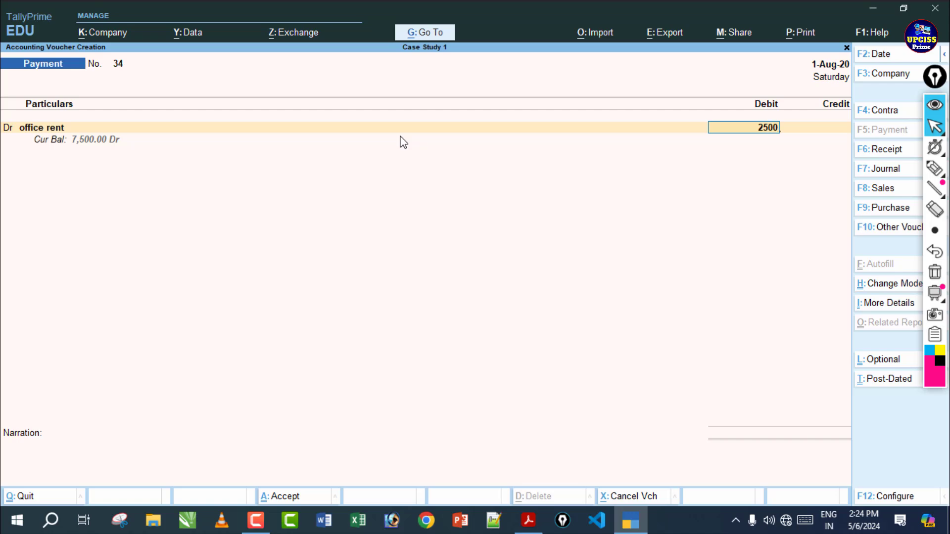
type("2500")
key("Return")
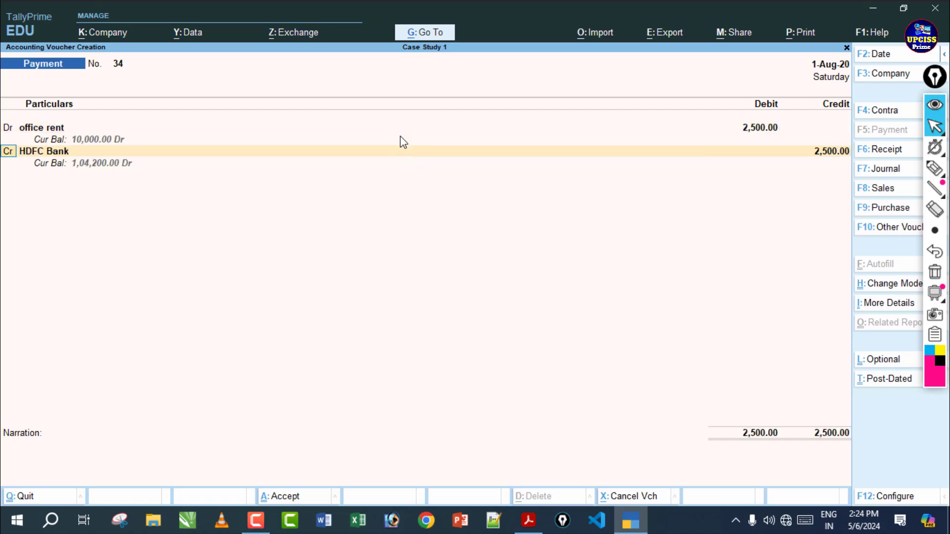
Credit HDFC Bank with 2,500.00, keep the Cheque bank allocation, leave the narration blank, and save the office rent payment voucher
key("Return")
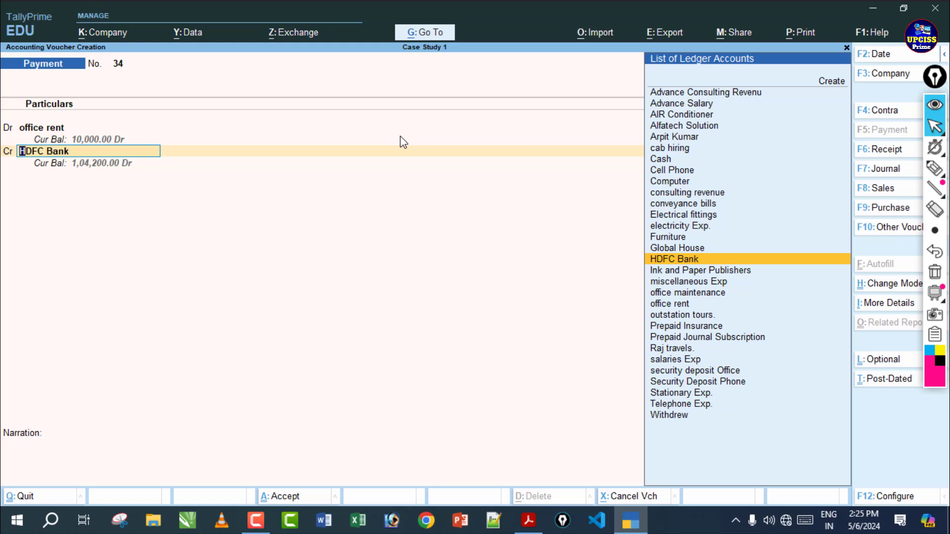
key("Return")
key("Return")
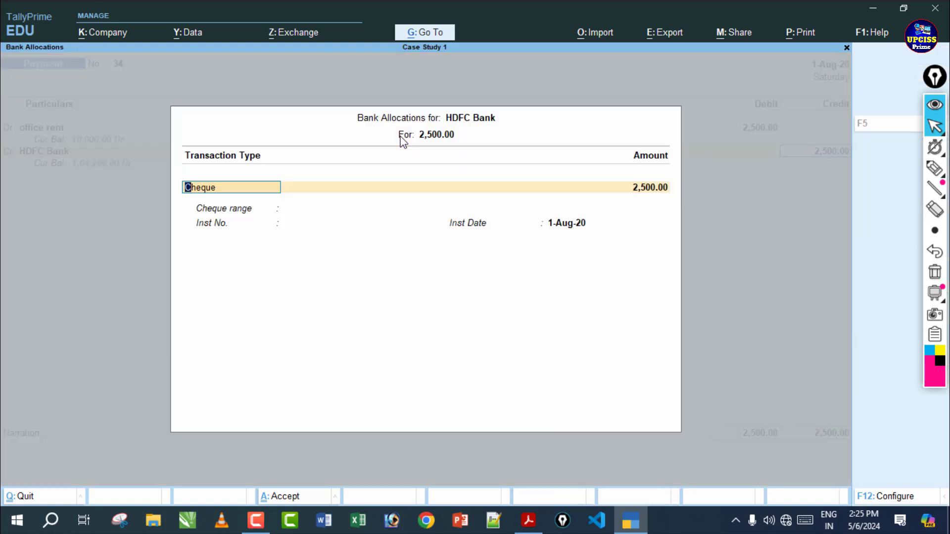
key("Return")
key("Return")
key("Return")
key("Return")
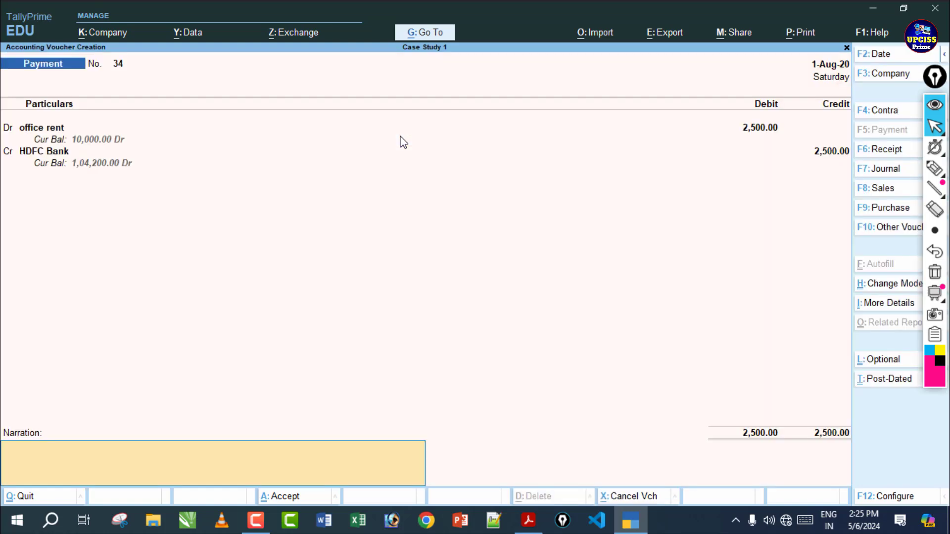
key("Return")
key("Return")
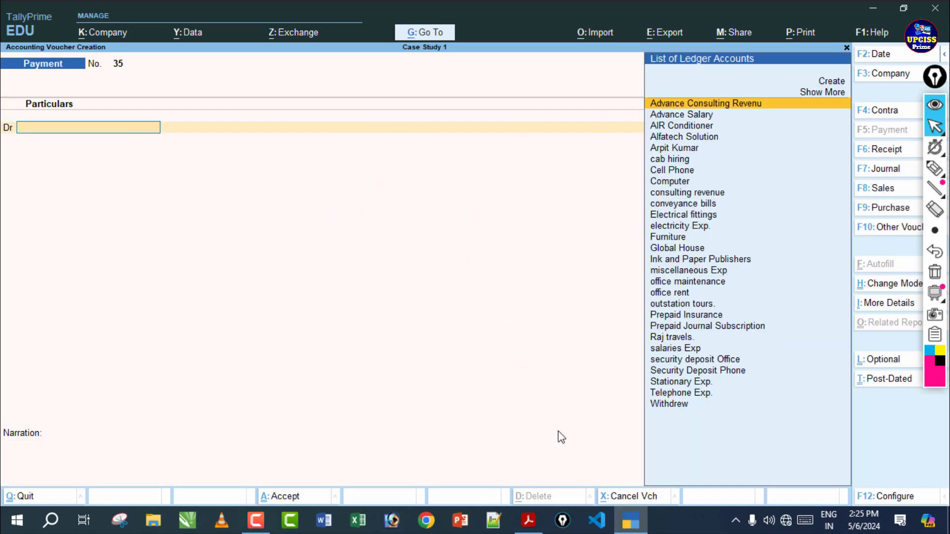
Switch to the case study PDF, underline the Rs.25000 withdrawal from HDFC Bank in transaction 52, and clear the pen marks
key("alt+Tab")
left_click_drag(365, 243, 555, 246)
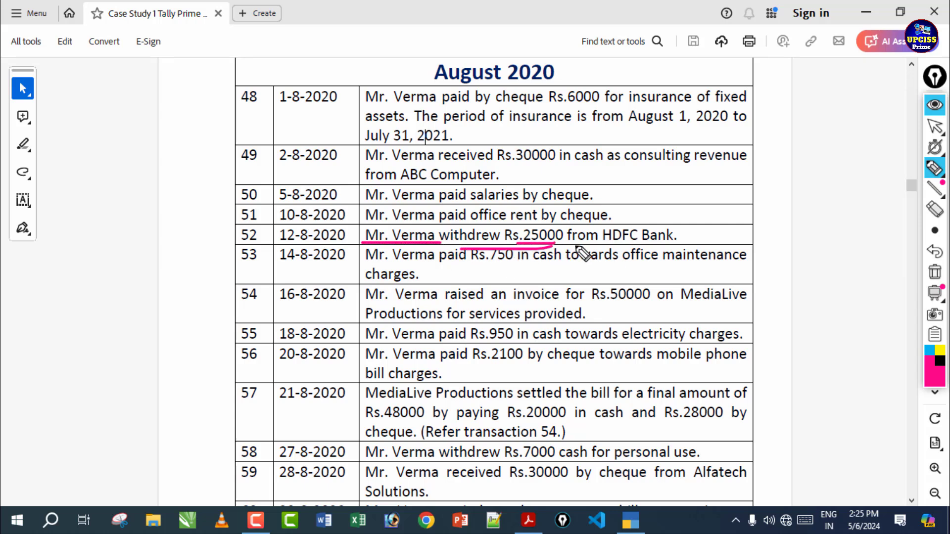
left_click(935, 272)
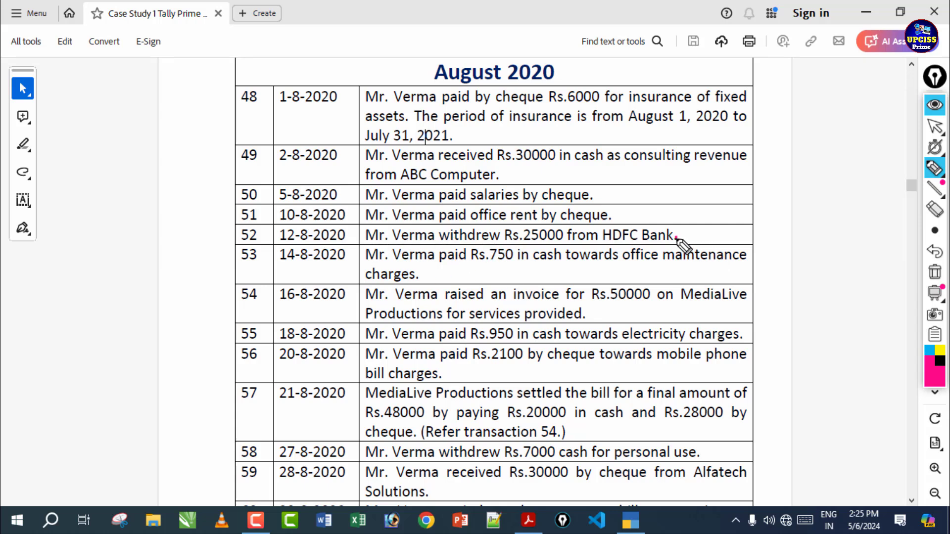
mouse_move(691, 238)
left_mouse_down()
mouse_move(695, 217)
mouse_move(697, 237)
left_mouse_up()
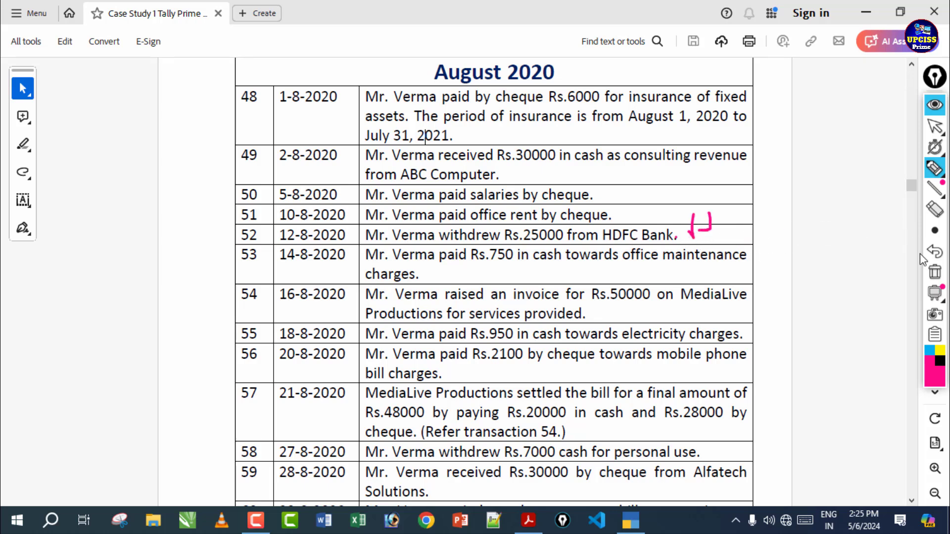
left_click(934, 272)
mouse_move(380, 239)
left_mouse_down()
mouse_move(685, 226)
mouse_move(665, 232)
mouse_move(684, 224)
mouse_move(530, 192)
mouse_move(556, 183)
mouse_move(495, 198)
left_mouse_up()
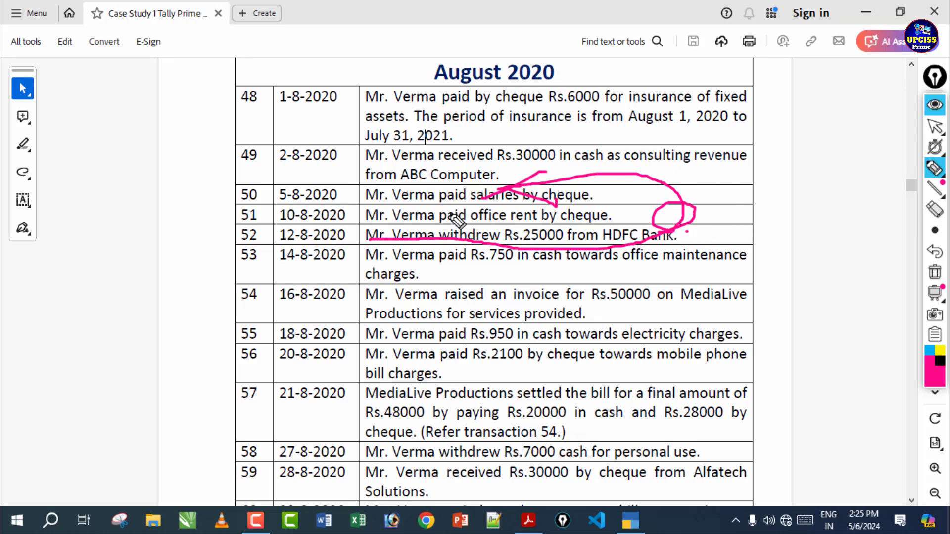
left_click(935, 272)
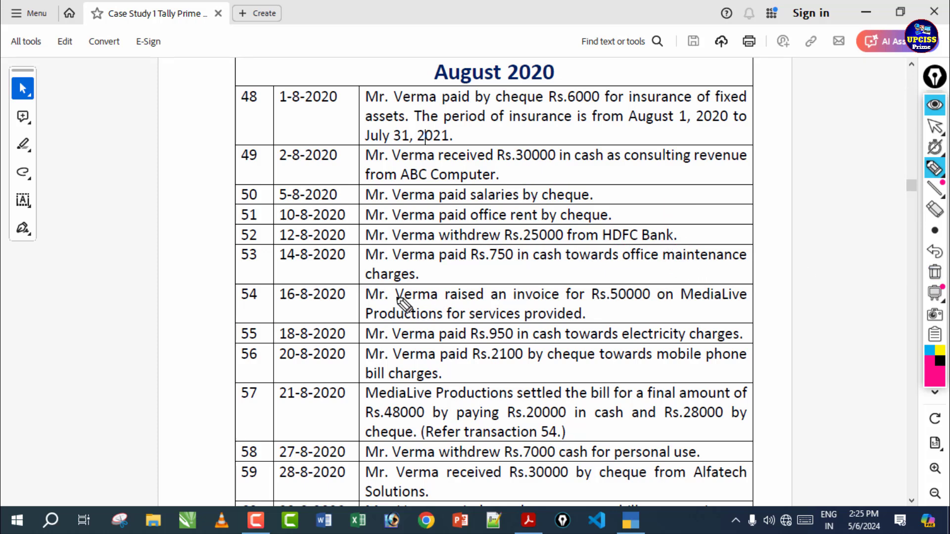
Sketch the debit and credit entry for the 25000 withdrawal below transaction 52 with the pen, and clear the marks
mouse_move(401, 298)
left_mouse_down()
mouse_move(400, 275)
mouse_move(395, 300)
mouse_move(465, 299)
mouse_move(500, 287)
mouse_move(525, 299)
mouse_move(600, 259)
mouse_move(682, 237)
left_mouse_up()
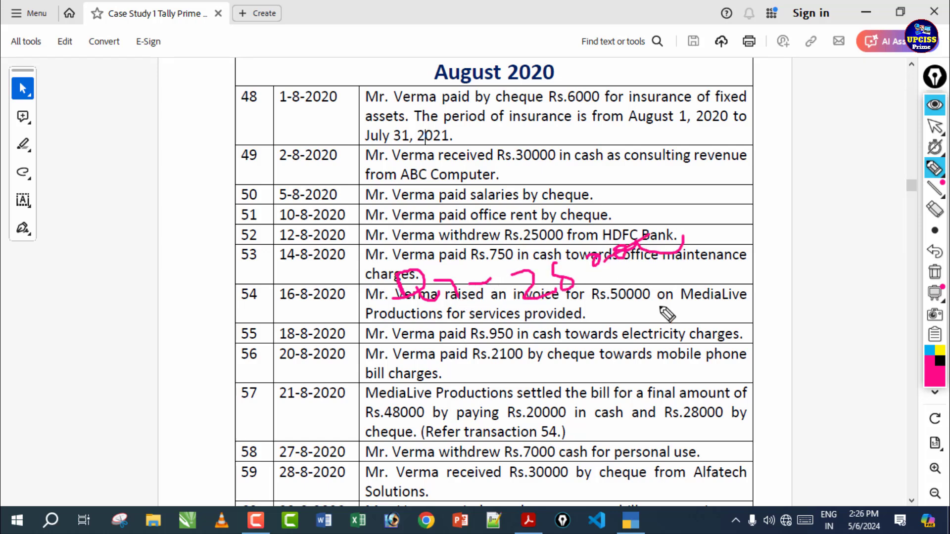
mouse_move(430, 324)
left_mouse_down()
mouse_move(409, 350)
mouse_move(457, 349)
mouse_move(564, 317)
mouse_move(663, 313)
left_mouse_up()
left_click_drag(307, 317, 401, 370)
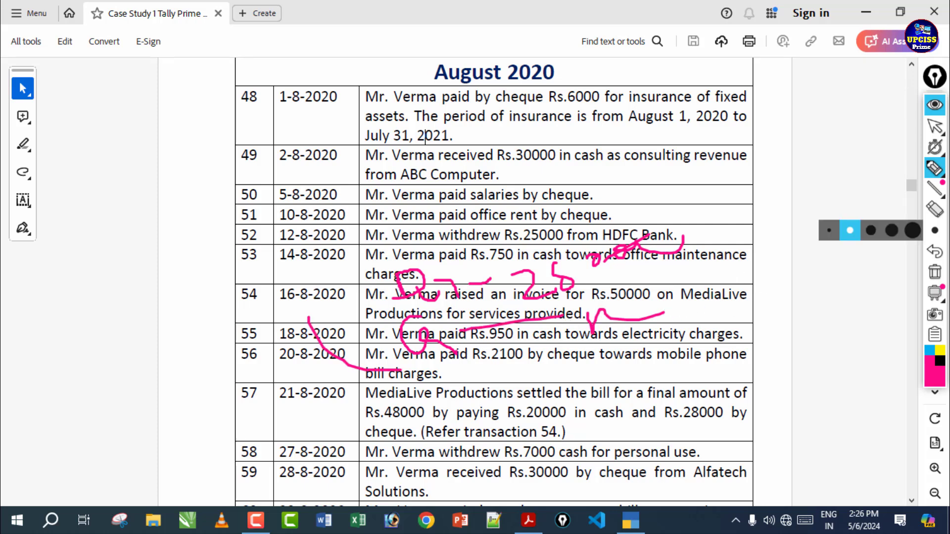
left_click(935, 272)
Write a note beside transaction 52, underline HDFC Bank, draw an arrow down from the withdrawal, and clear the marks
mouse_move(690, 242)
left_mouse_down()
mouse_move(703, 217)
mouse_move(692, 240)
mouse_move(774, 226)
left_mouse_up()
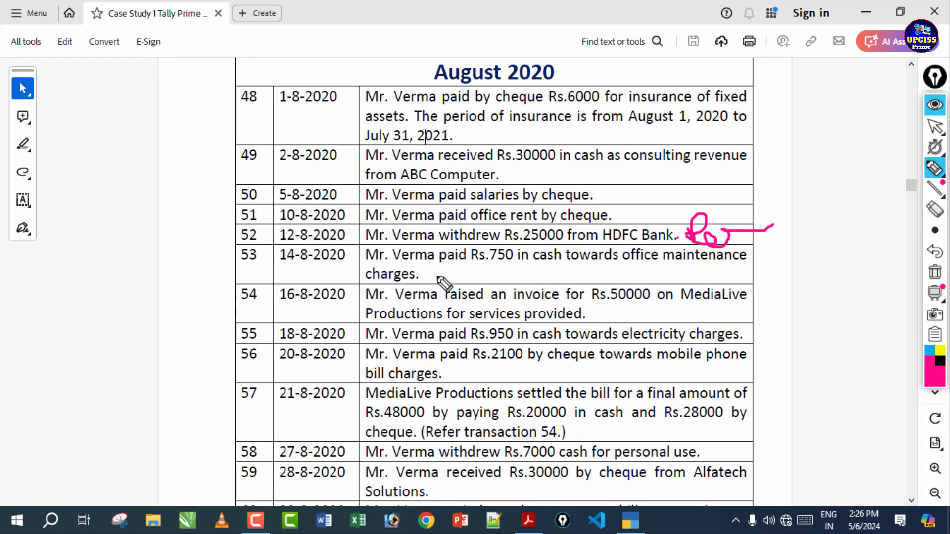
mouse_move(456, 246)
left_mouse_down()
mouse_move(469, 265)
mouse_move(445, 276)
left_mouse_up()
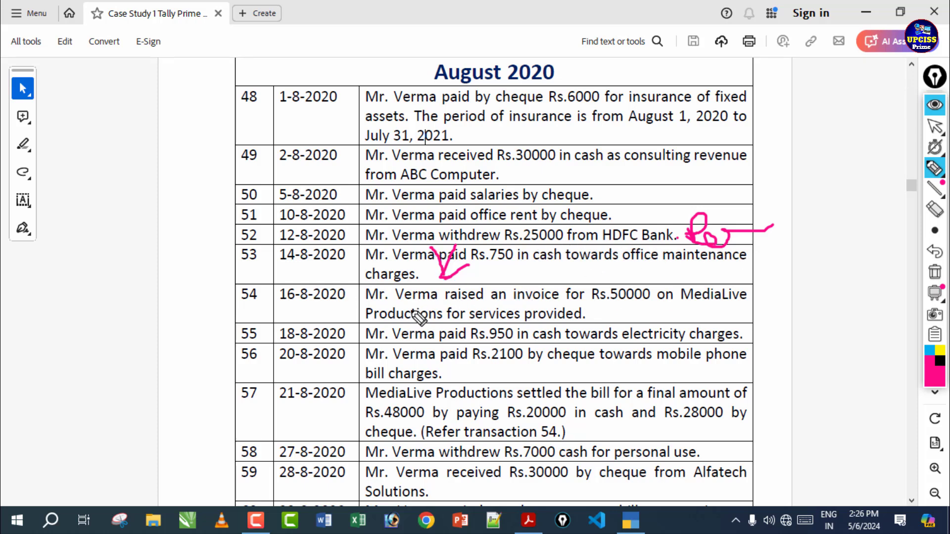
left_click_drag(600, 244, 658, 243)
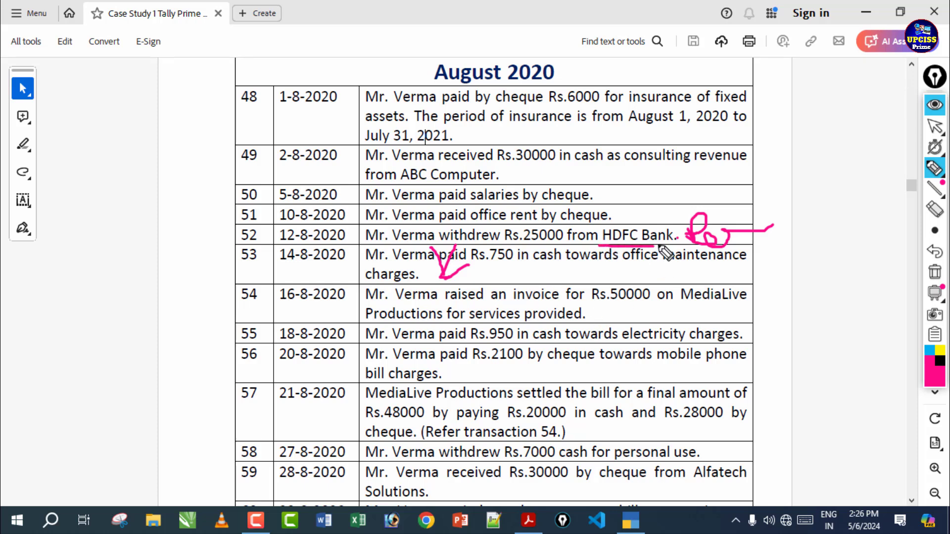
mouse_move(452, 295)
left_mouse_down()
mouse_move(468, 307)
mouse_move(530, 308)
left_mouse_up()
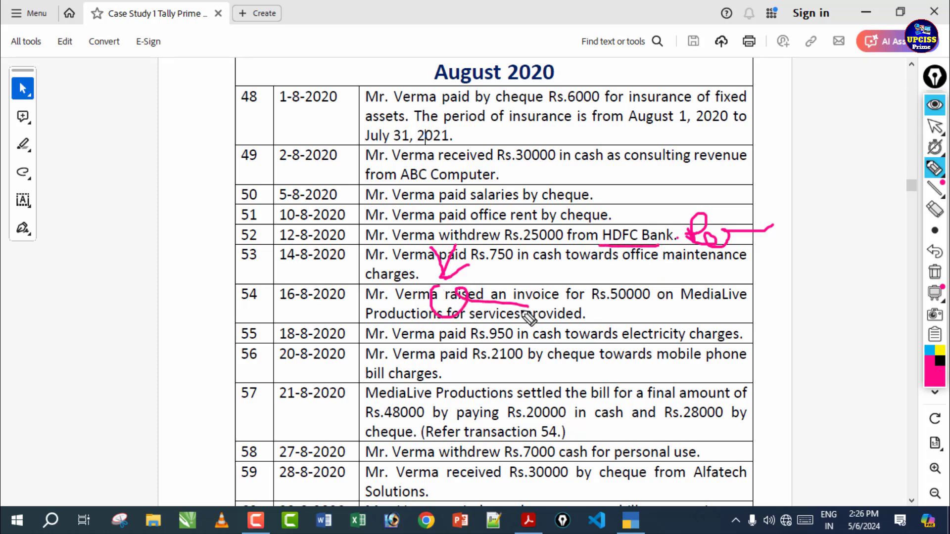
left_click(937, 275)
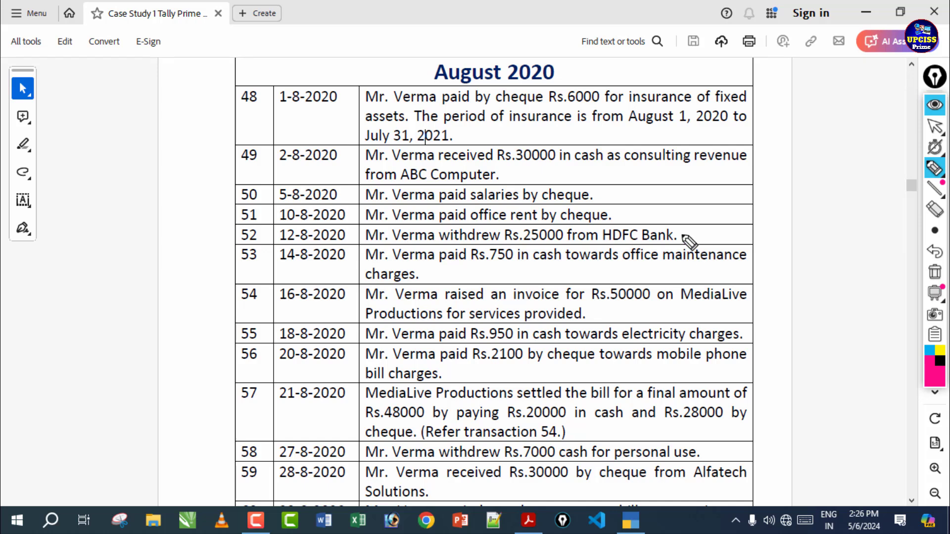
Mark the end of transaction 52, draw an arrow with handwritten notes over transactions 53 to 56, and clear the marks
left_click_drag(682, 235, 734, 231)
left_click(935, 272)
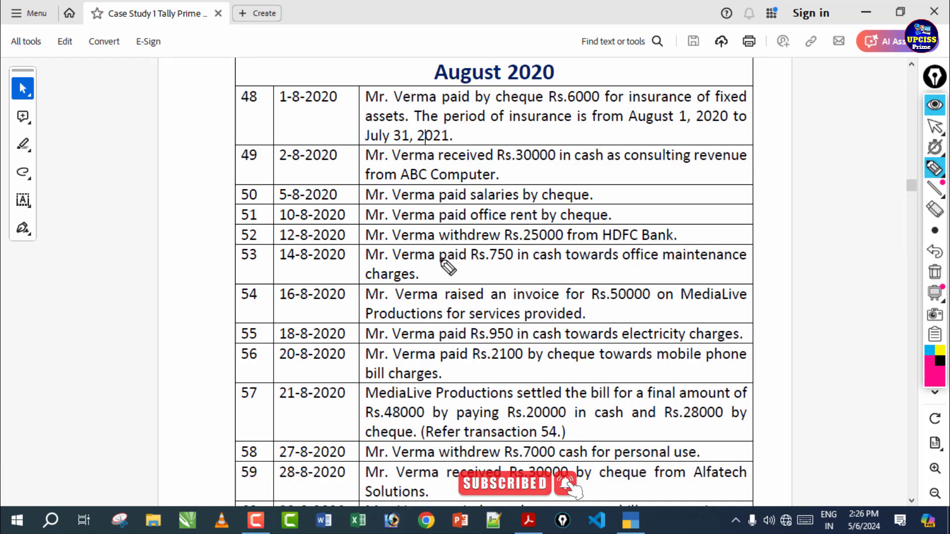
mouse_move(458, 239)
left_mouse_down()
mouse_move(452, 269)
mouse_move(433, 283)
mouse_move(446, 310)
mouse_move(558, 303)
left_mouse_up()
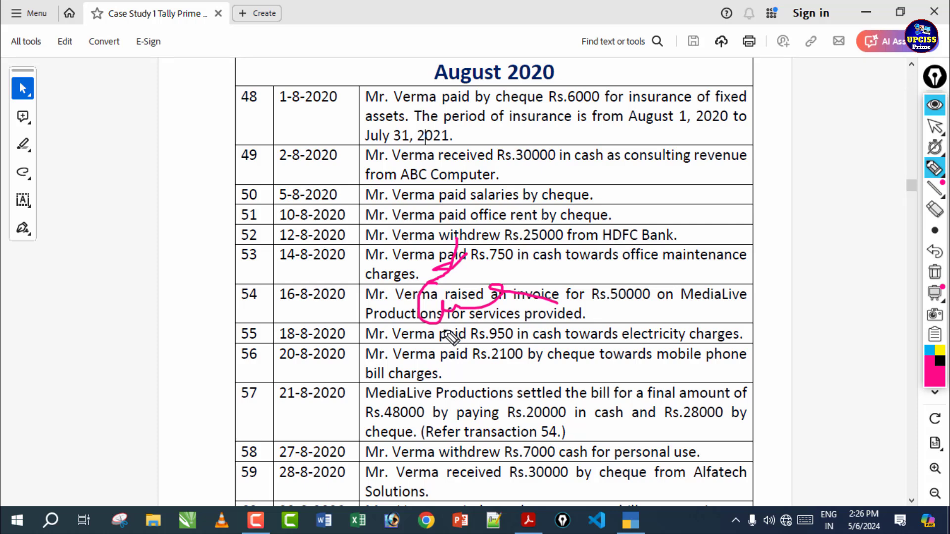
mouse_move(448, 335)
left_mouse_down()
mouse_move(507, 367)
mouse_move(528, 351)
left_mouse_up()
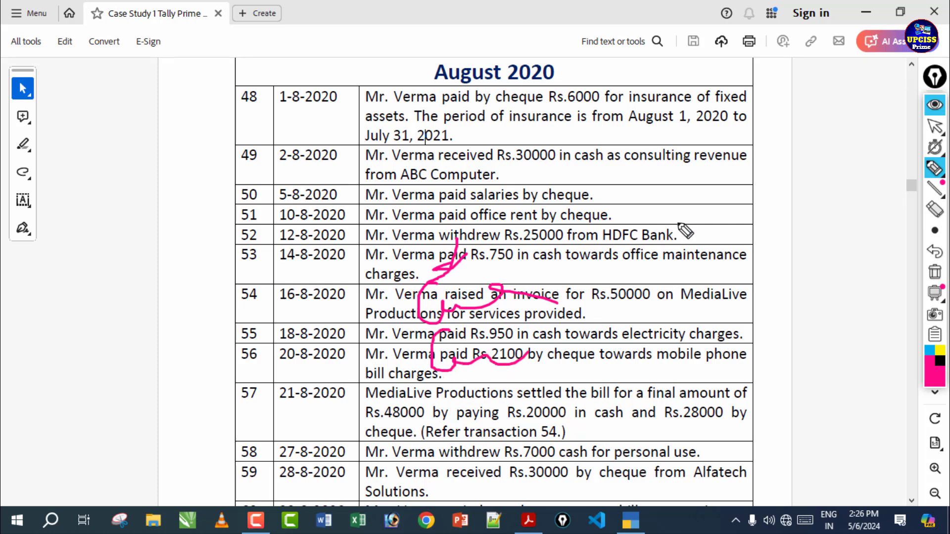
left_click(933, 272)
Draw a line after the HDFC Bank withdrawal in transaction 52, clear it, and switch back to TallyPrime
left_click_drag(695, 232, 766, 228)
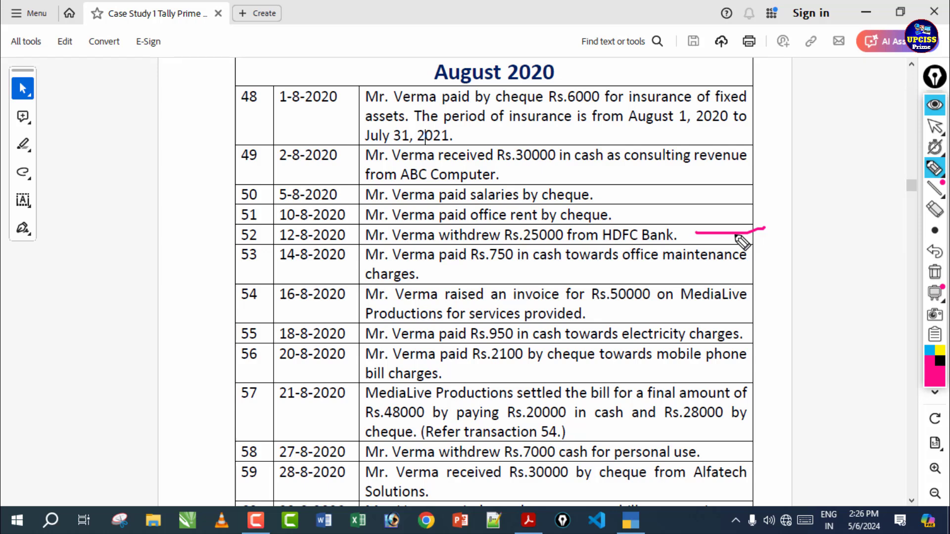
left_click(935, 126)
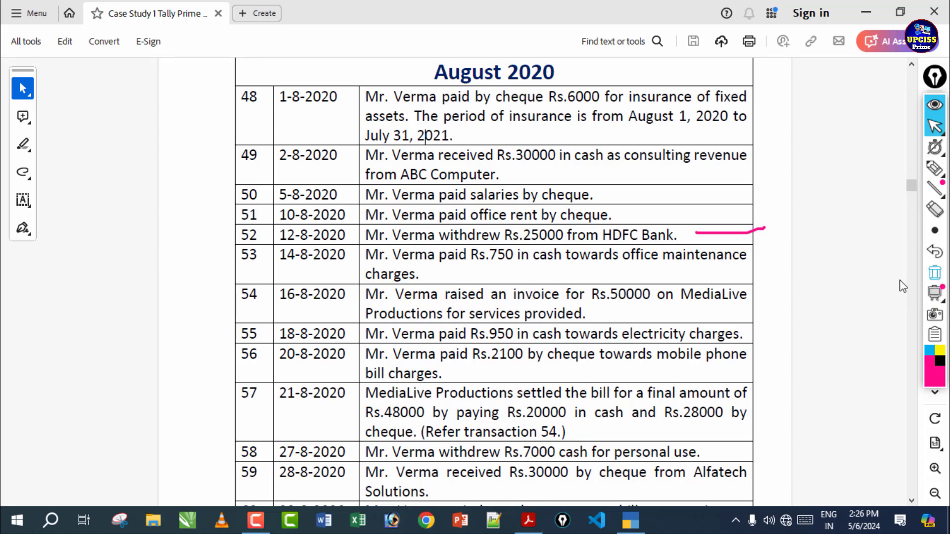
left_click(935, 272)
left_click(631, 521)
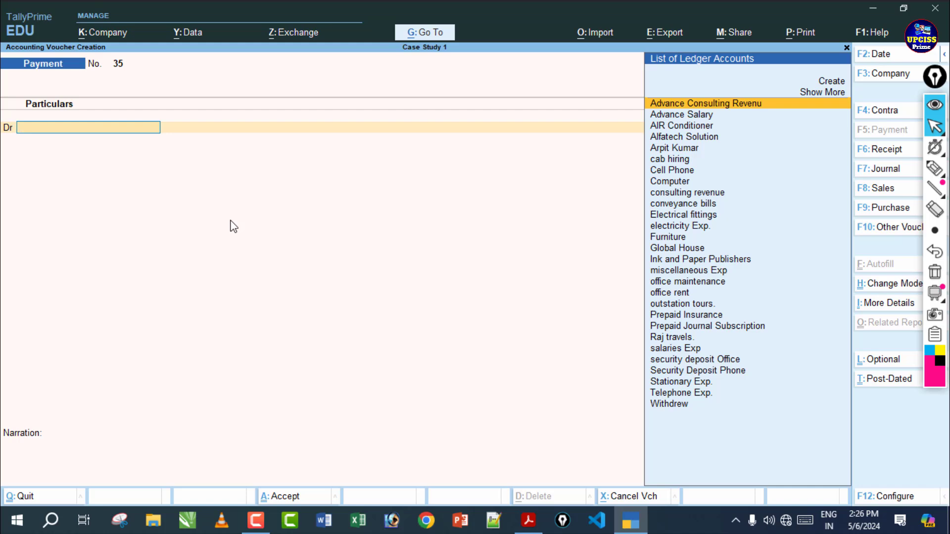
Start a contra voucher crediting HDFC Bank with 25000, allocated as a cheque dated 1-Aug-20 with cheque range Not Applicable
key("F4")
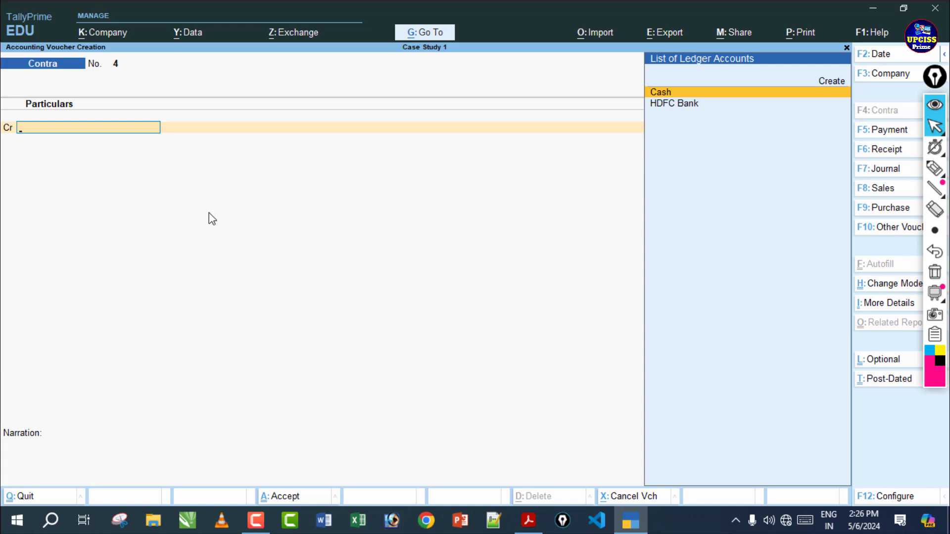
key("Down")
key("Return")
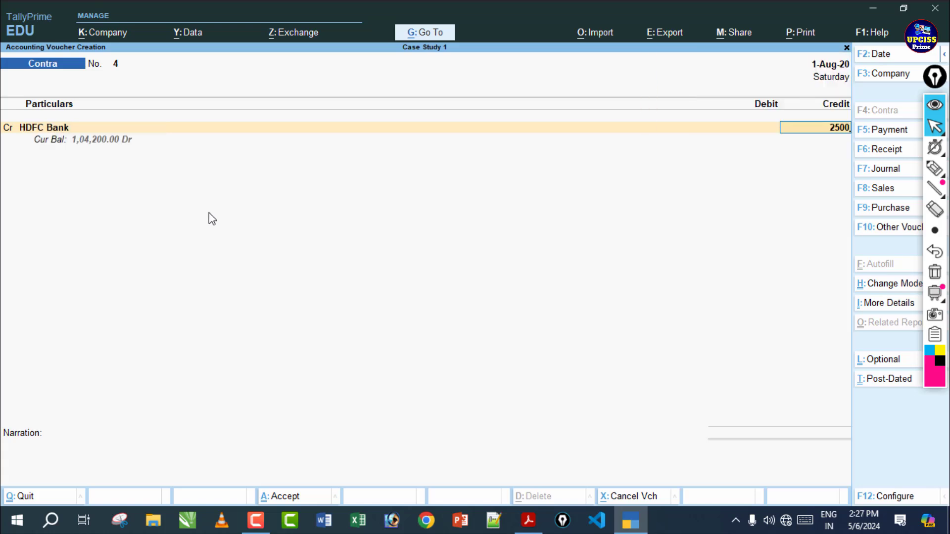
key("Return")
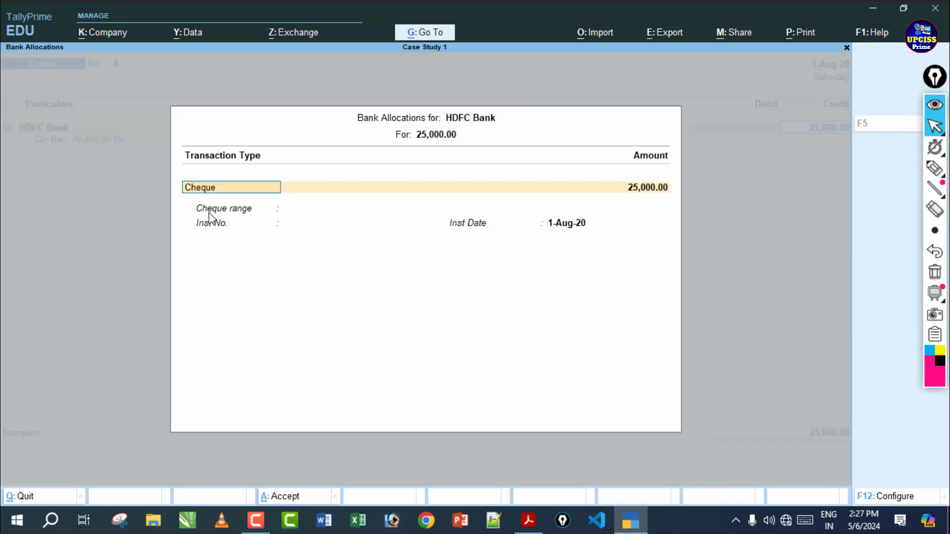
key("Return")
key("Return")
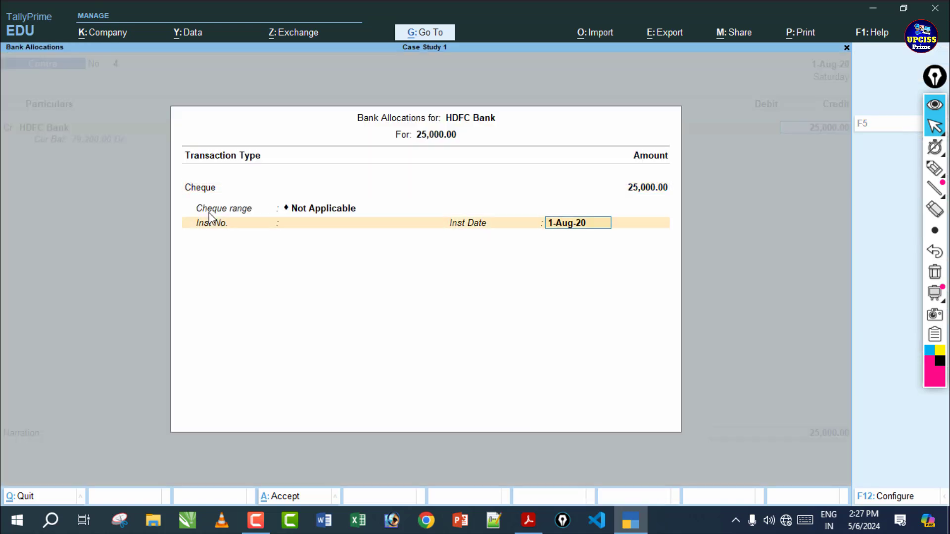
key("Return")
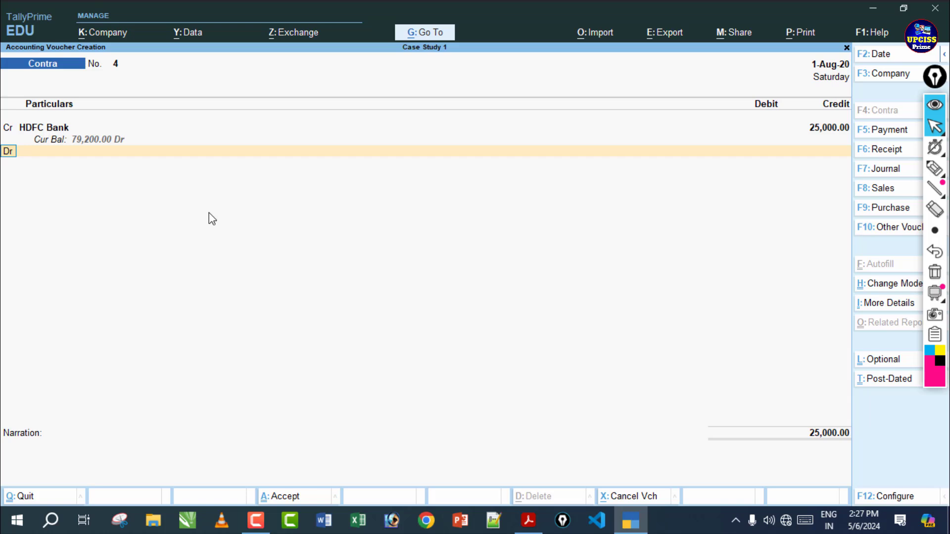
Debit Cash with 25000 in the contra voucher, leave the narration blank, and accept the voucher
key("Return")
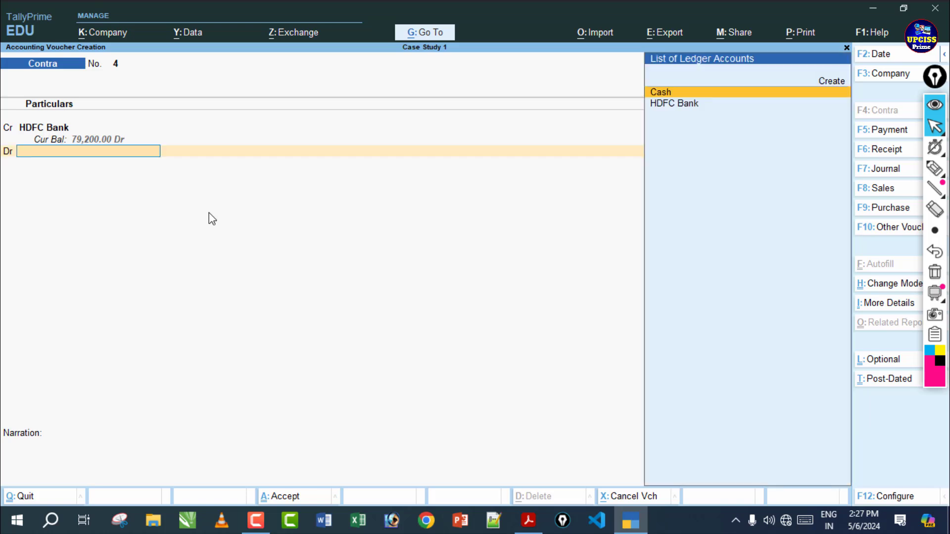
key("Return")
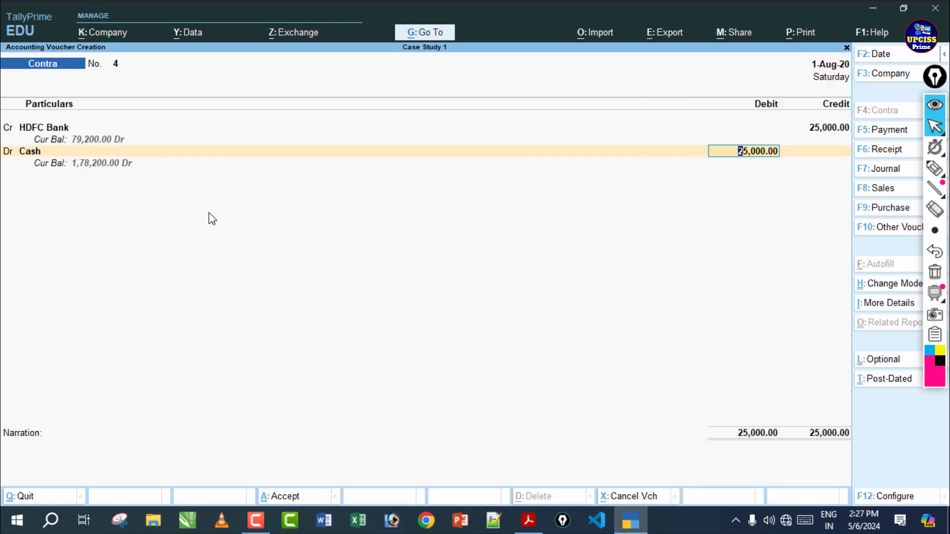
key("Return")
key("Return")
key("Return")
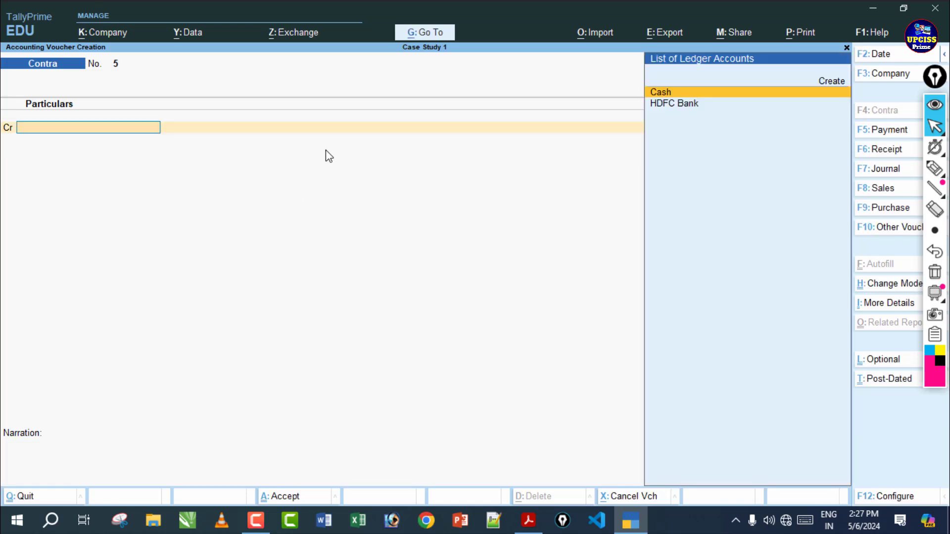
Switch to the case study PDF, underline the first line of transaction 53 with the pen, and clear the marks
left_click(529, 520)
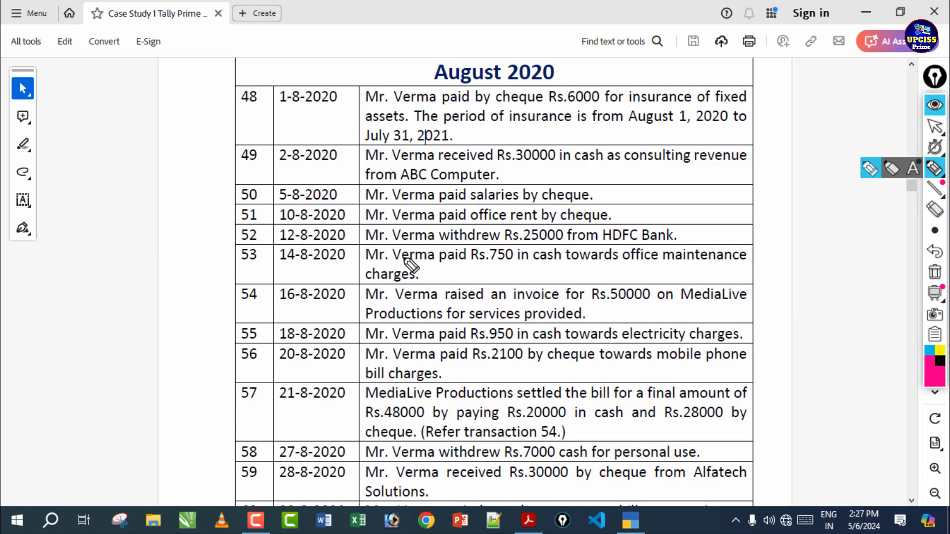
left_click_drag(366, 261, 745, 265)
left_click(496, 273)
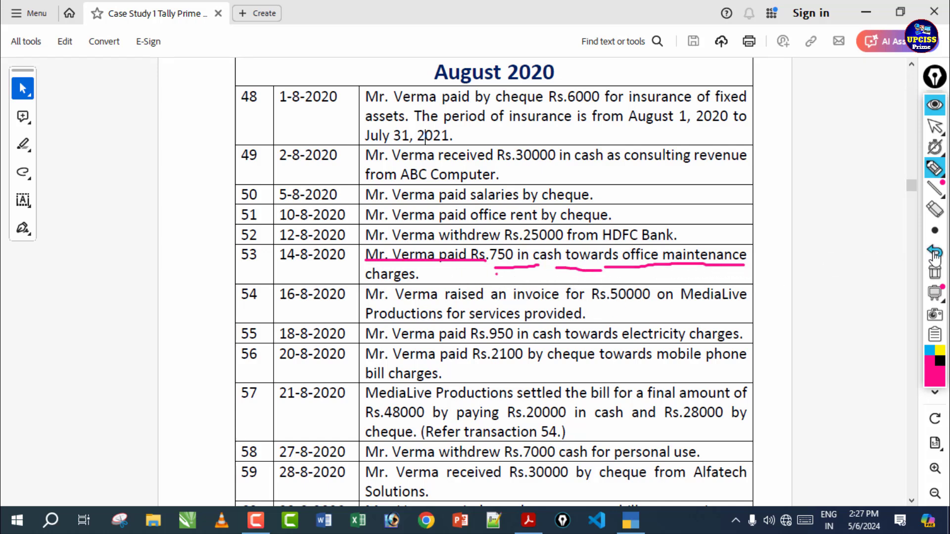
left_click(935, 272)
Circle Rs.750 and office maintenance in transaction 53, clear the marks, circle office maintenance again, and clear it
mouse_move(464, 260)
left_mouse_down()
mouse_move(519, 269)
mouse_move(470, 272)
left_mouse_up()
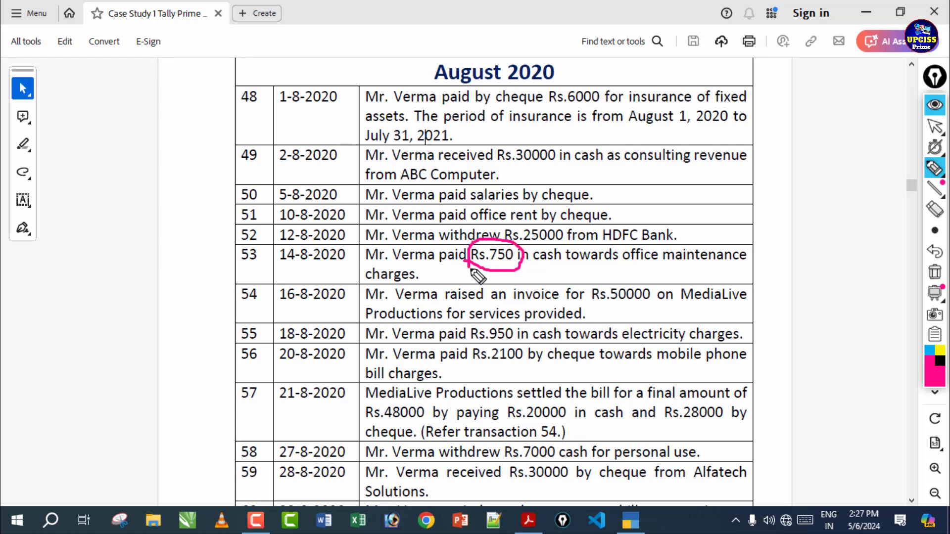
mouse_move(636, 273)
left_mouse_down()
mouse_move(759, 258)
mouse_move(642, 287)
left_mouse_up()
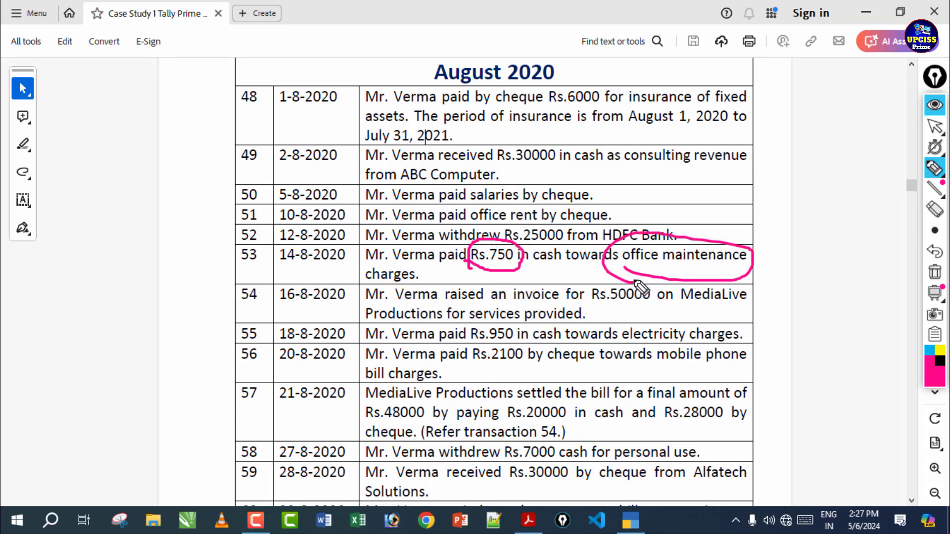
left_click(934, 272)
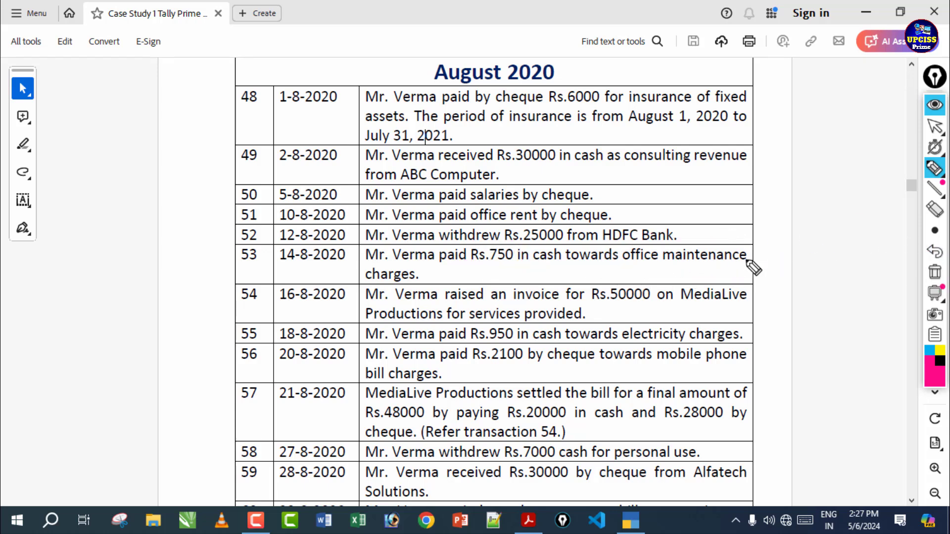
mouse_move(633, 267)
left_mouse_down()
mouse_move(770, 243)
mouse_move(613, 268)
left_mouse_up()
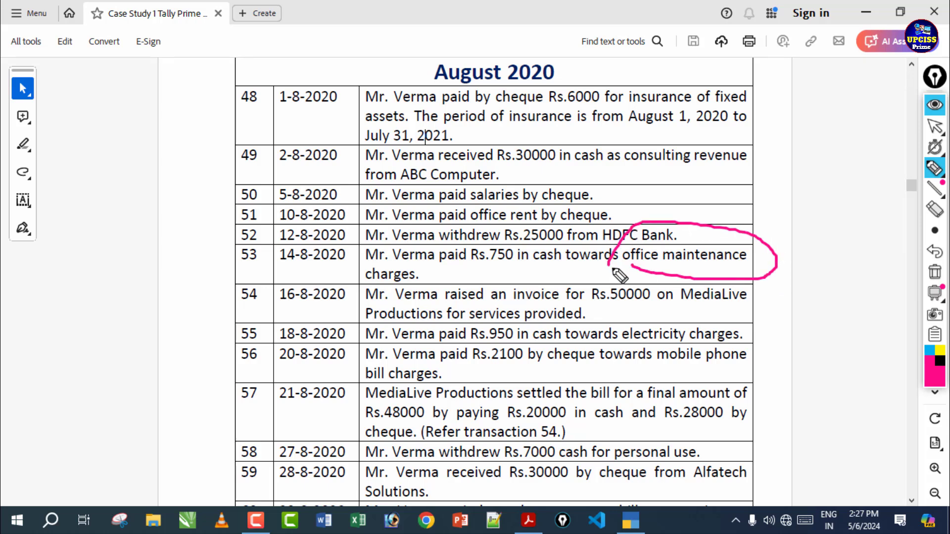
left_click(935, 273)
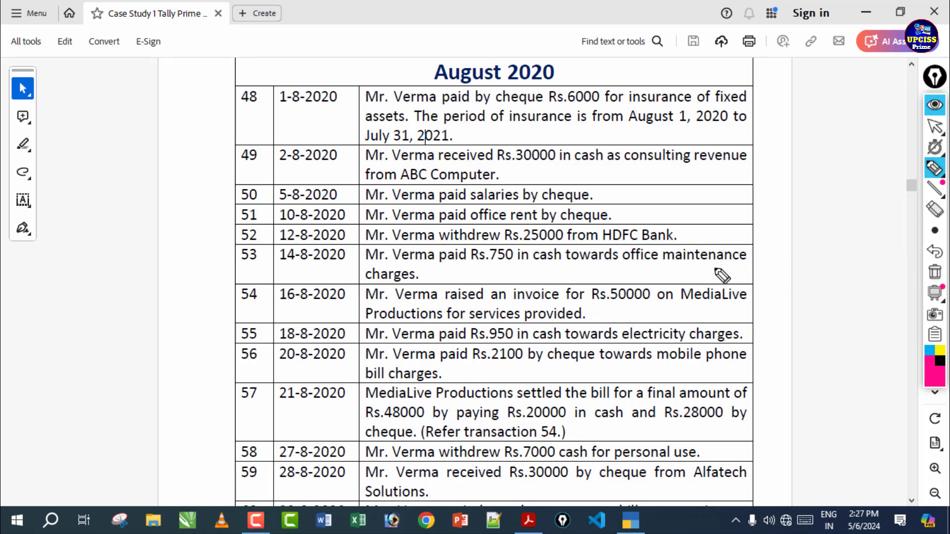
Draw an arrow down from office maintenance in transaction 53 and handwrite a short note below it
left_click_drag(714, 268, 752, 309)
left_click_drag(722, 309, 756, 309)
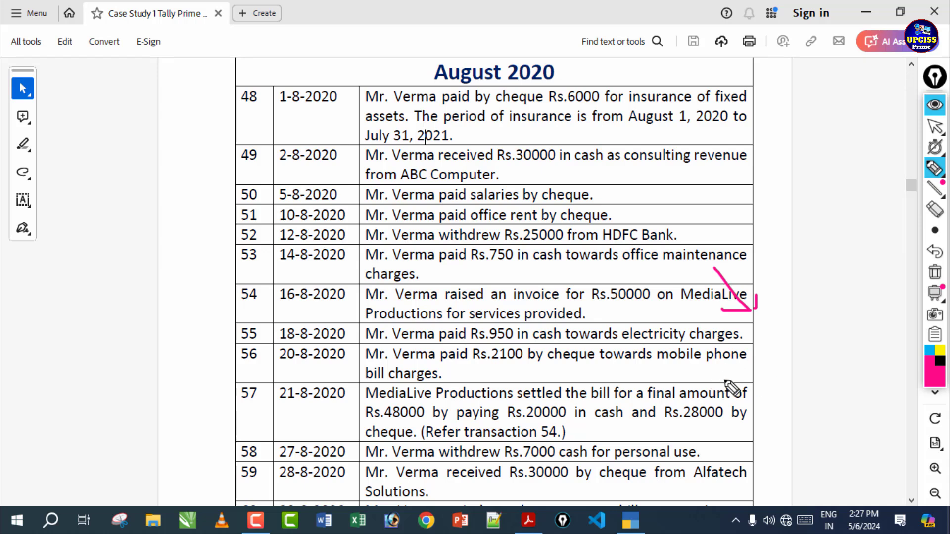
mouse_move(731, 387)
left_mouse_down()
mouse_move(753, 364)
mouse_move(821, 379)
left_mouse_up()
left_click(841, 363)
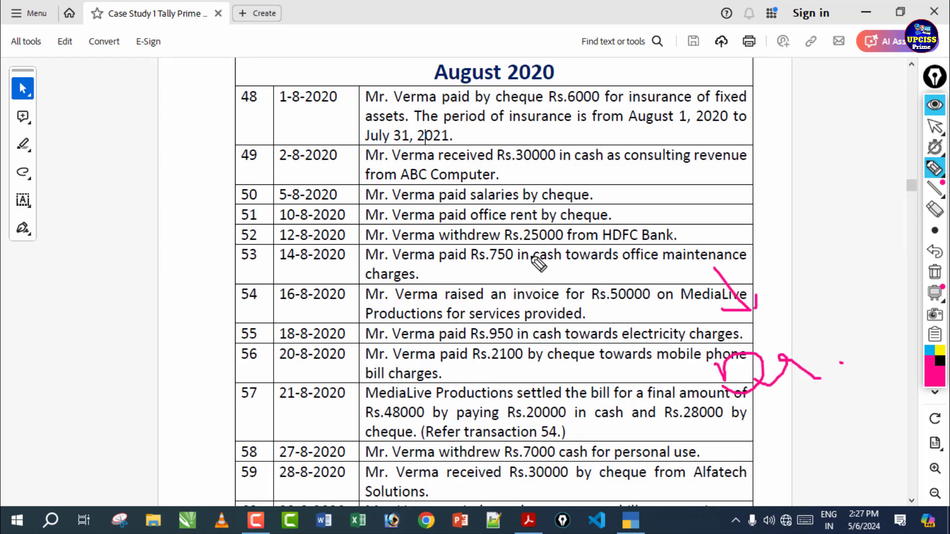
Draw an arrow from cash in transaction 53 to a handwritten Cash note, add a line under the transaction, and clear all marks
left_click_drag(543, 260, 609, 371)
mouse_move(568, 374)
left_mouse_down()
mouse_move(612, 372)
mouse_move(574, 401)
mouse_move(600, 426)
mouse_move(641, 408)
mouse_move(668, 425)
left_mouse_up()
left_click_drag(644, 359, 685, 403)
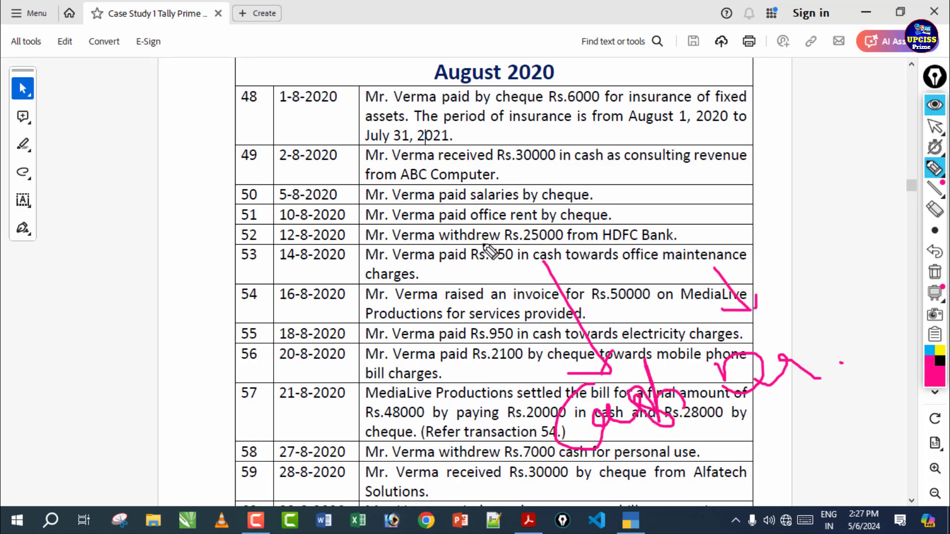
mouse_move(615, 459)
left_mouse_down()
mouse_move(640, 443)
mouse_move(768, 448)
left_mouse_up()
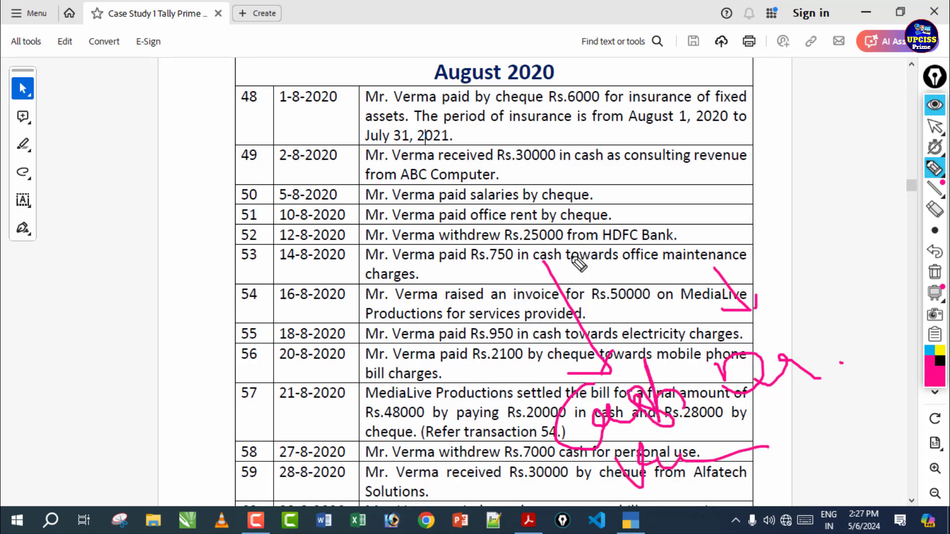
left_click_drag(438, 279, 605, 286)
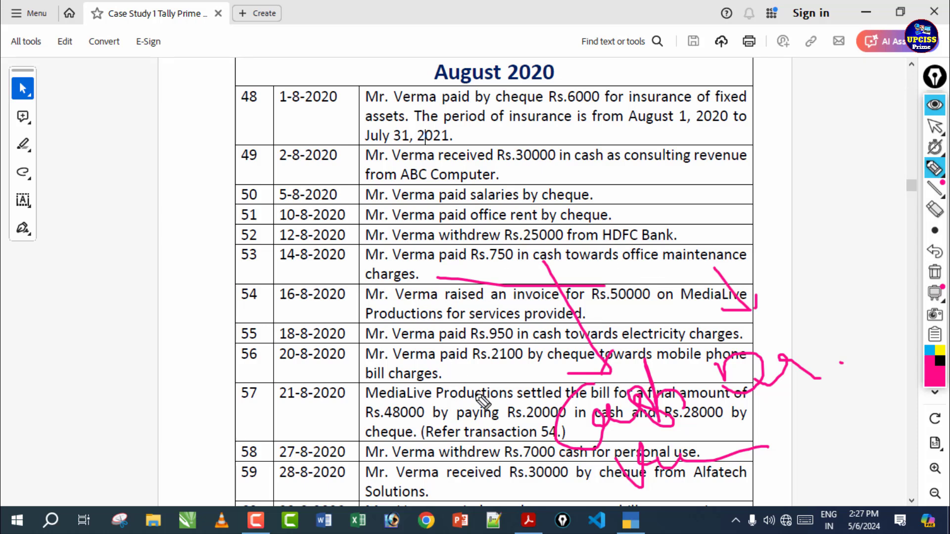
left_click(933, 274)
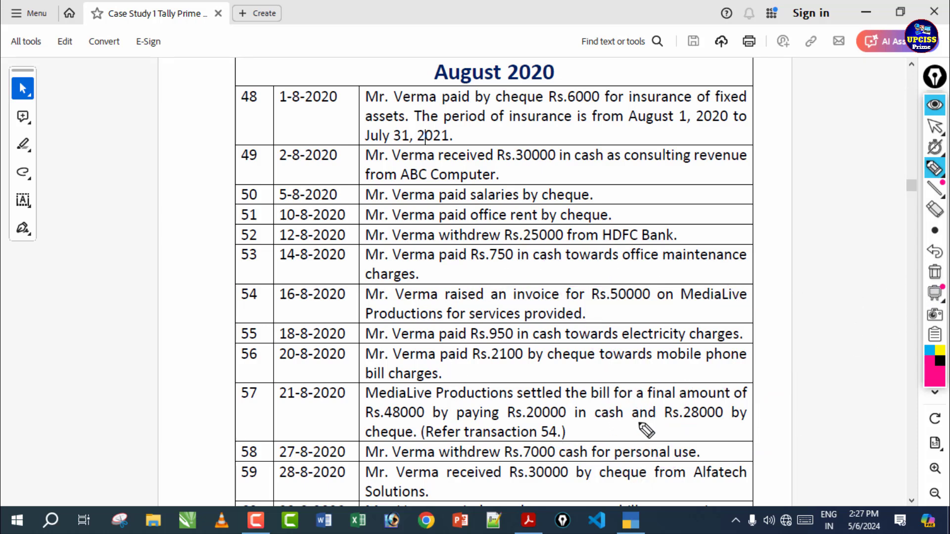
Switch back to TallyPrime and start a payment voucher debiting office maintenance with 750, checking the amount in the case study PDF
left_click(935, 126)
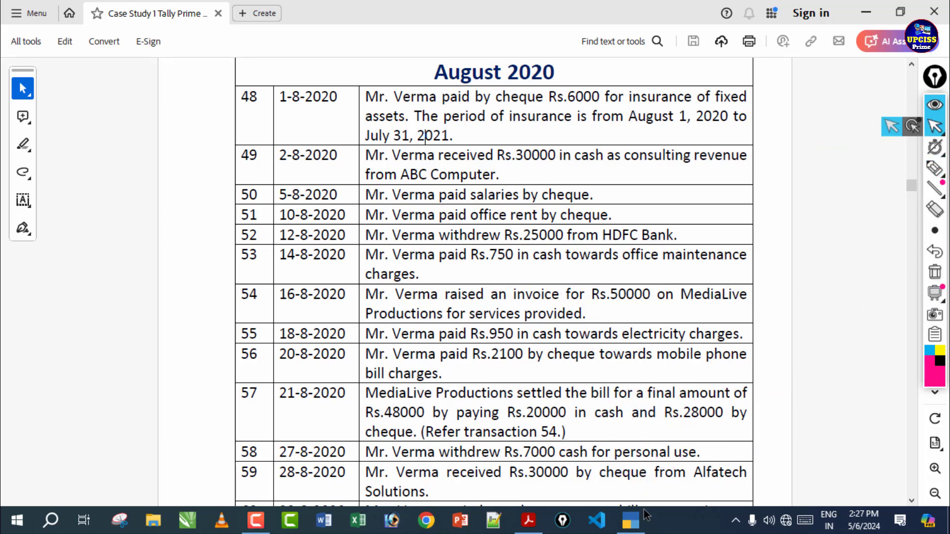
left_click(639, 519)
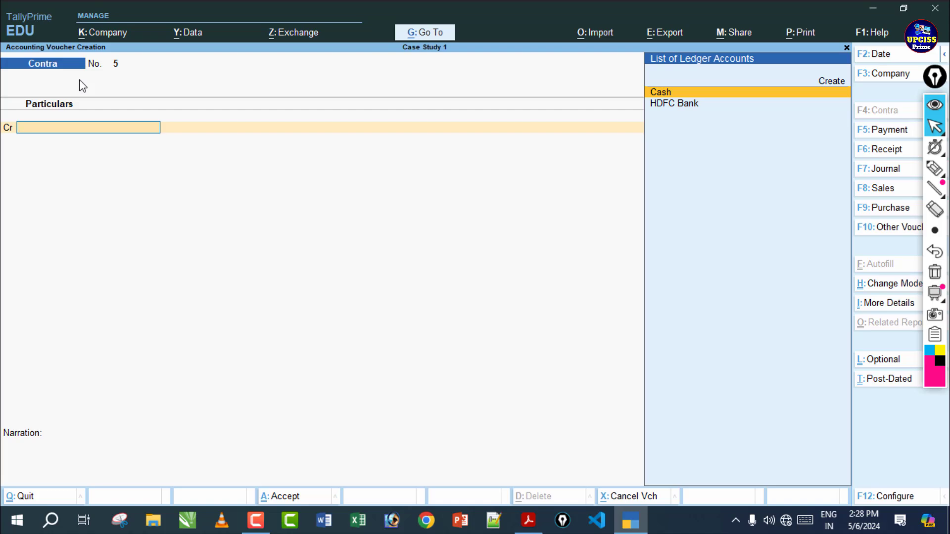
key("F5")
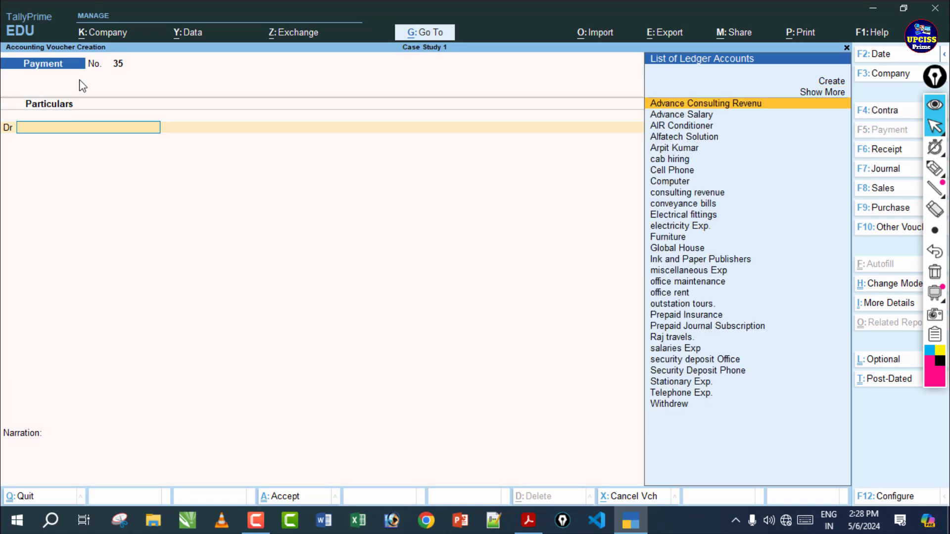
type("Of")
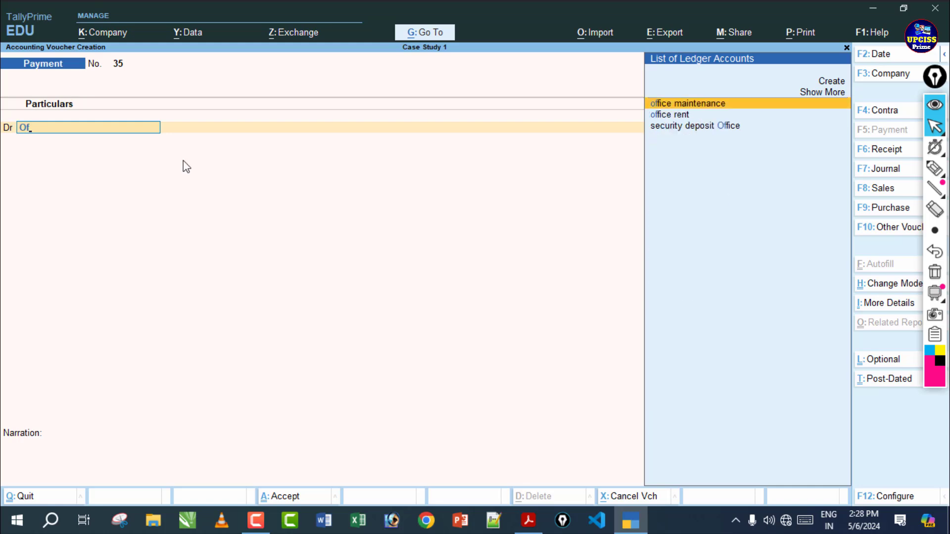
key("Return")
left_click(529, 521)
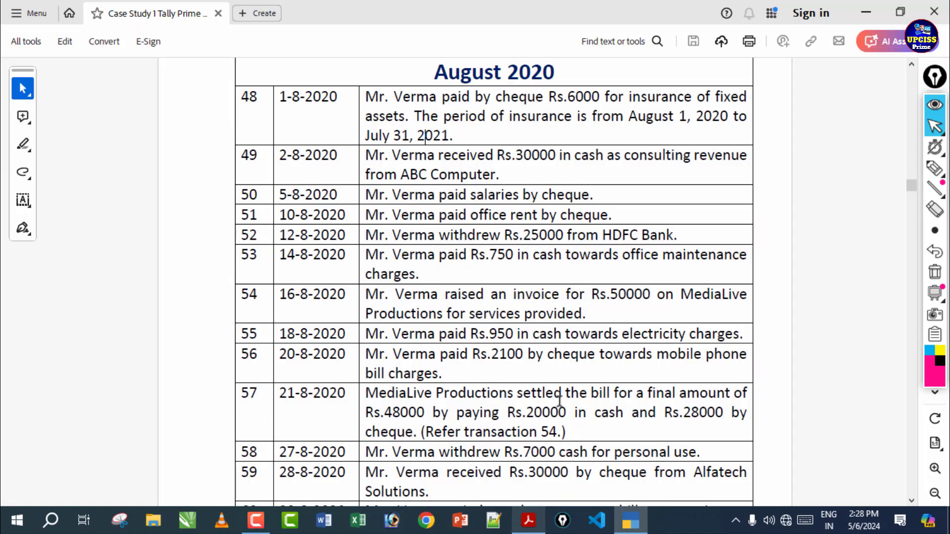
left_click(630, 520)
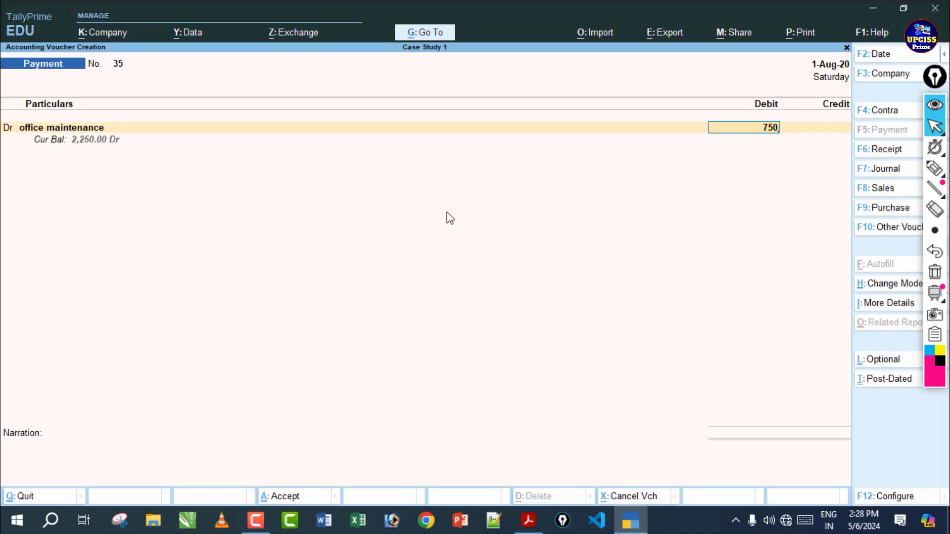
key("Return")
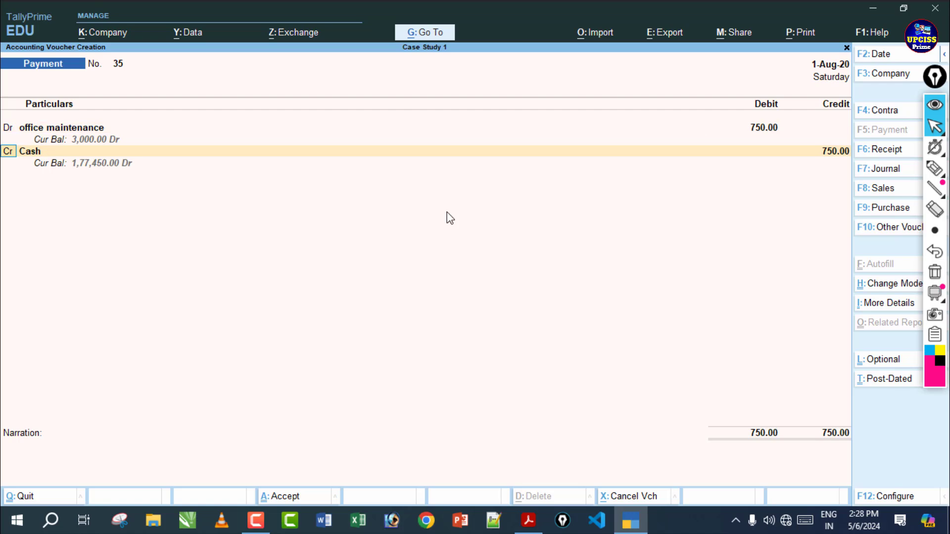
Recheck transaction 53 in the PDF, keep Cash as the 750 credit, and accept the payment voucher
left_click(529, 520)
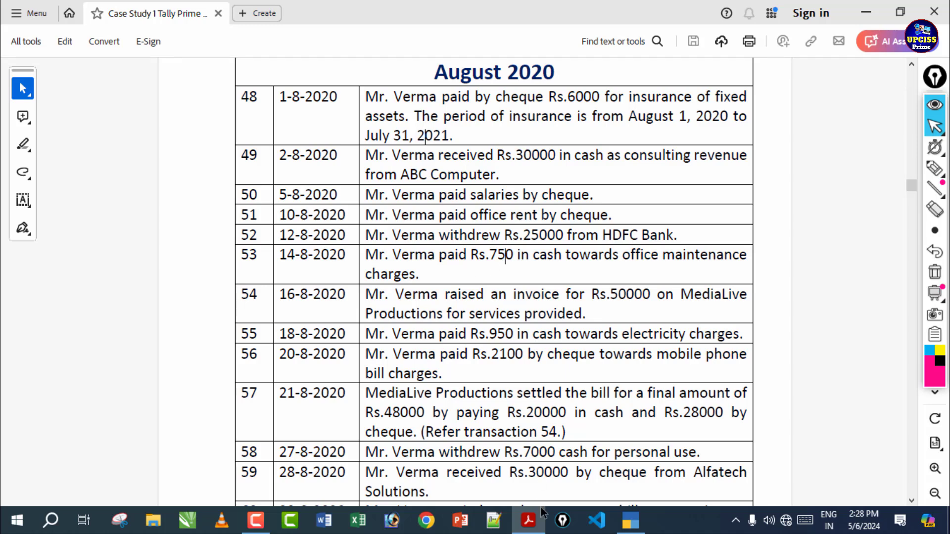
left_click(630, 521)
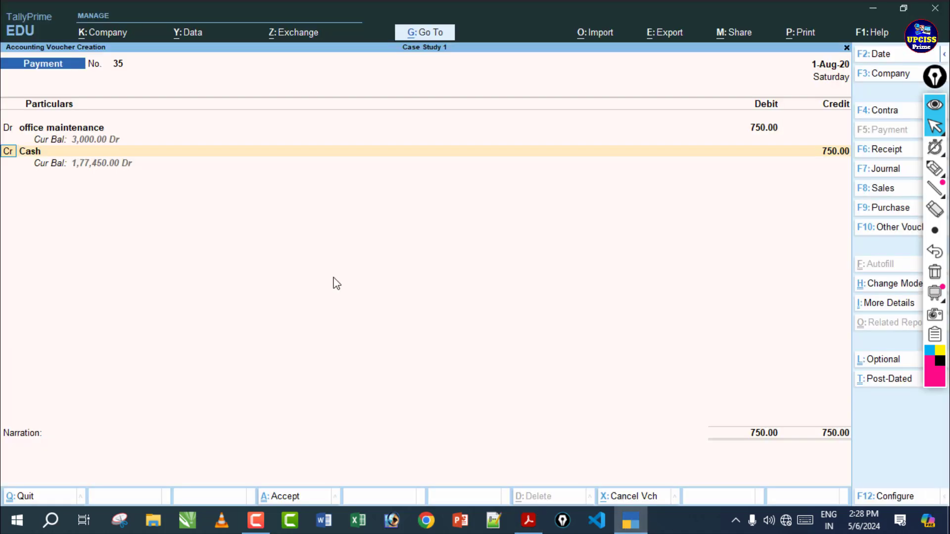
key("Return")
key("Return")
key("Return")
key("Return")
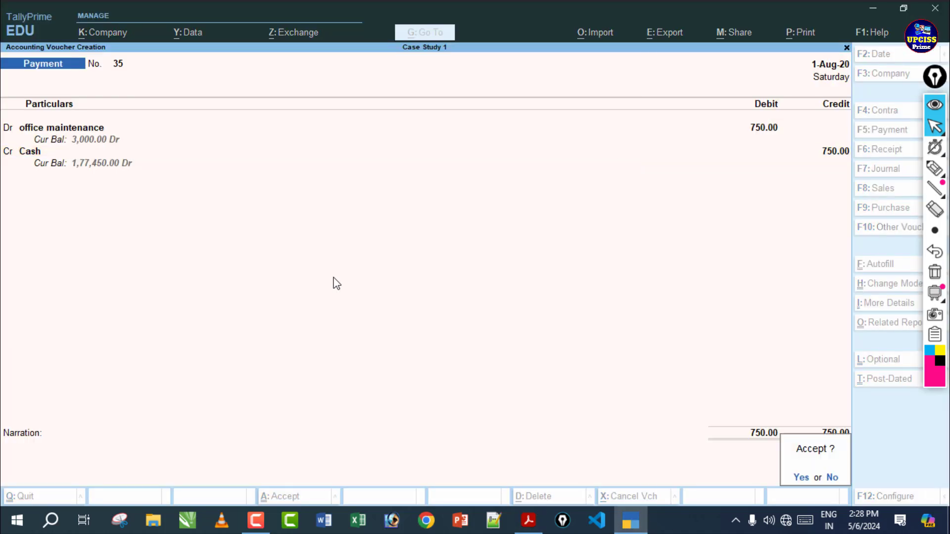
key("Return")
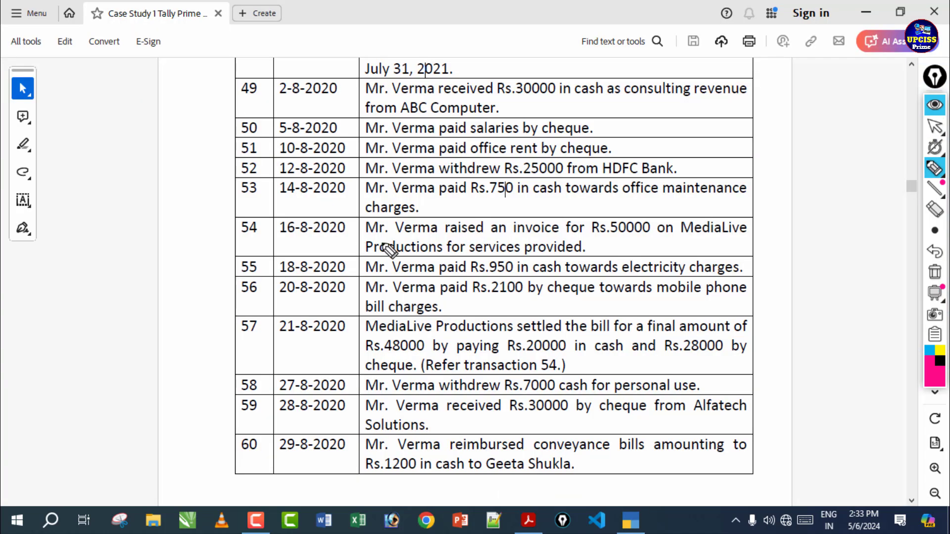
Underline the wording of transaction 54, draw curved arrows over it to Rs.50000 and MediaLive, and clear all marks
left_click_drag(385, 240, 577, 238)
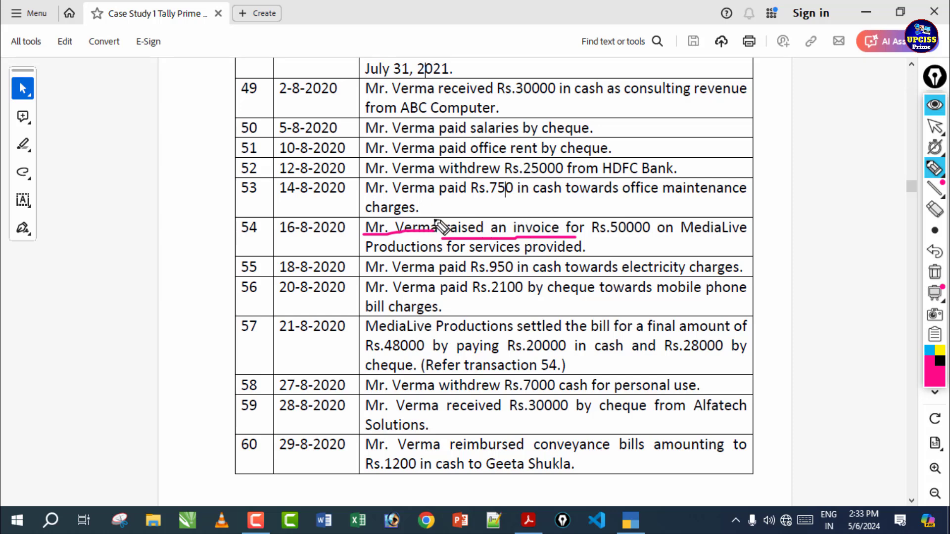
mouse_move(432, 218)
left_mouse_down()
mouse_move(515, 184)
mouse_move(605, 194)
mouse_move(621, 216)
mouse_move(636, 198)
mouse_move(712, 198)
mouse_move(716, 210)
left_mouse_up()
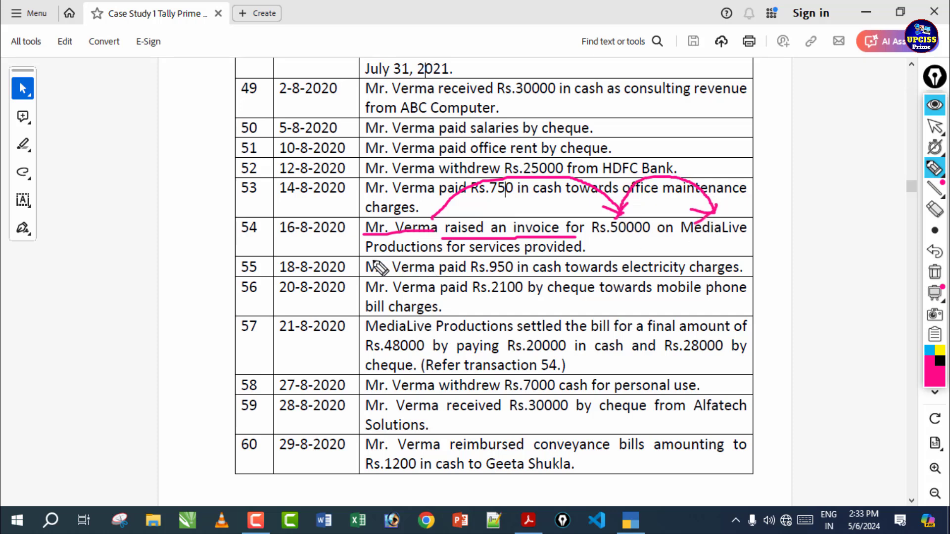
left_click_drag(366, 257, 436, 257)
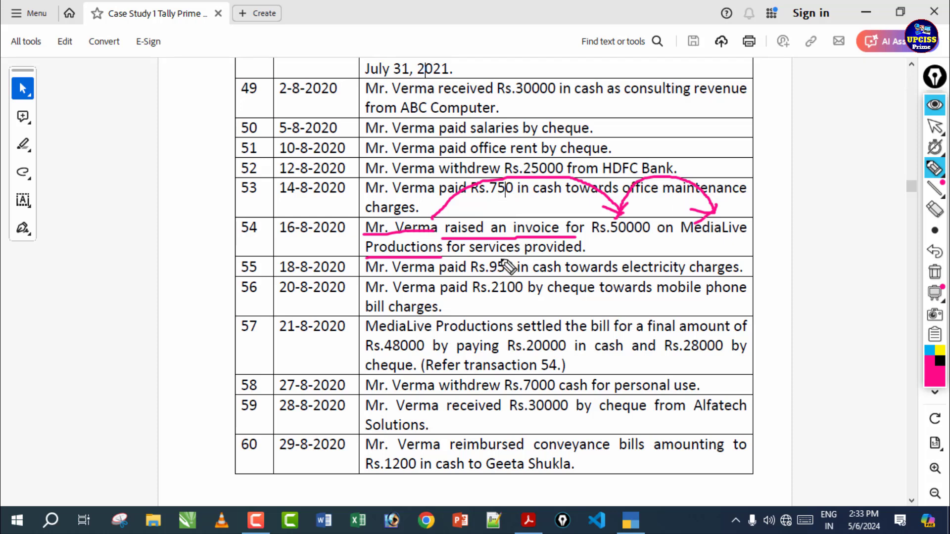
left_click_drag(451, 257, 499, 257)
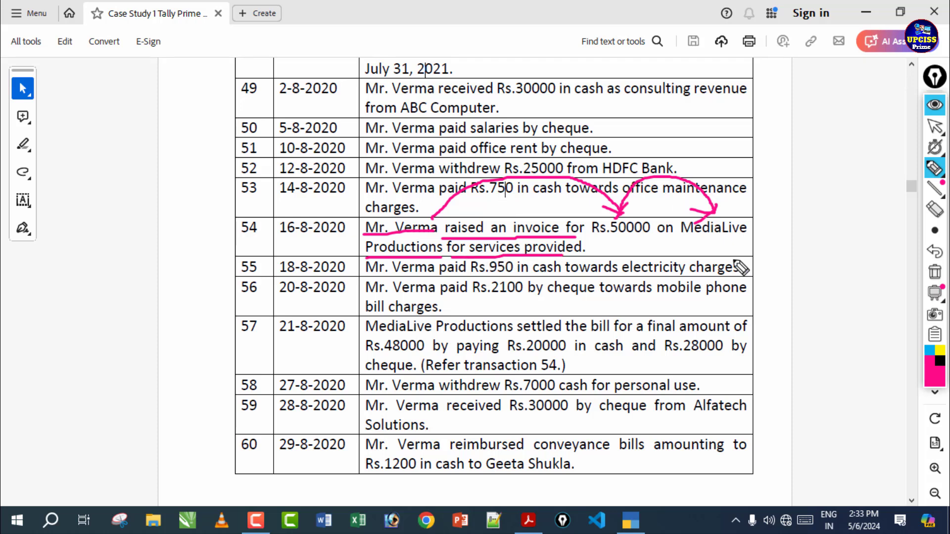
left_click(934, 272)
Draw arrows over transaction 54 towards MediaLive, underline MediaLive Productions, redo the underlining on a cleared page, and clear all marks
mouse_move(412, 214)
left_mouse_down()
mouse_move(497, 222)
mouse_move(495, 209)
mouse_move(618, 188)
mouse_move(697, 213)
left_mouse_up()
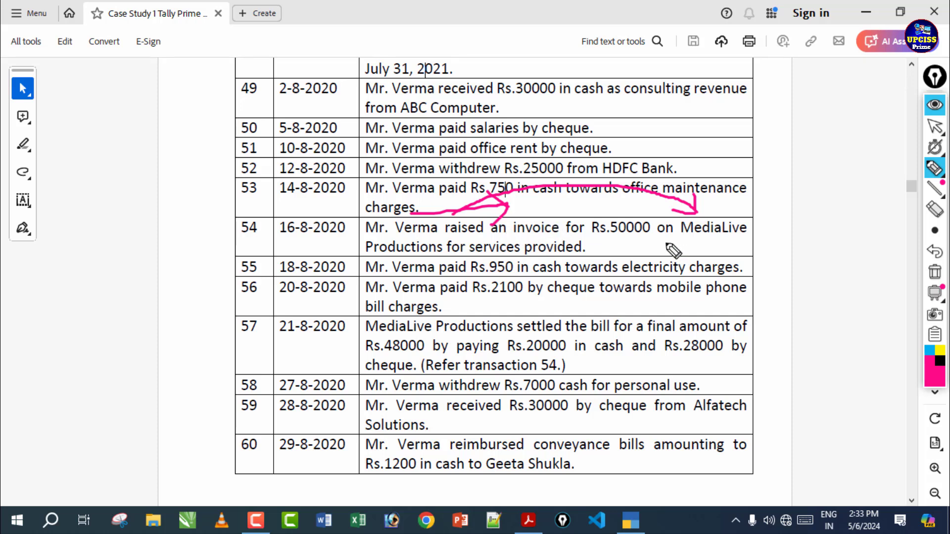
left_click_drag(665, 243, 745, 243)
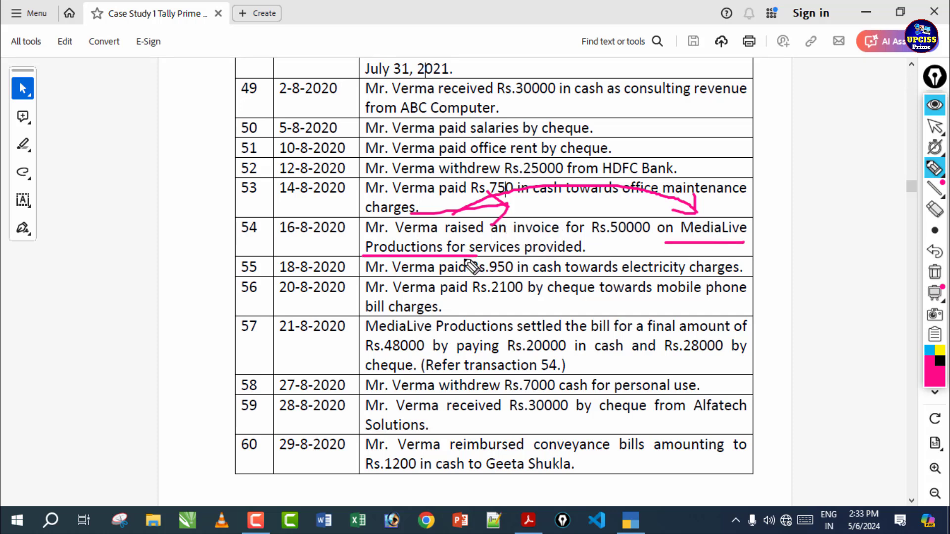
left_click(935, 272)
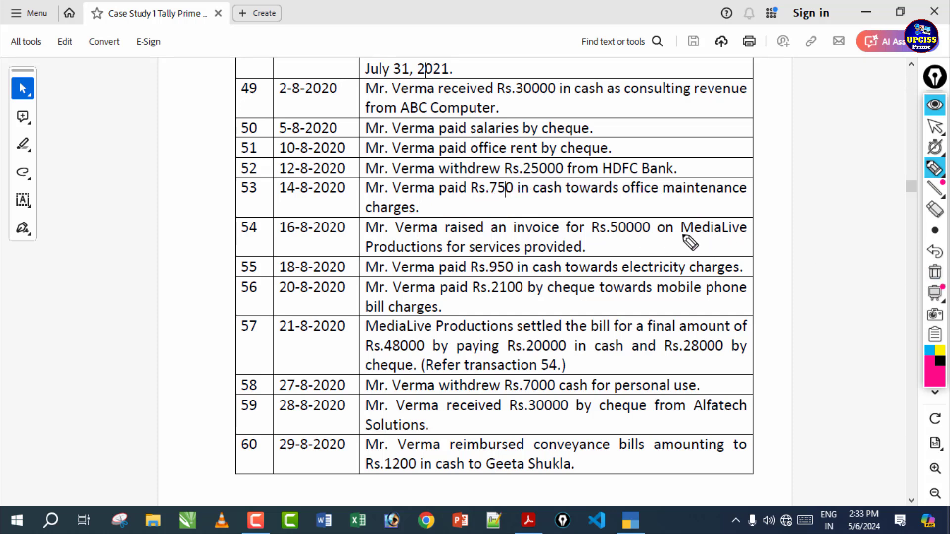
left_click_drag(686, 237, 756, 237)
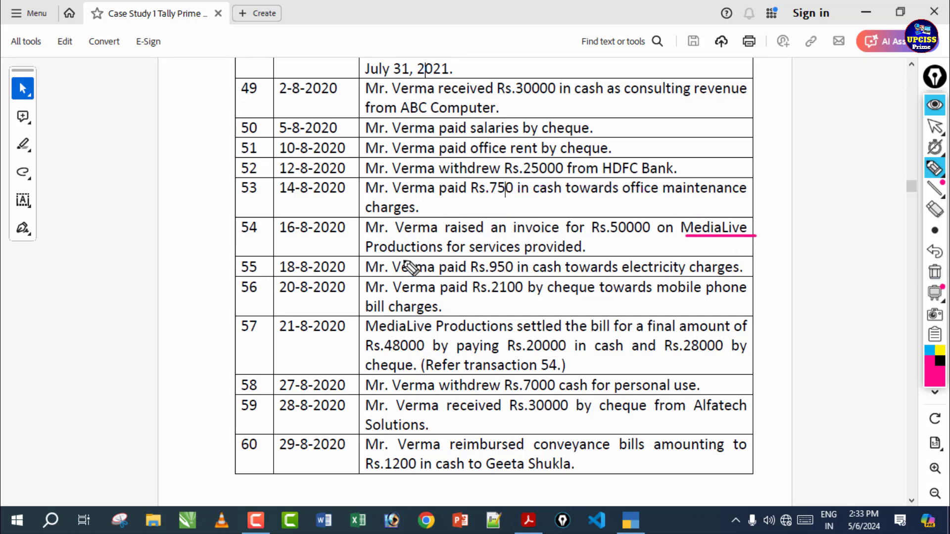
left_click_drag(373, 254, 438, 264)
mouse_move(416, 227)
left_mouse_down()
mouse_move(653, 228)
mouse_move(630, 242)
mouse_move(640, 247)
left_mouse_up()
left_click(936, 277)
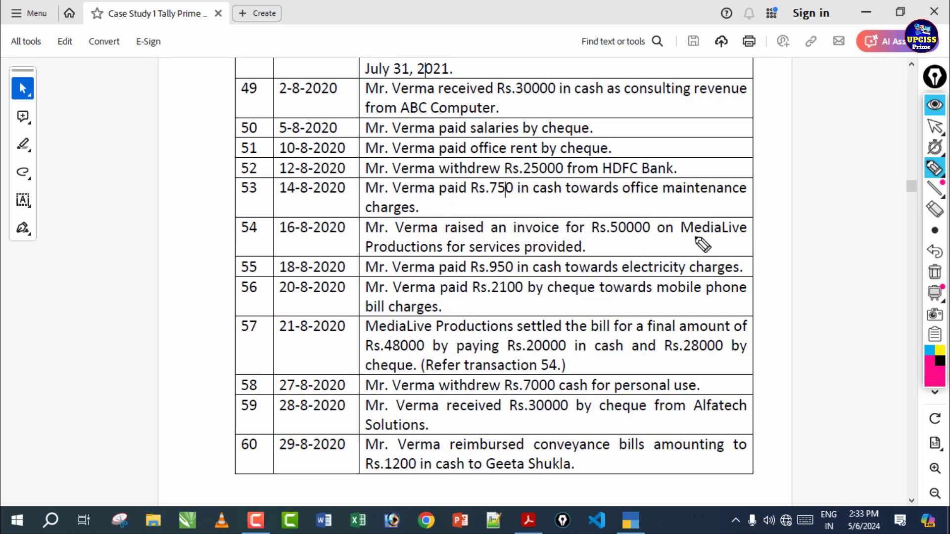
Underline MediaLive with an arrow down to a short handwritten mark, draw arcs from the owner's name to MediaLive, and clear all marks
mouse_move(696, 238)
left_mouse_down()
mouse_move(693, 262)
mouse_move(712, 275)
mouse_move(694, 278)
left_mouse_up()
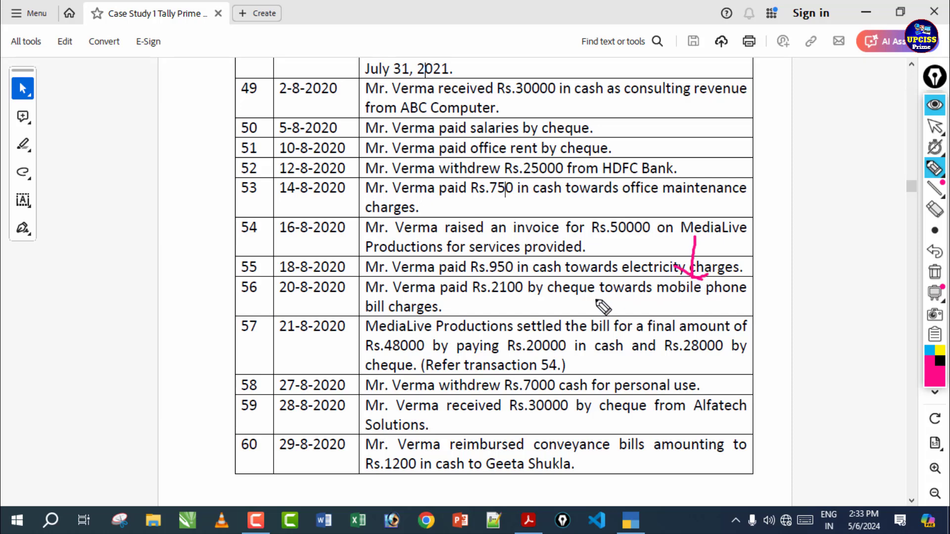
mouse_move(669, 241)
left_mouse_down()
mouse_move(744, 242)
mouse_move(658, 240)
left_mouse_up()
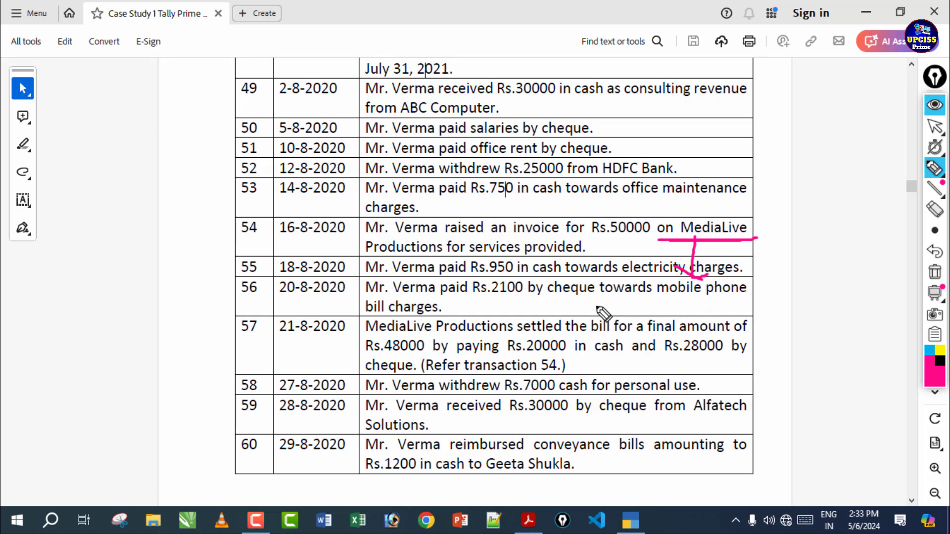
mouse_move(602, 296)
left_mouse_down()
mouse_move(641, 319)
mouse_move(737, 306)
left_mouse_up()
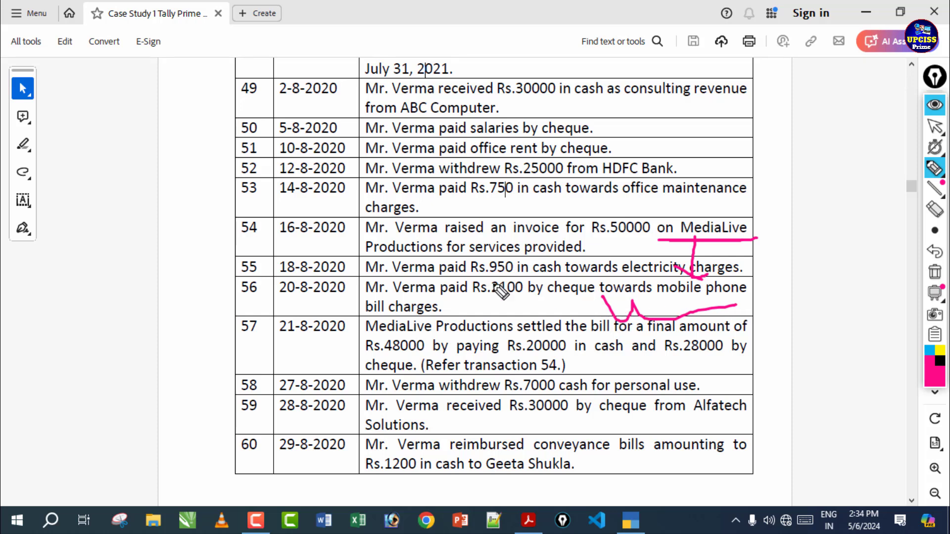
mouse_move(426, 226)
left_mouse_down()
mouse_move(458, 211)
mouse_move(675, 217)
mouse_move(674, 233)
left_mouse_up()
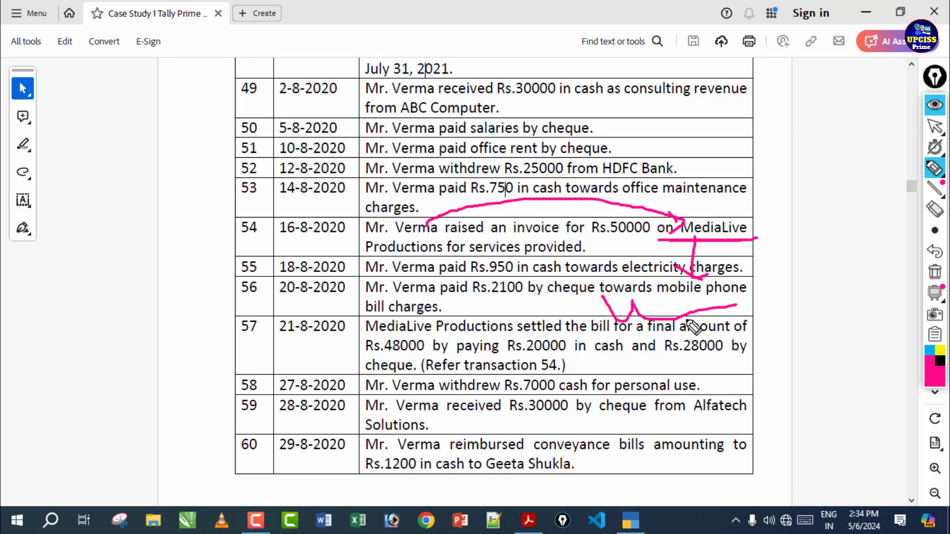
left_click_drag(711, 213, 345, 236)
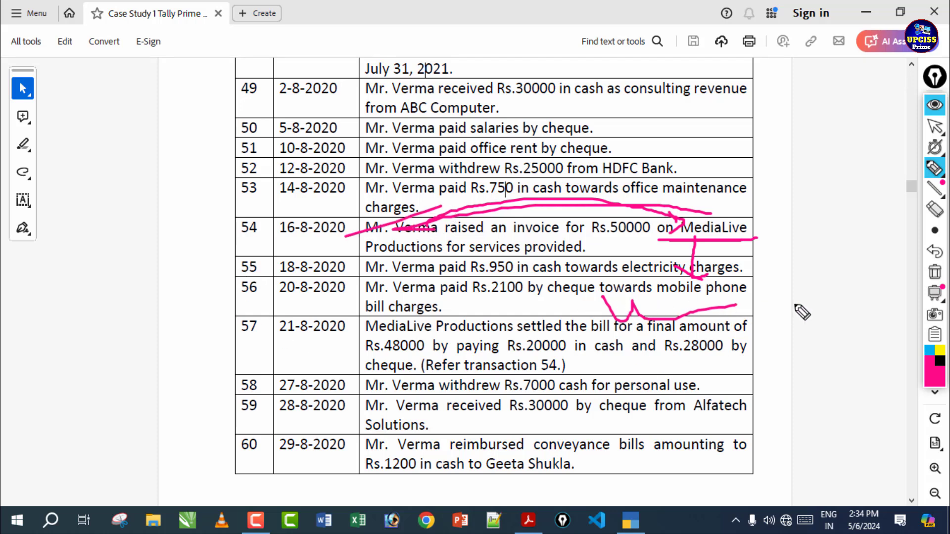
left_click(936, 274)
Draw an arrow down from MediaLive to freehand marks over transactions 56 and 57, double-underline MediaLive, and clear all marks
mouse_move(721, 236)
left_mouse_down()
mouse_move(723, 267)
mouse_move(748, 257)
left_mouse_up()
left_click_drag(677, 285, 721, 271)
left_click_drag(595, 307, 804, 280)
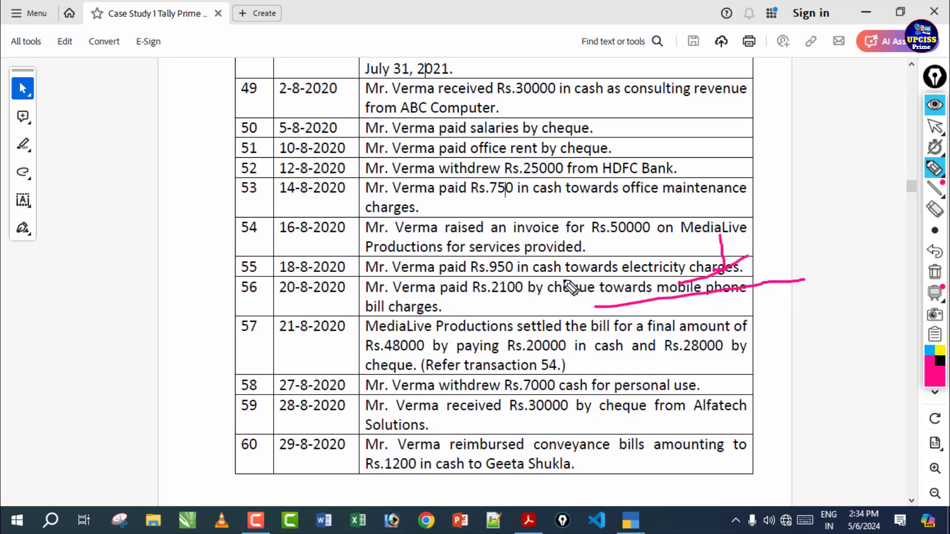
mouse_move(617, 322)
left_mouse_down()
mouse_move(788, 314)
mouse_move(605, 367)
mouse_move(623, 360)
left_mouse_up()
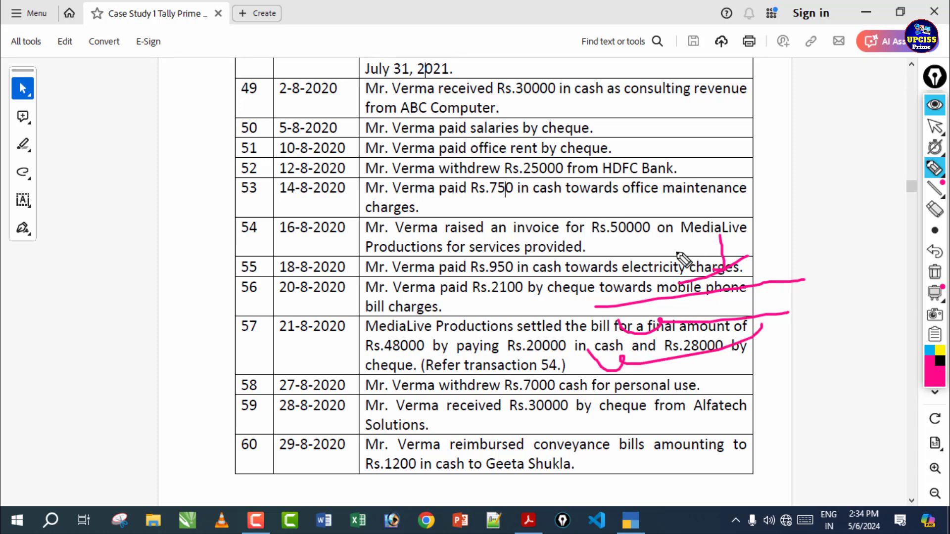
left_click_drag(666, 246, 800, 239)
left_click_drag(653, 241, 791, 239)
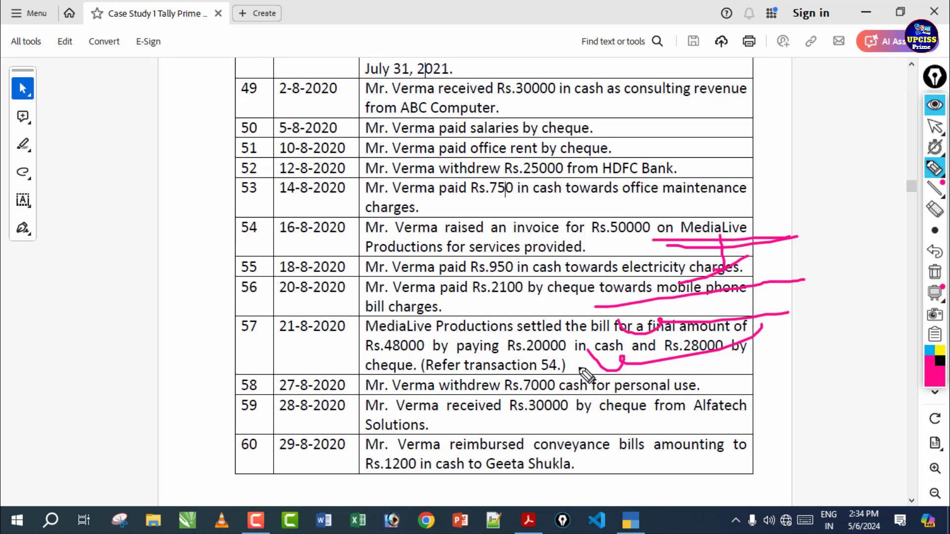
left_click(934, 271)
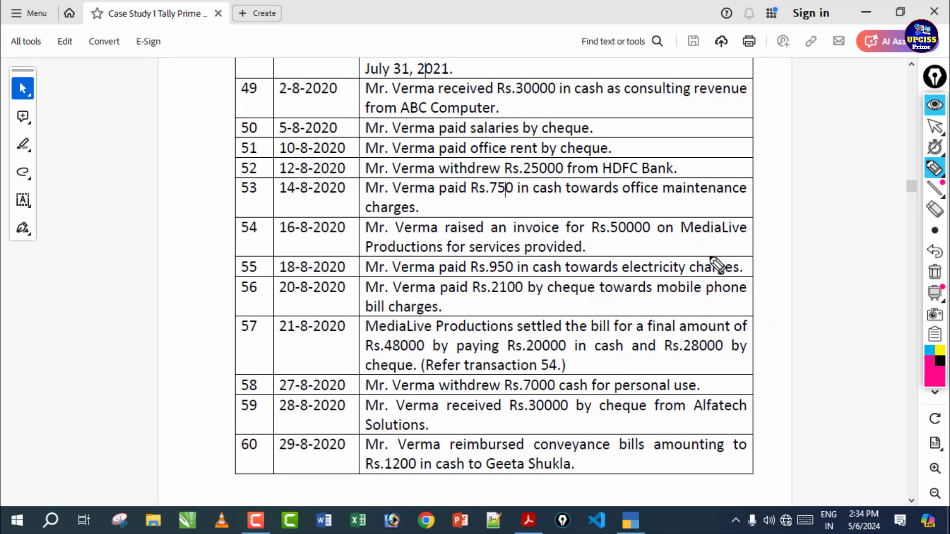
Draw a slanted arrow from MediaLive with freehand marks over transactions 56 to 58, underline MediaLive once, and clear all marks
mouse_move(695, 236)
left_mouse_down()
mouse_move(747, 267)
mouse_move(685, 289)
left_mouse_up()
left_click_drag(589, 297, 850, 264)
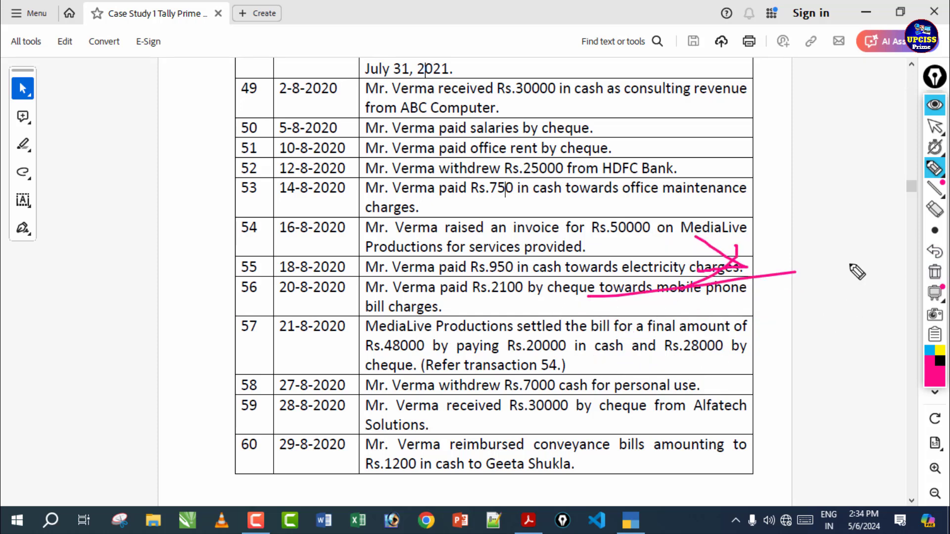
mouse_move(638, 305)
left_mouse_down()
mouse_move(703, 314)
mouse_move(784, 307)
left_mouse_up()
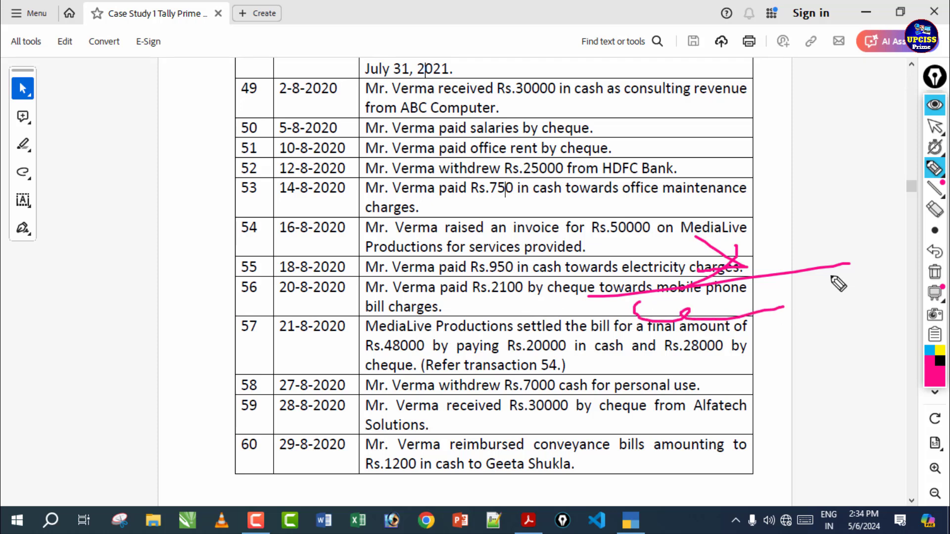
mouse_move(573, 338)
left_mouse_down()
mouse_move(611, 356)
mouse_move(675, 354)
left_mouse_up()
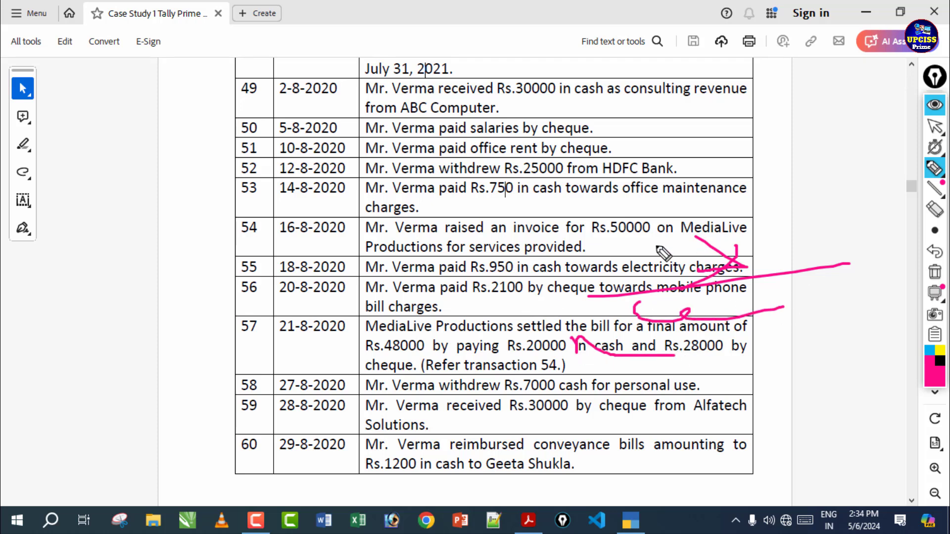
left_click_drag(656, 245, 812, 240)
mouse_move(552, 380)
left_mouse_down()
mouse_move(577, 401)
mouse_move(683, 396)
left_mouse_up()
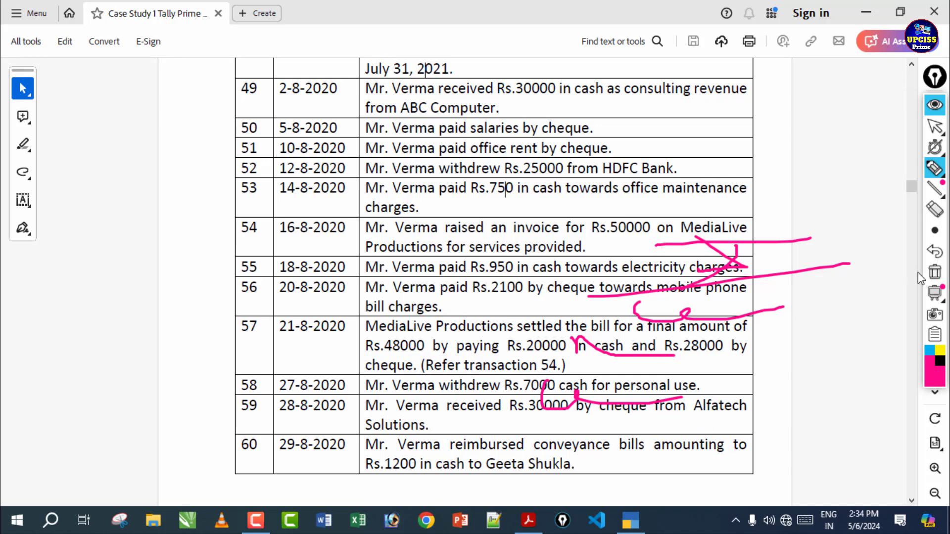
left_click(935, 272)
Start a journal voucher in TallyPrime and copy the name MediaLive Productions from transaction 54 in the case study PDF
left_click(940, 128)
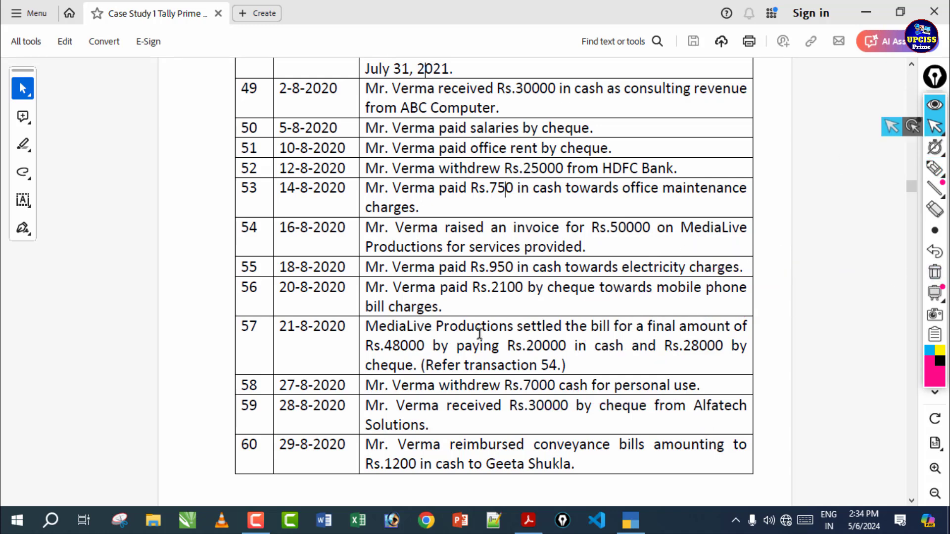
left_click(630, 520)
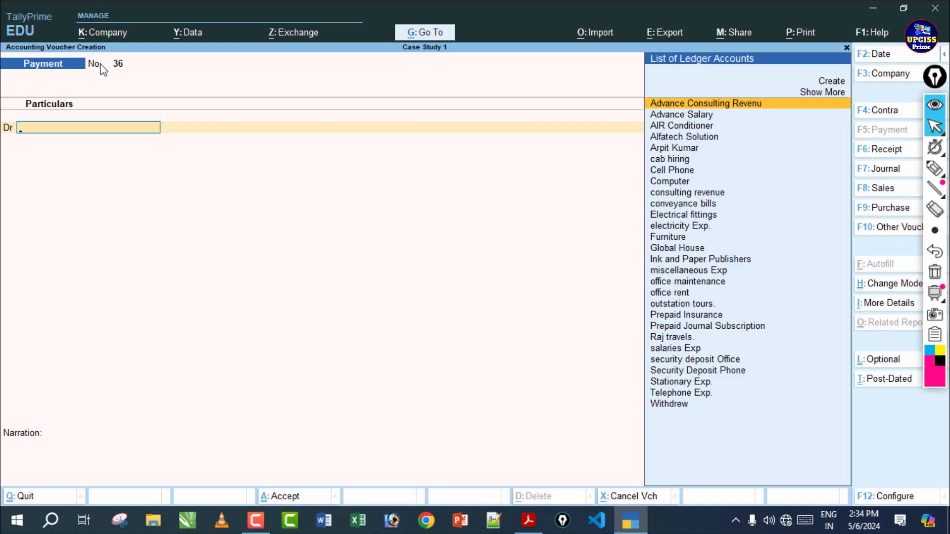
key("F7")
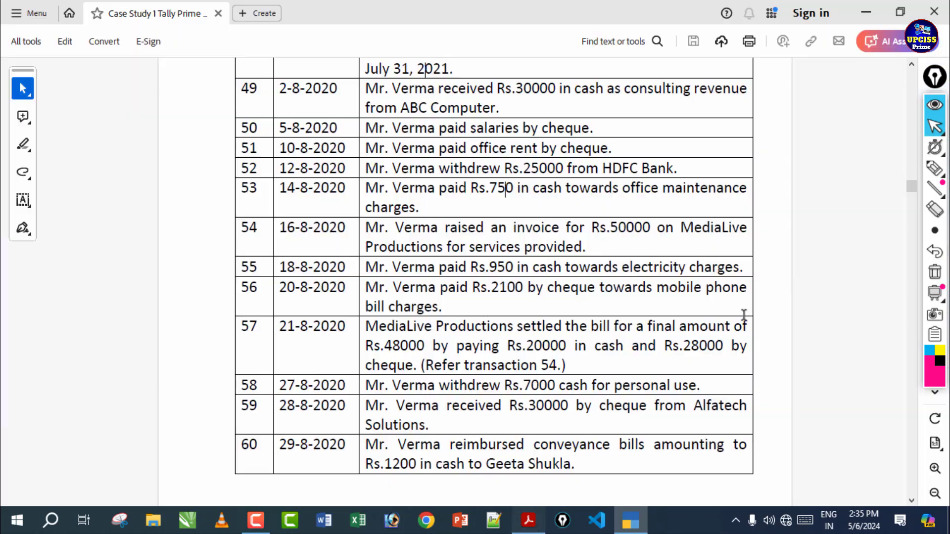
left_click(528, 520)
mouse_move(682, 227)
left_mouse_down()
mouse_move(551, 267)
mouse_move(440, 247)
left_mouse_up()
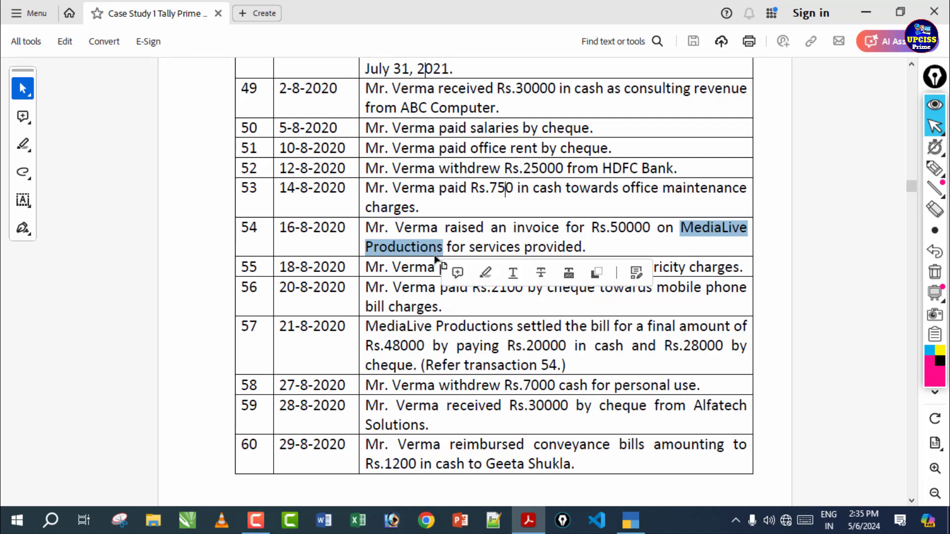
left_click(401, 304)
left_click(633, 524)
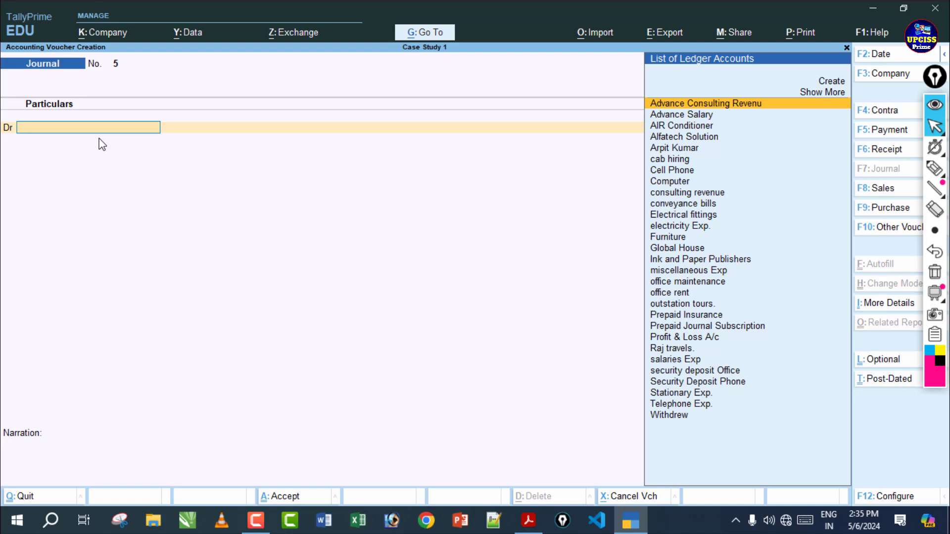
Create a ledger from within the journal voucher, named MediaLive Productions and grouped under Sundry Debtors
key("alt+c")
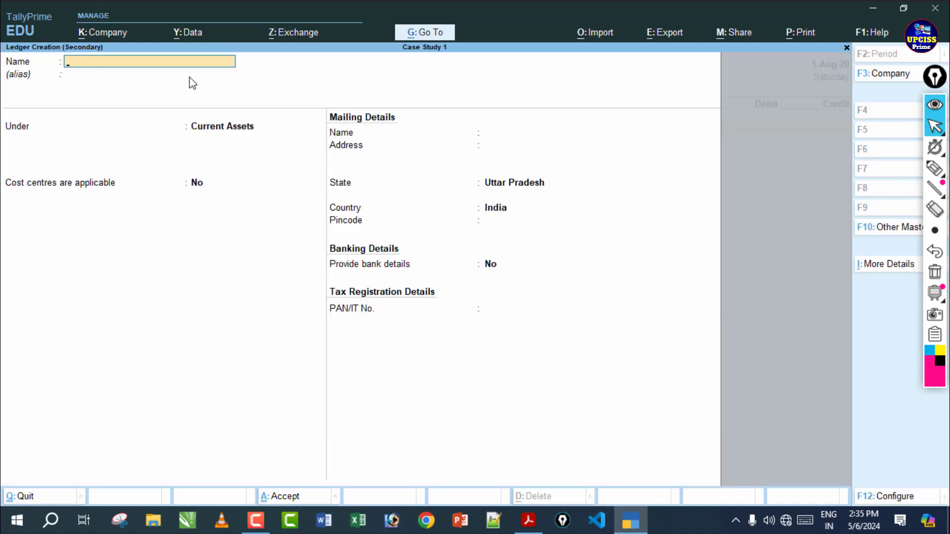
key("ctrl+alt+v")
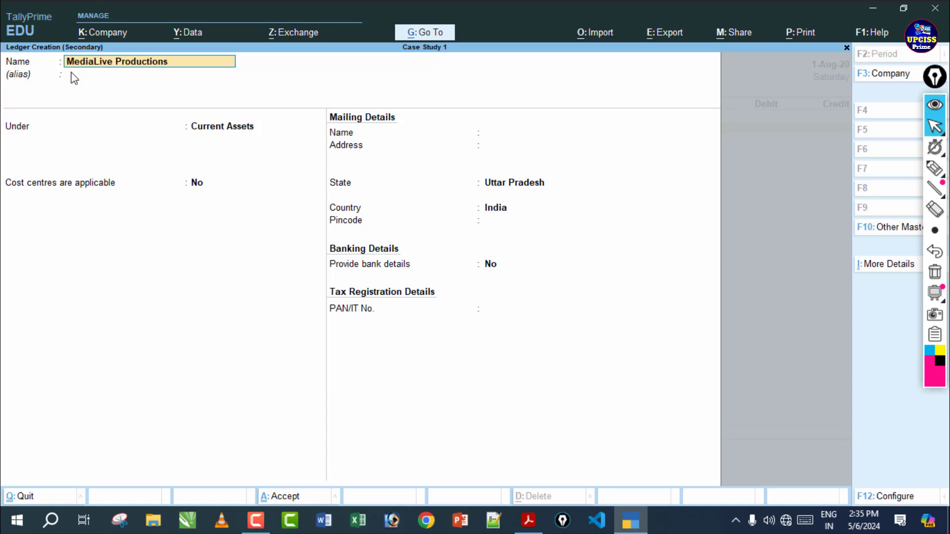
key("Return")
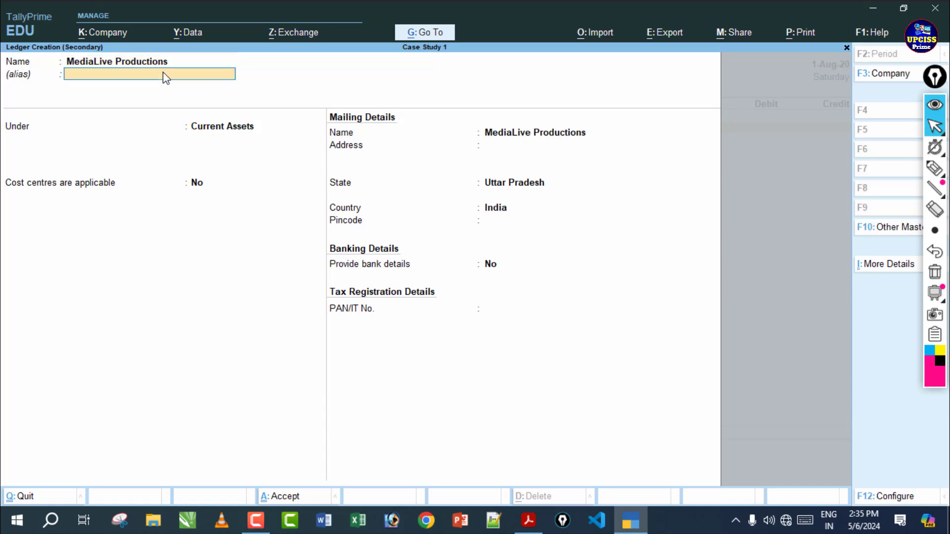
key("Return")
type("S")
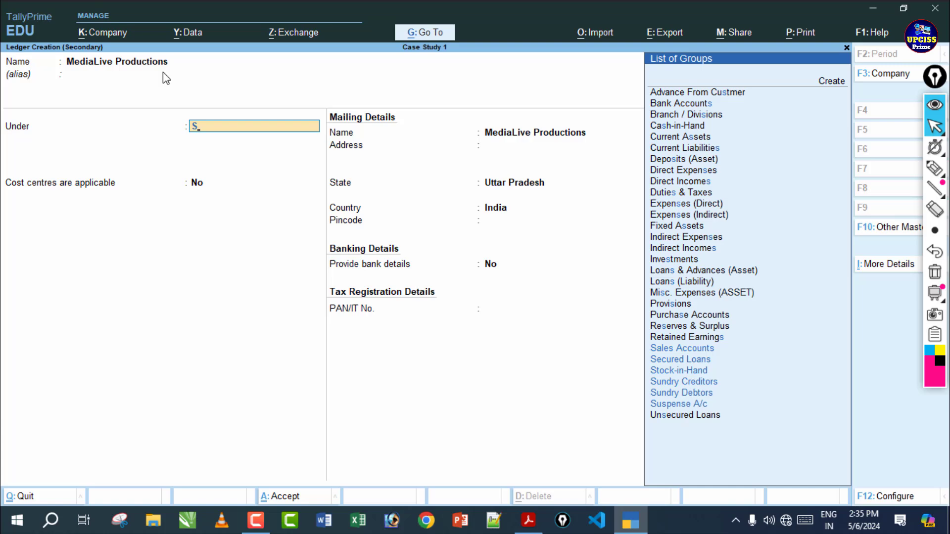
type("u")
key("Down")
key("Down")
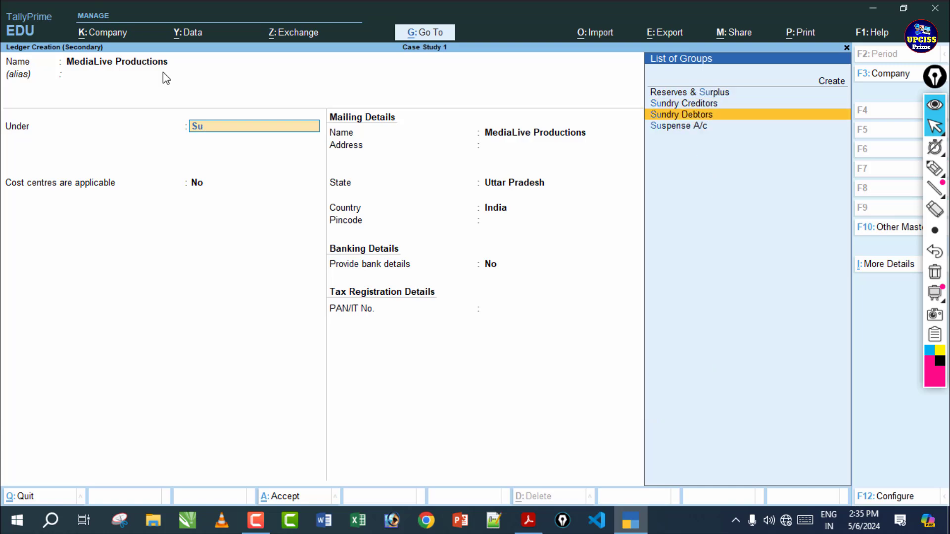
key("Return")
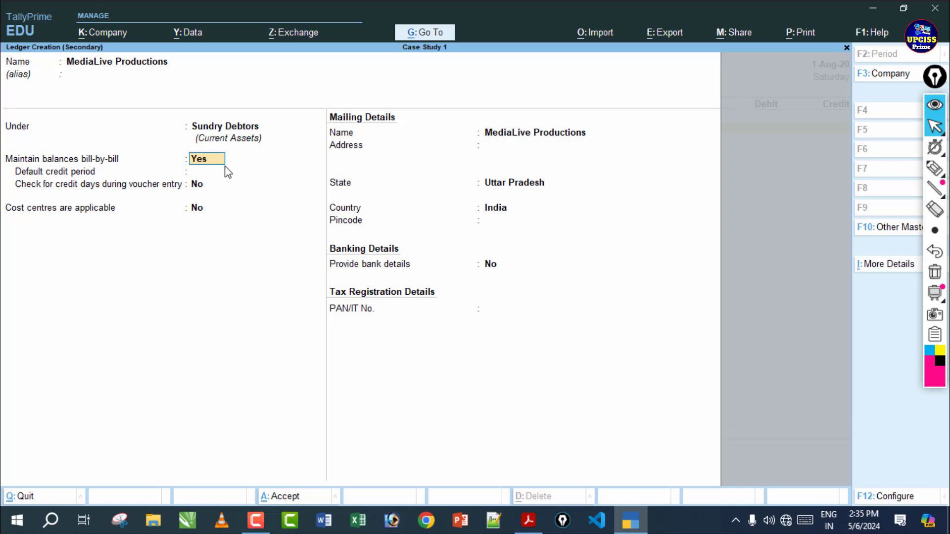
Keep bill-by-bill balances and the other ledger defaults, save the ledger, and debit MediaLive Productions with 50000 in the journal voucher
key("Return")
key("Return")
key("Return")
key("Return")
key("Return")
key("Return")
key("Return")
key("Return")
key("Return")
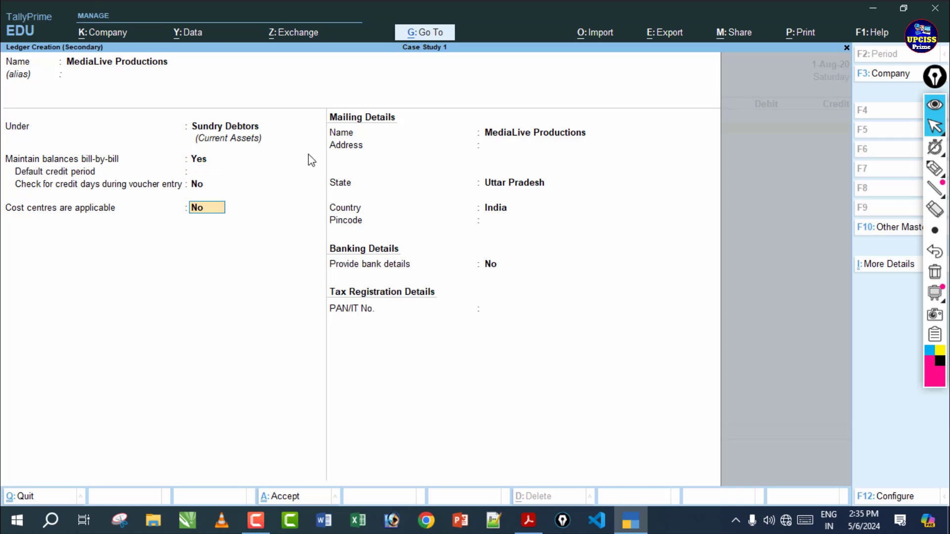
key("Return")
key("Return")
key("Return")
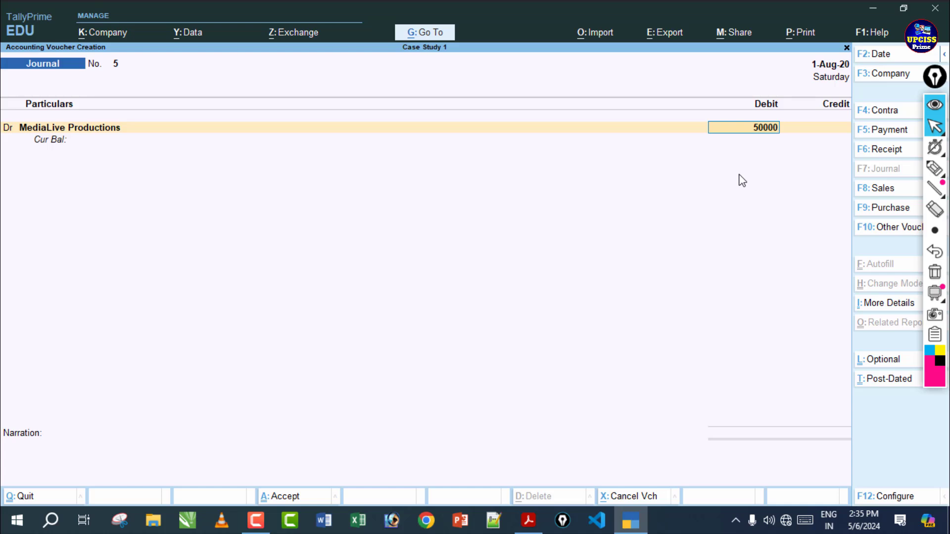
Allocate the 50,000 debit of MediaLive Productions to a new bill reference named 5 and finish the bill-wise details
key("Return")
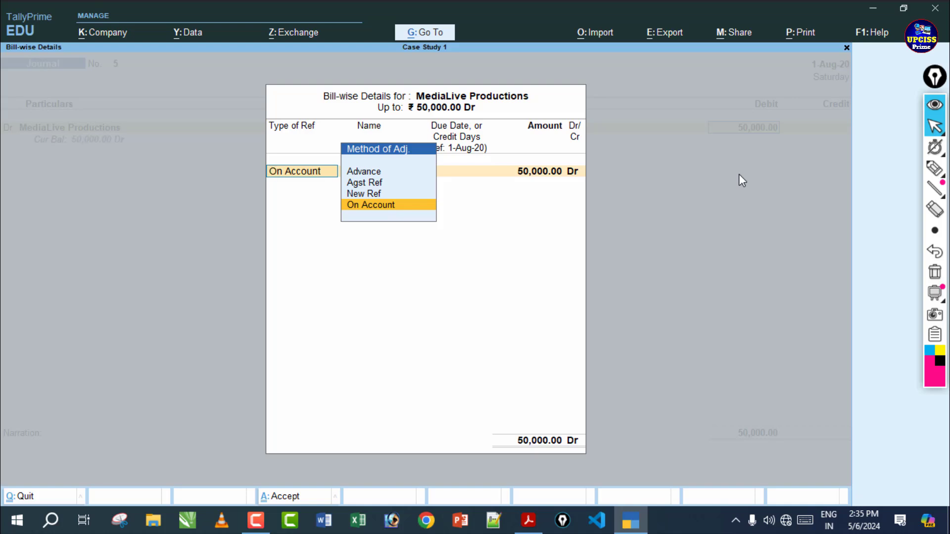
key("Up")
key("Return")
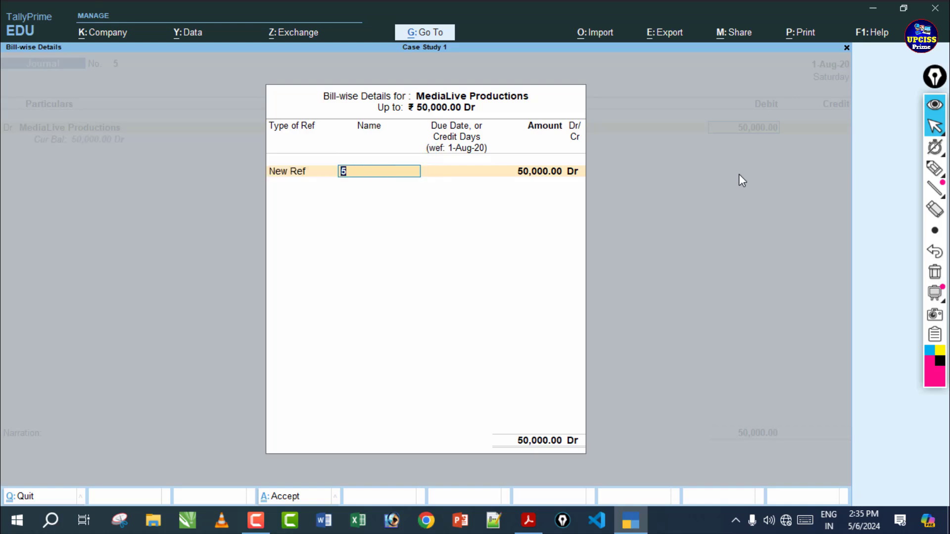
key("Return")
key("Return")
key("Return")
key("Return")
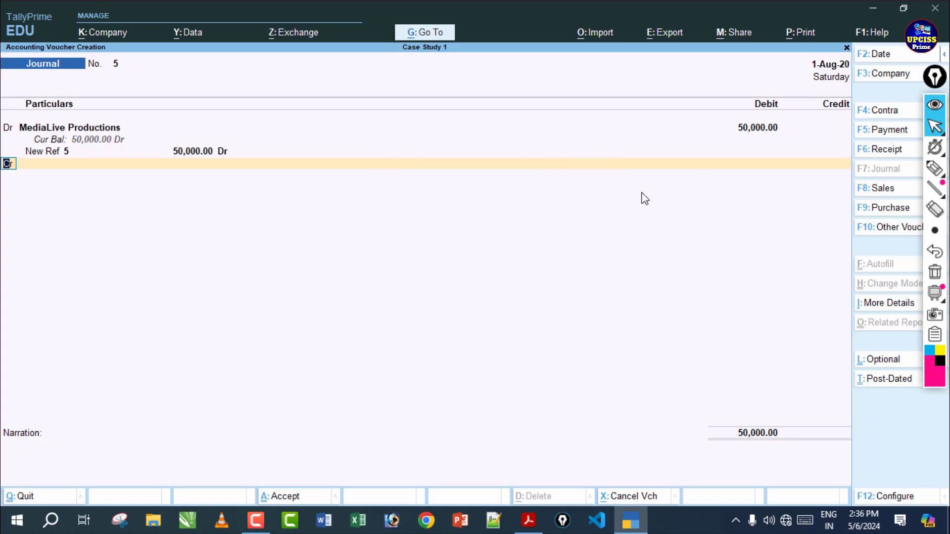
Credit consulting revenue with 50,000 in the journal voucher, leave the narration empty, and save the voucher
key("Return")
key("Down")
key("Down")
key("Down")
key("Down")
key("Down")
key("Down")
key("Down")
key("Down")
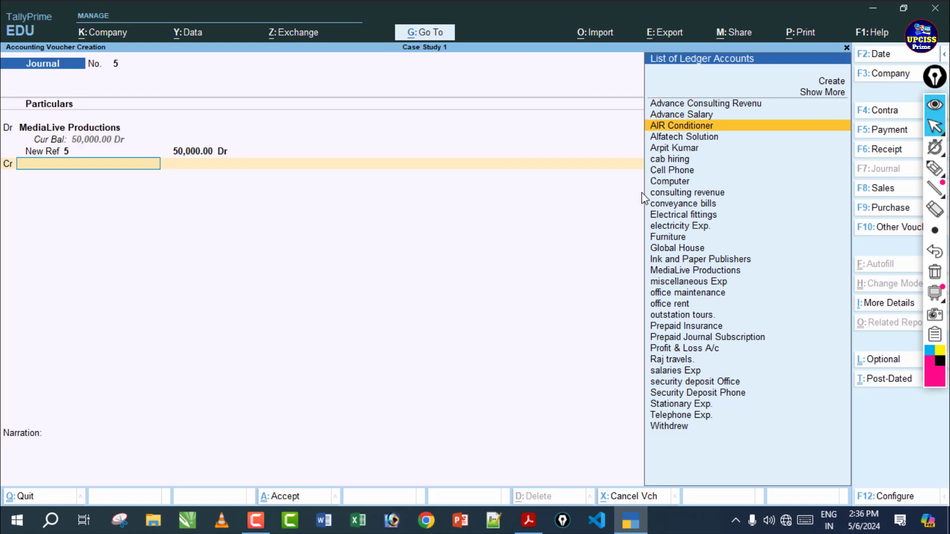
key("Return")
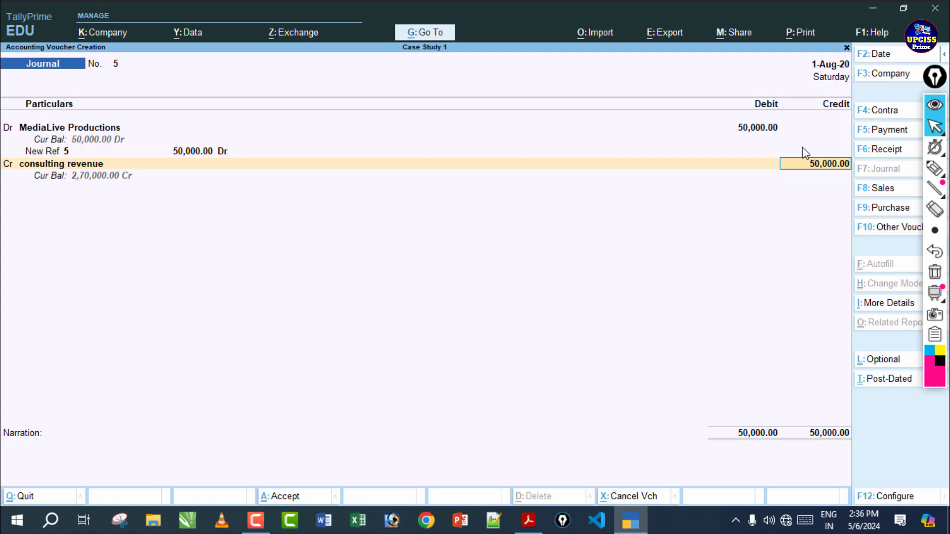
key("Return")
key("Return")
key("Return")
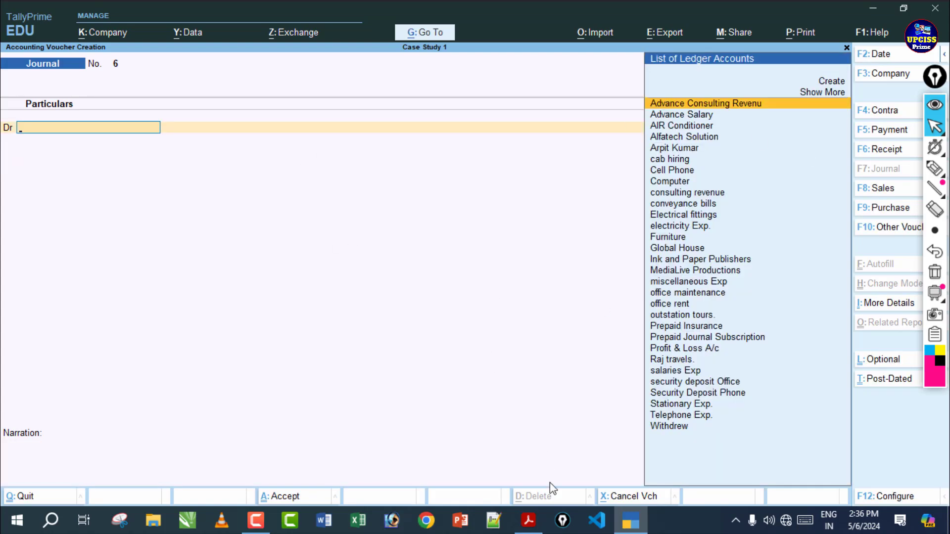
In the case study PDF, underline transaction 55, clear it, circle 950 and electricity charges with a connecting arc, and clear all marks
left_click(528, 520)
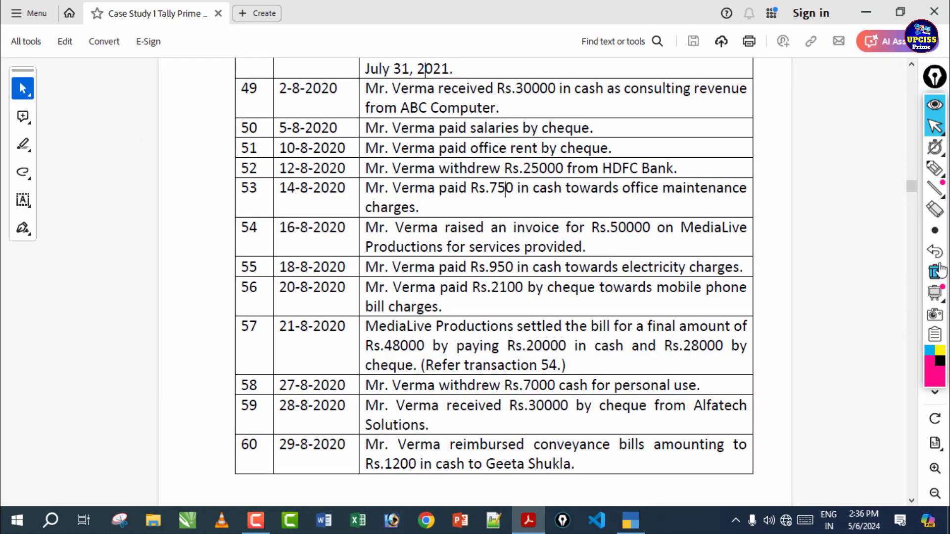
left_click(935, 168)
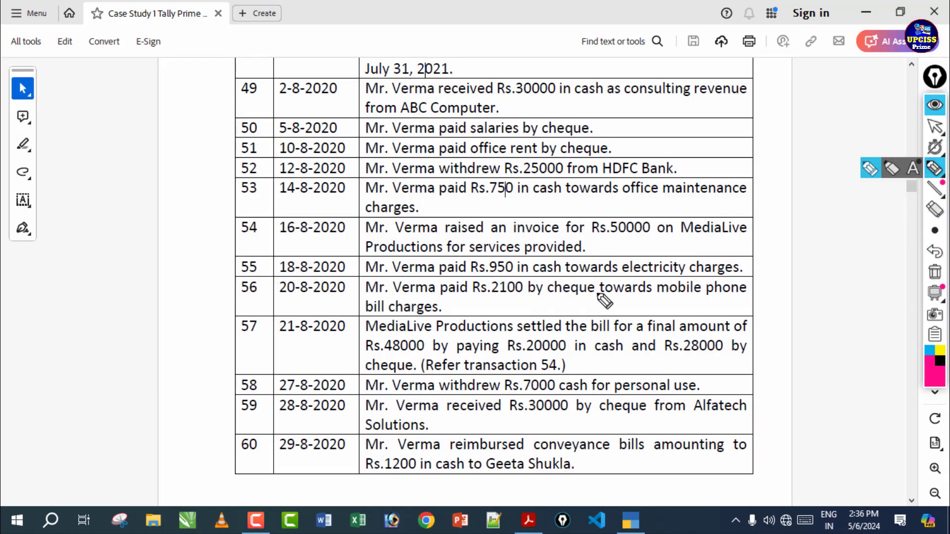
left_click_drag(366, 274, 747, 275)
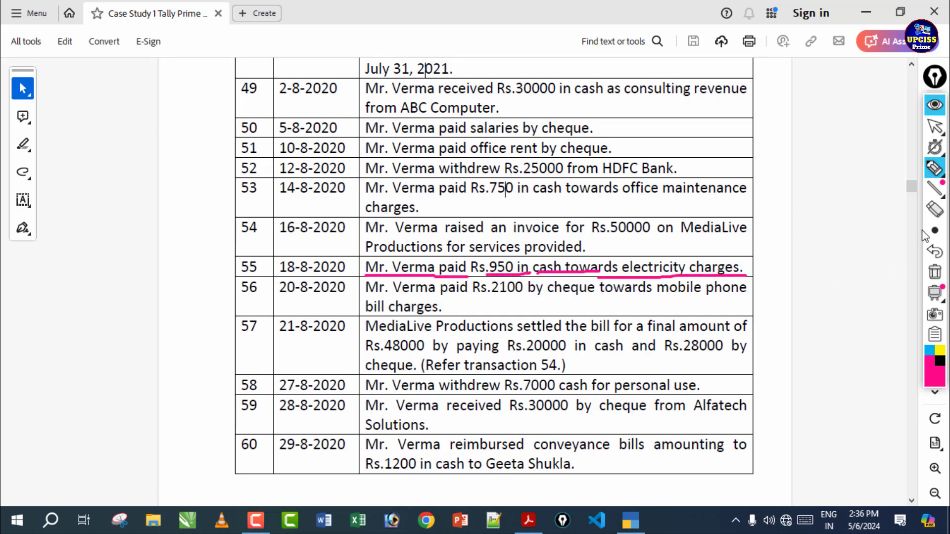
left_click(935, 272)
mouse_move(515, 257)
left_mouse_down()
mouse_move(495, 273)
mouse_move(465, 274)
mouse_move(629, 237)
mouse_move(628, 273)
mouse_move(665, 247)
left_mouse_up()
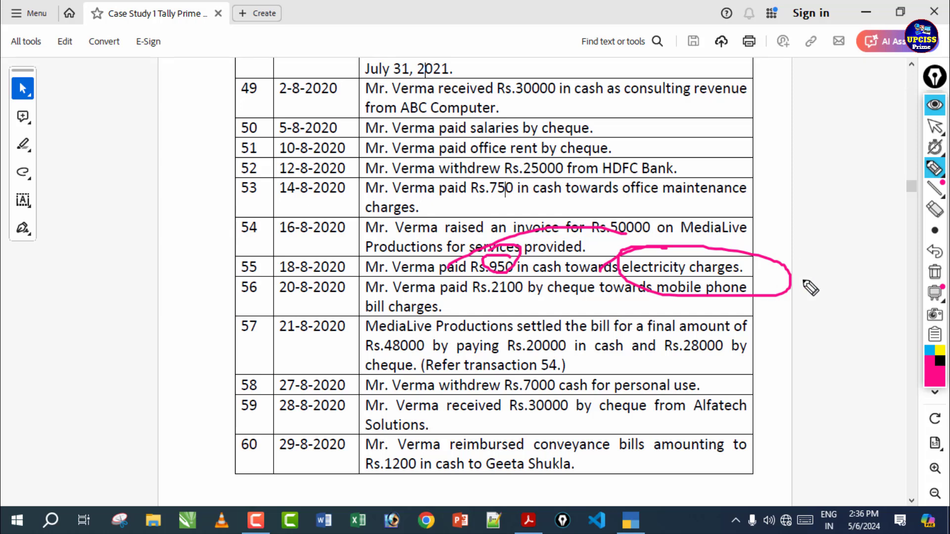
left_click(934, 271)
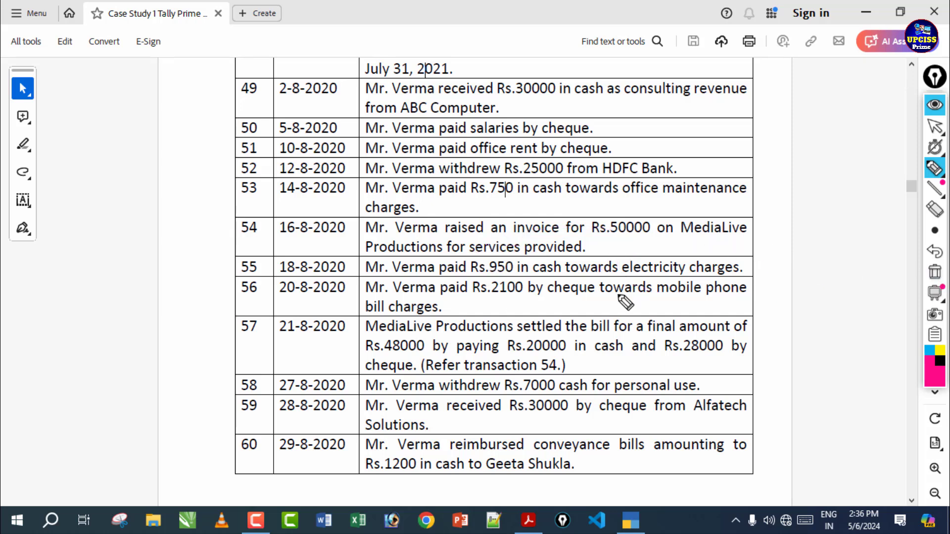
Draw freehand marks over transactions 55 to 57, with an arrow from Rs.950 and a loop around the start of electricity charges
mouse_move(656, 292)
left_mouse_down()
mouse_move(689, 312)
mouse_move(668, 296)
mouse_move(797, 284)
mouse_move(789, 286)
left_mouse_up()
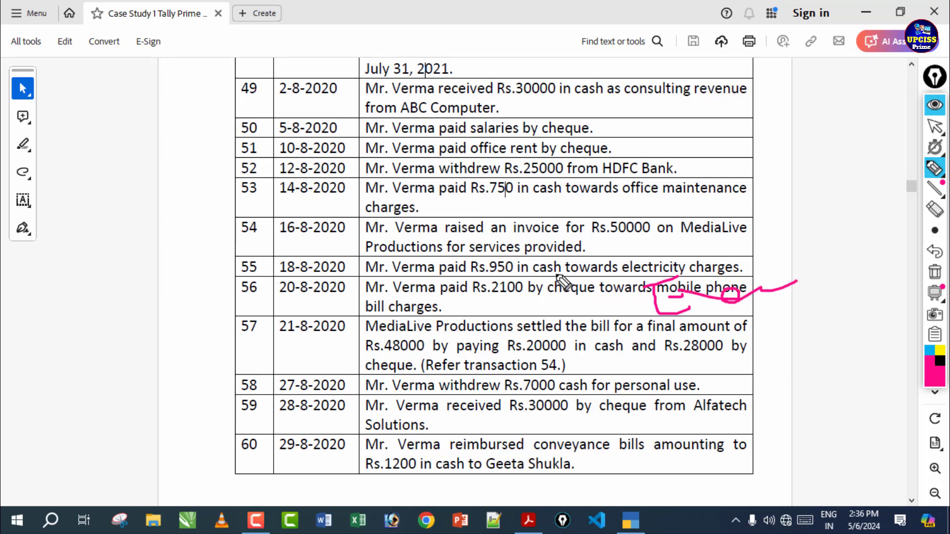
mouse_move(557, 276)
left_mouse_down()
mouse_move(622, 357)
mouse_move(727, 355)
left_mouse_up()
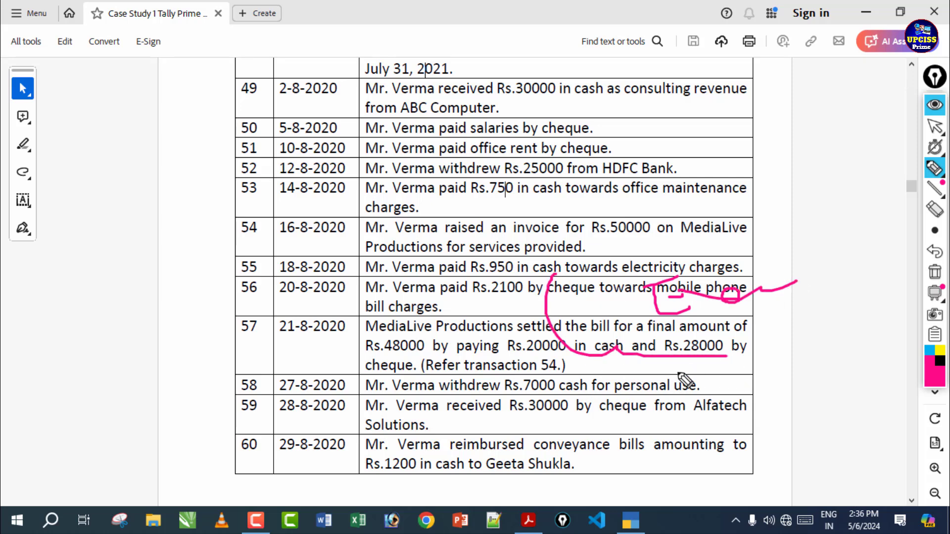
mouse_move(499, 261)
left_mouse_down()
mouse_move(659, 242)
mouse_move(645, 249)
mouse_move(649, 239)
mouse_move(652, 262)
left_mouse_up()
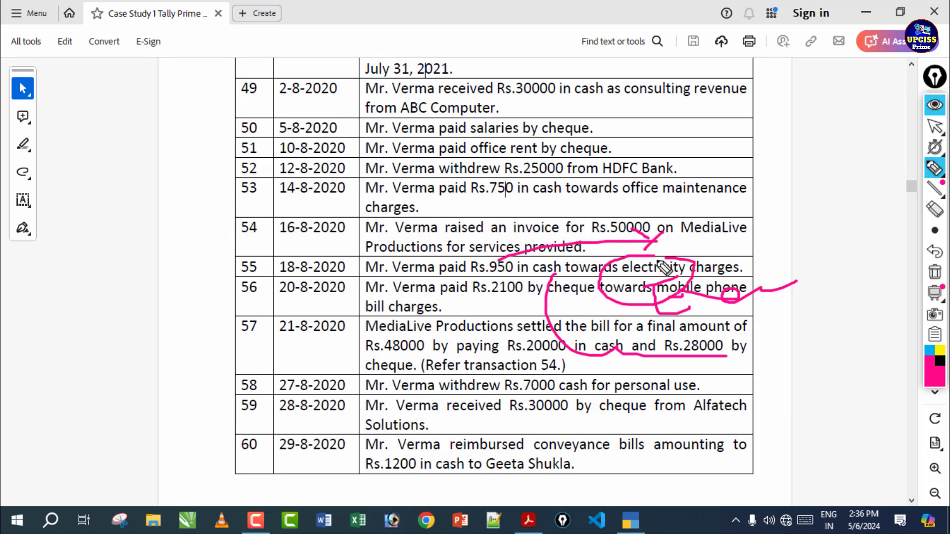
Clear the PDF markings, switch to TallyPrime and start a Payment voucher with electricity Exp. as the debit ledger
left_click(935, 272)
left_click(935, 126)
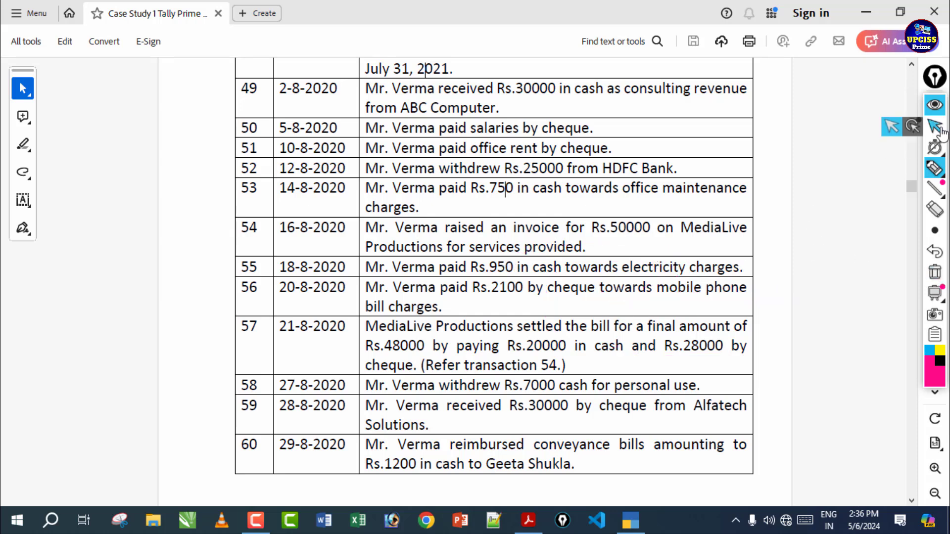
key("alt+Tab")
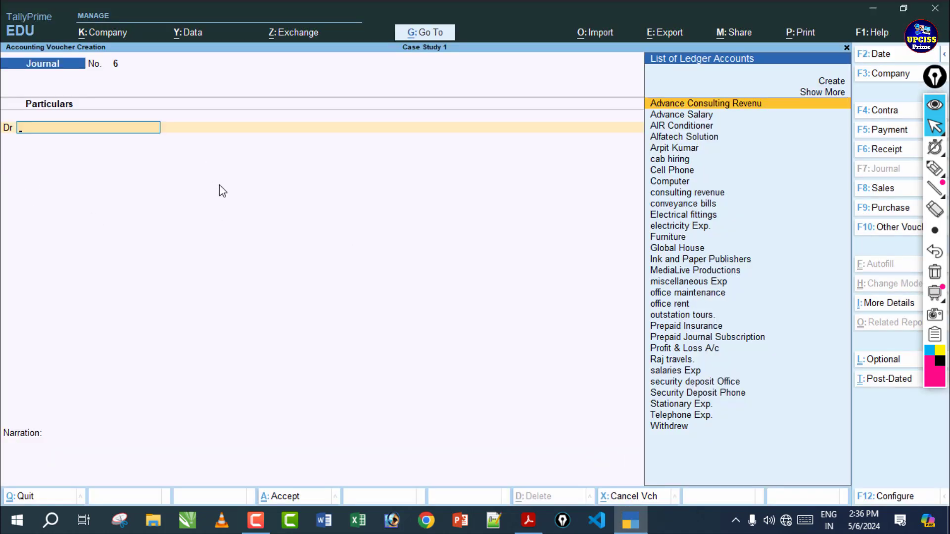
key("F5")
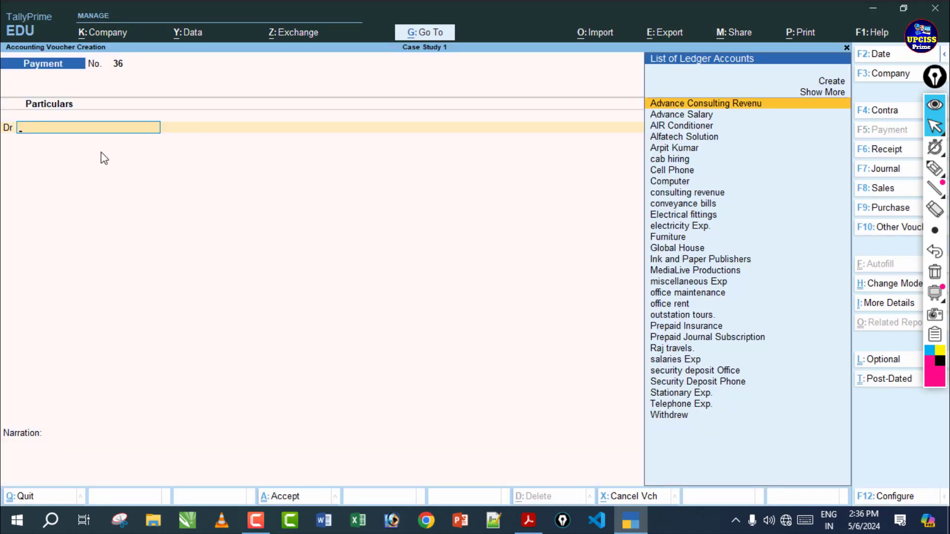
type("E")
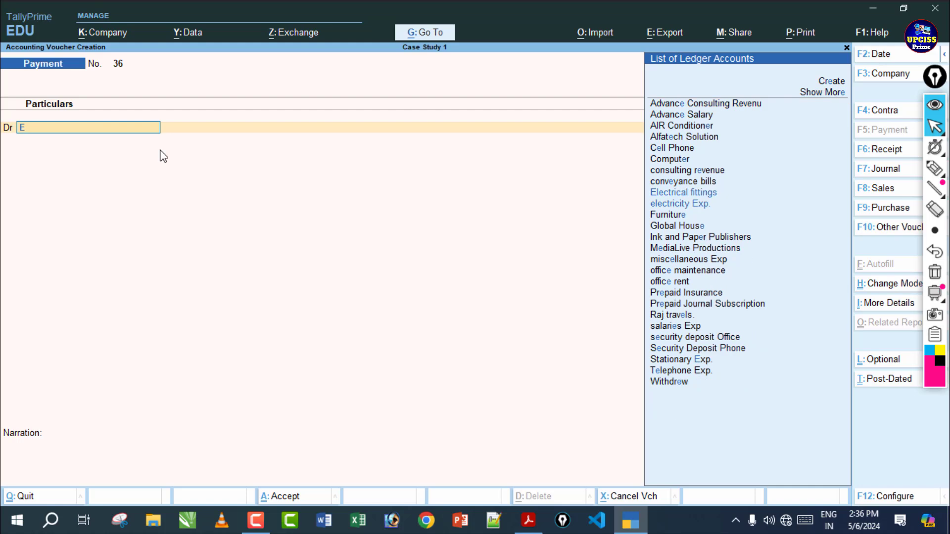
key("Down")
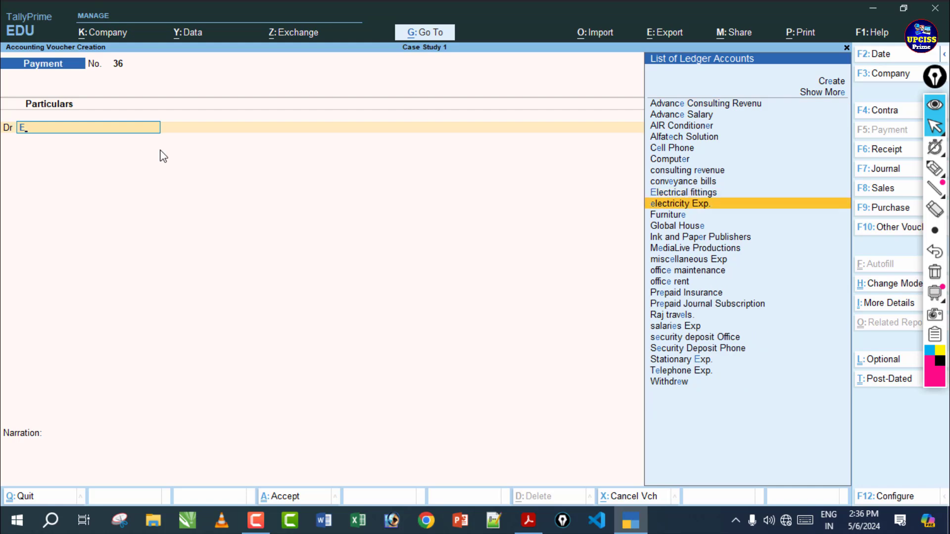
key("Return")
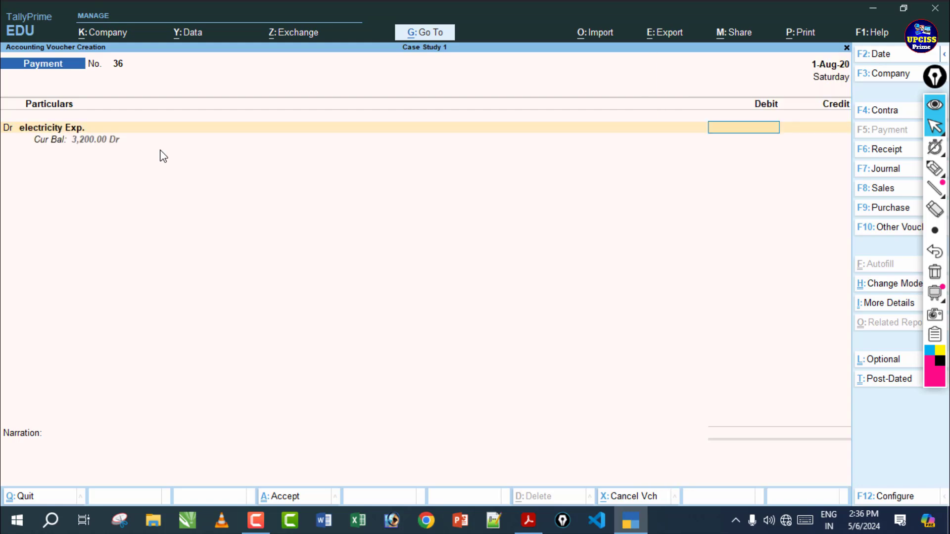
Check transaction 55 in the case study PDF and enter 950 as the electricity expense debit amount in TallyPrime
left_click(528, 520)
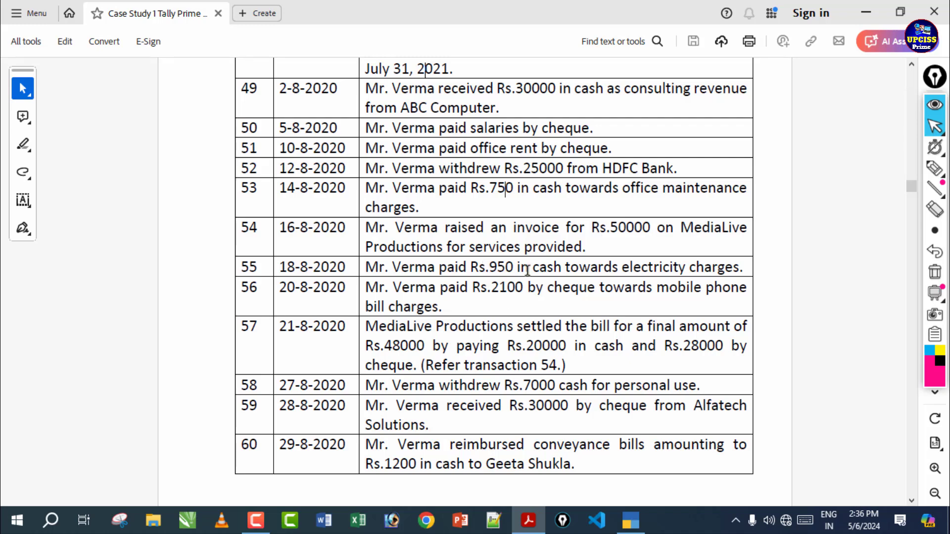
left_click(630, 520)
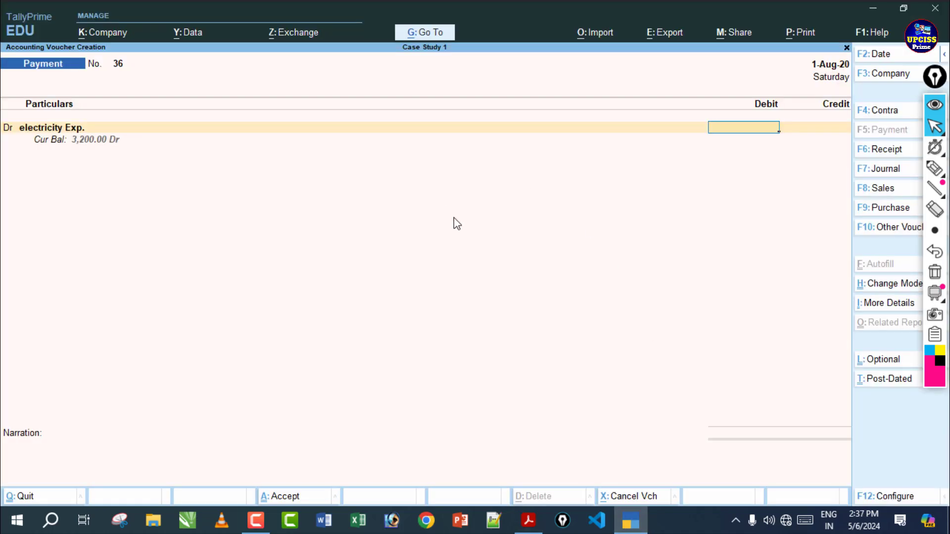
type("950")
key("Return")
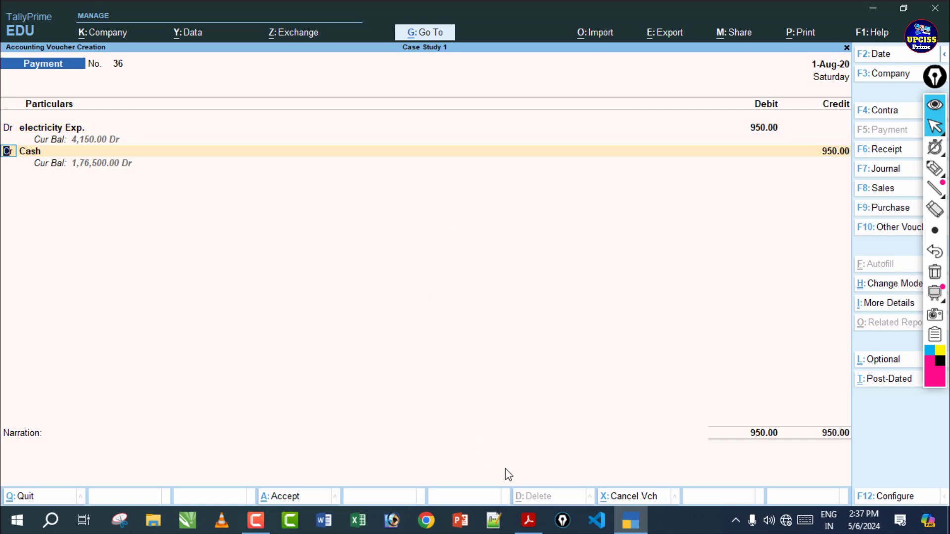
Check the payment mode in the PDF, keep Cash as the credit ledger for 950, and save the electricity voucher without a narration
left_click(528, 520)
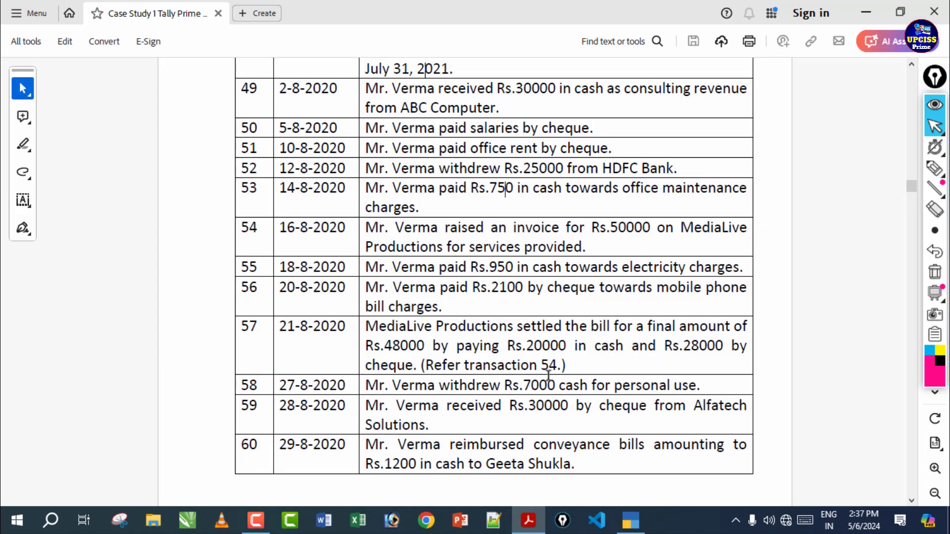
left_click(630, 520)
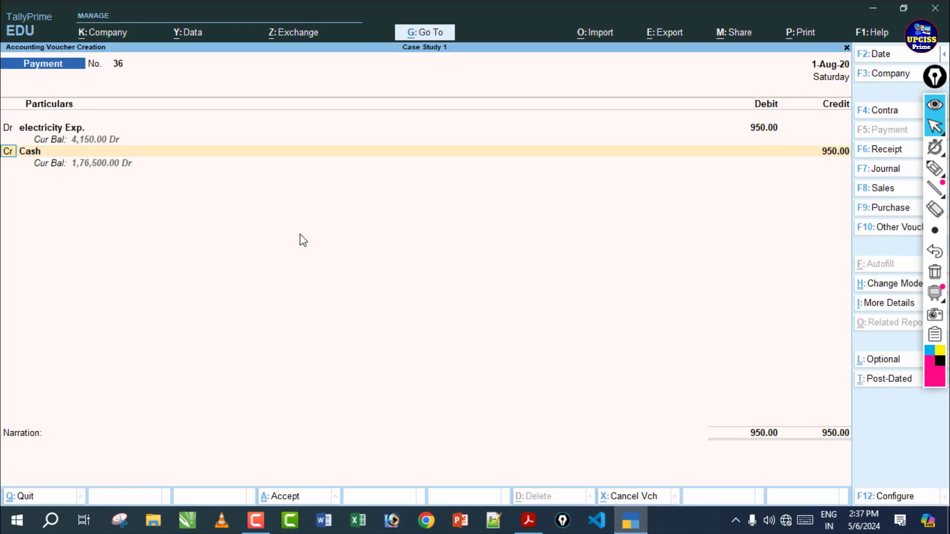
key("Return")
key("Return")
key("Return")
key("Return")
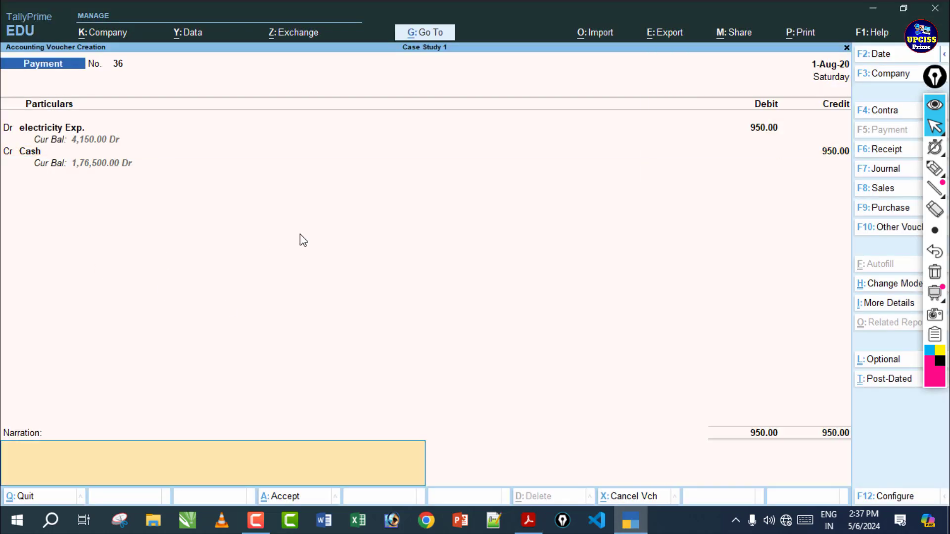
key("Return")
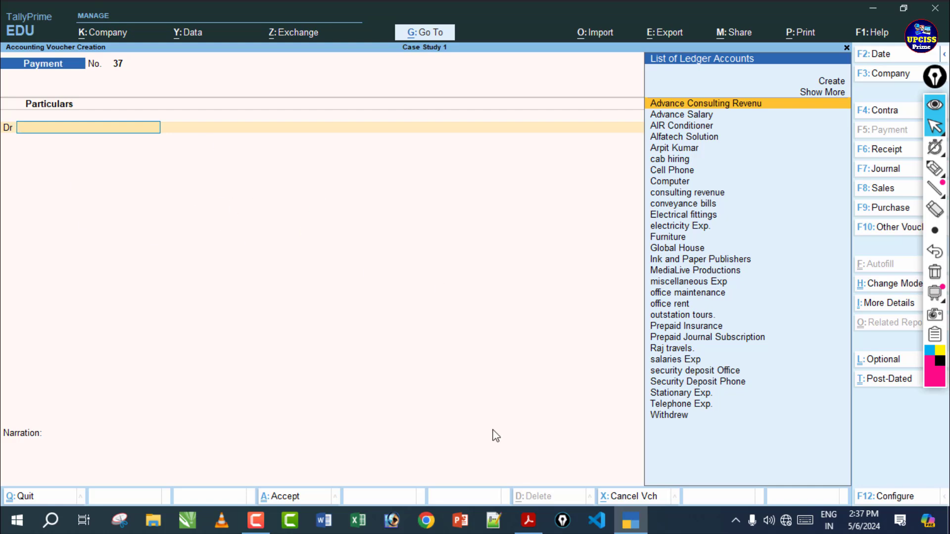
Switch to the case study PDF and mark the Rs.2100, cheque and mobile phone wording in transaction 56, erasing the marks
left_click(531, 521)
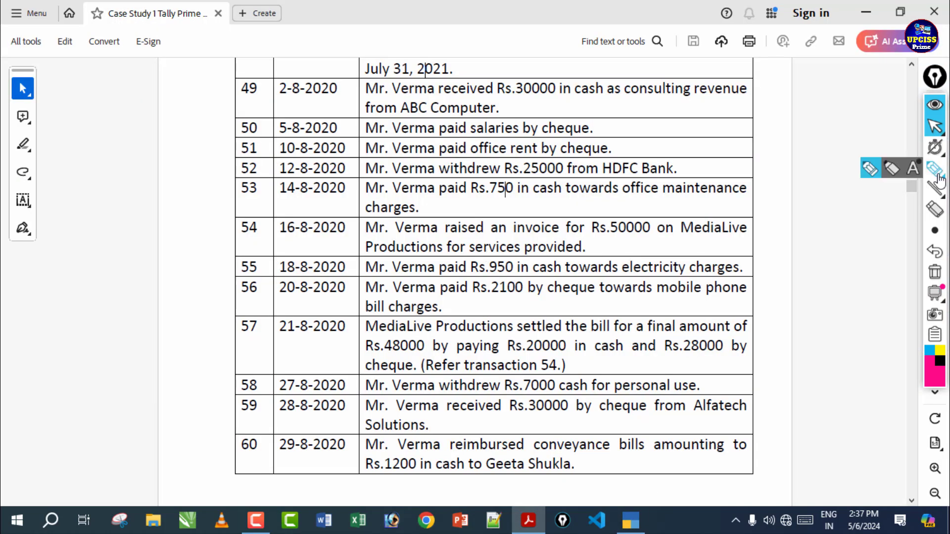
left_click(936, 173)
left_click_drag(367, 297, 536, 295)
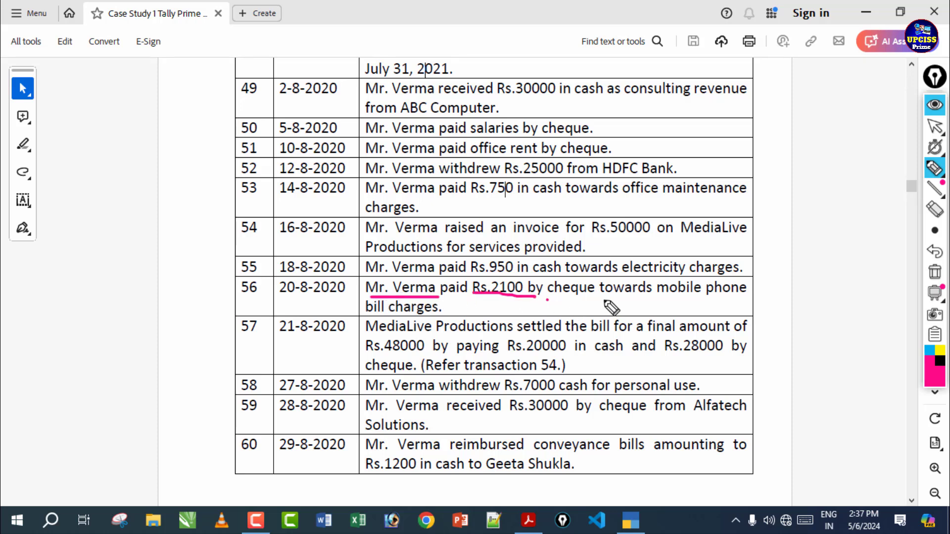
left_click_drag(605, 300, 702, 302)
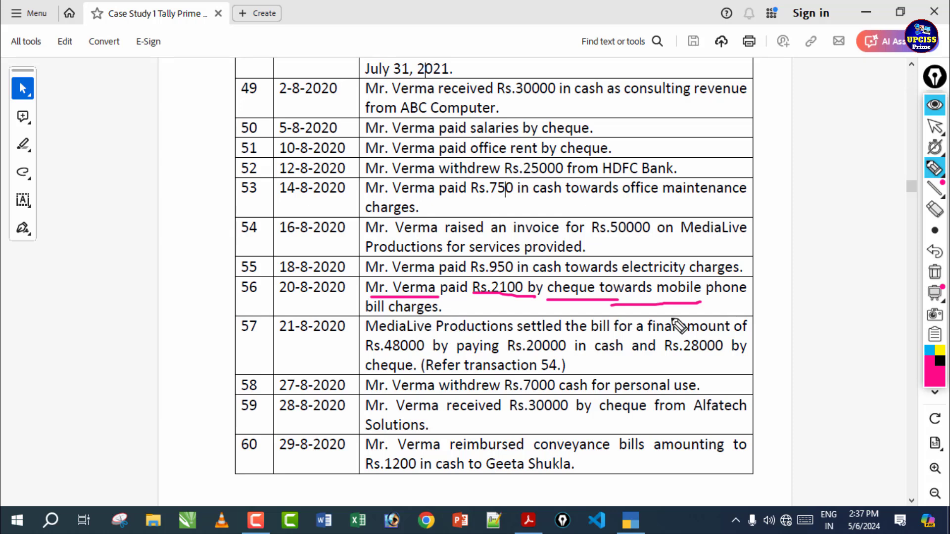
left_click(936, 272)
left_click(649, 301)
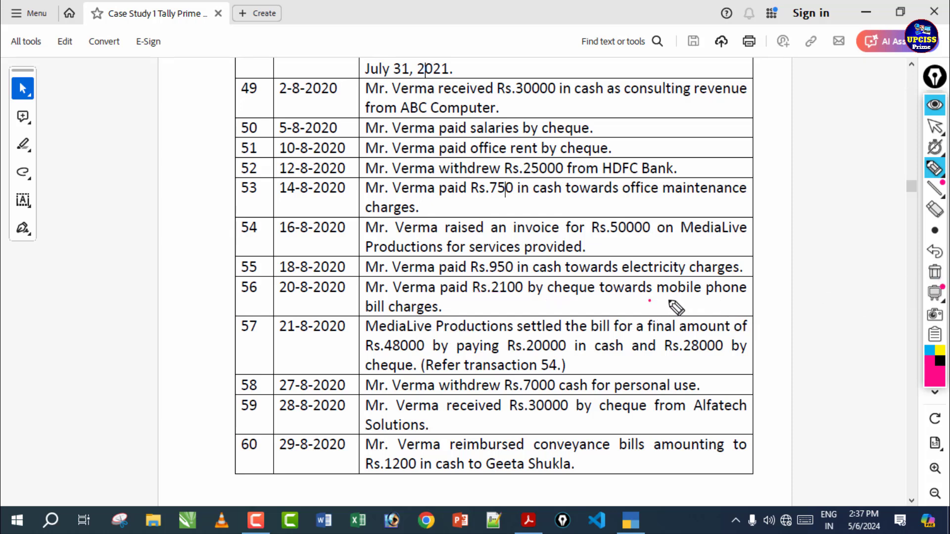
left_click_drag(669, 301, 747, 293)
left_click_drag(550, 280, 553, 313)
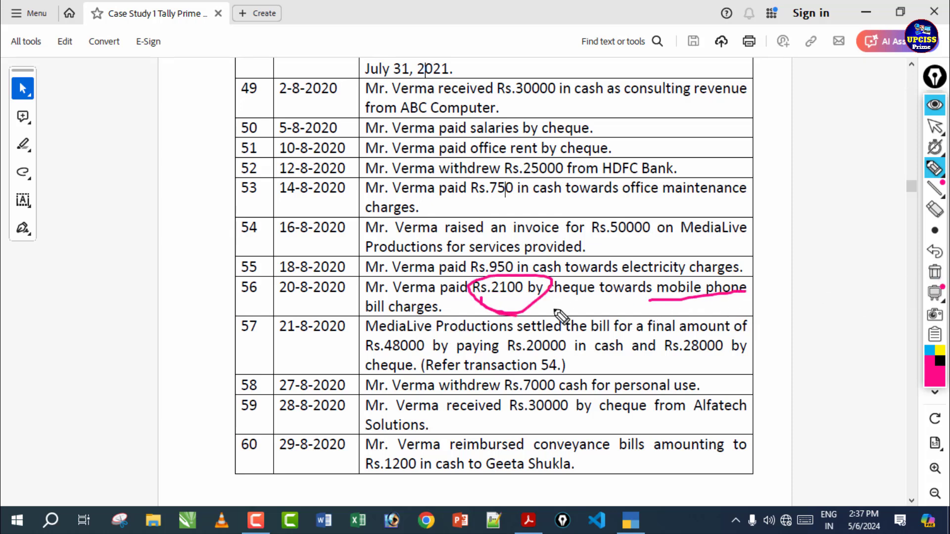
left_click(935, 272)
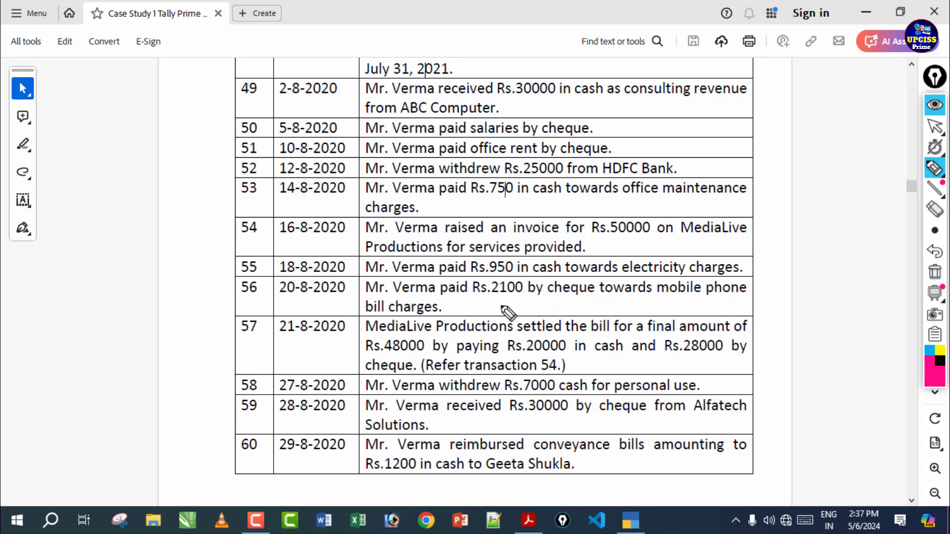
Draw freehand explanatory notes around transactions 56 to 58, underline the Rs.30000 cheque receipt in transaction 59, and clear all markings
mouse_move(678, 300)
left_mouse_down()
mouse_move(713, 332)
mouse_move(689, 333)
left_mouse_up()
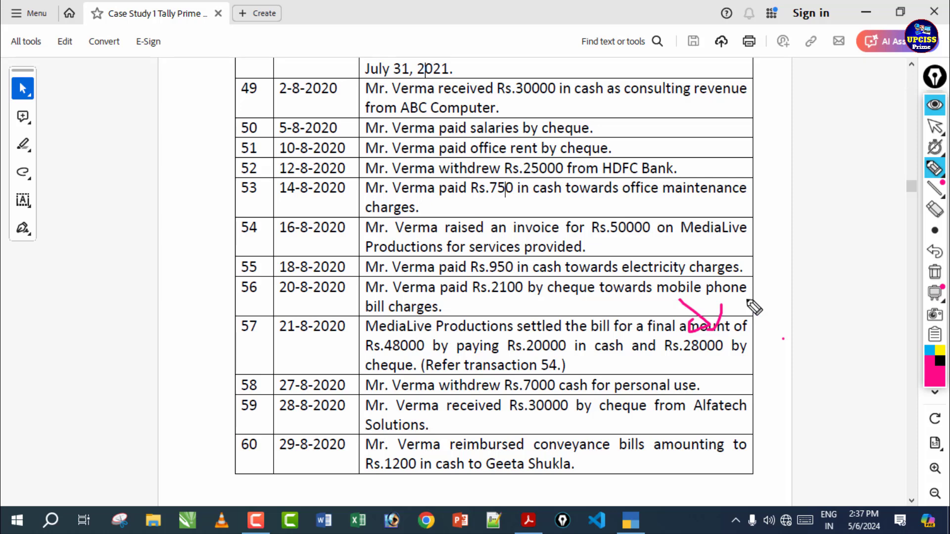
mouse_move(686, 358)
left_mouse_down()
mouse_move(711, 388)
mouse_move(693, 353)
mouse_move(726, 351)
left_mouse_up()
mouse_move(733, 360)
left_mouse_down()
mouse_move(761, 380)
mouse_move(781, 351)
mouse_move(797, 365)
left_mouse_up()
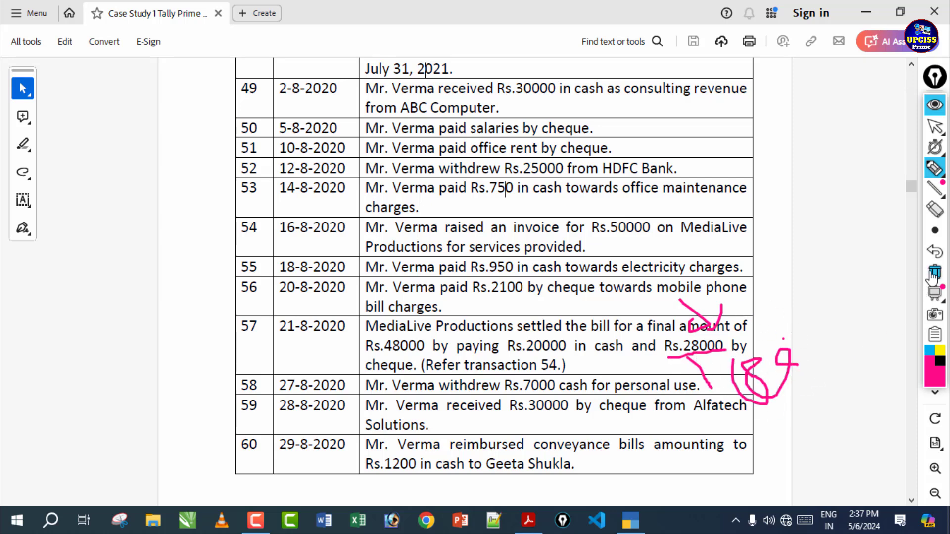
left_click(934, 274)
mouse_move(623, 299)
left_mouse_down()
mouse_move(643, 324)
mouse_move(771, 324)
left_mouse_up()
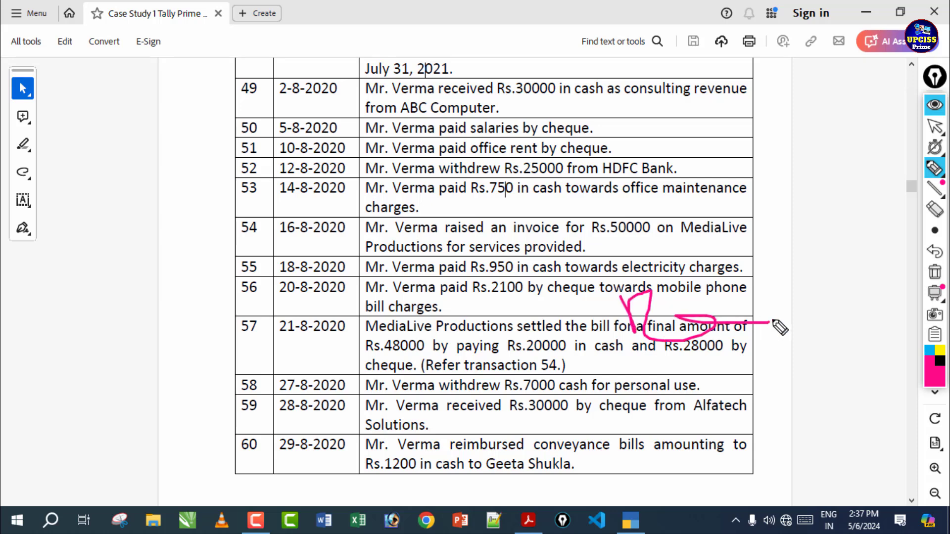
mouse_move(565, 299)
left_mouse_down()
mouse_move(589, 387)
mouse_move(702, 385)
left_mouse_up()
left_click_drag(706, 376, 807, 380)
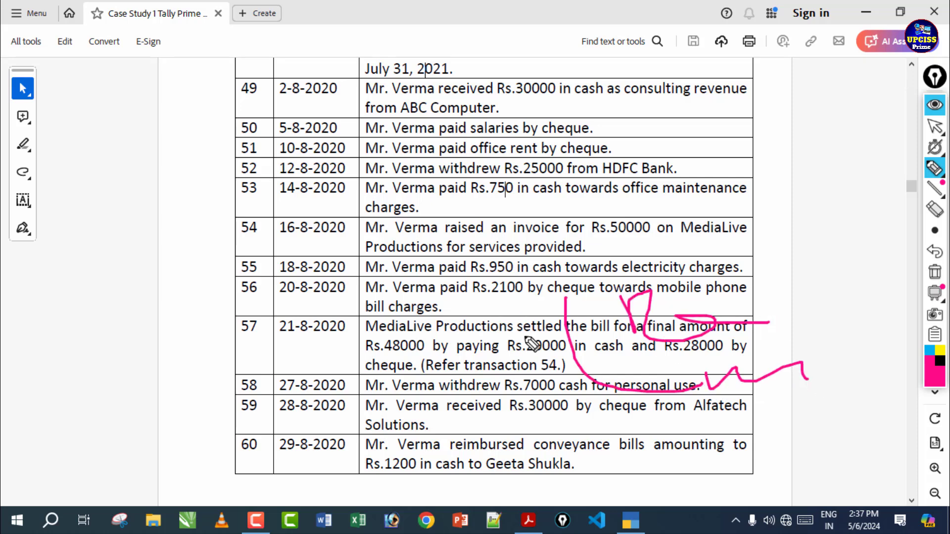
left_click_drag(512, 321, 646, 325)
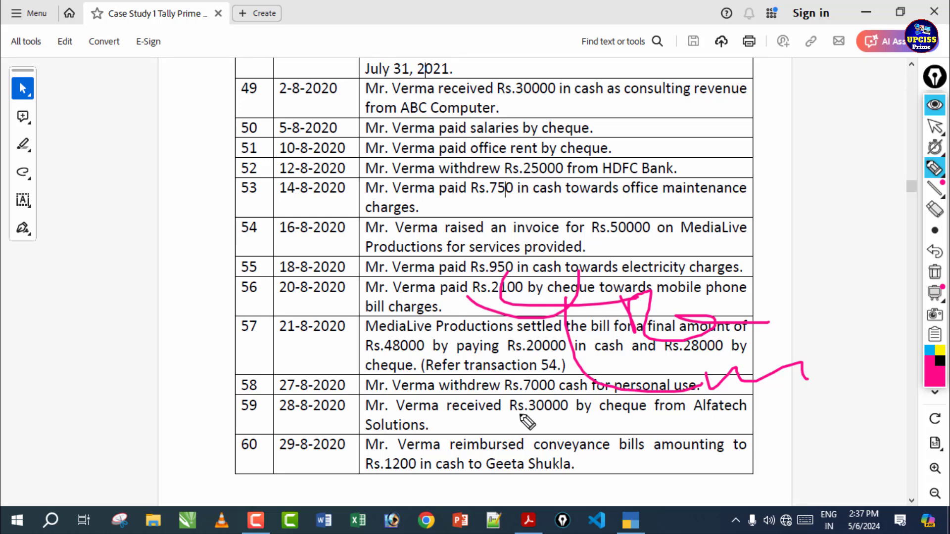
left_click_drag(518, 417, 748, 424)
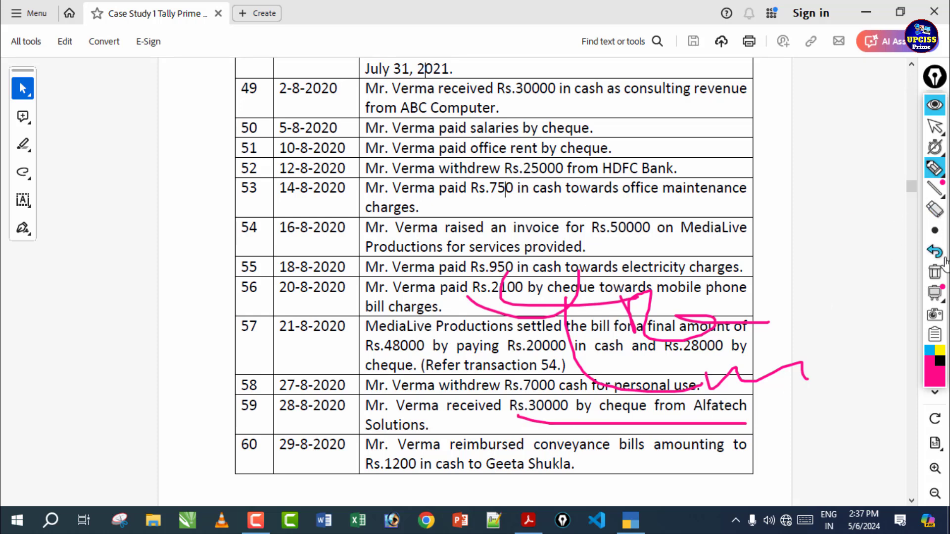
left_click(935, 272)
left_click(936, 129)
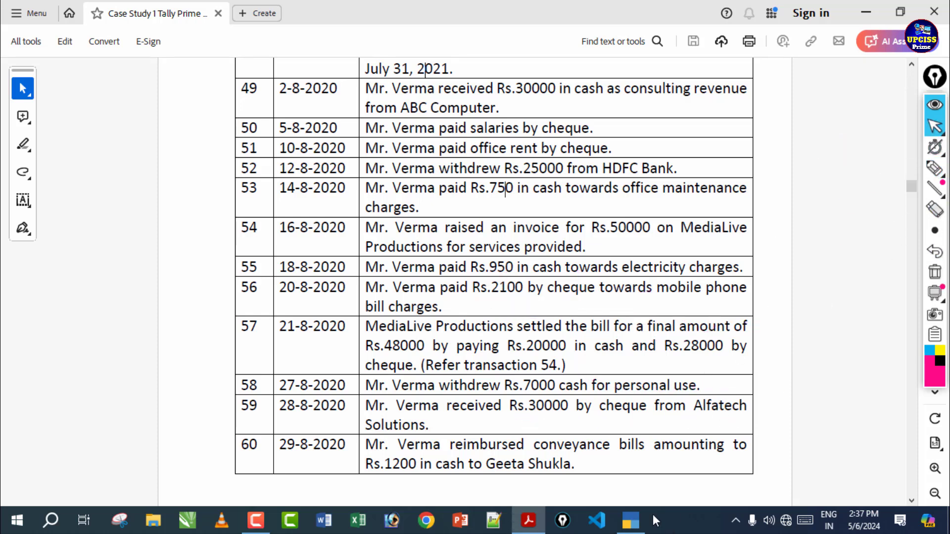
In the open TallyPrime Payment voucher, debit Telephone Exp. with 2100, checking the amount in the PDF
left_click(630, 520)
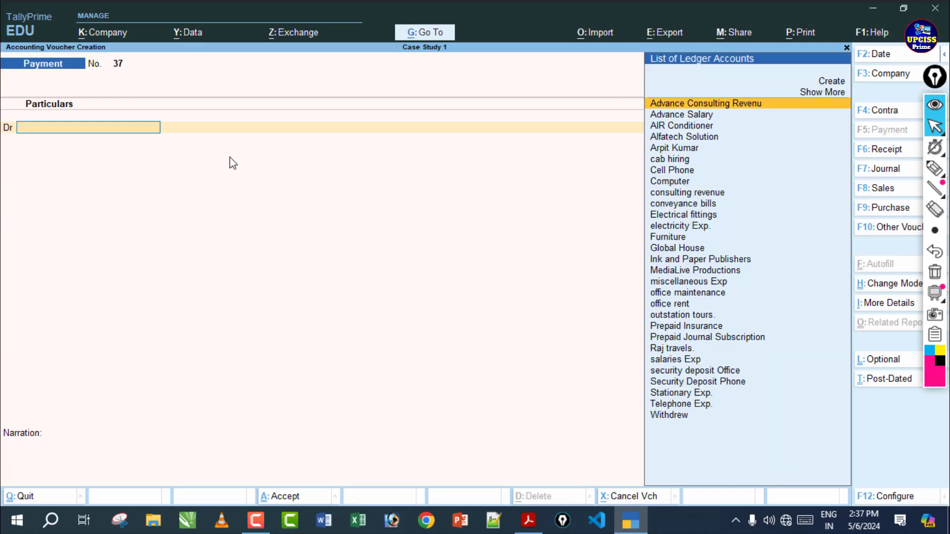
type("Te")
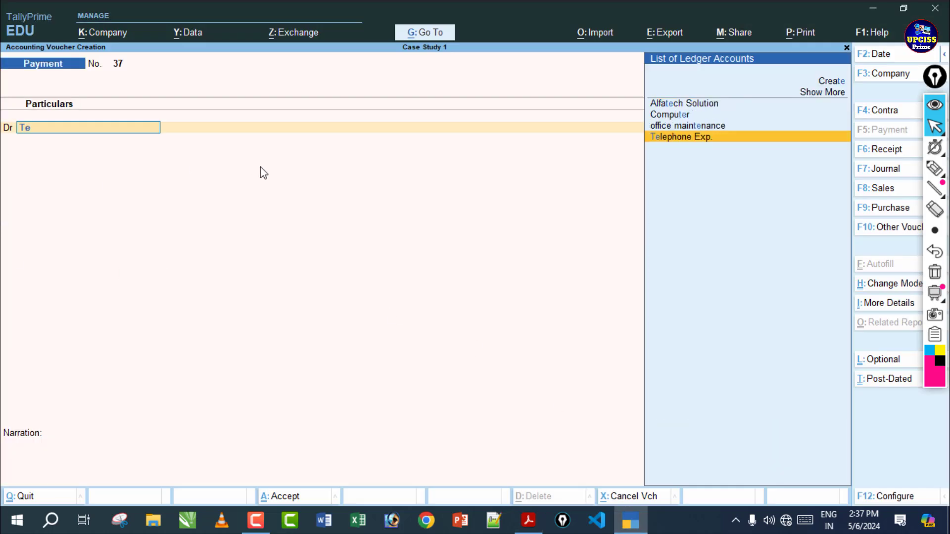
key("Return")
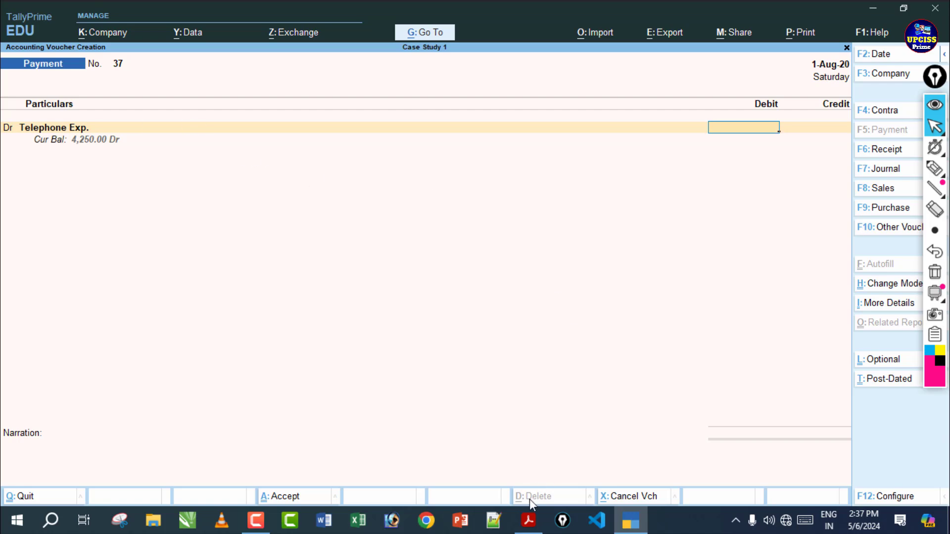
left_click(529, 520)
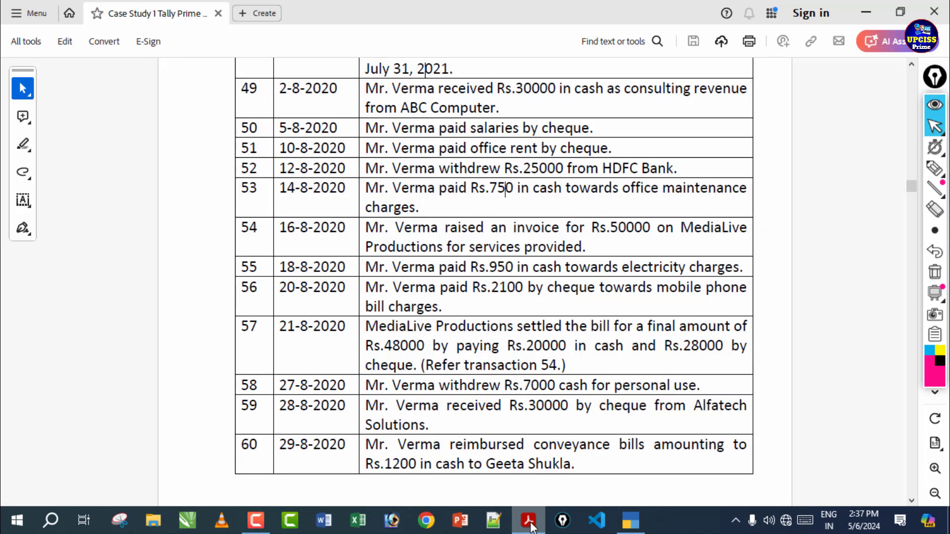
left_click(530, 522)
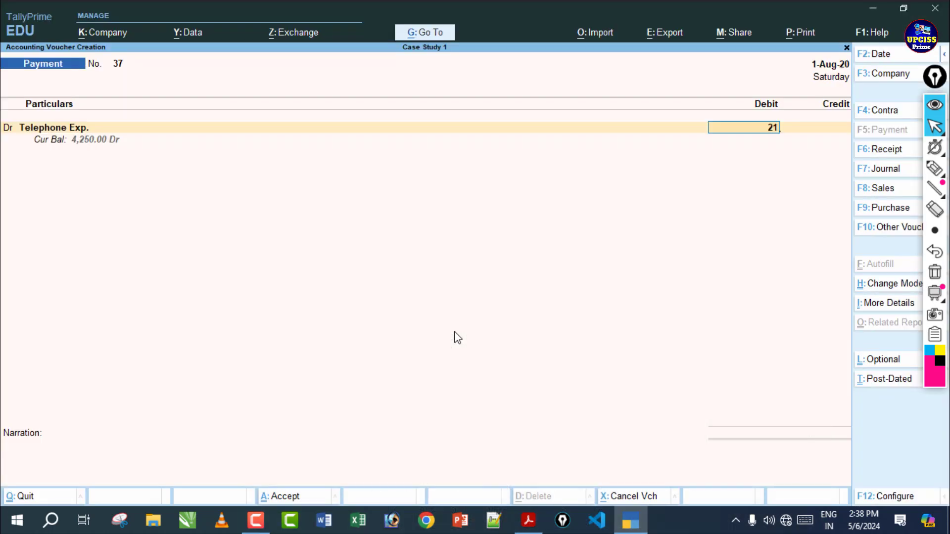
key("Return")
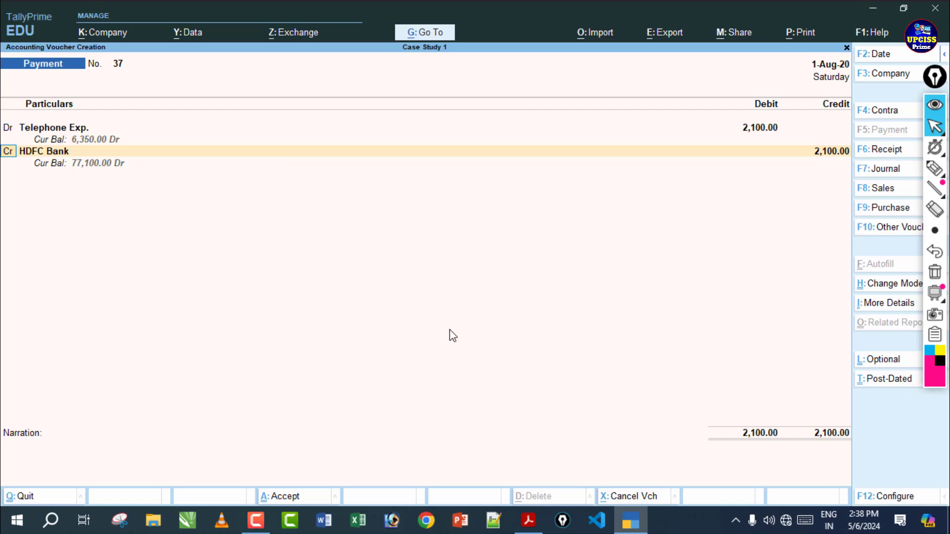
Check the payment mode of transaction 56 in the case study PDF and return to the TallyPrime payment voucher
left_click(529, 520)
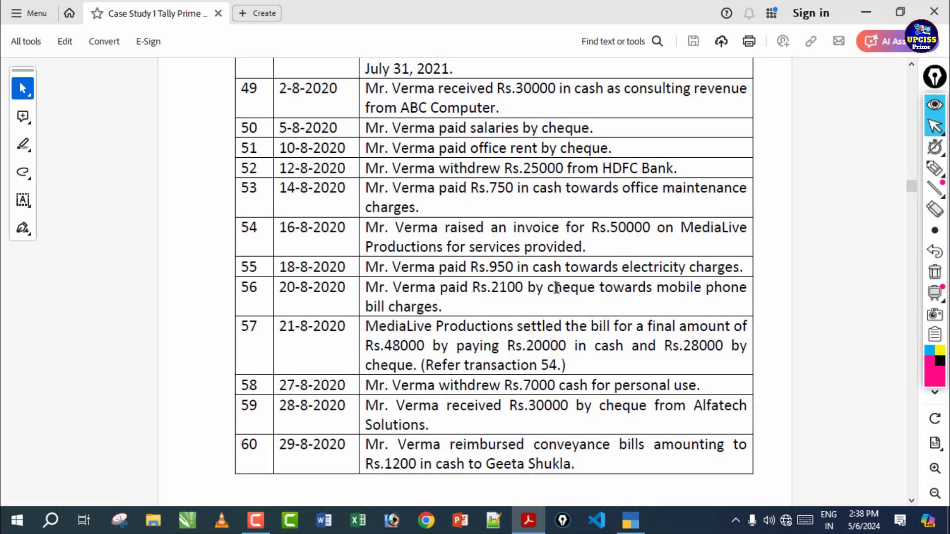
left_click_drag(552, 288, 599, 288)
left_click(535, 331)
left_click(629, 518)
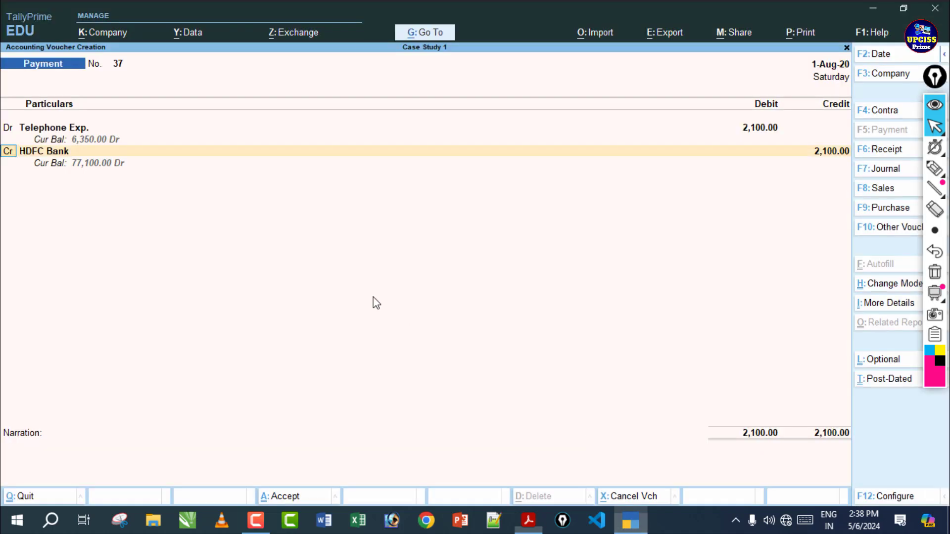
Keep HDFC Bank as the credit ledger for 2100, accept the cheque allocation without an instrument number, and save the voucher without a narration
key("Return")
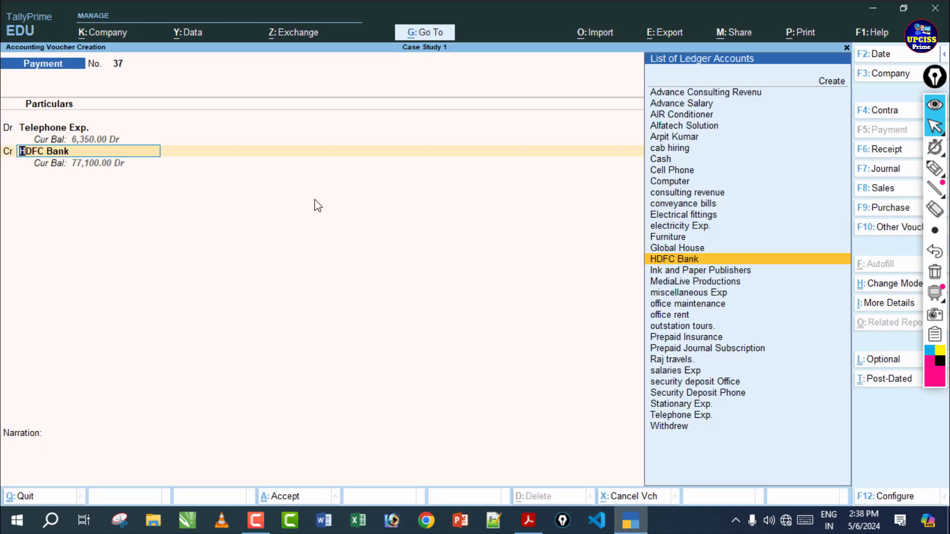
key("Return")
key("Return")
key("Return")
key("Return")
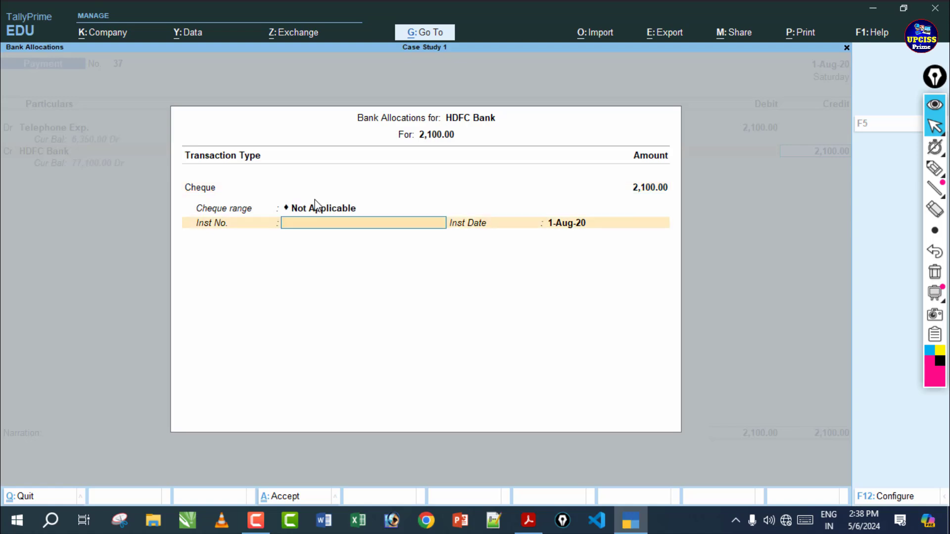
key("Return")
key("Return")
key("Return")
key("Return")
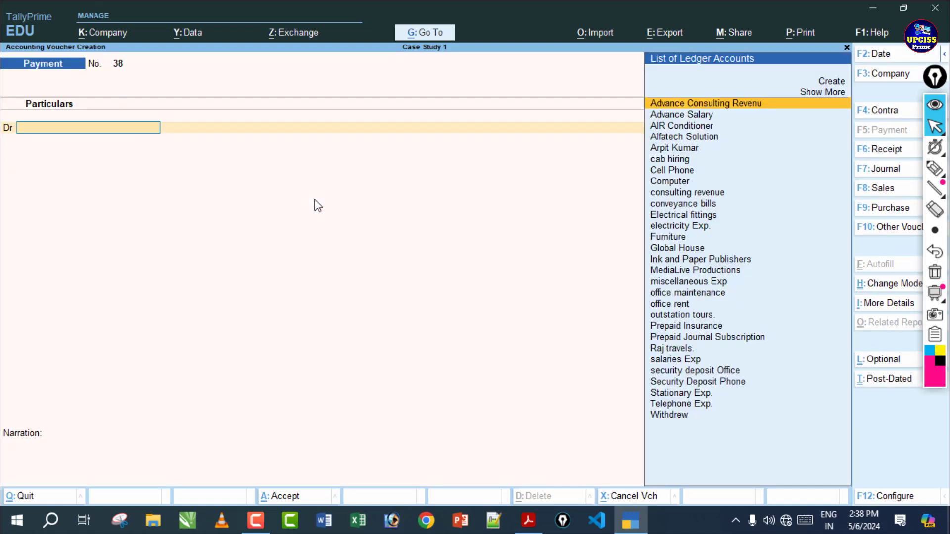
Switch to the case study PDF, underline the Rs.20000 cash and Rs.28000 cheque payments in transaction 57, and erase the marks
left_click(528, 520)
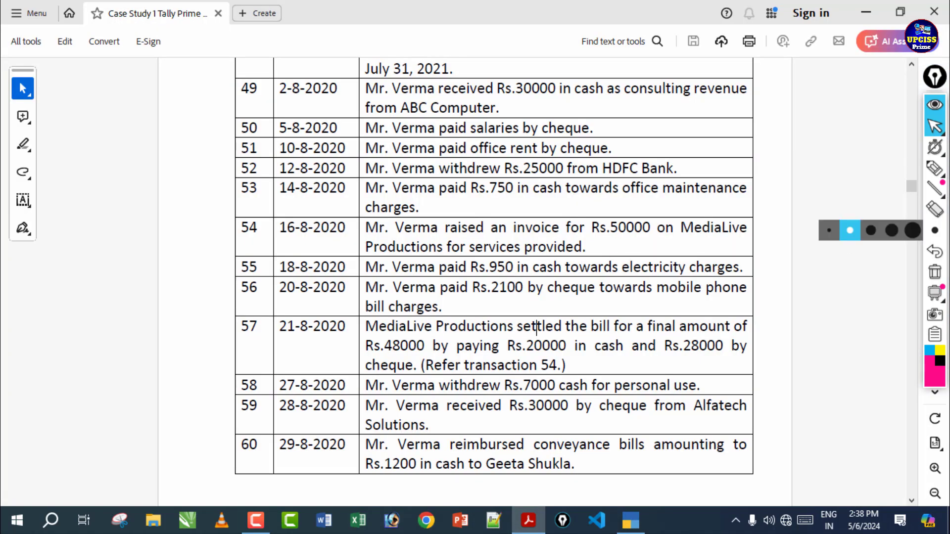
left_click(935, 171)
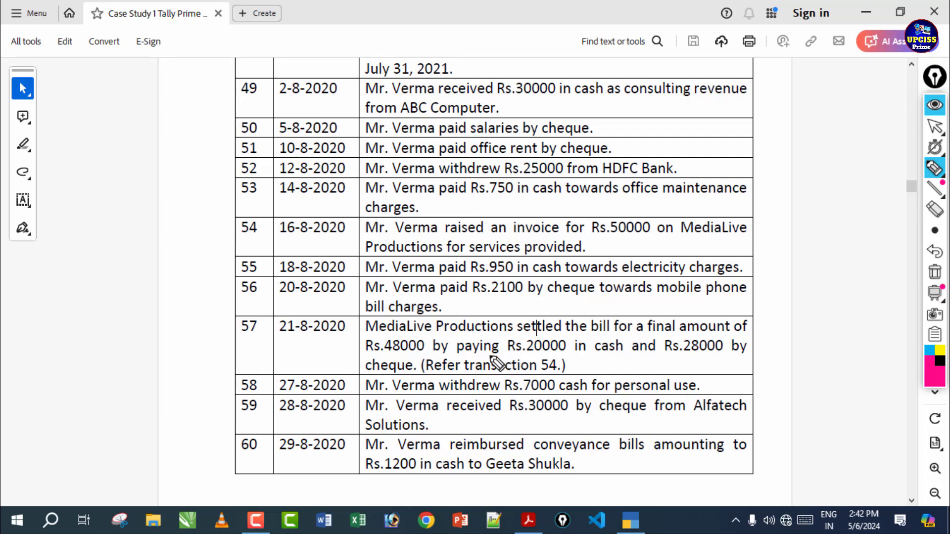
left_click_drag(456, 352, 731, 353)
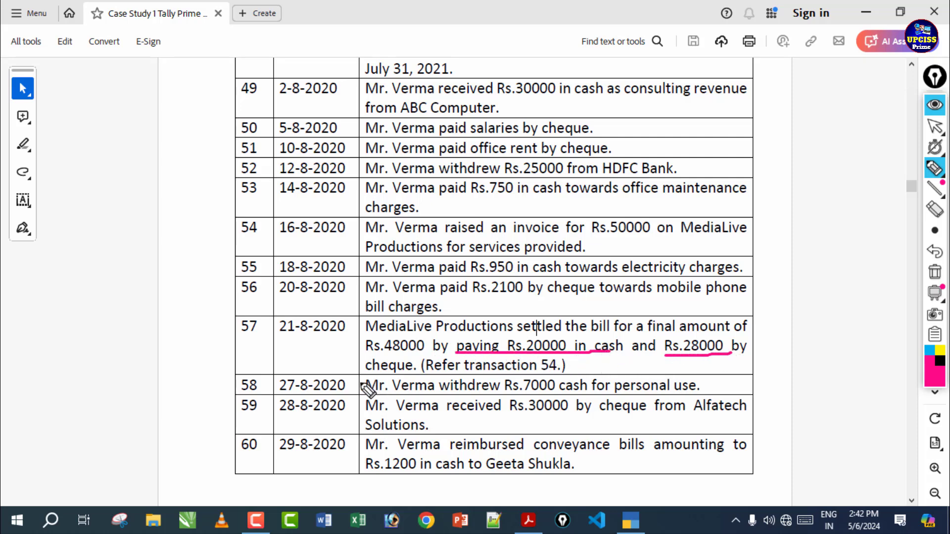
left_click_drag(382, 375, 424, 373)
left_click(940, 272)
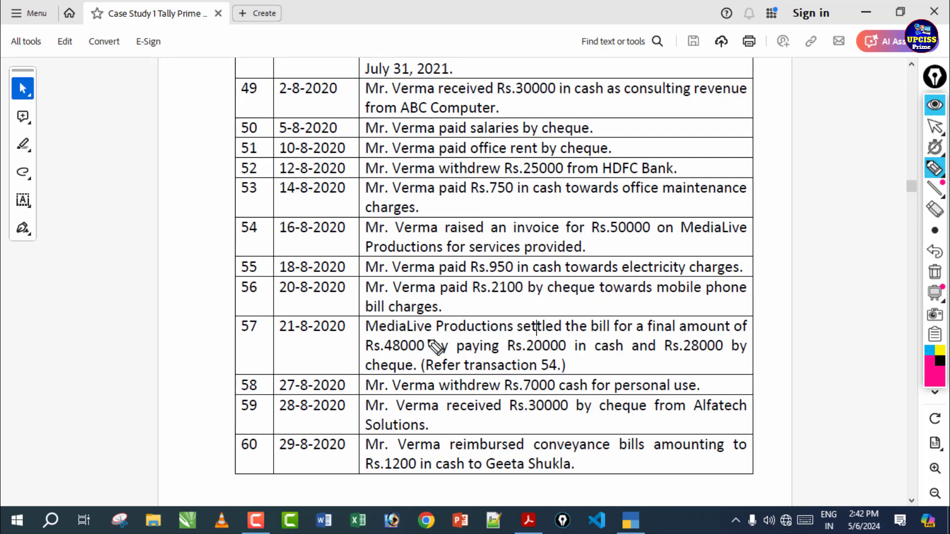
Circle Rs.48000 in transaction 57, underline the bill settlement wording and Rs.20000, and clear the markings
left_click_drag(429, 346, 314, 341)
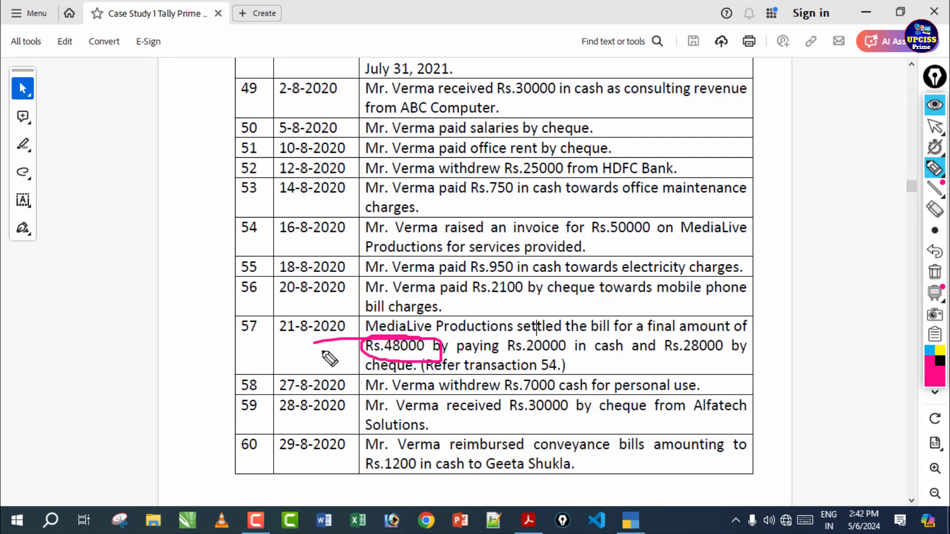
left_click_drag(484, 334, 688, 329)
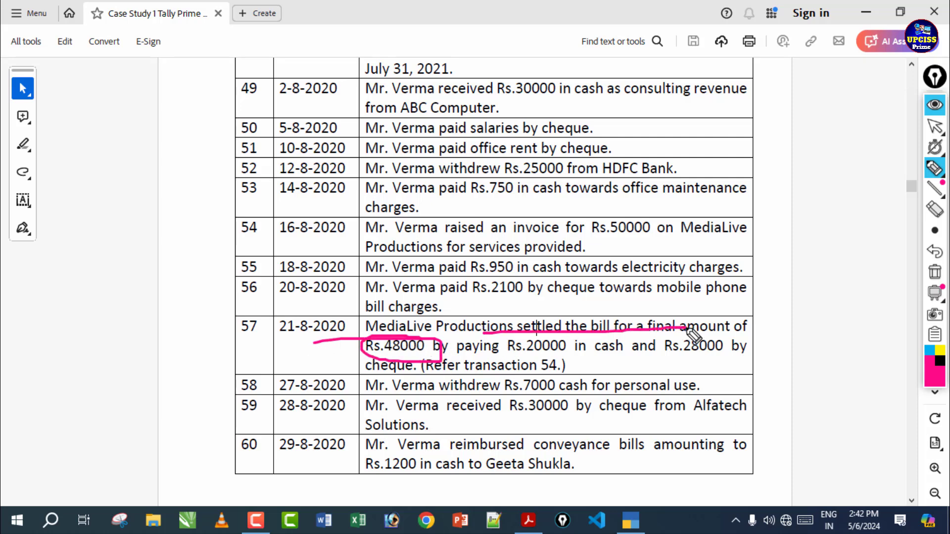
left_click_drag(495, 355, 578, 354)
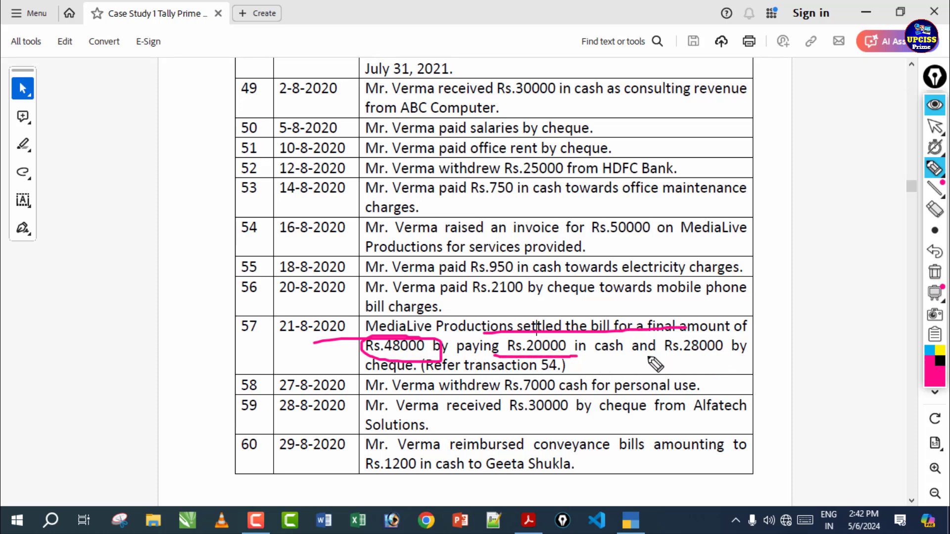
left_click(935, 272)
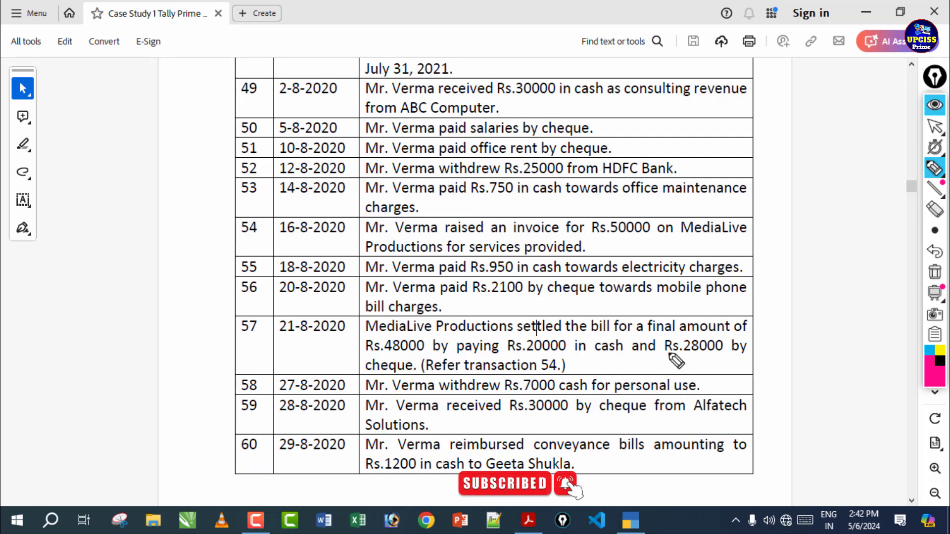
Mark transaction 54's number, MediaLive and Rs.50000, compare them with Rs.48000 in transaction 57, and erase the marks
mouse_move(211, 236)
left_mouse_down()
mouse_move(256, 243)
mouse_move(231, 239)
left_mouse_up()
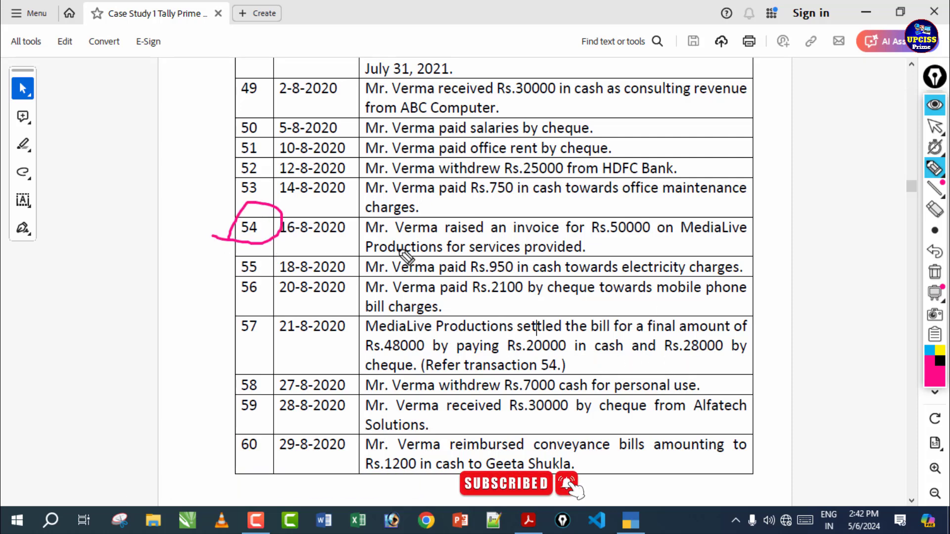
left_click_drag(687, 238, 751, 236)
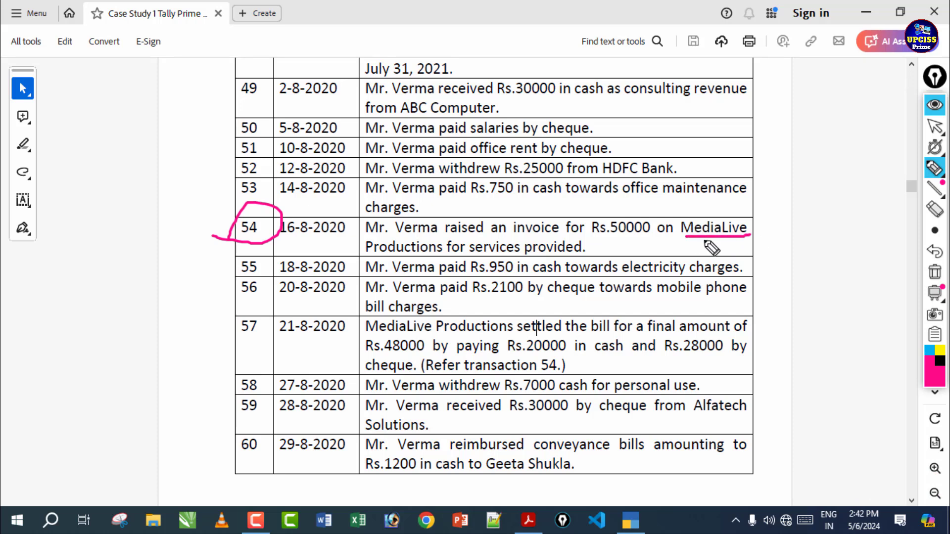
mouse_move(415, 216)
left_mouse_down()
mouse_move(541, 203)
mouse_move(622, 209)
left_mouse_up()
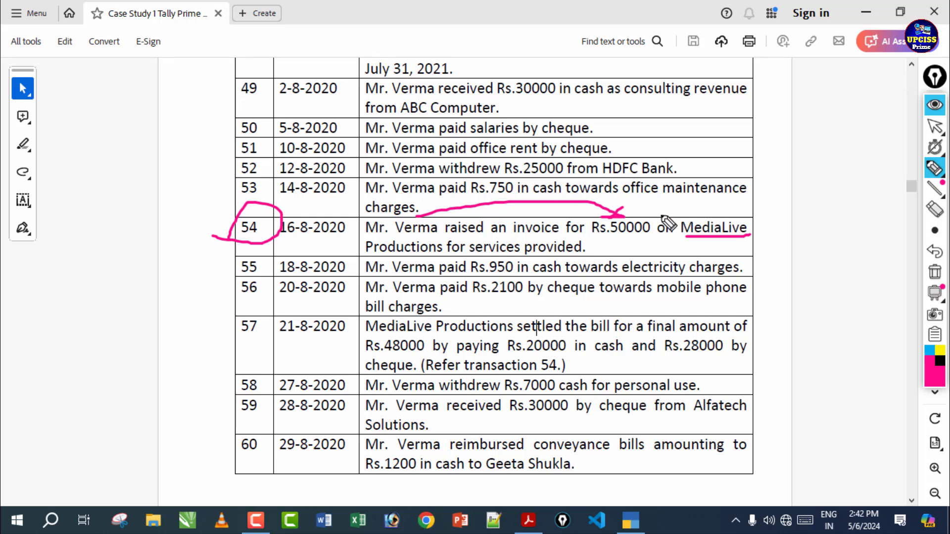
left_click(935, 272)
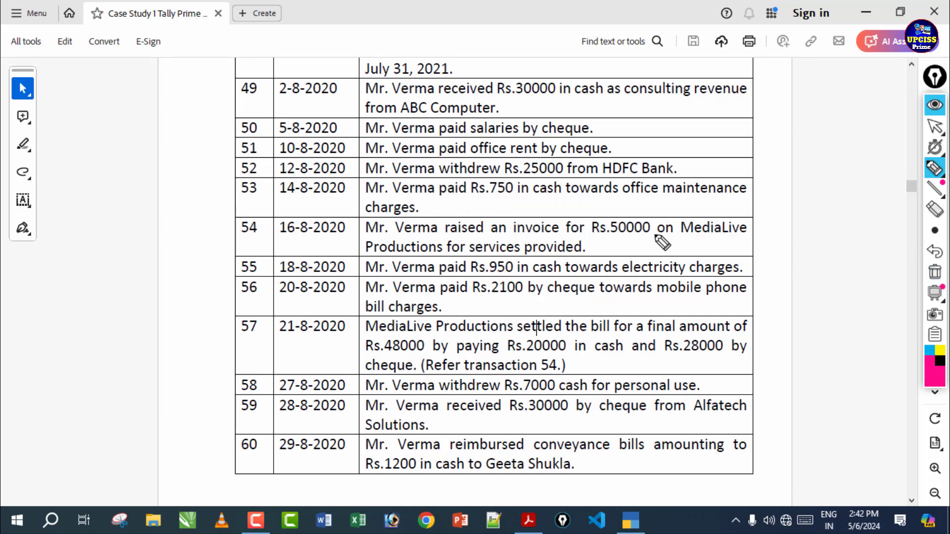
left_click_drag(346, 354, 424, 357)
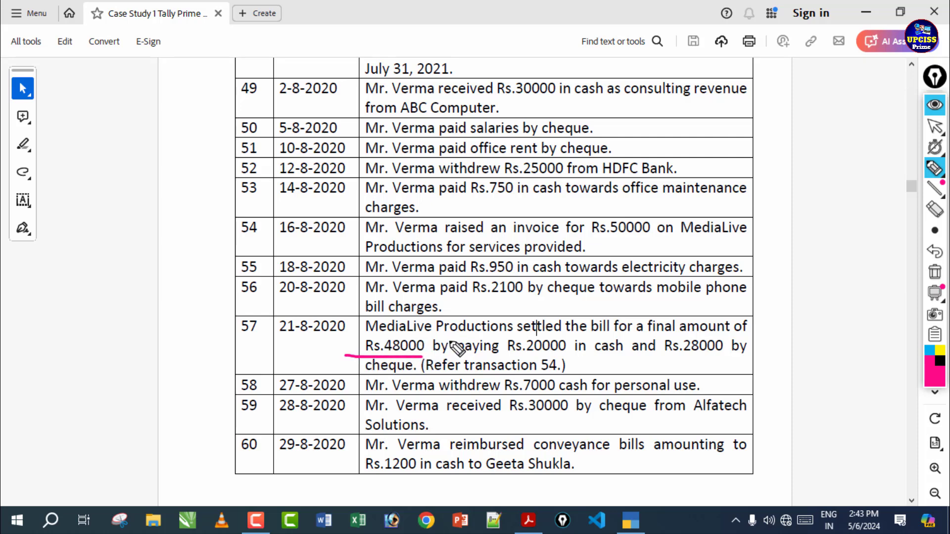
mouse_move(603, 240)
left_mouse_down()
mouse_move(673, 217)
mouse_move(612, 217)
mouse_move(621, 236)
left_mouse_up()
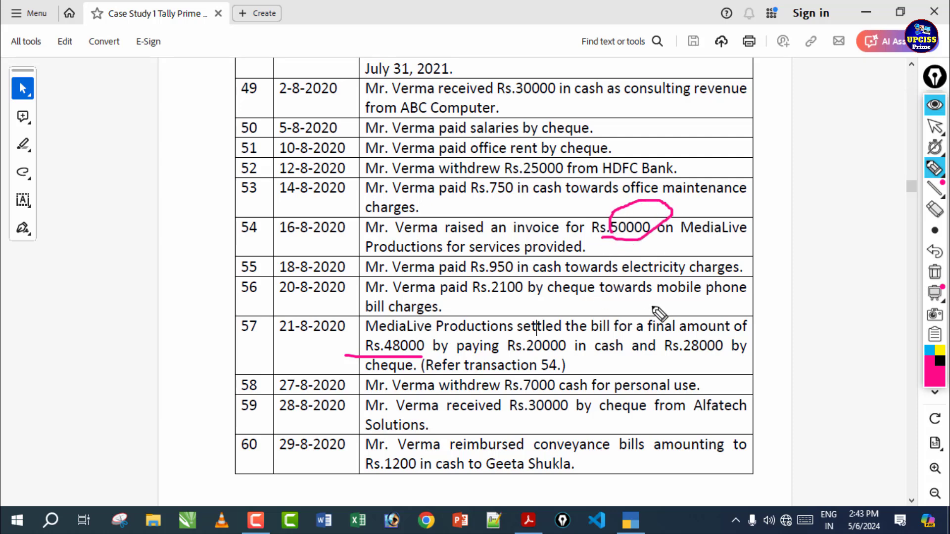
mouse_move(569, 316)
left_mouse_down()
mouse_move(614, 316)
mouse_move(678, 287)
mouse_move(599, 349)
left_mouse_up()
left_click(935, 274)
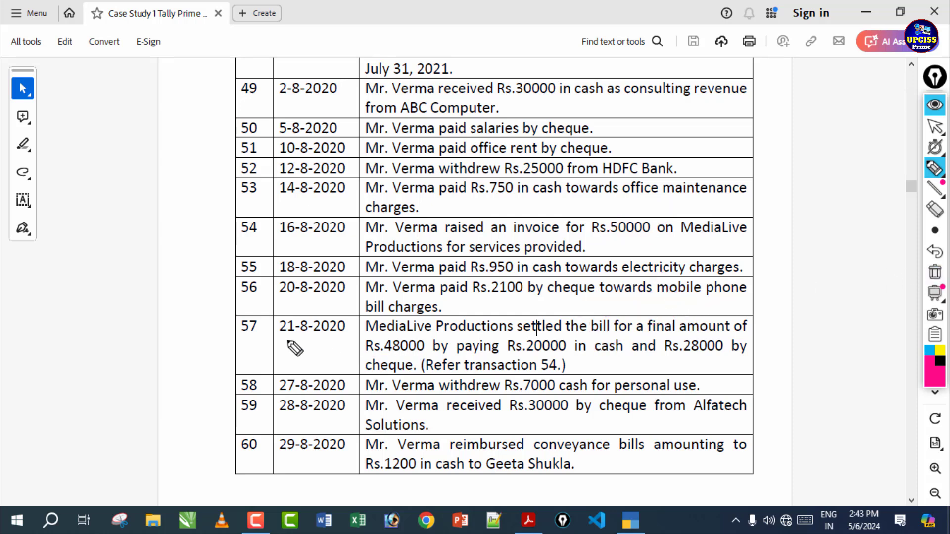
Draw freehand explanatory notes below the number and date of transaction 57, and clear them
mouse_move(286, 340)
left_mouse_down()
mouse_move(309, 354)
mouse_move(336, 338)
left_mouse_up()
mouse_move(228, 348)
left_mouse_down()
mouse_move(242, 362)
mouse_move(297, 373)
left_mouse_up()
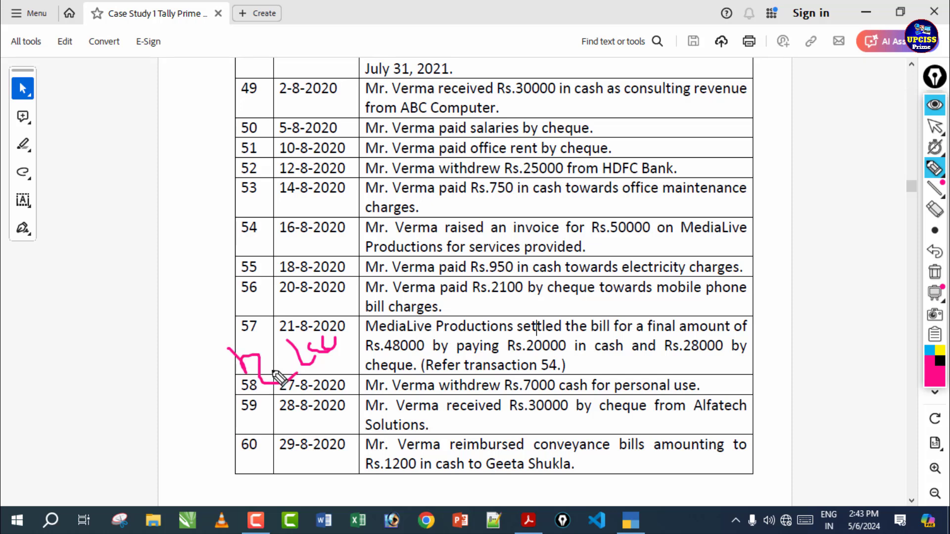
mouse_move(233, 388)
left_mouse_down()
mouse_move(261, 395)
mouse_move(277, 359)
left_mouse_up()
left_click_drag(244, 331, 269, 367)
left_click_drag(346, 356, 221, 420)
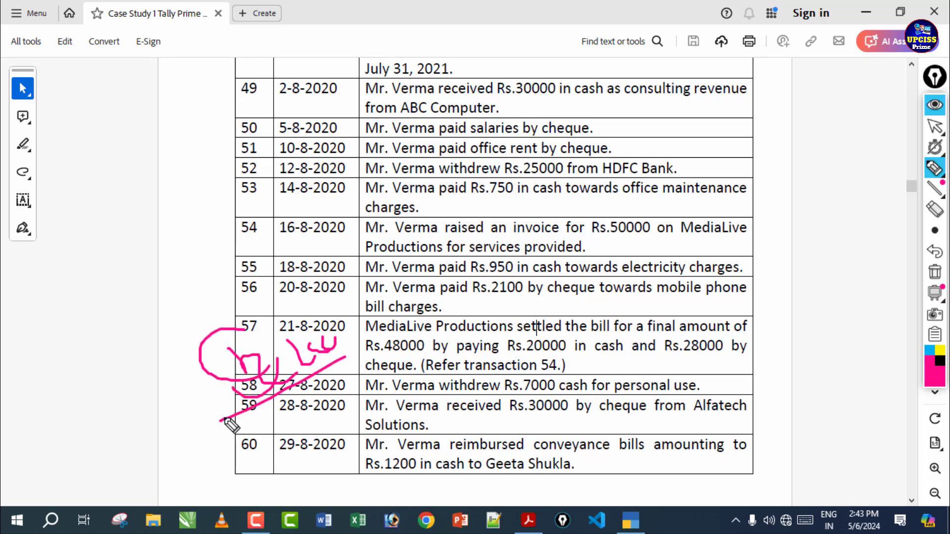
left_click(934, 274)
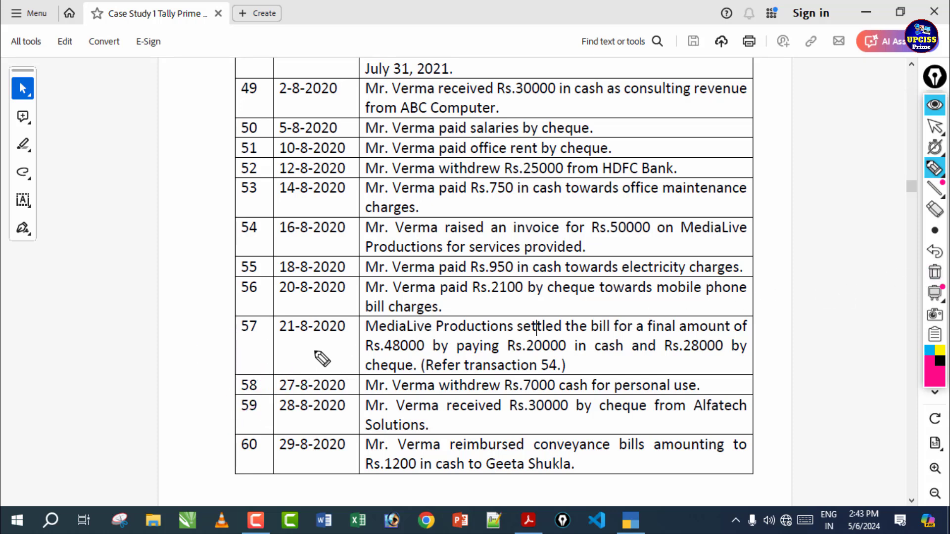
Circle Rs.48000 and underline the cash payment and the MediaLive Productions settlement wording in transaction 57, erasing the marks
mouse_move(362, 356)
left_mouse_down()
mouse_move(426, 347)
mouse_move(405, 366)
mouse_move(612, 352)
left_mouse_up()
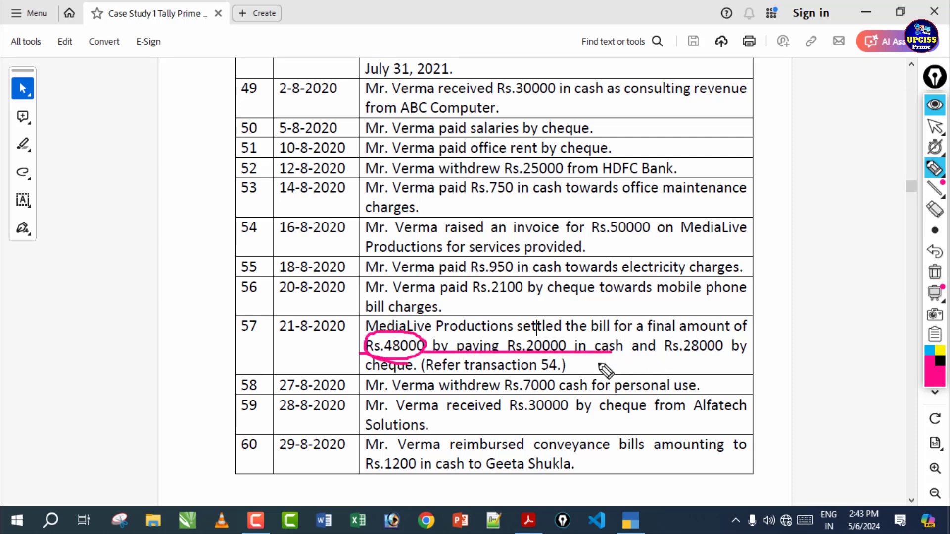
key("ctrl+shift+7")
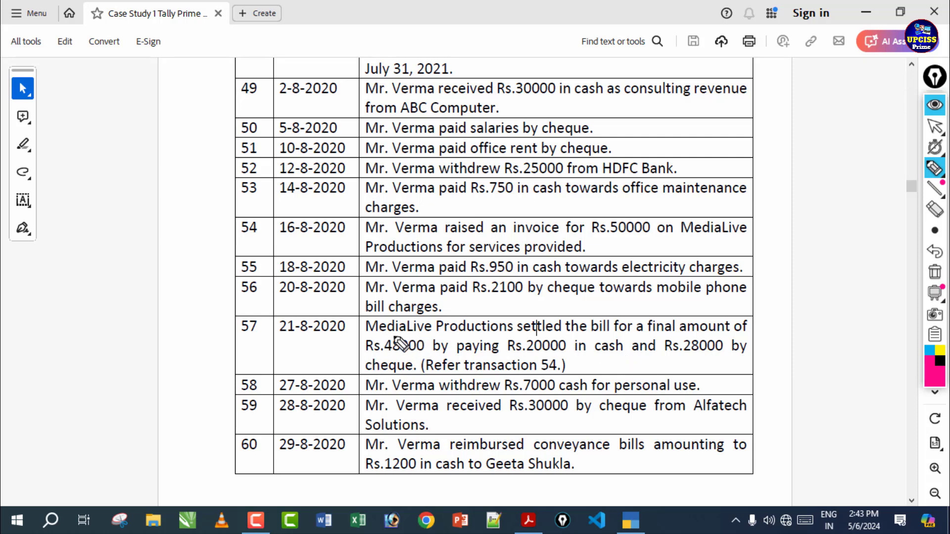
left_click_drag(365, 340, 568, 330)
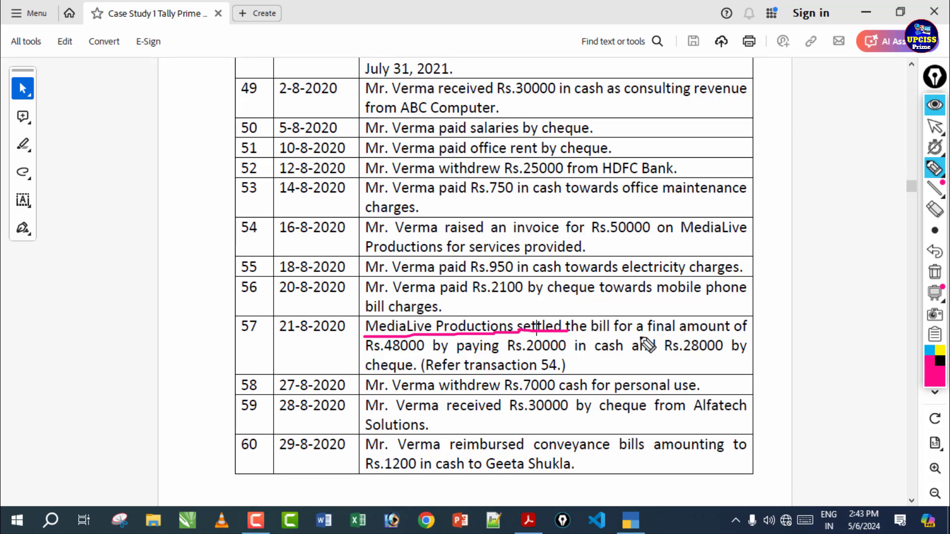
mouse_move(584, 340)
left_mouse_down()
mouse_move(713, 334)
mouse_move(696, 304)
mouse_move(577, 346)
left_mouse_up()
left_click(939, 270)
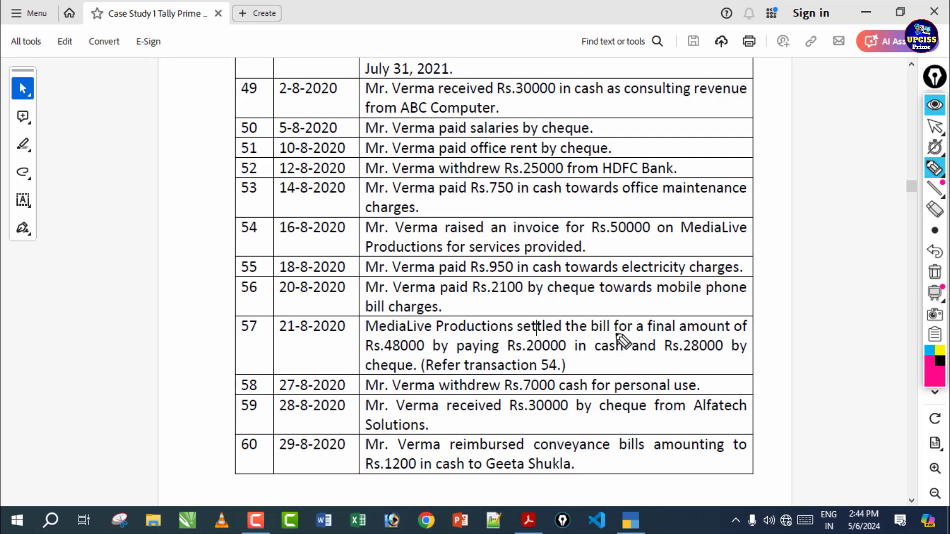
Draw an arrow above transaction 57, underline the final bill wording with a looped freehand note, and clear all markings
mouse_move(442, 312)
left_mouse_down()
mouse_move(625, 309)
mouse_move(547, 303)
mouse_move(445, 321)
left_mouse_up()
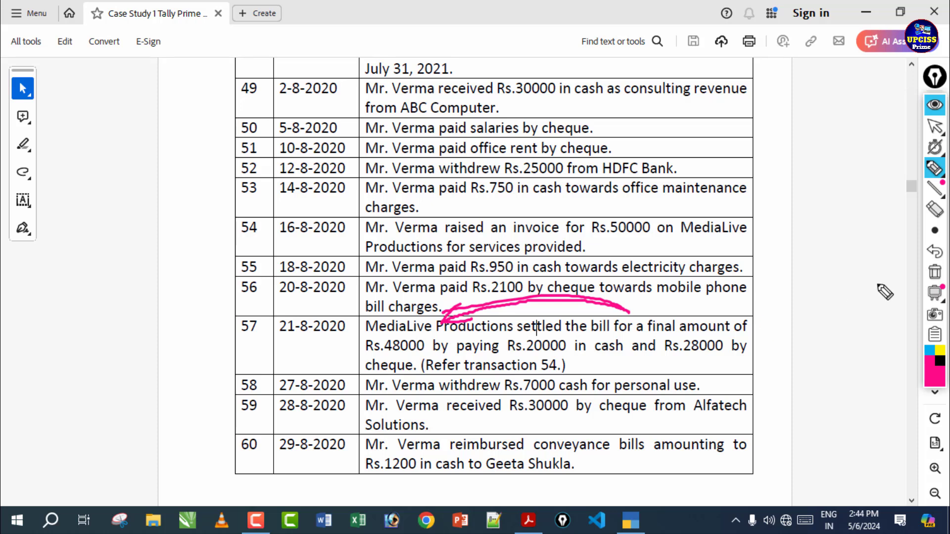
left_click(935, 273)
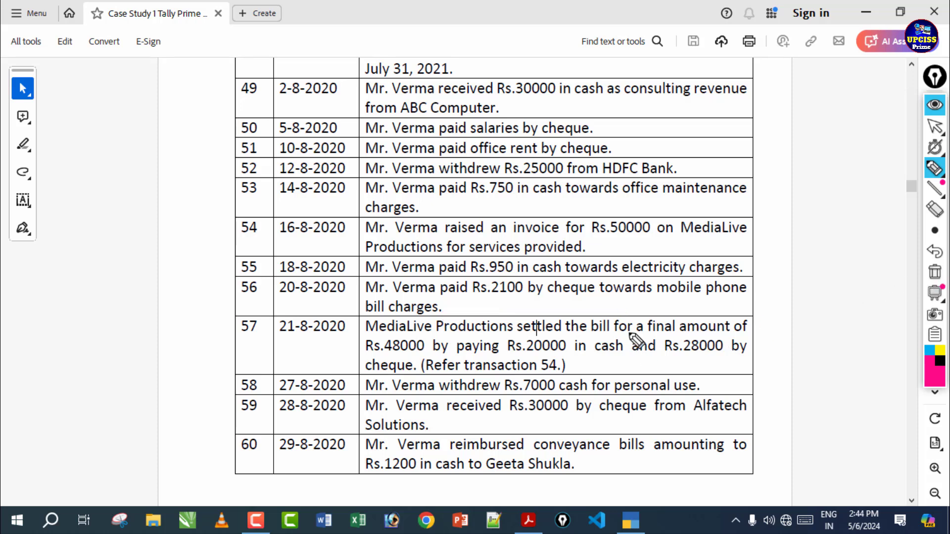
left_click_drag(589, 337, 670, 325)
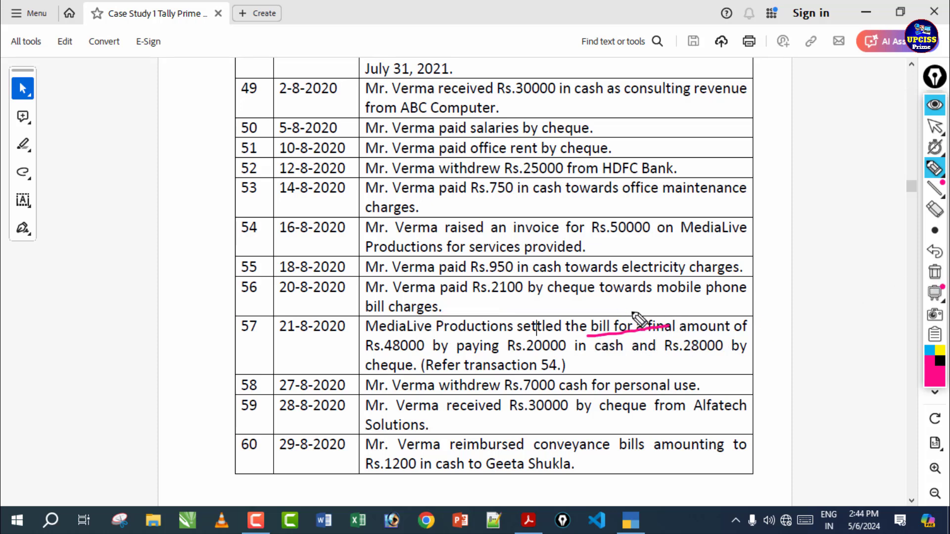
mouse_move(428, 341)
left_mouse_down()
mouse_move(448, 358)
mouse_move(521, 339)
mouse_move(424, 331)
left_mouse_up()
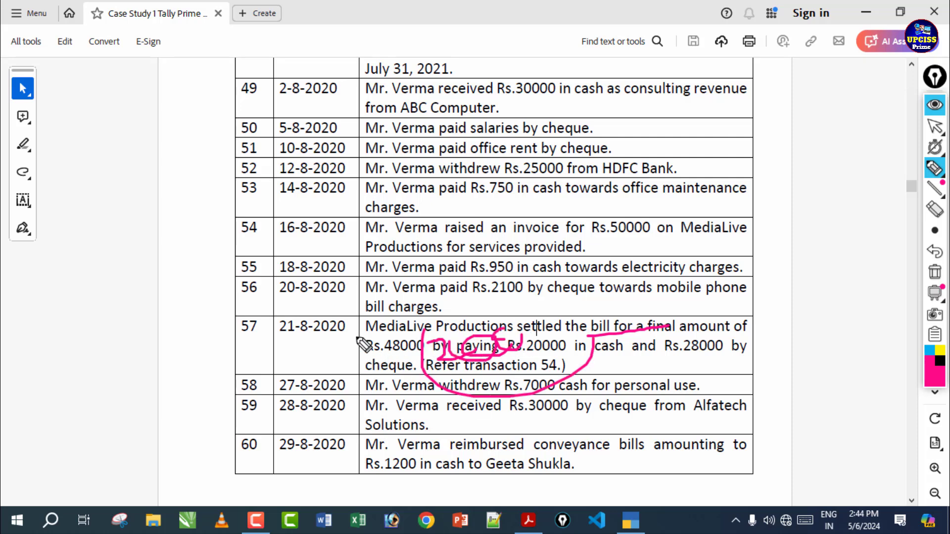
left_click(935, 272)
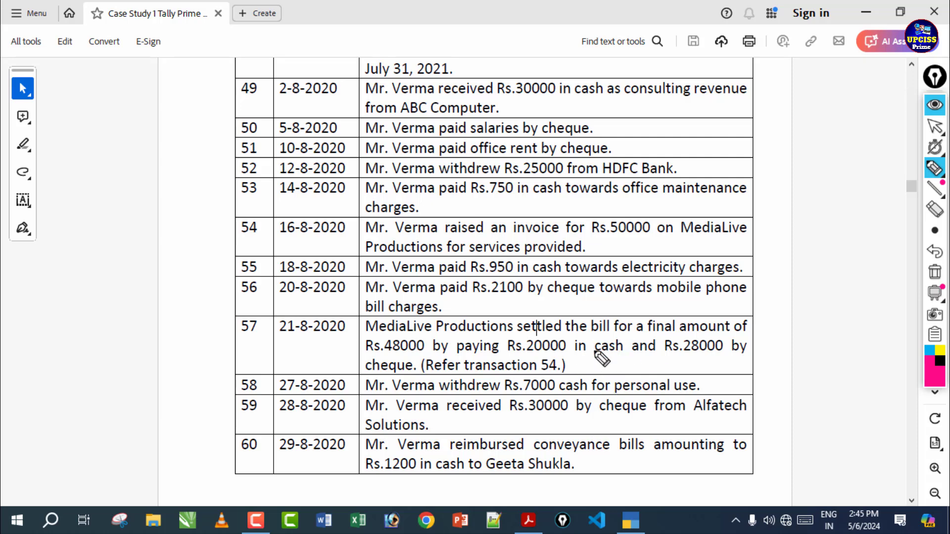
Draw freehand arrows from transaction 57 and write explanatory notes beside and below its settlement wording
mouse_move(586, 360)
left_mouse_down()
mouse_move(660, 295)
mouse_move(660, 272)
mouse_move(667, 290)
mouse_move(690, 275)
mouse_move(700, 282)
left_mouse_up()
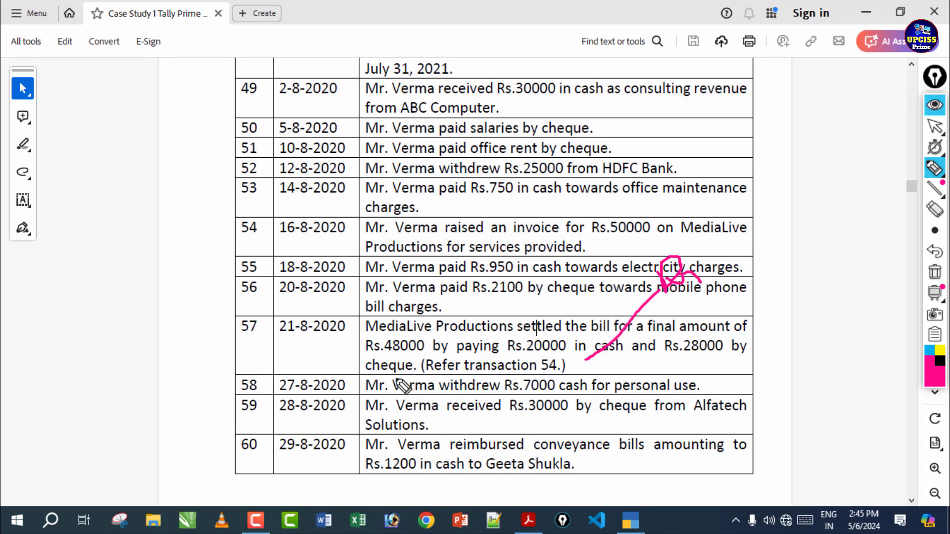
left_click_drag(395, 378, 760, 333)
left_click_drag(777, 309, 789, 320)
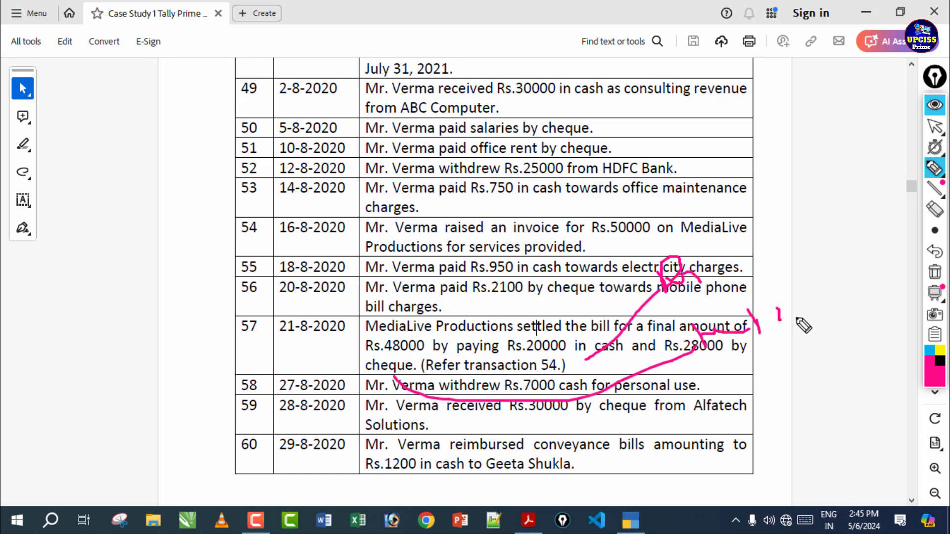
left_click_drag(689, 376, 845, 327)
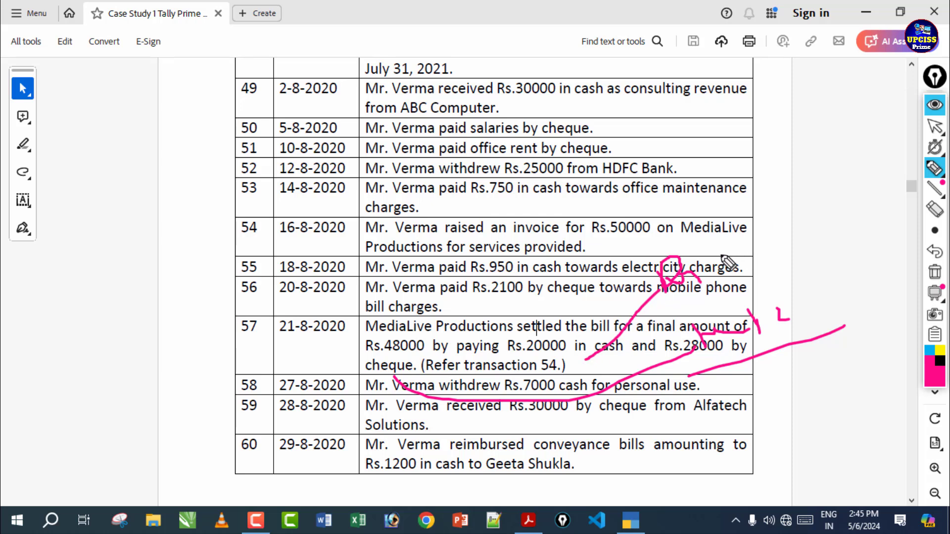
mouse_move(674, 407)
left_mouse_down()
mouse_move(699, 435)
mouse_move(742, 402)
mouse_move(775, 405)
mouse_move(806, 388)
mouse_move(819, 405)
mouse_move(861, 371)
mouse_move(878, 384)
mouse_move(880, 348)
mouse_move(884, 368)
left_mouse_up()
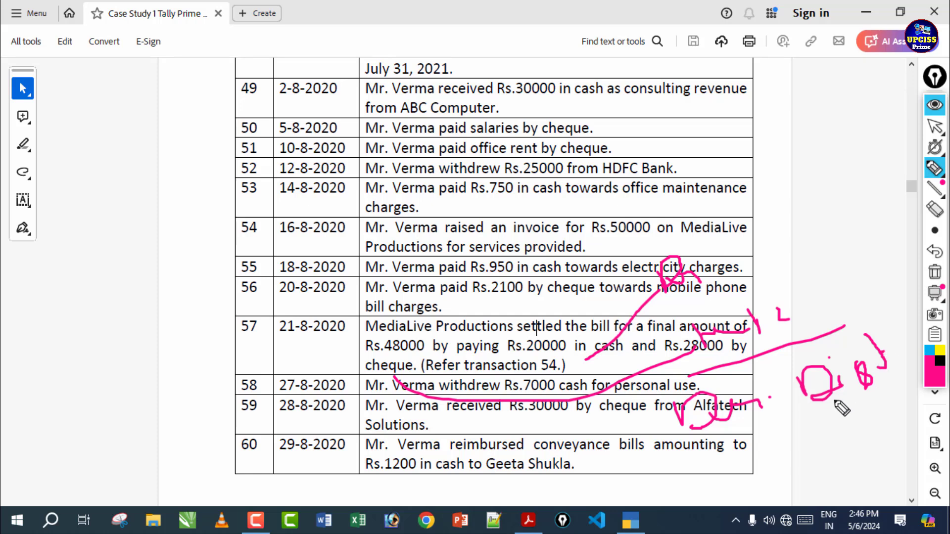
Strike through the upper notes, circle and underline the lower handwritten note beside transactions 58 to 60, and clear all markings
mouse_move(650, 295)
left_mouse_down()
mouse_move(750, 239)
mouse_move(652, 281)
left_mouse_up()
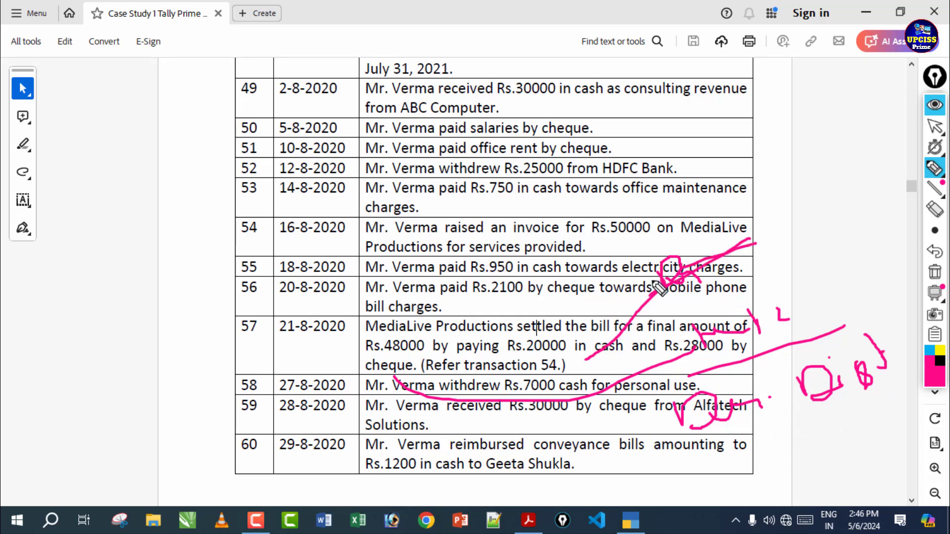
left_click_drag(804, 287, 705, 342)
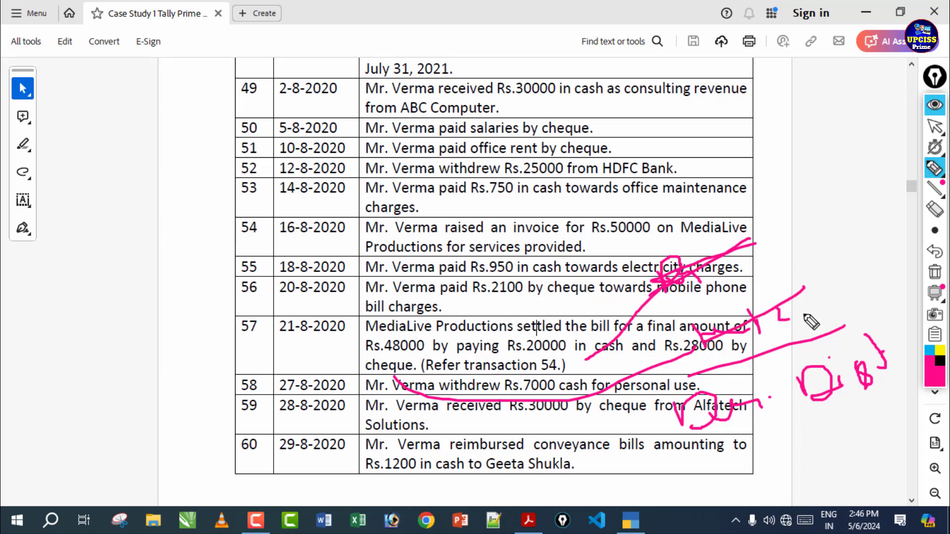
mouse_move(749, 372)
left_mouse_down()
mouse_move(665, 388)
mouse_move(732, 460)
mouse_move(879, 419)
mouse_move(890, 328)
mouse_move(697, 373)
left_mouse_up()
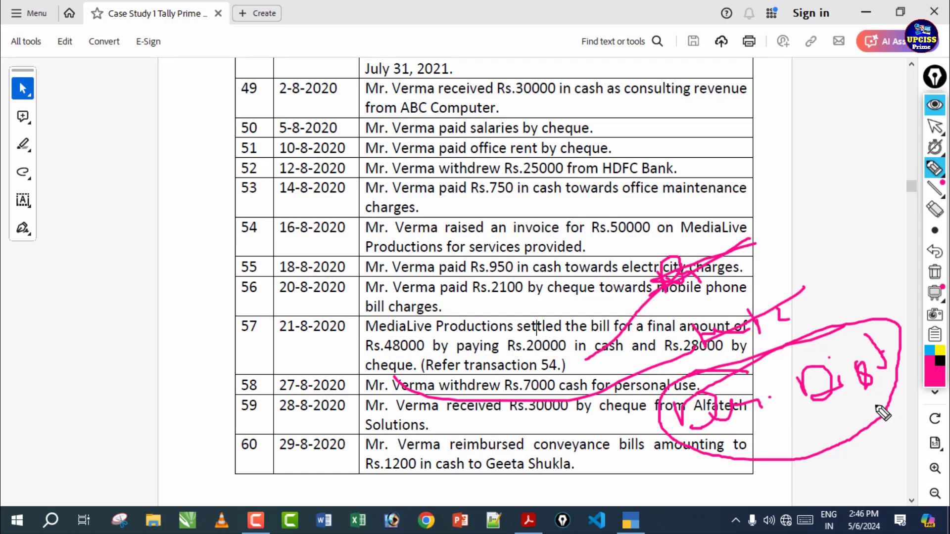
mouse_move(663, 453)
left_mouse_down()
mouse_move(795, 434)
mouse_move(896, 399)
left_mouse_up()
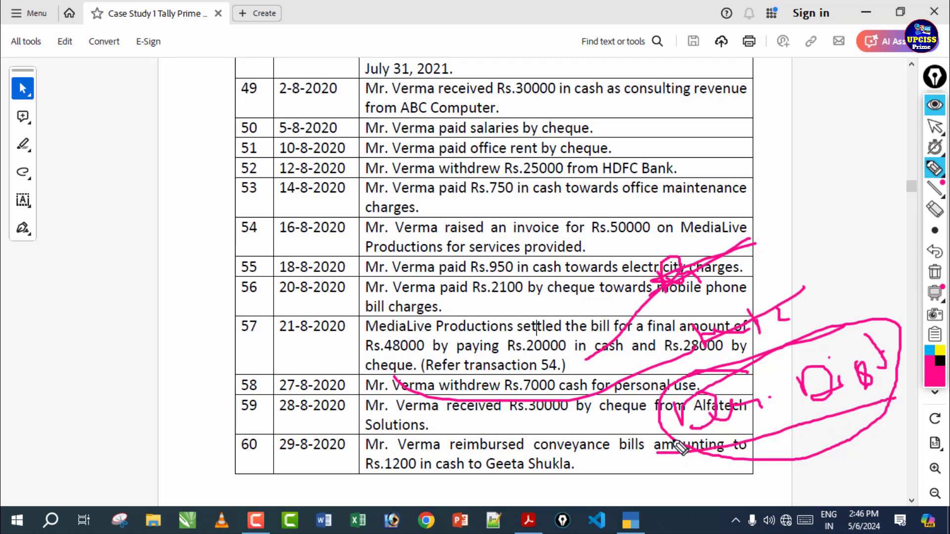
left_click_drag(640, 448, 899, 391)
mouse_move(697, 465)
left_mouse_down()
mouse_move(723, 476)
mouse_move(859, 455)
left_mouse_up()
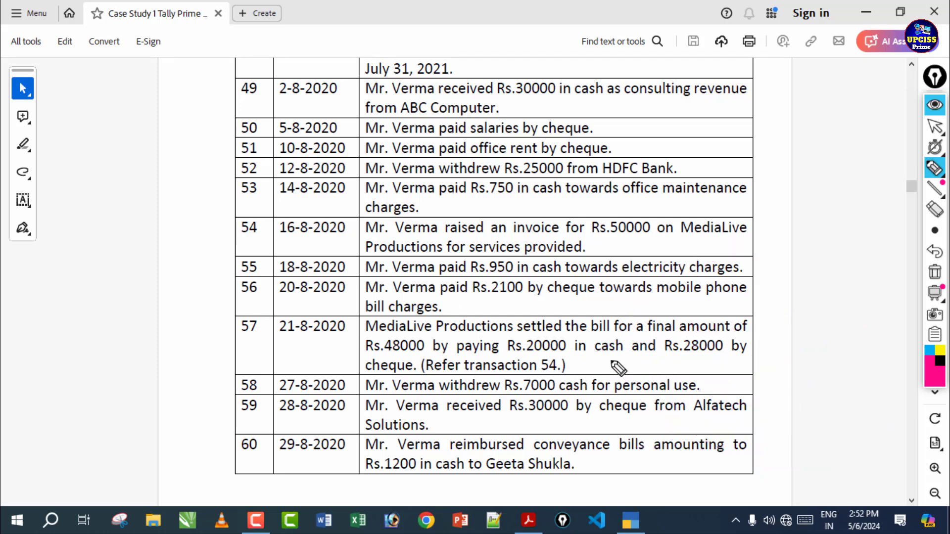
Underline the cash and Rs.28000 wording in transaction 57, erase the mark, and return to the normal pointer
left_click_drag(611, 362, 708, 374)
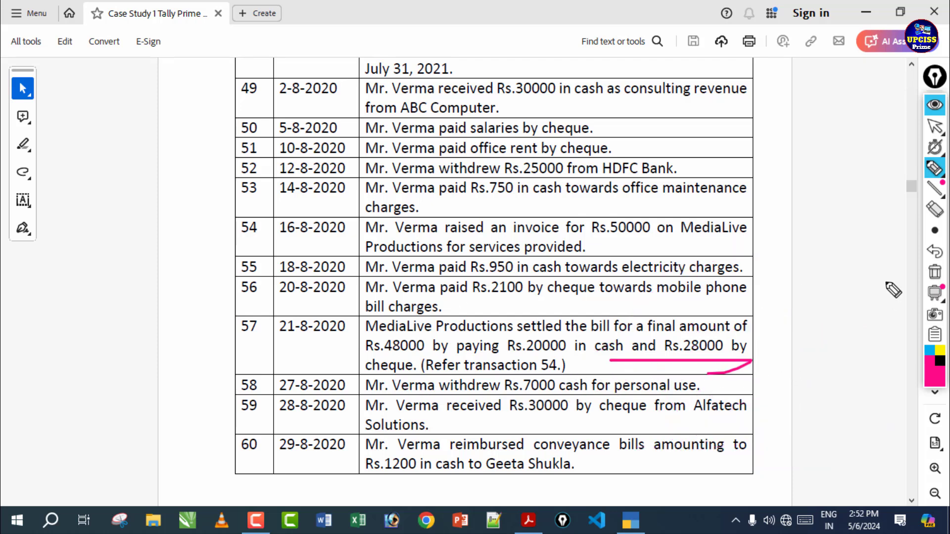
left_click(934, 272)
left_click(935, 126)
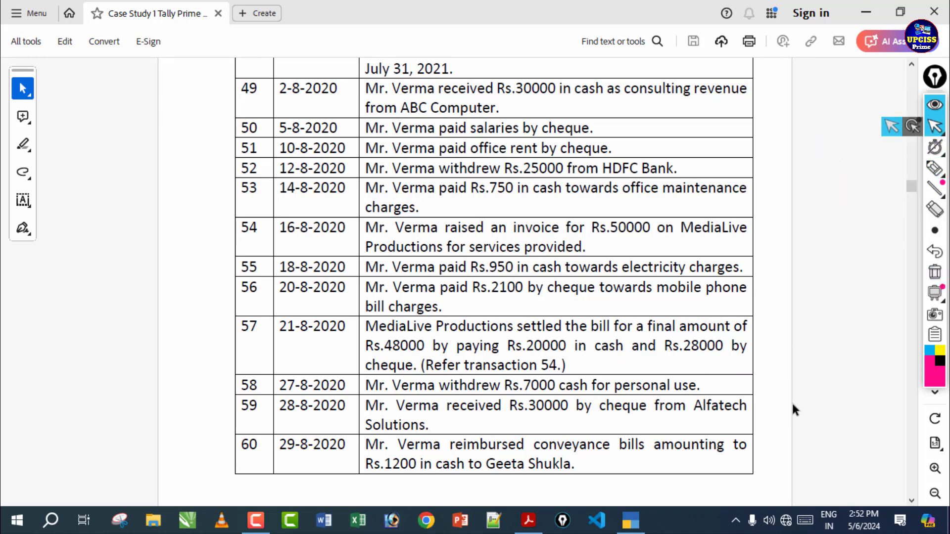
Switch to TallyPrime, start a receipt voucher, and credit MediaLive Productions with 50000
left_click(630, 520)
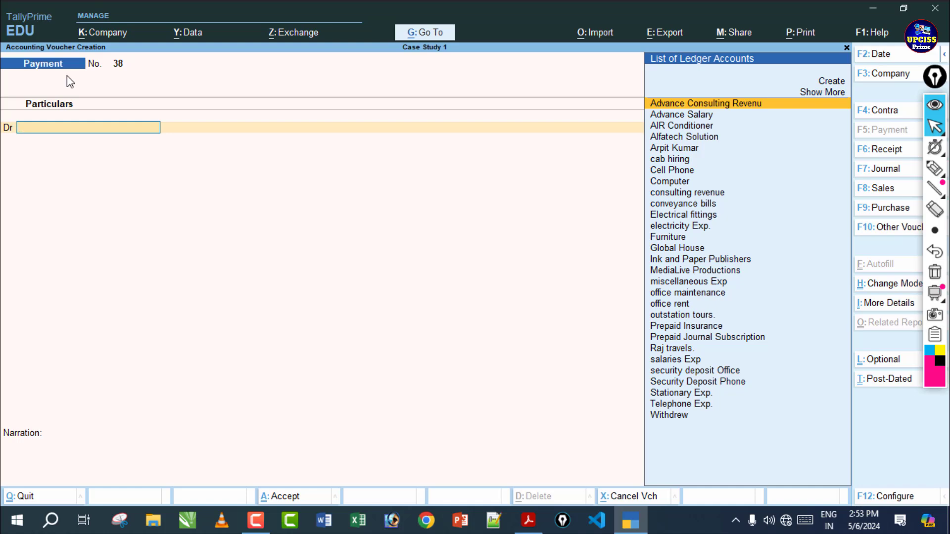
key("F6")
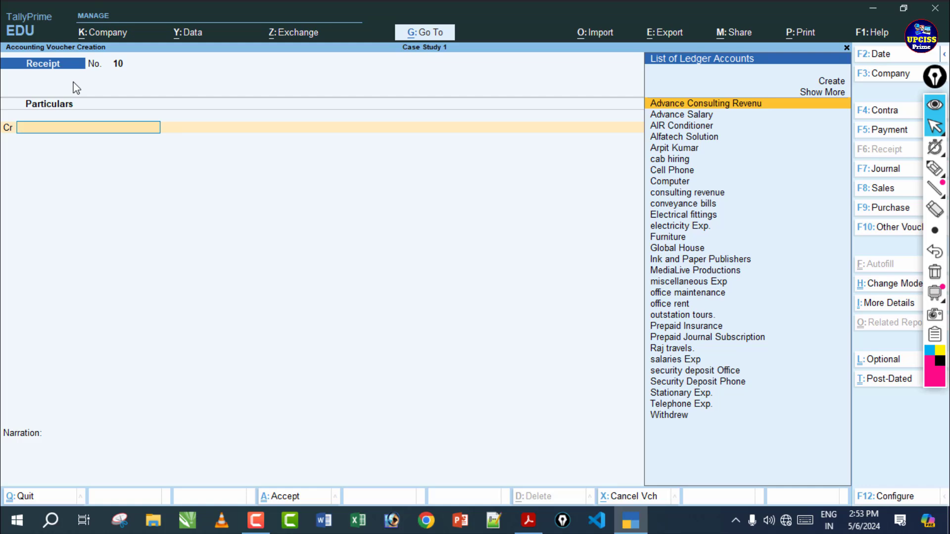
type("M")
key("Return")
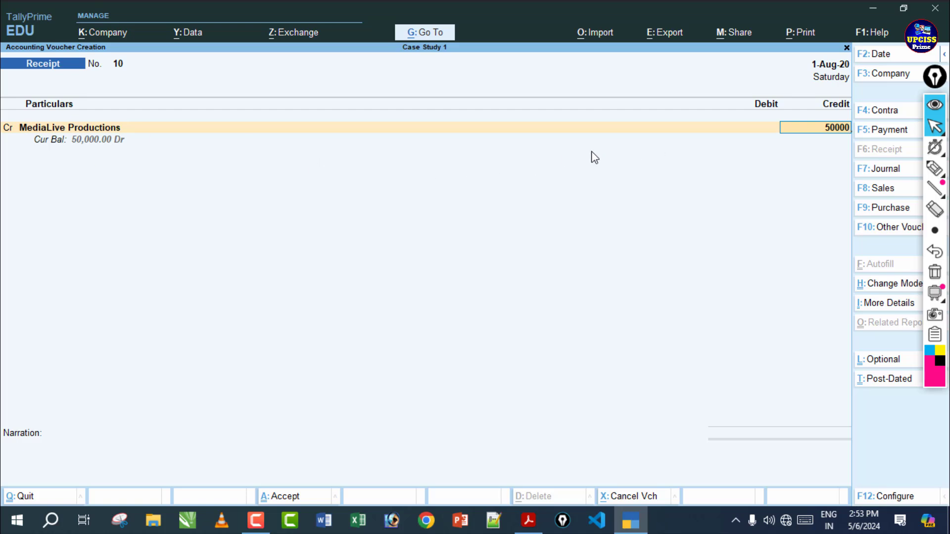
key("Return")
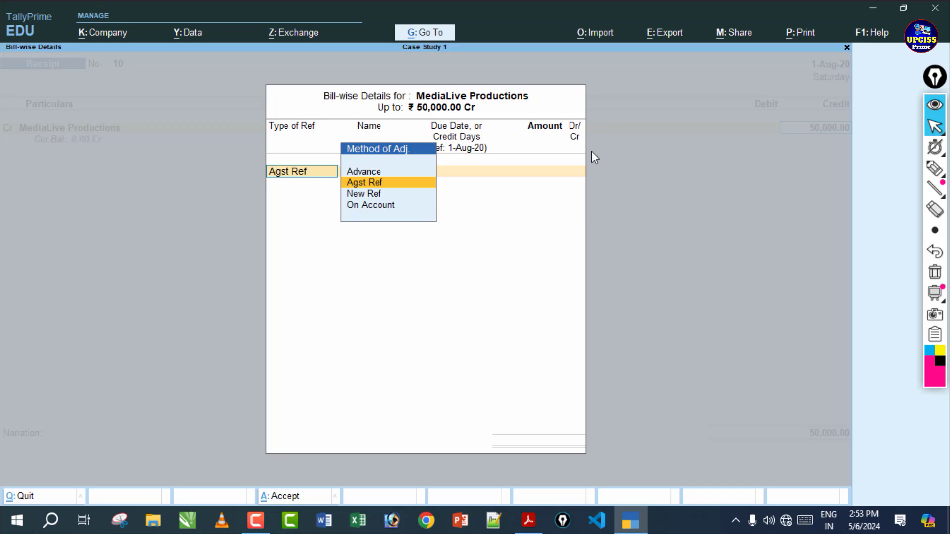
Allocate the full 50,000.00 credit as Agst Ref to MediaLive Productions' pending bill 5
key("Return")
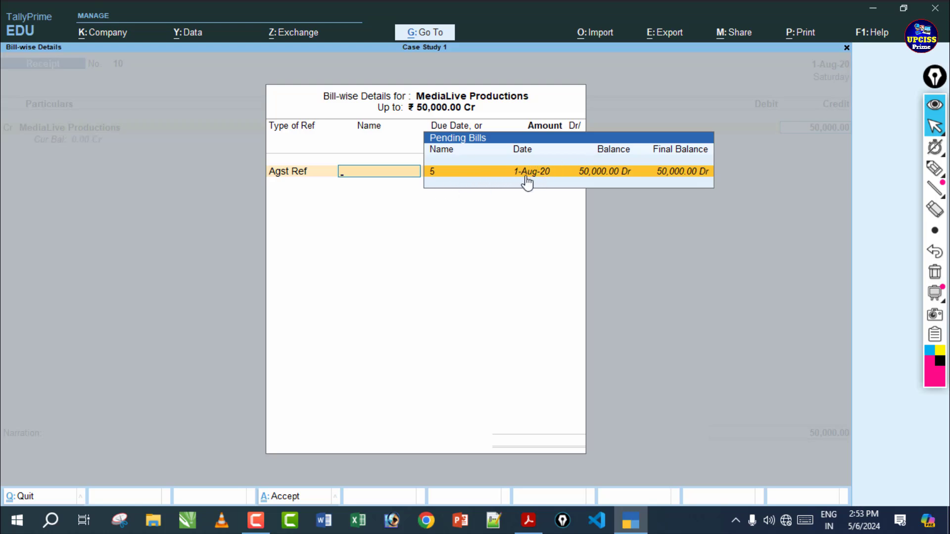
left_click(600, 174)
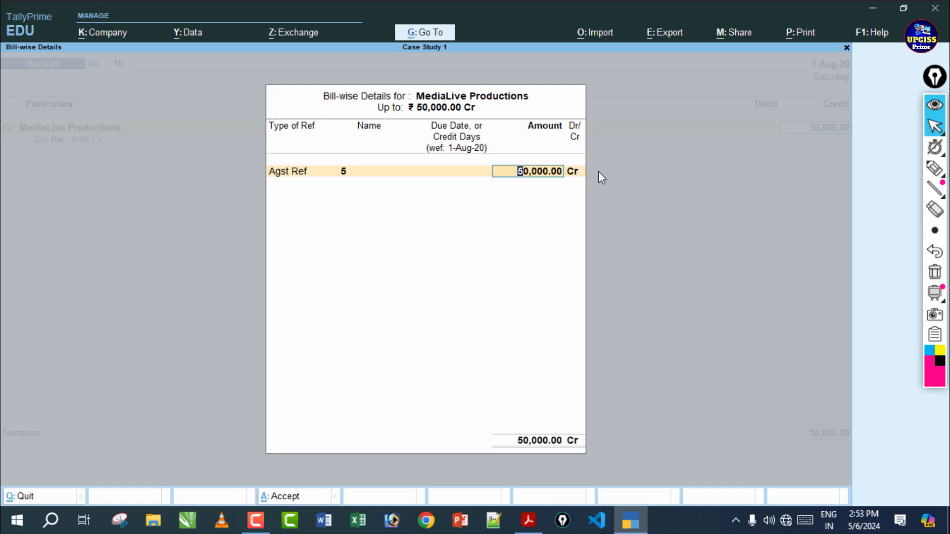
key("Return")
key("Return")
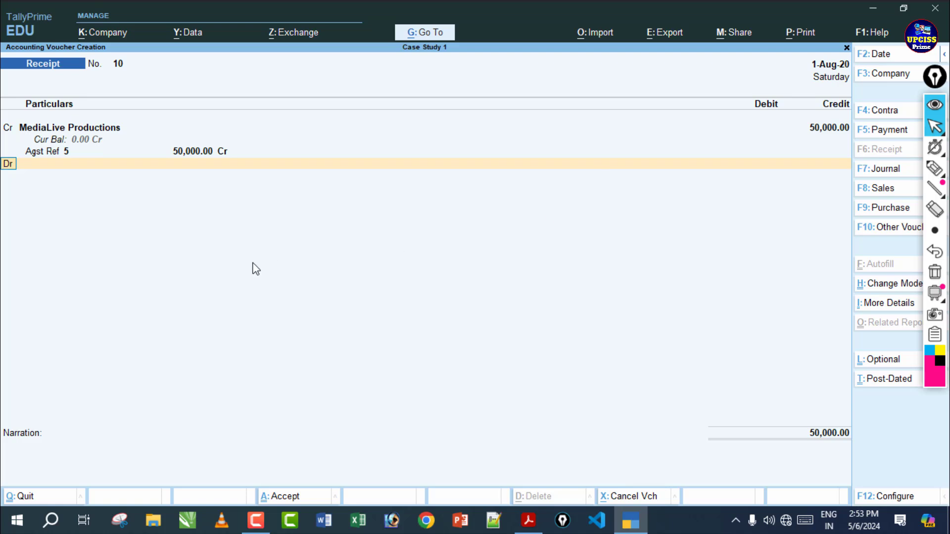
Add a debit line for the Cash ledger with an amount of 20000
key("Return")
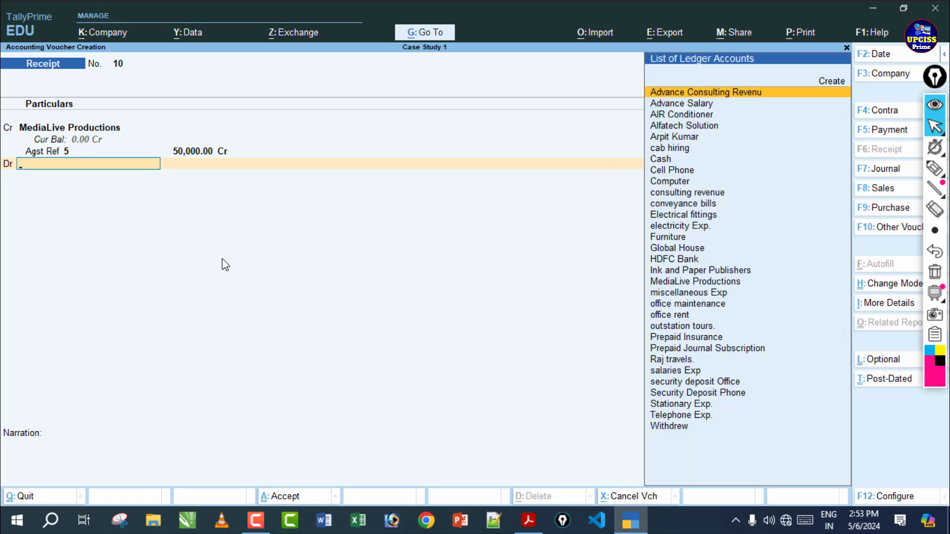
key("Down")
key("Down")
key("Down")
key("Down")
key("Down")
key("Down")
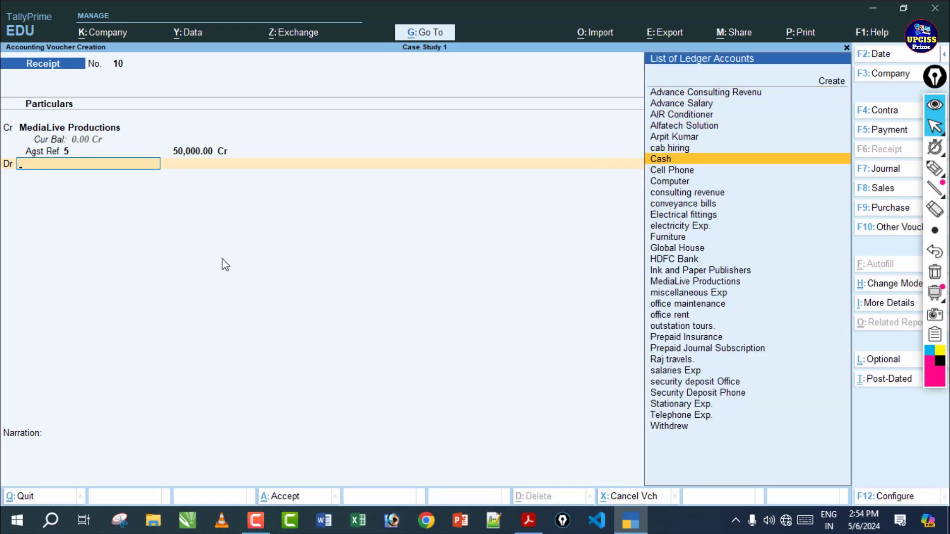
key("Return")
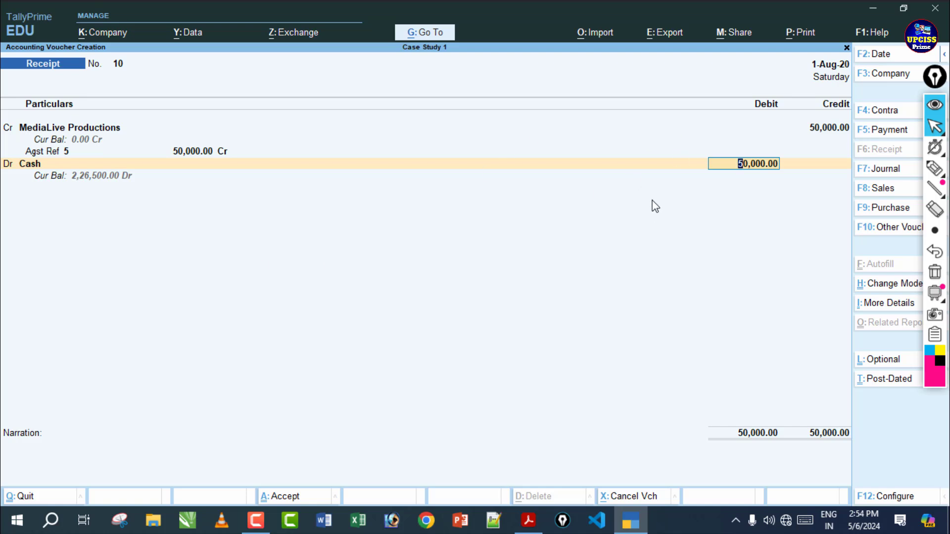
type("20000")
key("Return")
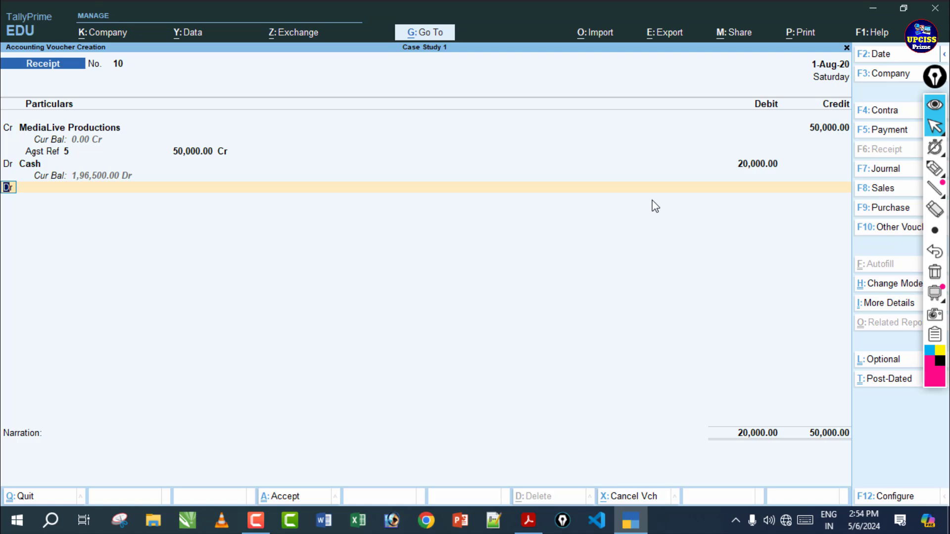
Add a debit line for HDFC Bank of 28000, accepting the Cheque/DD bank allocation
key("Return")
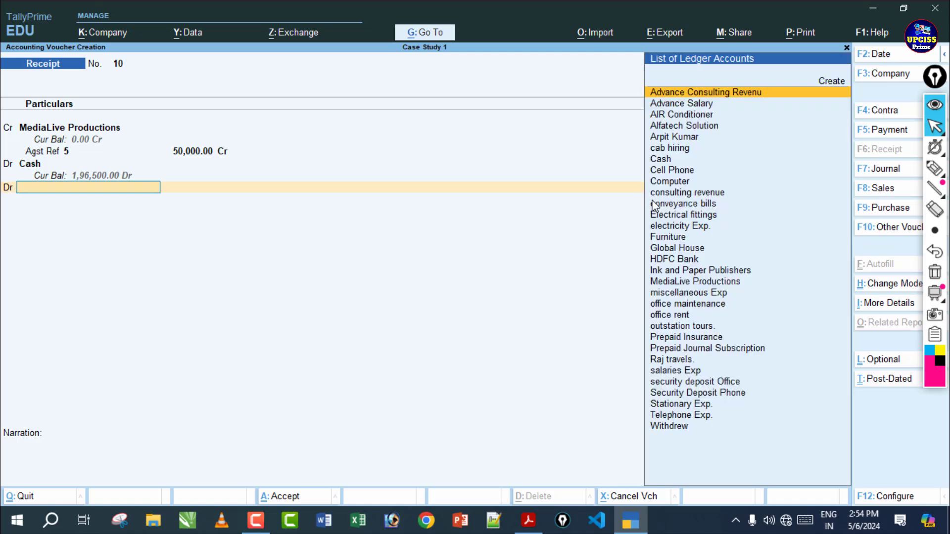
key("Down")
key("Down")
key("Down")
key("Down")
key("Down")
key("Down")
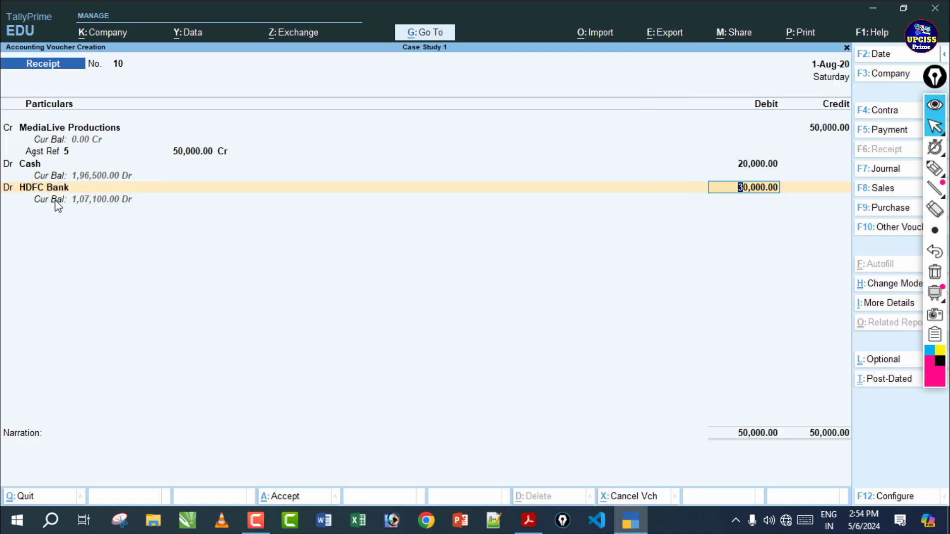
type("28000")
key("Return")
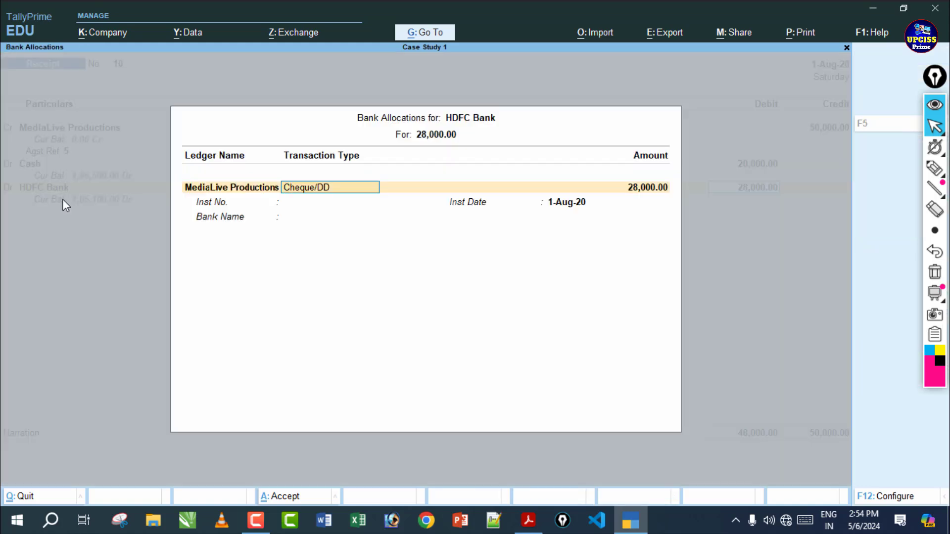
key("Return")
key("Return")
key("Return")
key("Return")
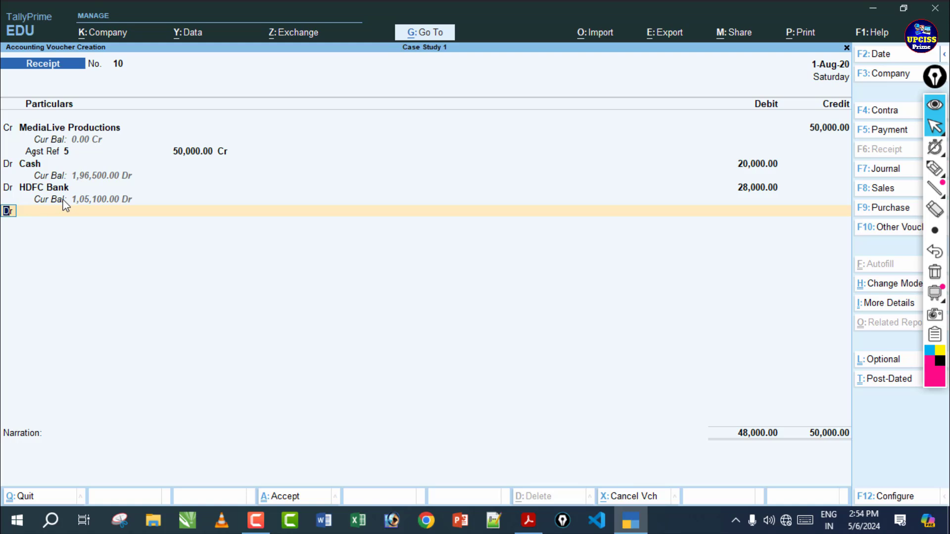
Create a ledger named Discount Exp under Indirect Expenses for the voucher's third debit line
key("Return")
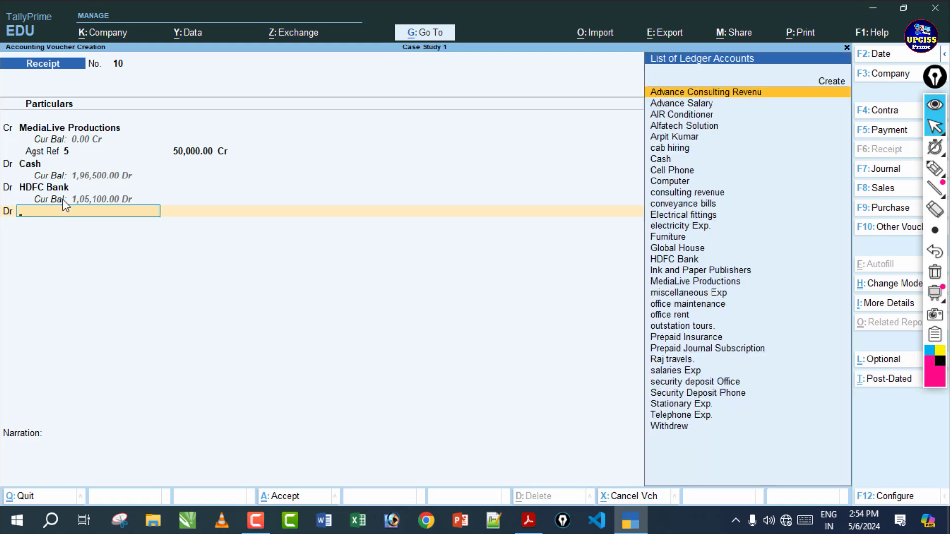
key("alt+c")
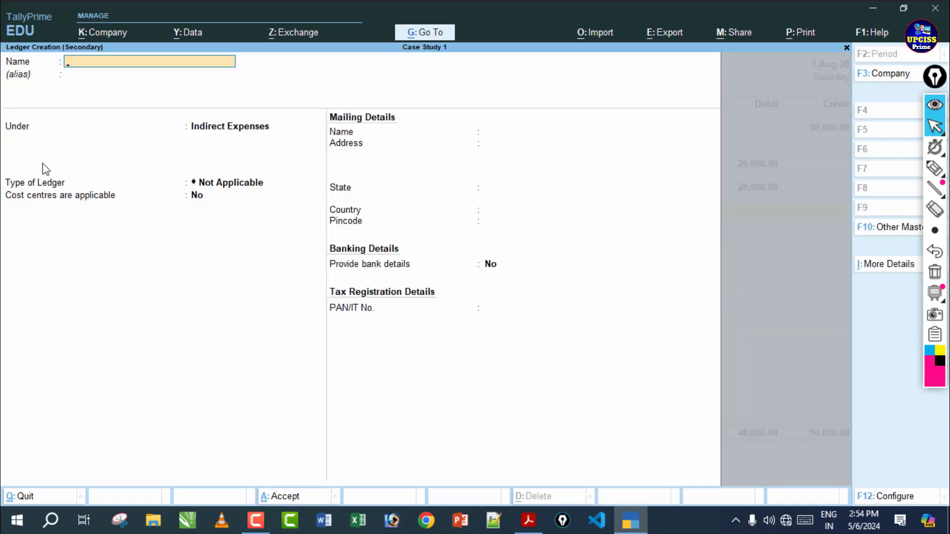
type("Discount Exp")
key("Return")
key("Return")
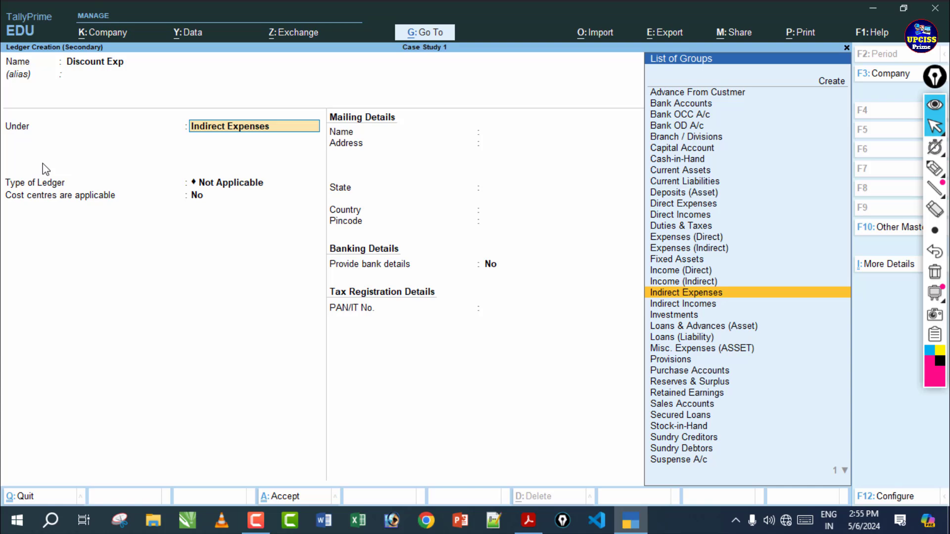
key("Return")
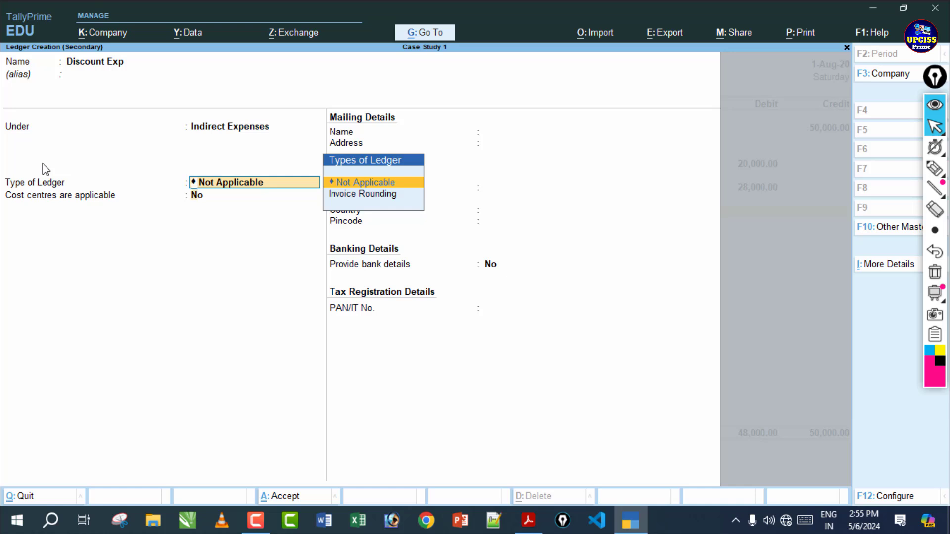
key("Return")
key("Return")
key("Return")
key("Return")
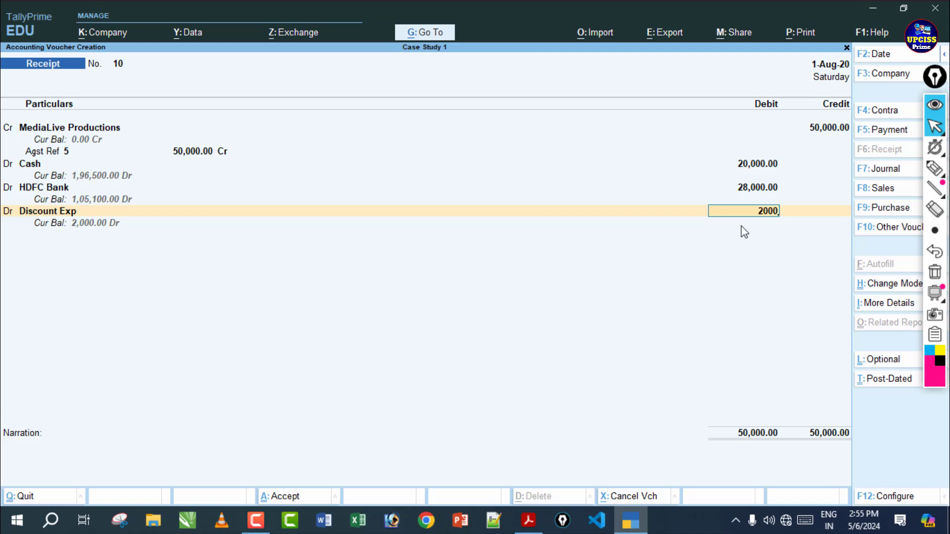
Debit Discount Exp with 2000 and save the receipt voucher without a narration
key("Return")
key("Return")
key("Return")
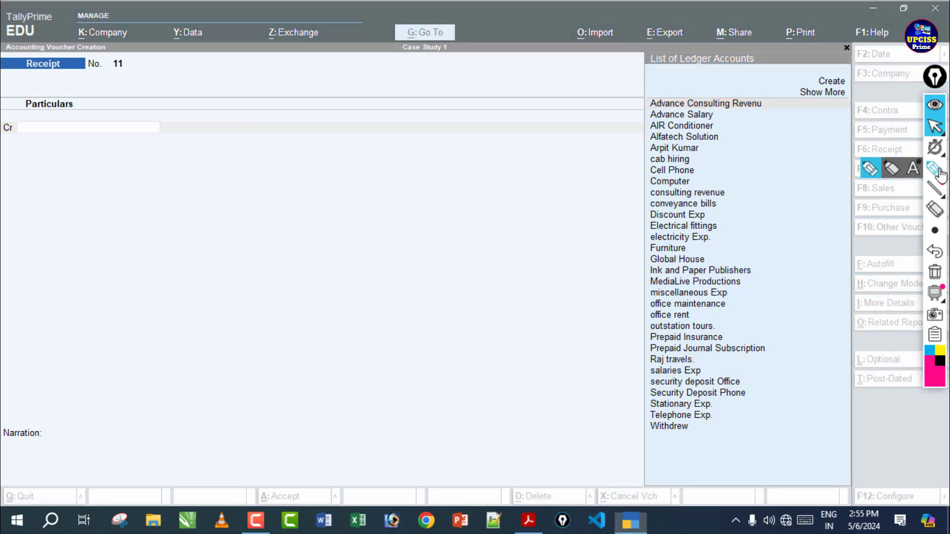
Switch to the Case Study 1 PDF, underline the withdrawal wording of transaction 58, and circle Rs.7000
left_click(528, 521)
left_click(935, 169)
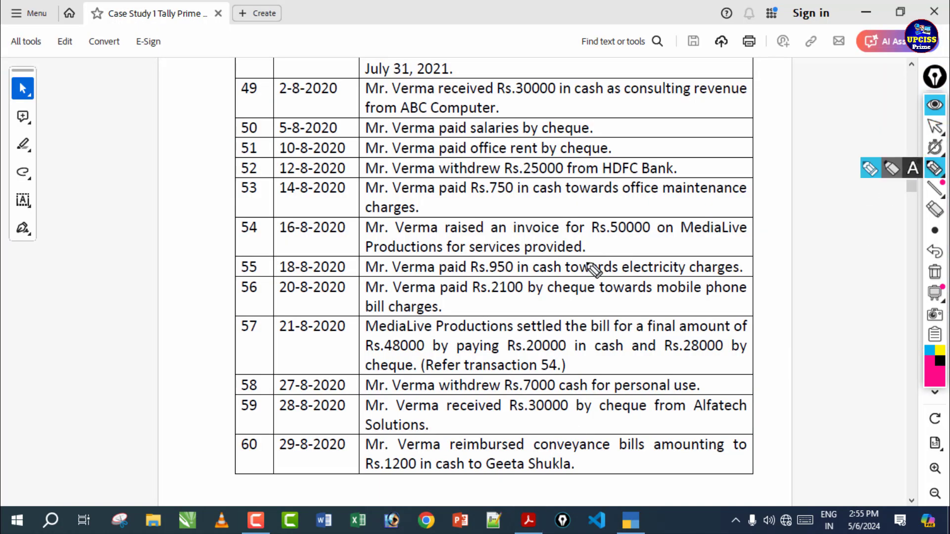
left_click_drag(369, 396, 720, 392)
left_click(936, 272)
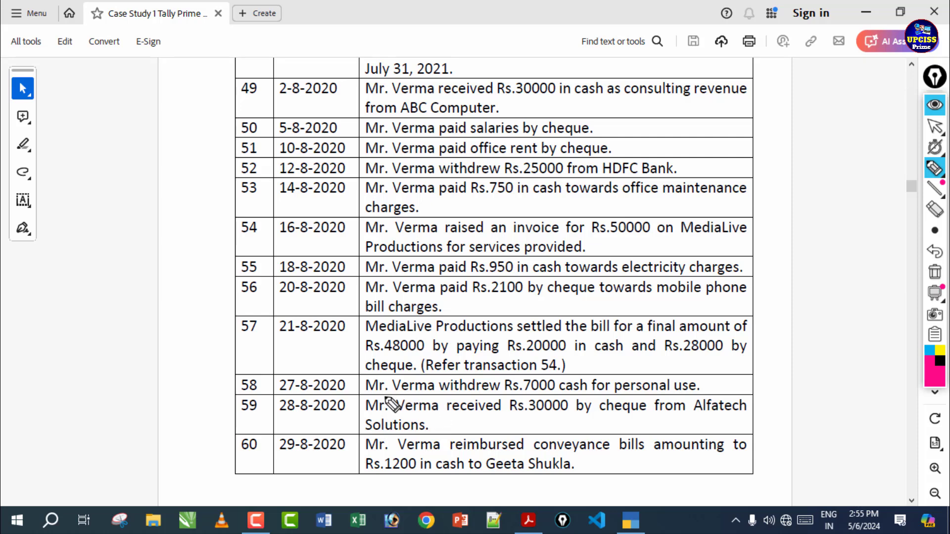
left_click_drag(366, 395, 497, 396)
left_click_drag(556, 372, 480, 389)
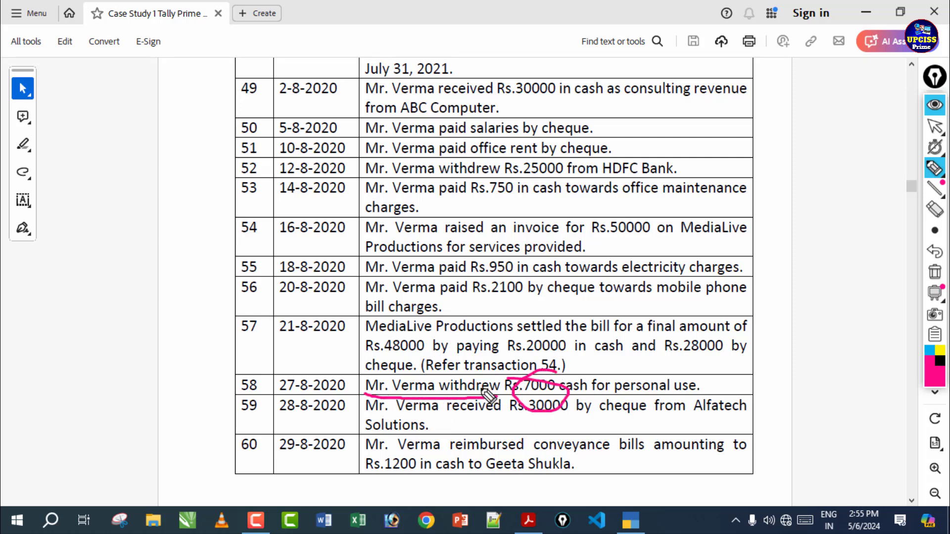
Mark the Rs.7000 cash and personal use wording of transaction 58 with freehand circles and arrows, clearing the marks between examples
mouse_move(541, 368)
left_mouse_down()
mouse_move(620, 334)
mouse_move(655, 350)
mouse_move(794, 344)
left_mouse_up()
left_click(936, 272)
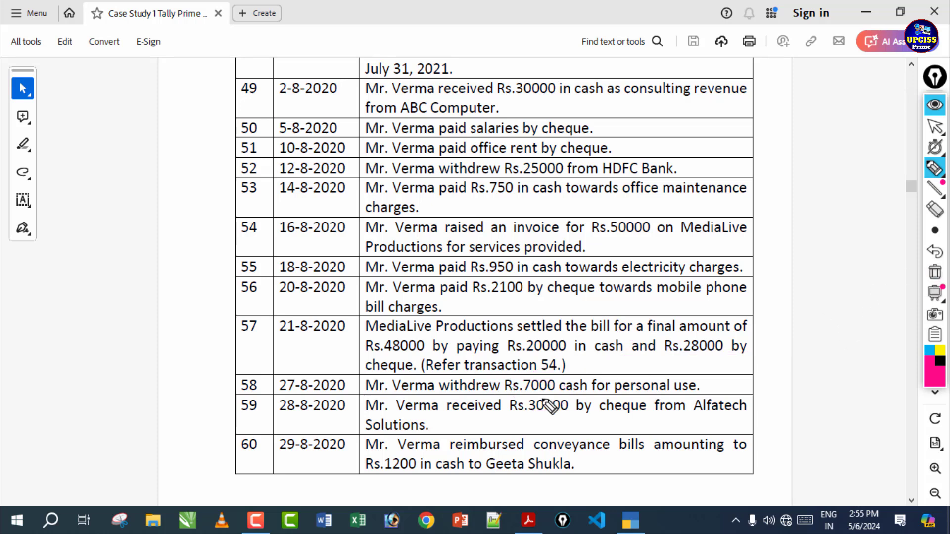
left_click_drag(610, 390, 663, 394)
left_click_drag(663, 350, 746, 396)
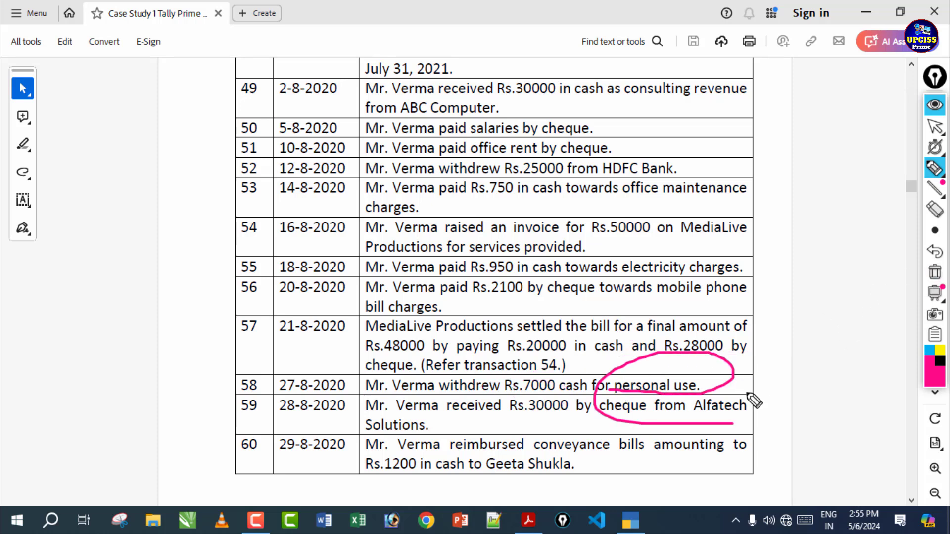
left_click(936, 272)
mouse_move(456, 396)
left_mouse_down()
mouse_move(467, 449)
mouse_move(500, 453)
left_mouse_up()
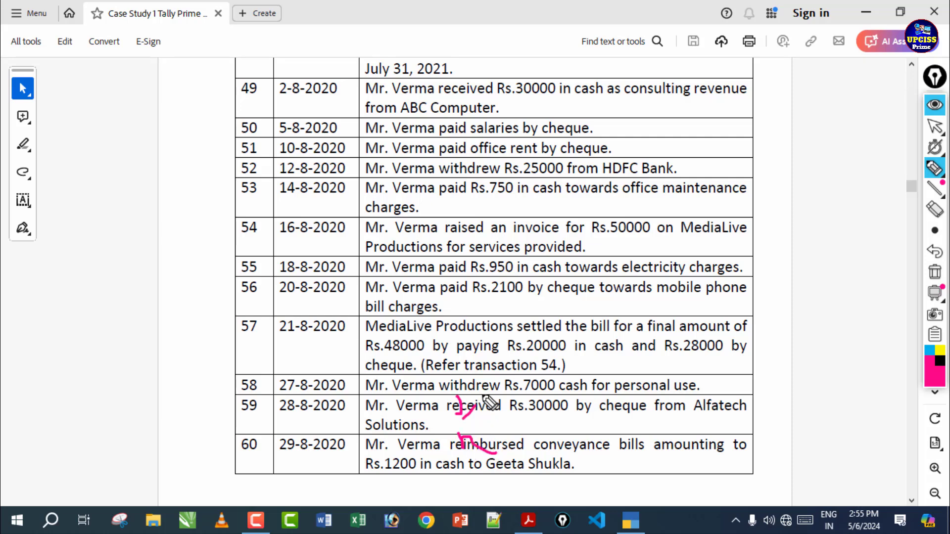
mouse_move(560, 393)
left_mouse_down()
mouse_move(577, 421)
mouse_move(555, 429)
left_mouse_up()
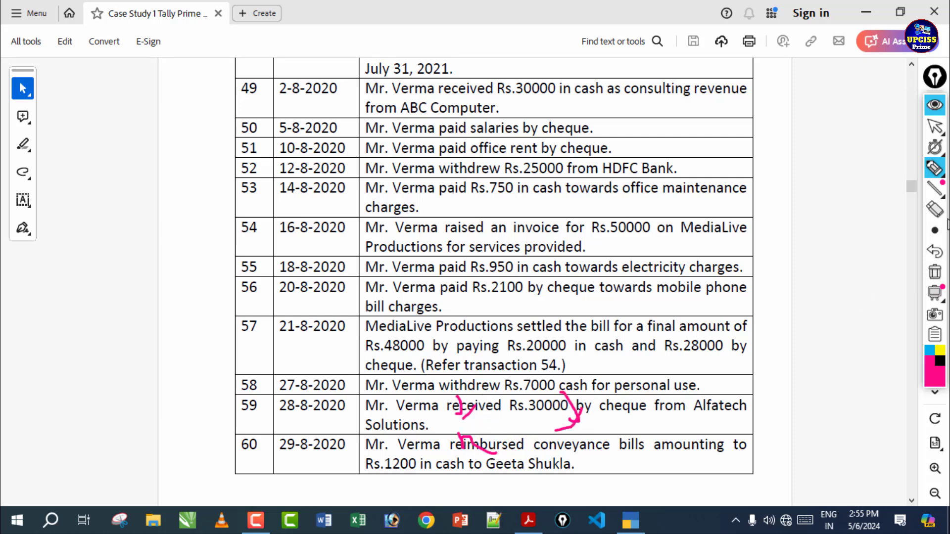
left_click(934, 272)
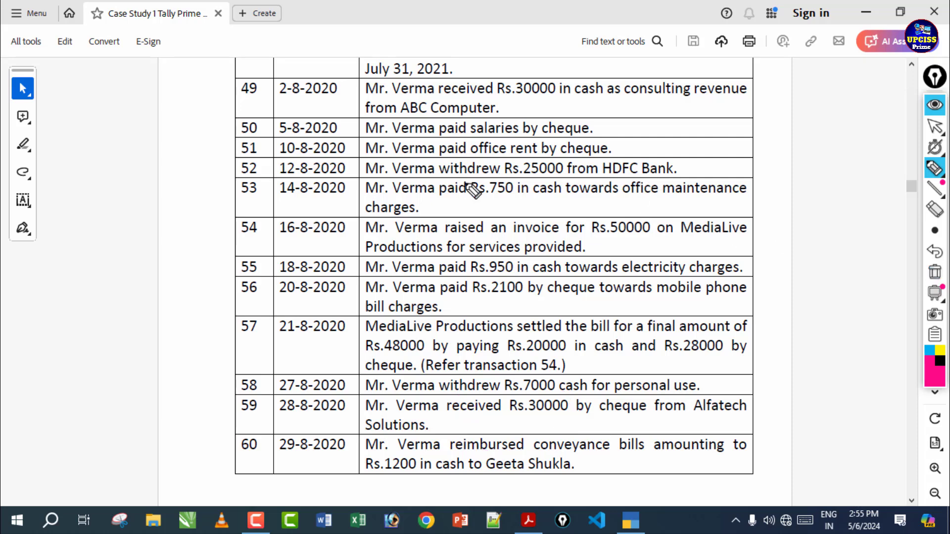
Underline the Rs.25000 withdrawal from HDFC Bank in transaction 52 and clear the pen marks
left_click_drag(375, 176, 583, 177)
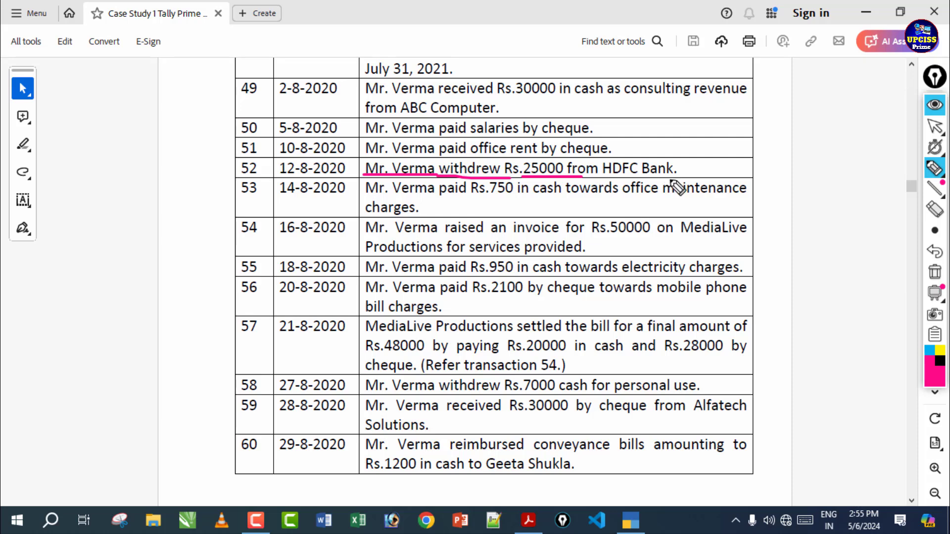
left_click(934, 272)
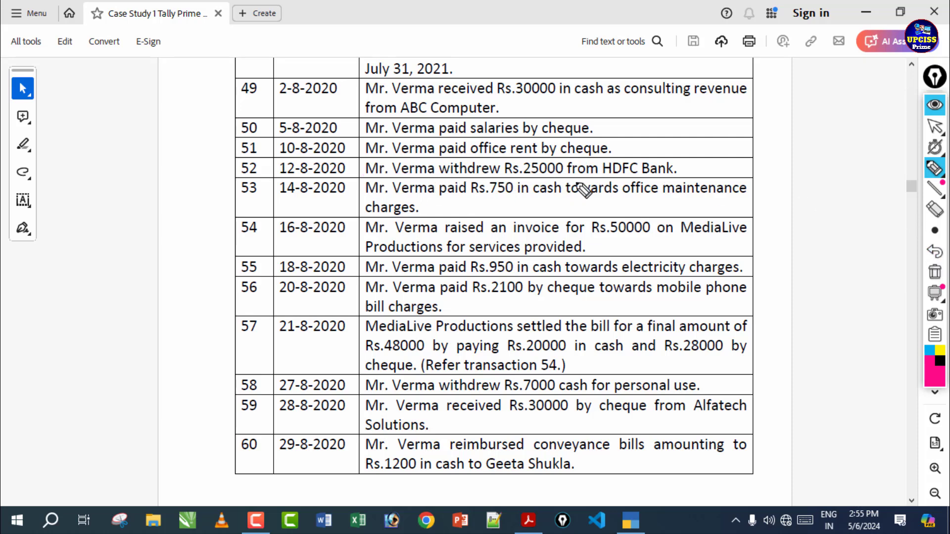
left_click(680, 171)
left_click(934, 272)
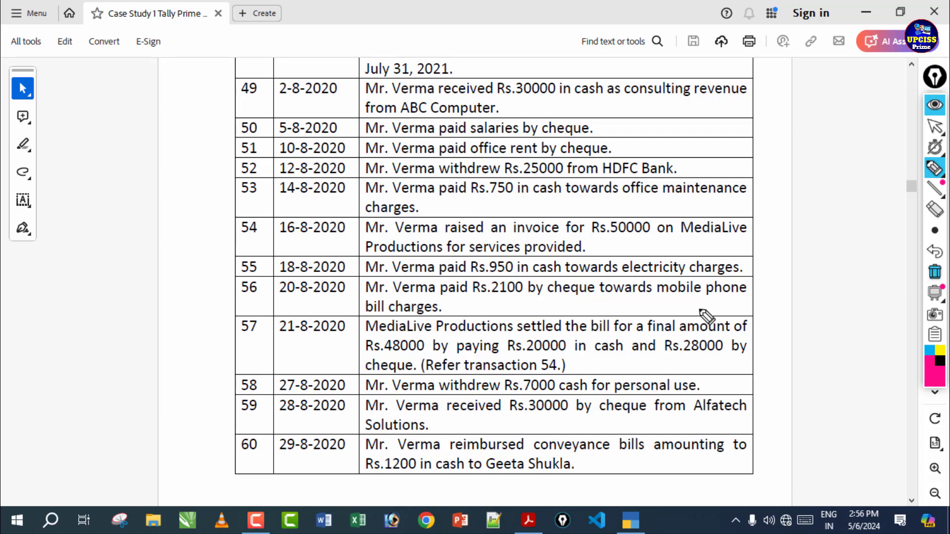
Underline Rs.7000 and personal use in transaction 58, add pointer strokes around the line, and clear all pen marks
left_click_drag(521, 392, 544, 394)
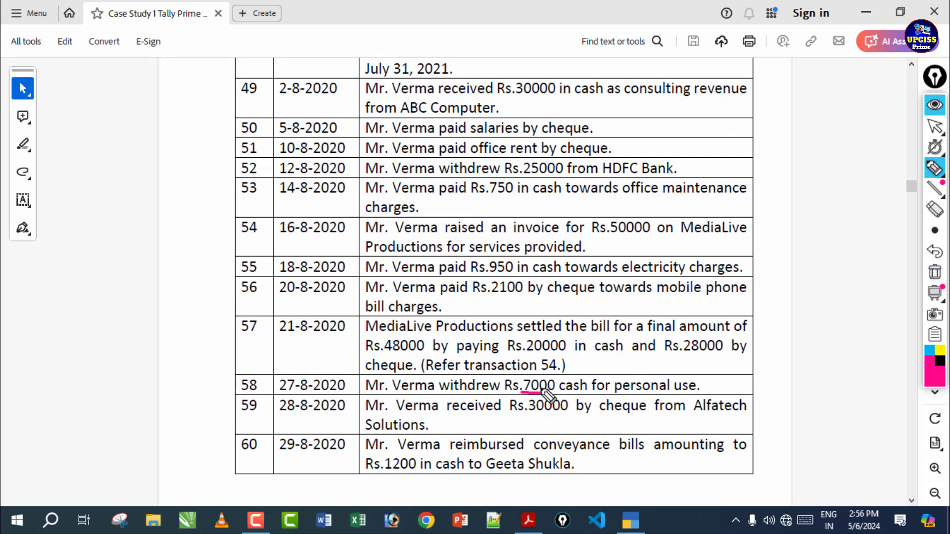
left_click_drag(616, 394, 752, 393)
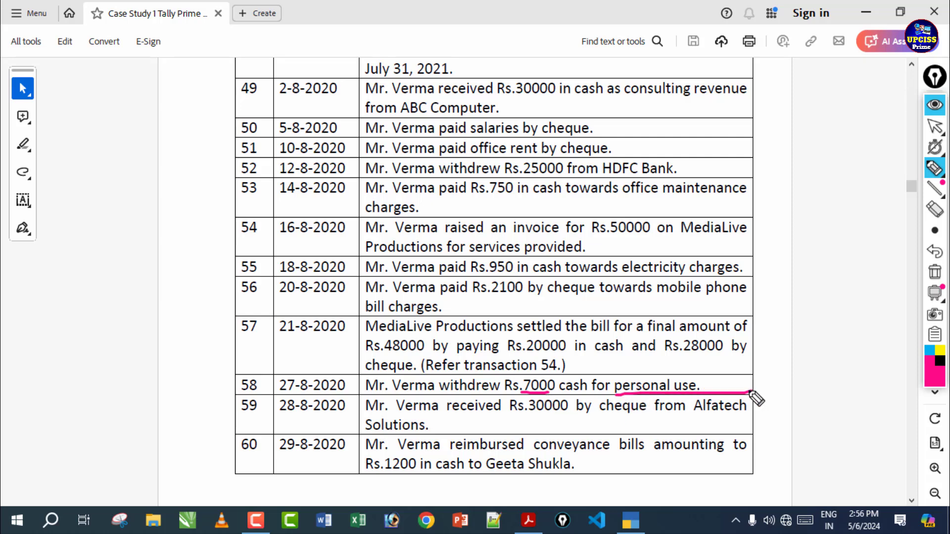
left_click(934, 272)
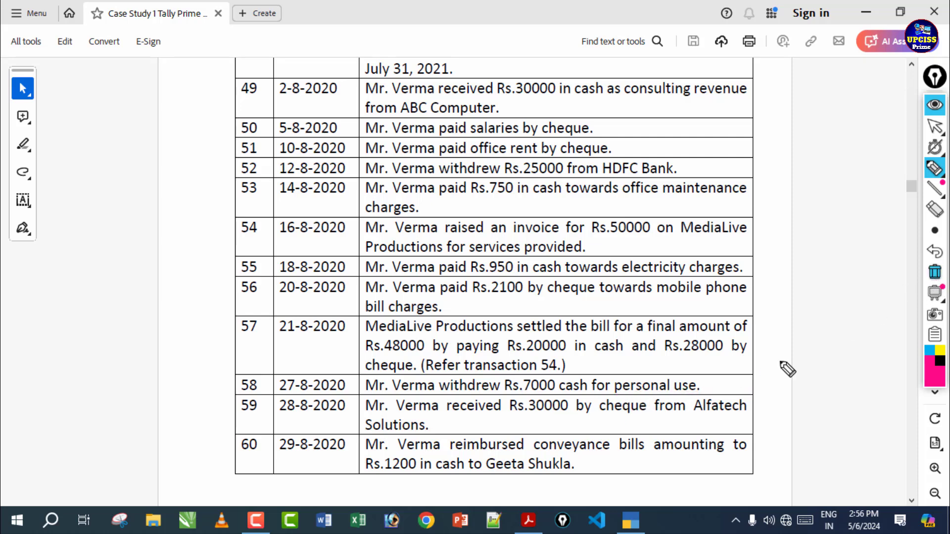
mouse_move(701, 386)
left_mouse_down()
mouse_move(738, 388)
mouse_move(722, 386)
left_mouse_up()
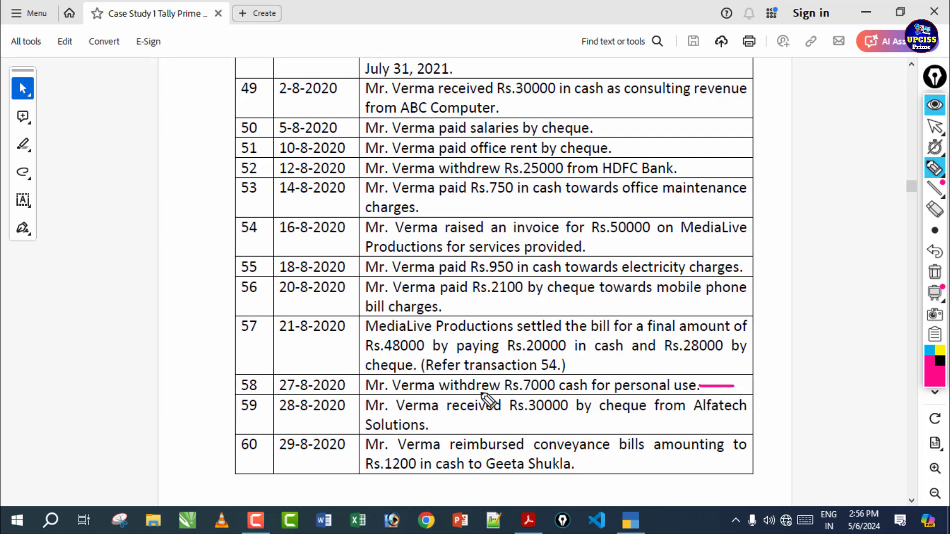
left_click_drag(483, 393, 506, 411)
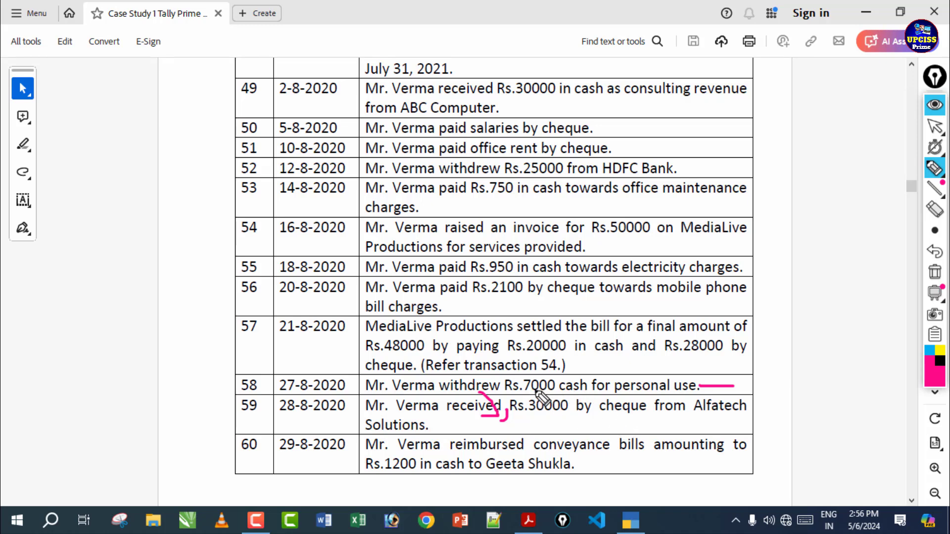
left_click(934, 272)
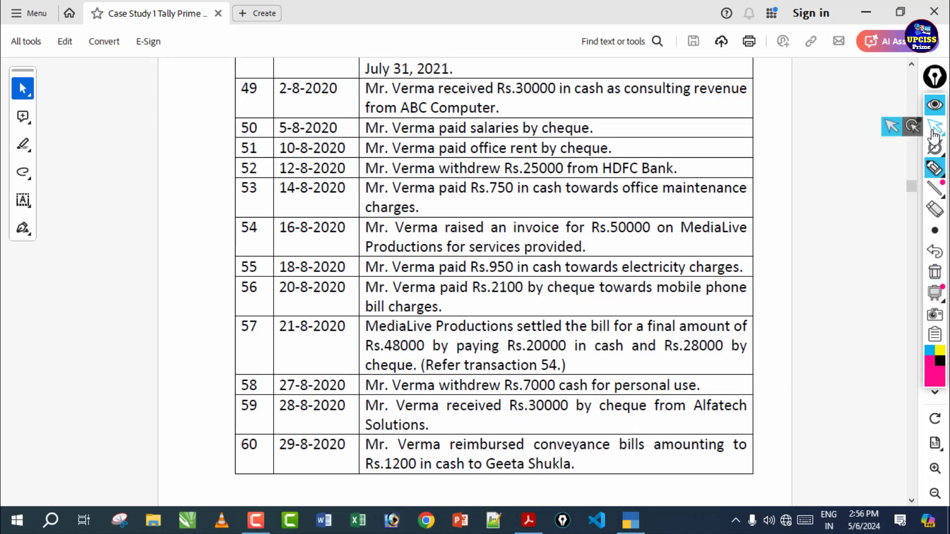
Switch to TallyPrime, start a Payment voucher and debit the Withdrew ledger with 7000
left_click(934, 126)
left_click(640, 518)
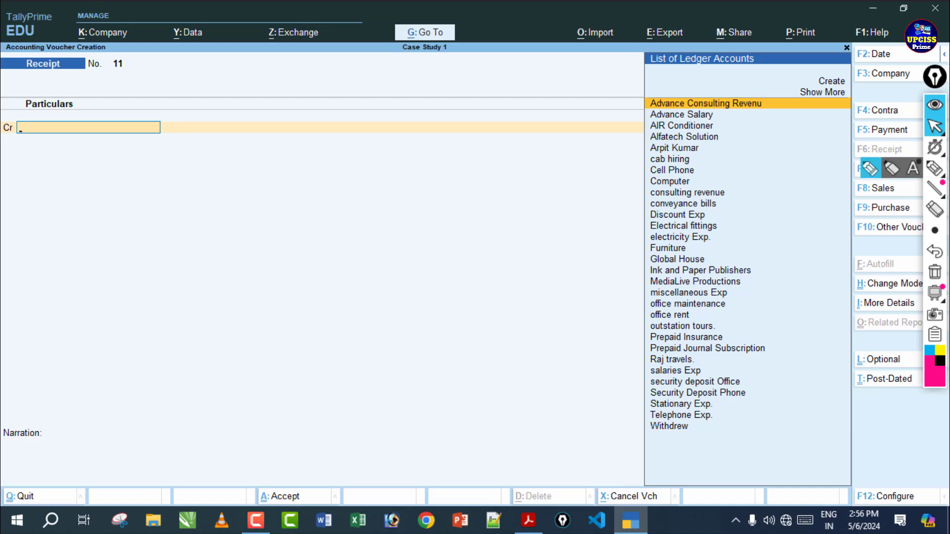
key("F5")
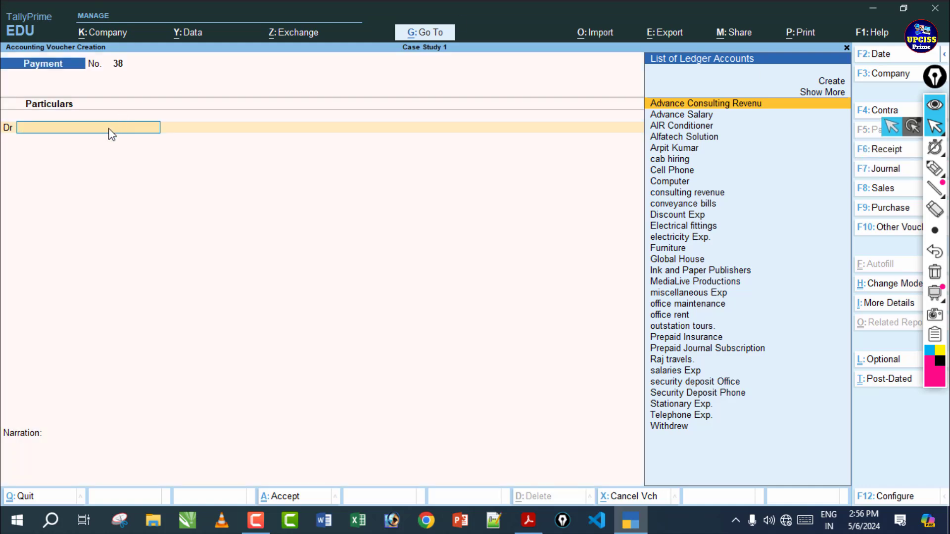
type("W")
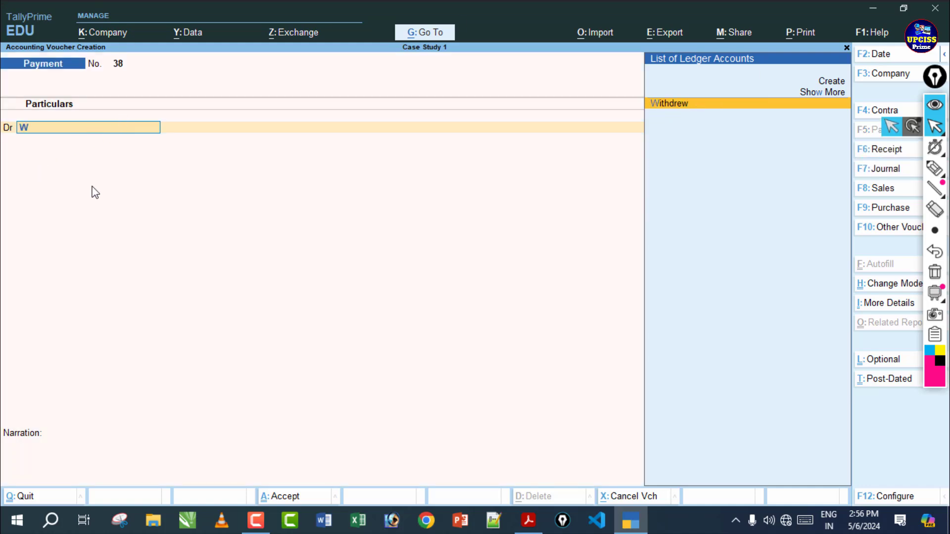
key("Return")
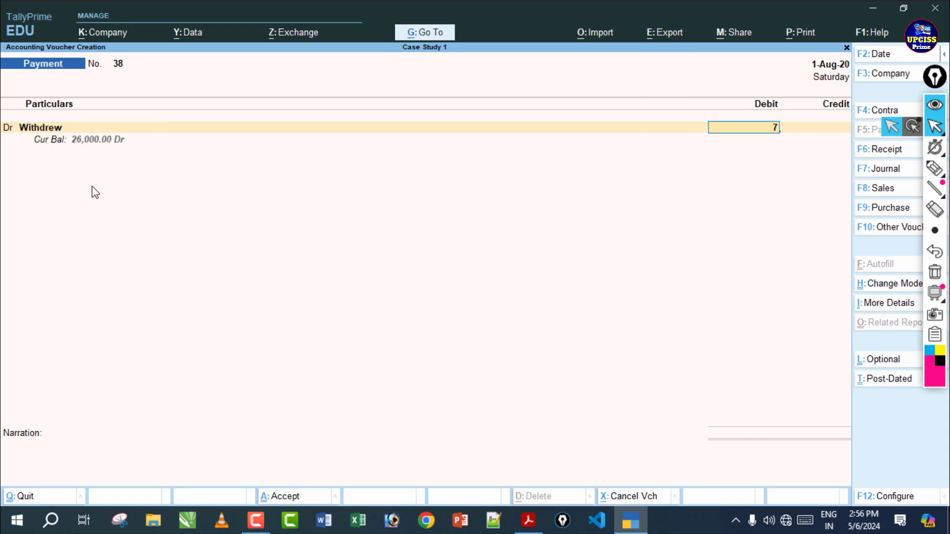
type("7000")
key("Return")
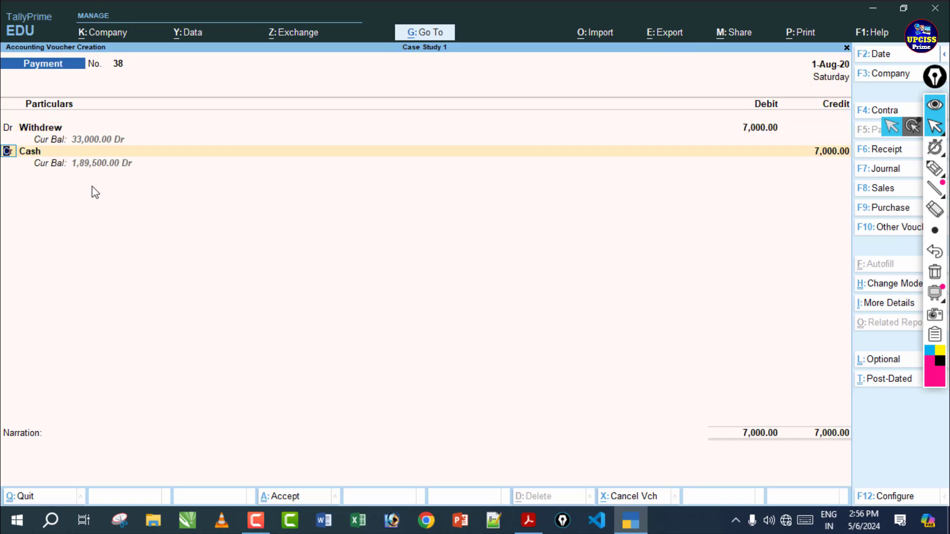
Accept the Cash credit of 7,000.00 and save the payment voucher without a narration
key("Return")
key("Return")
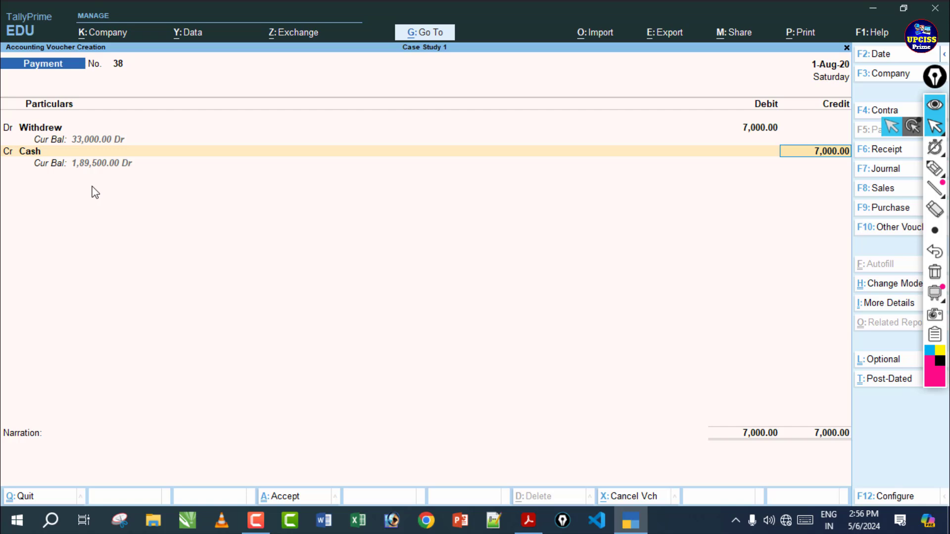
key("Return")
key("Return")
key("Return")
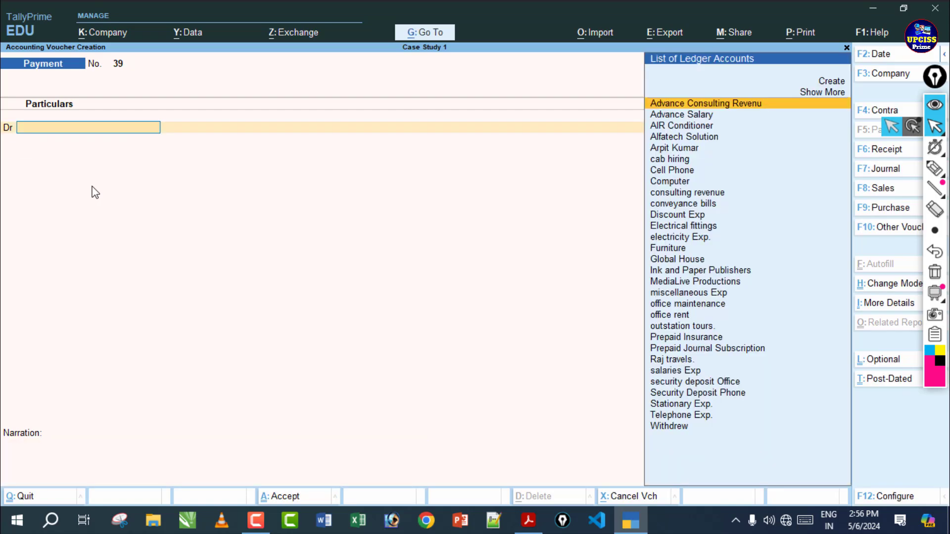
Switch to the Case Study 1 PDF, underline the receipt wording, Rs.30000 and cheque in transaction 59, and clear the marks
left_click(524, 517)
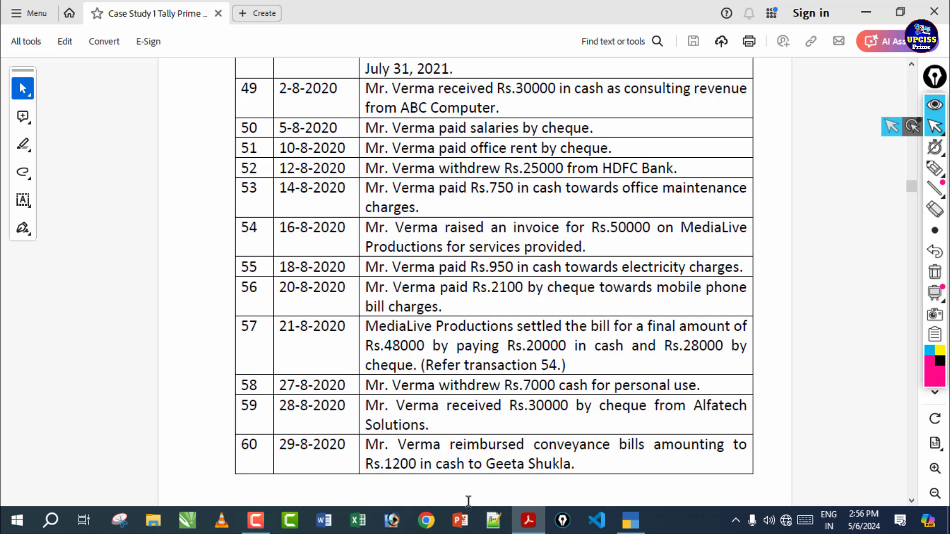
left_click(935, 169)
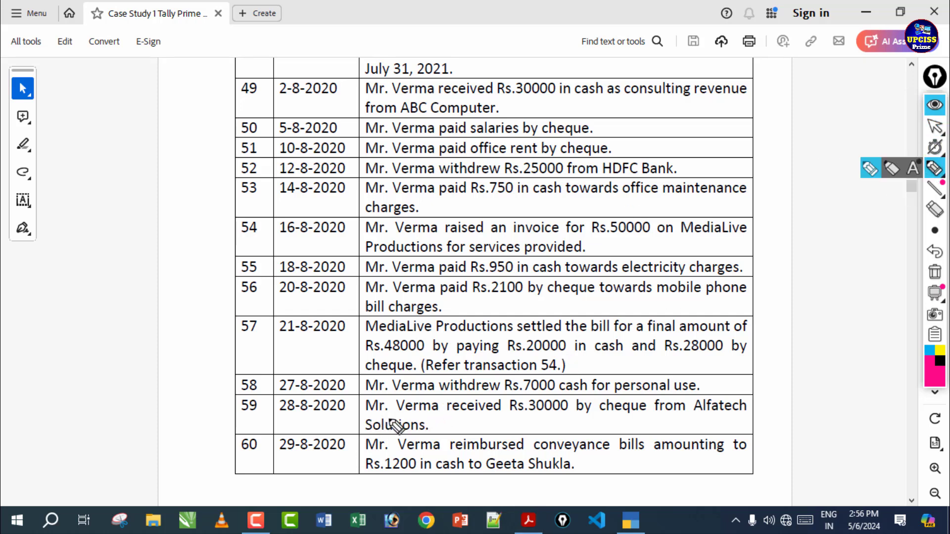
left_click_drag(365, 418, 652, 413)
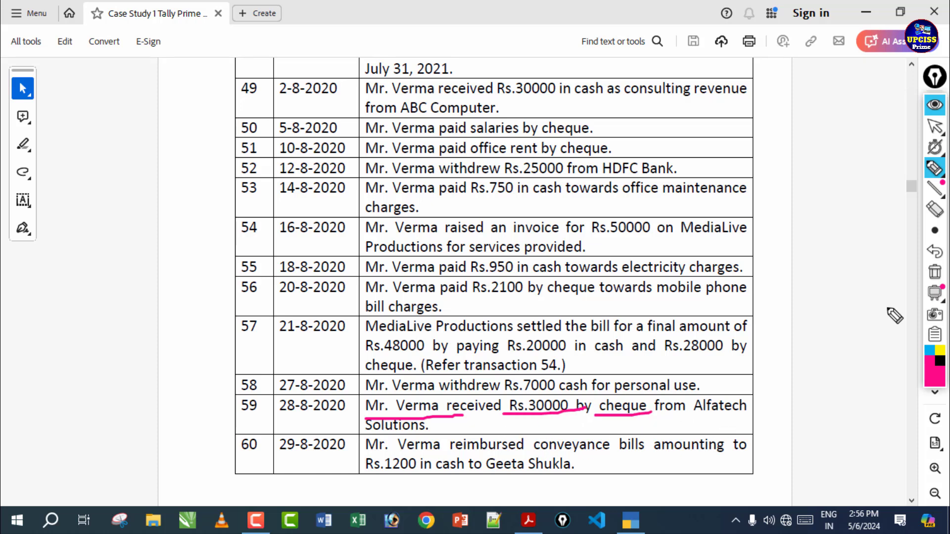
left_click(942, 271)
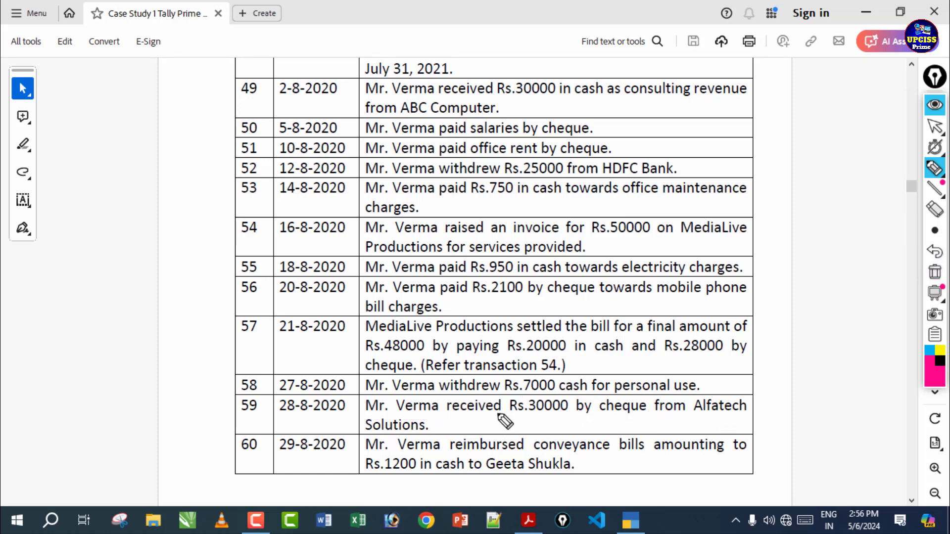
Circle Rs.30000 and underline Alfatech in transaction 59, draw an arrow linking payee and payer, and clear the marks
left_click_drag(545, 430, 568, 426)
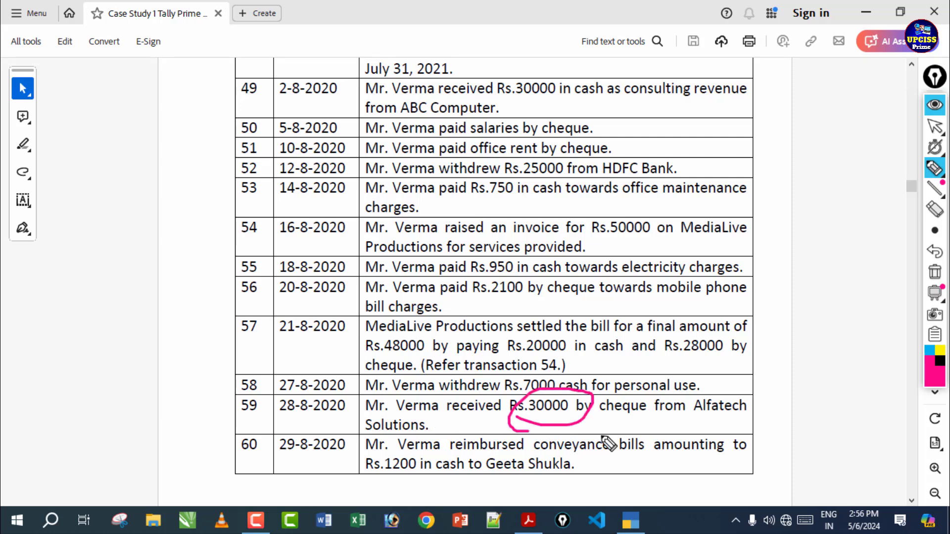
left_click_drag(817, 414, 648, 414)
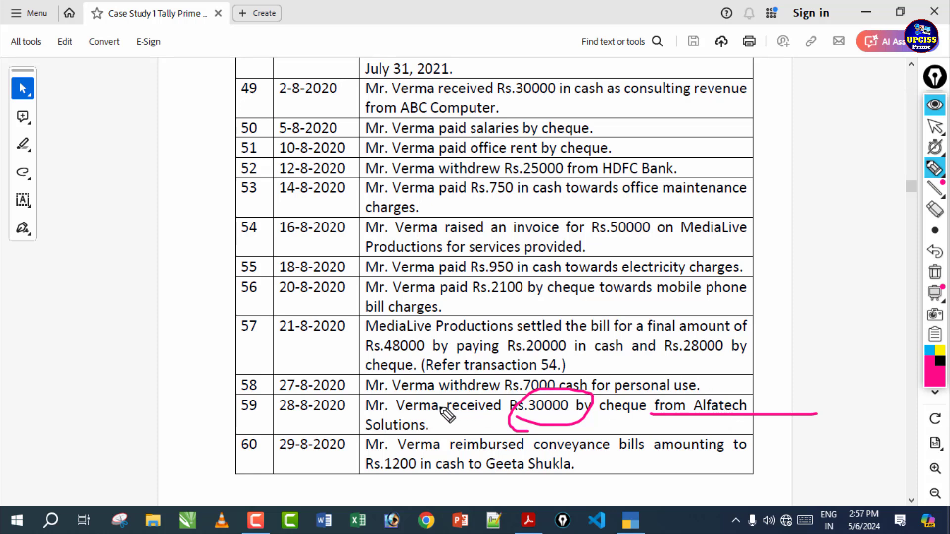
left_click_drag(425, 411, 448, 391)
mouse_move(569, 378)
left_mouse_down()
mouse_move(698, 370)
mouse_move(690, 381)
left_mouse_up()
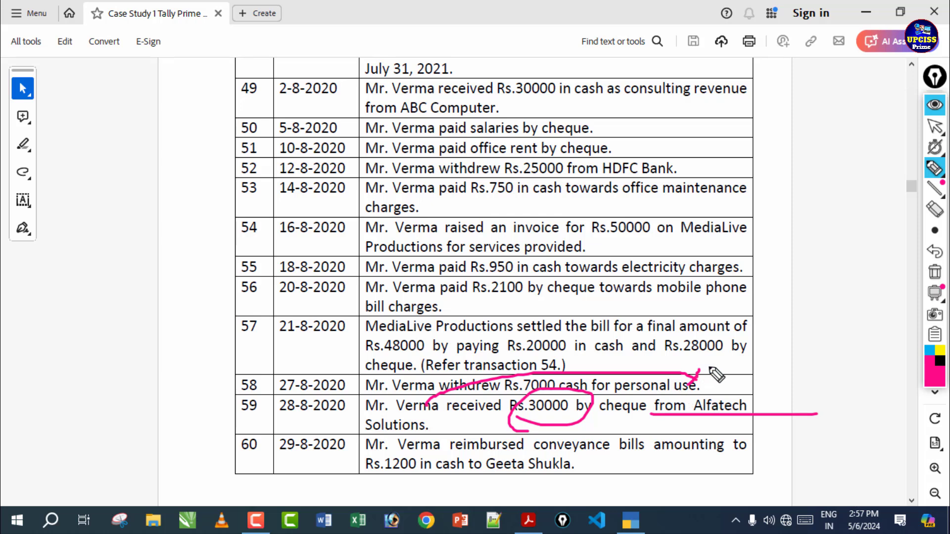
mouse_move(718, 367)
left_mouse_down()
mouse_move(855, 378)
mouse_move(778, 391)
left_mouse_up()
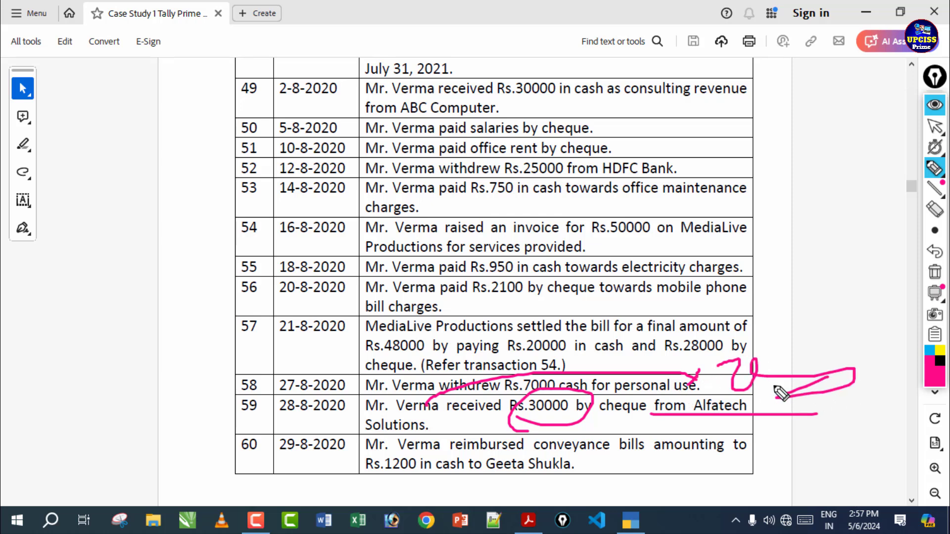
left_click(935, 272)
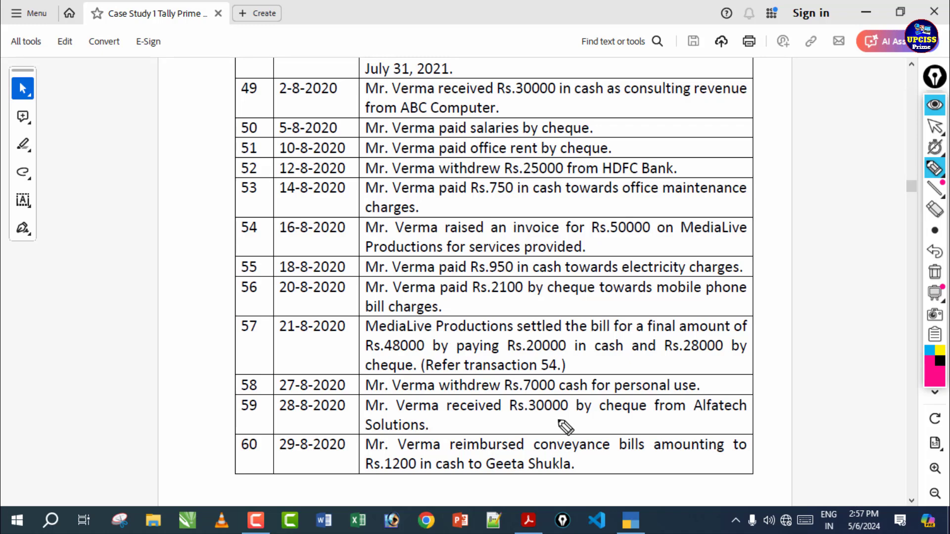
Find transaction 38 in the July 2020 table, underline its Rs.65000 invoice on Alfatech Solution, and clear the marks
left_click(935, 126)
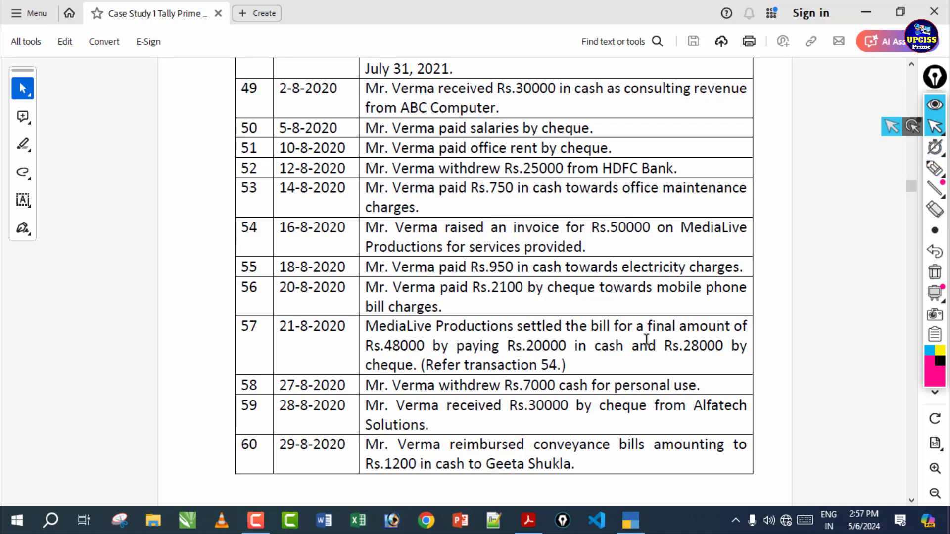
scroll(646, 342, "up", 20)
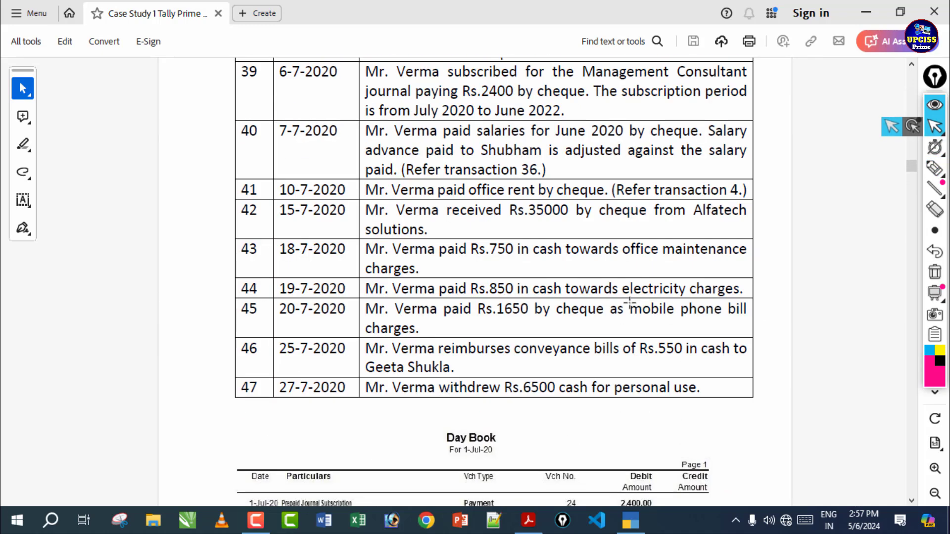
scroll(629, 302, "up", 3)
scroll(627, 293, "down", 3)
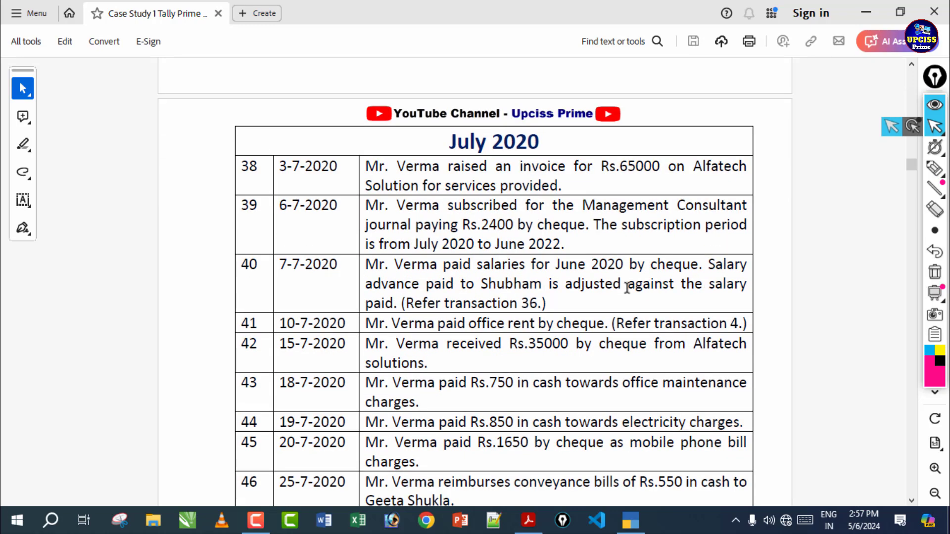
key("ctrl+shift+3")
left_click_drag(353, 112, 675, 108)
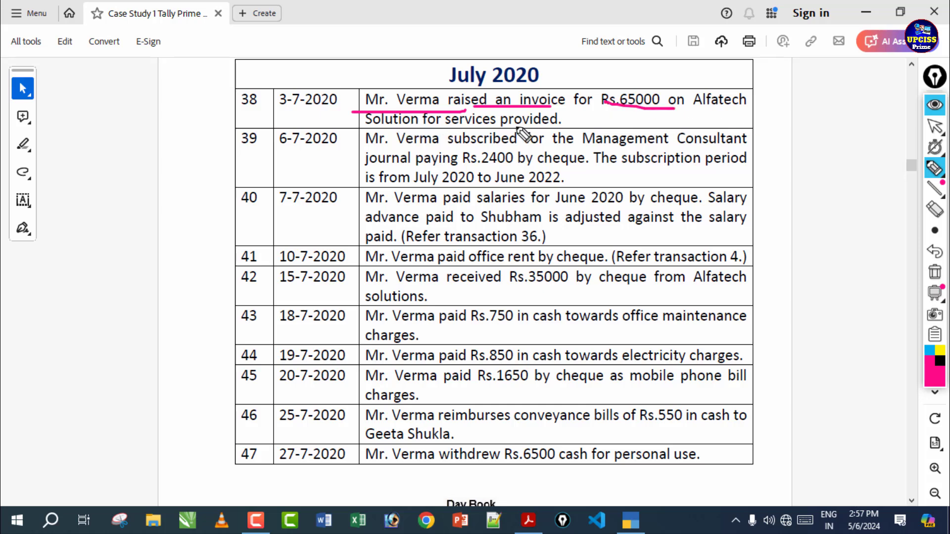
left_click(934, 272)
left_click(935, 126)
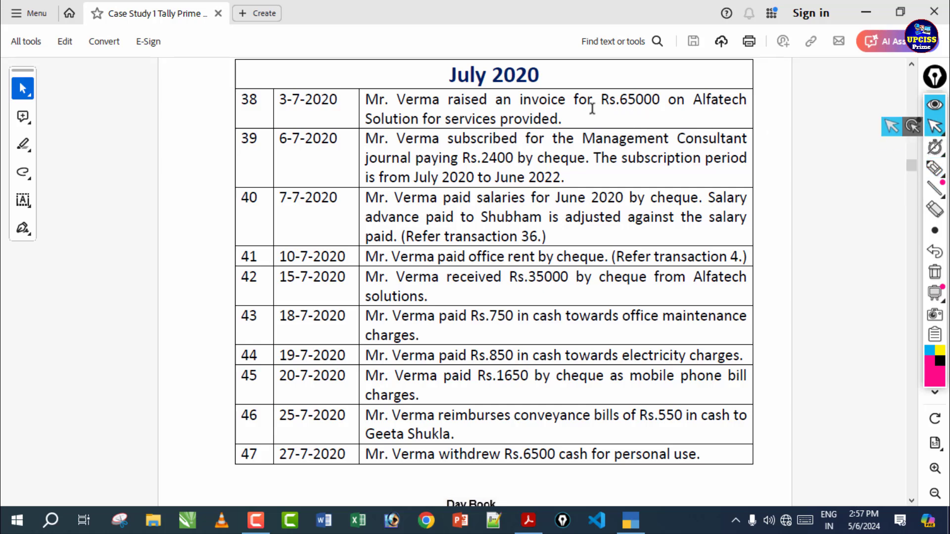
Locate transaction 42 in the July 2020 table, underline the receipt of Rs.35000 by cheque, and clear the mark
left_click_drag(592, 108, 660, 105)
left_click(554, 218)
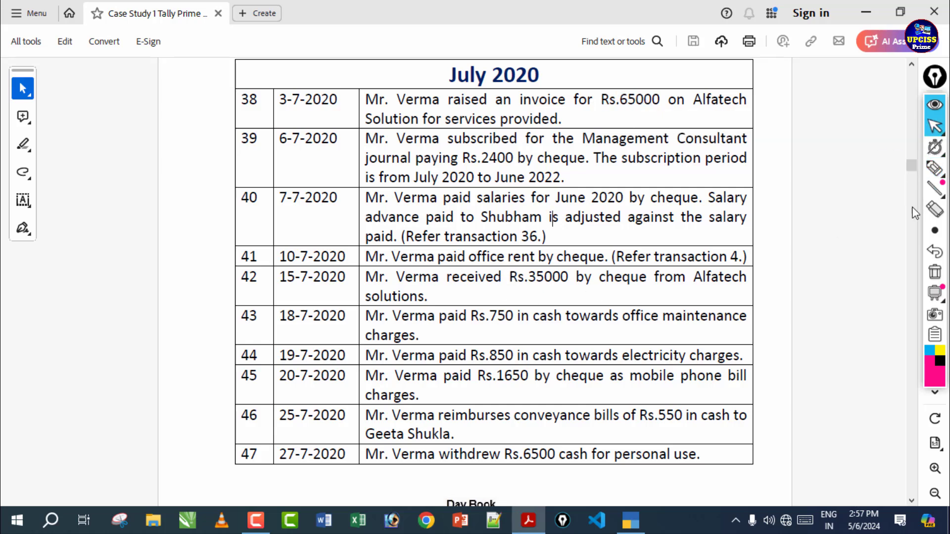
left_click(935, 168)
left_click_drag(447, 290, 683, 281)
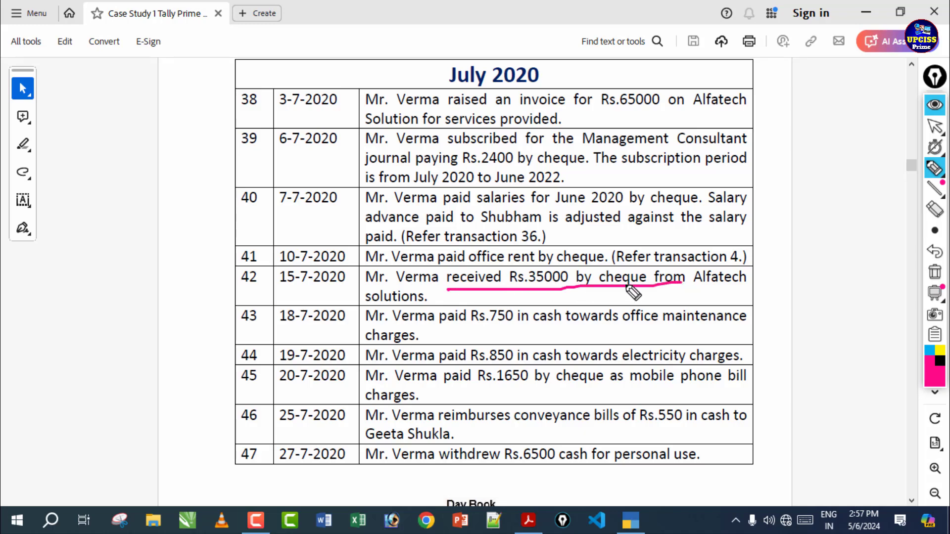
left_click(934, 230)
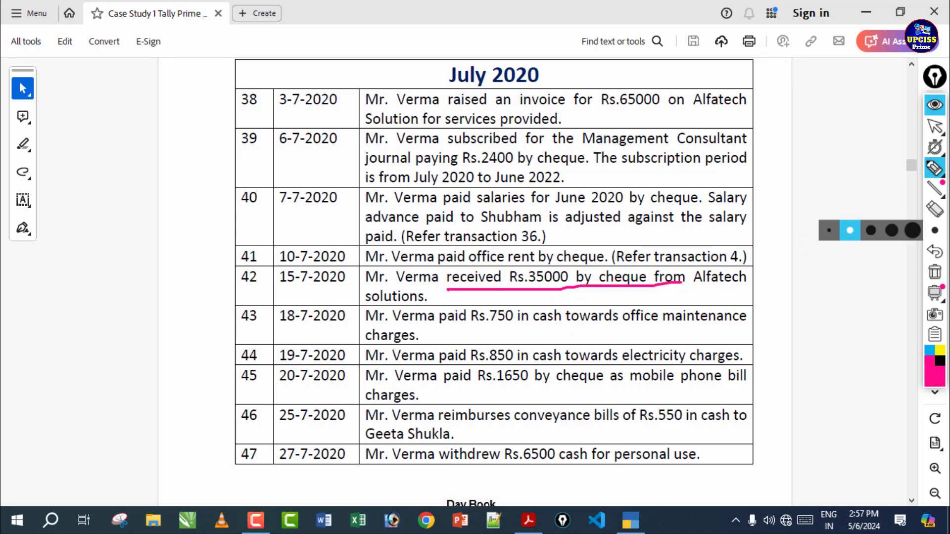
left_click(935, 273)
left_click(935, 126)
Return to transaction 59 in the August table, underline the receipt wording and Alfatech, mark the cheque wording, and clear the marks
scroll(572, 280, "down", 5)
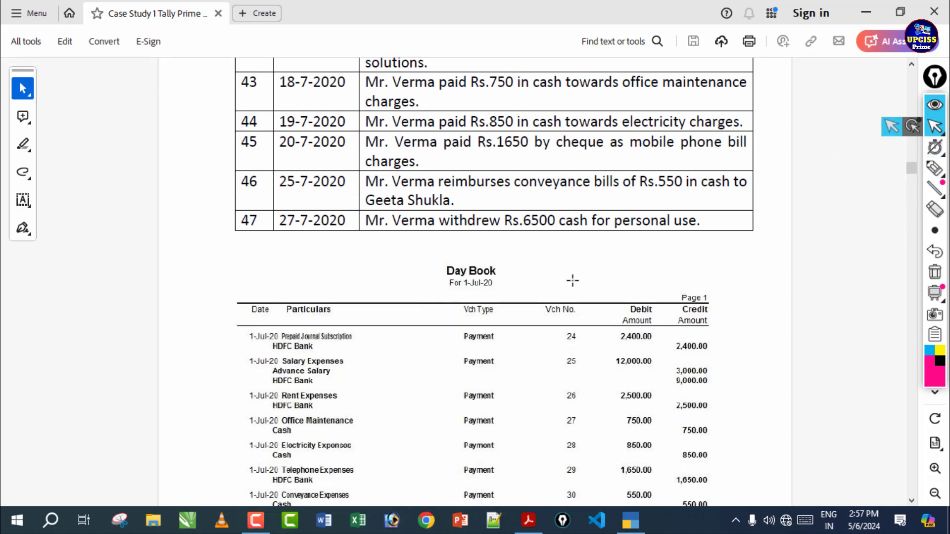
scroll(573, 280, "down", 20)
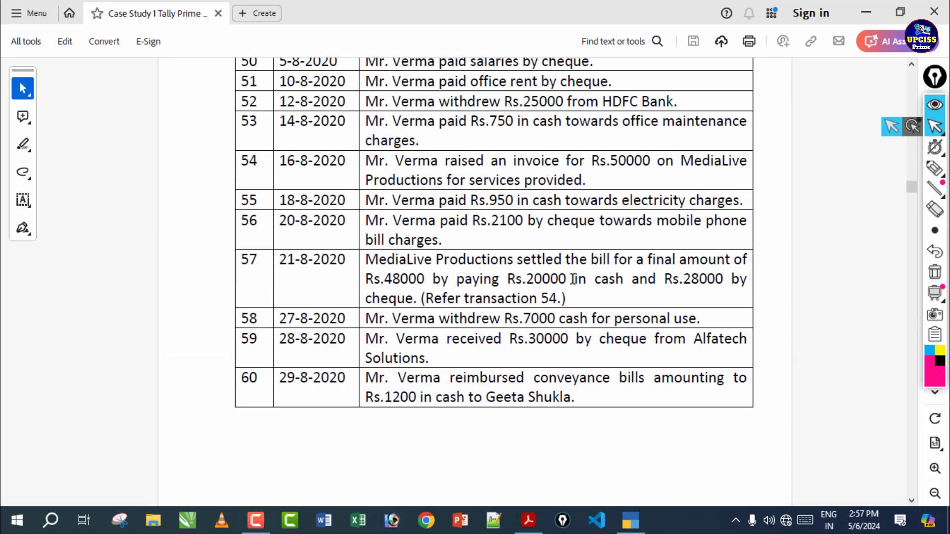
left_click(933, 168)
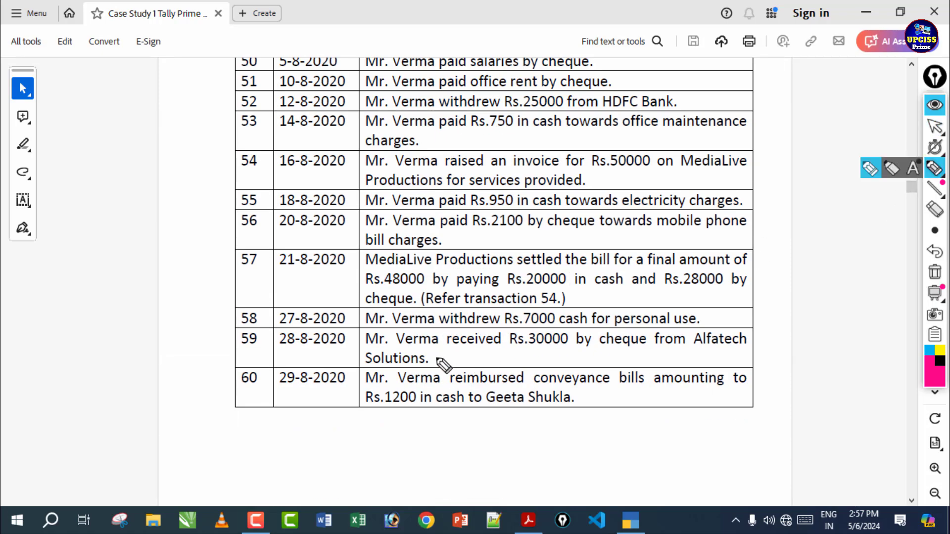
mouse_move(432, 356)
left_mouse_down()
mouse_move(652, 343)
mouse_move(760, 348)
left_mouse_up()
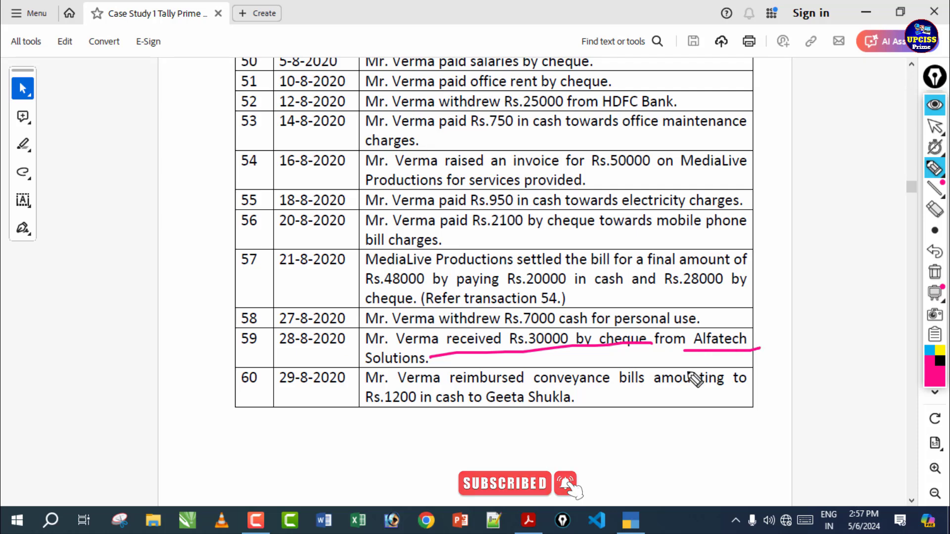
mouse_move(564, 349)
left_mouse_down()
mouse_move(615, 345)
mouse_move(632, 362)
mouse_move(588, 369)
left_mouse_up()
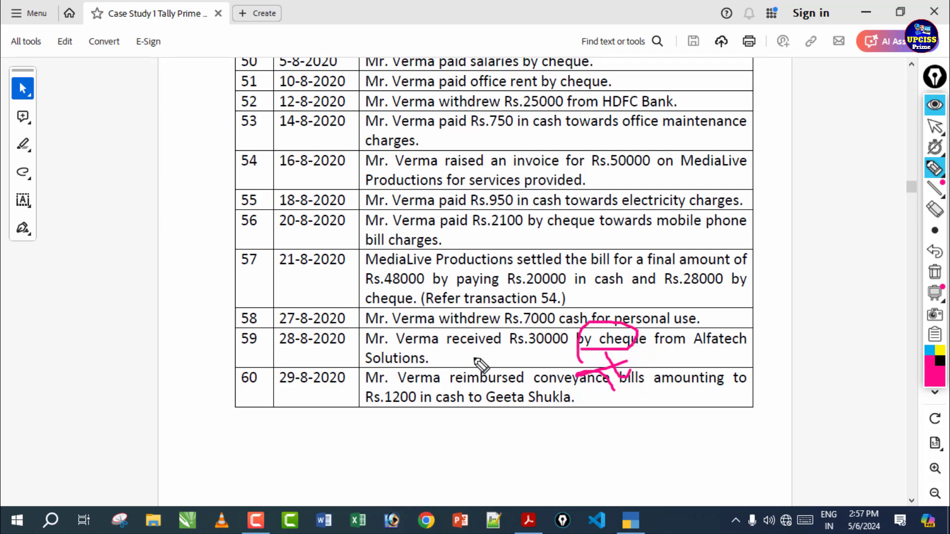
left_click(935, 272)
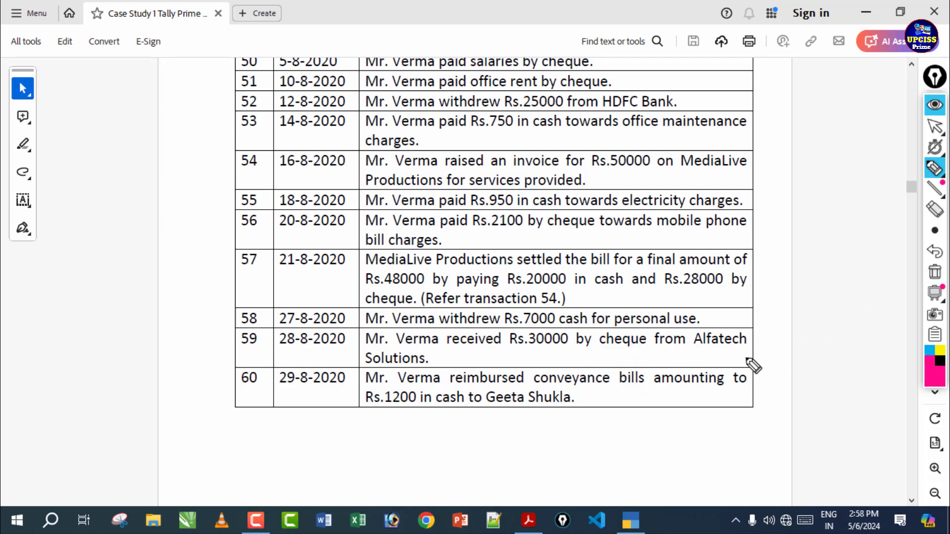
left_click(935, 127)
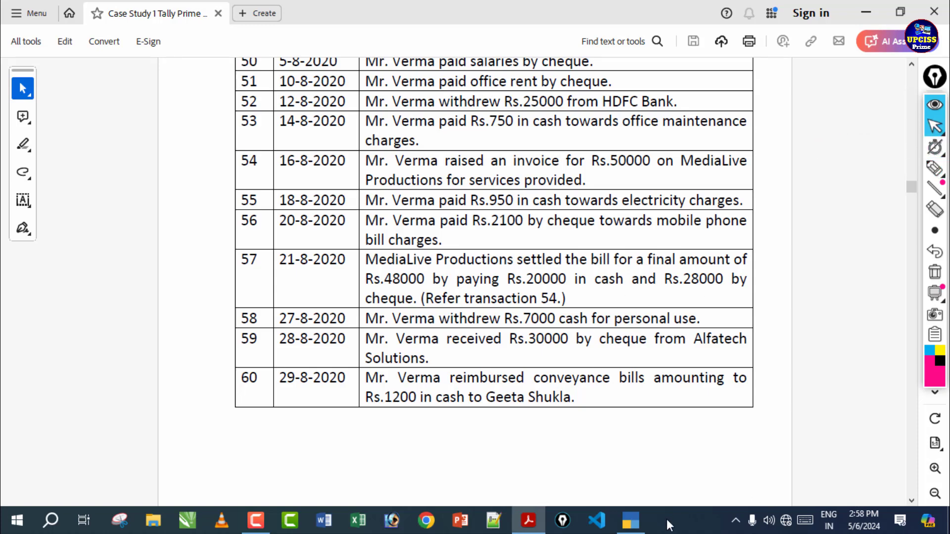
Switch to TallyPrime and start a receipt voucher crediting Alfatech Solution with 30,000.00
left_click(630, 519)
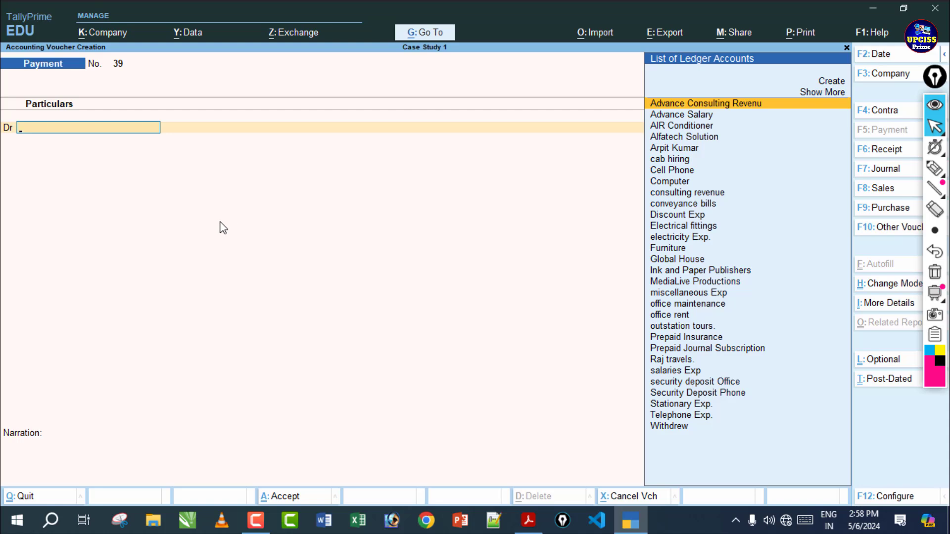
key("F6")
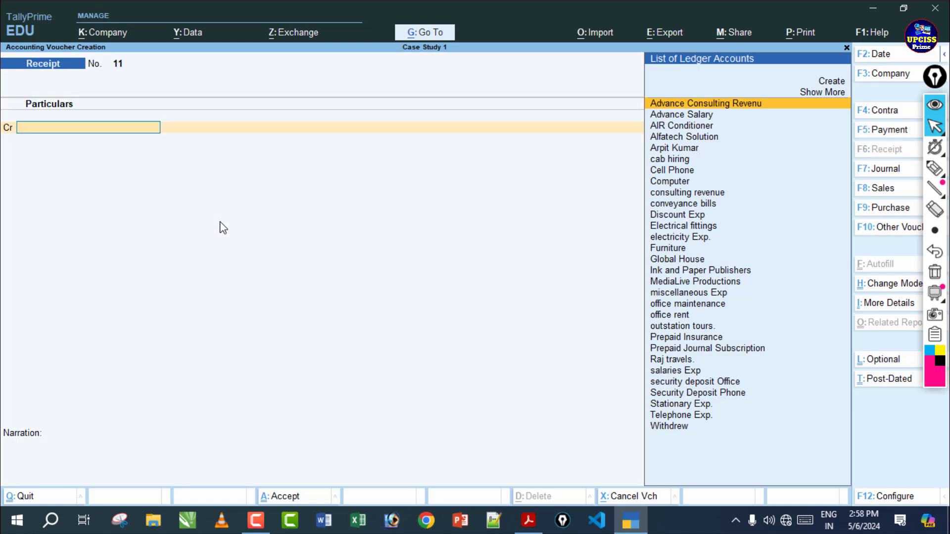
type("A")
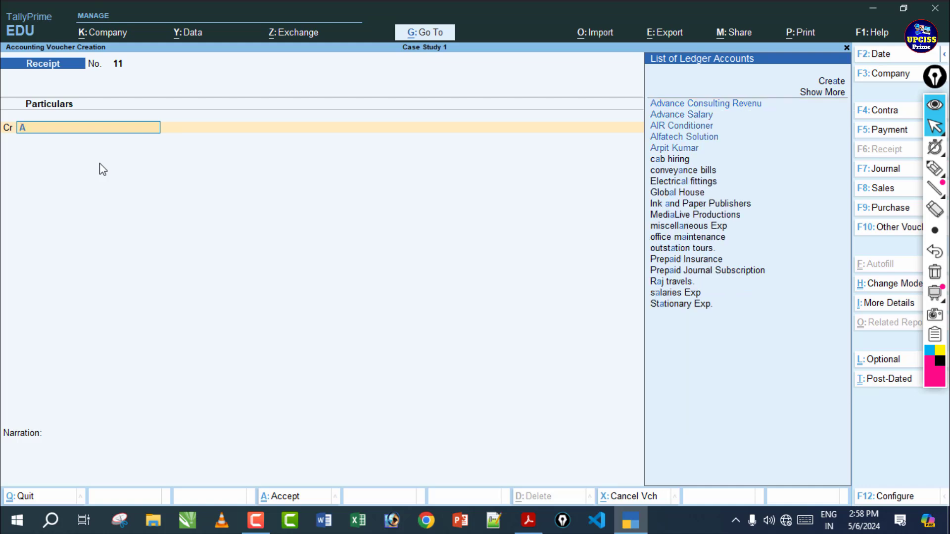
type("l")
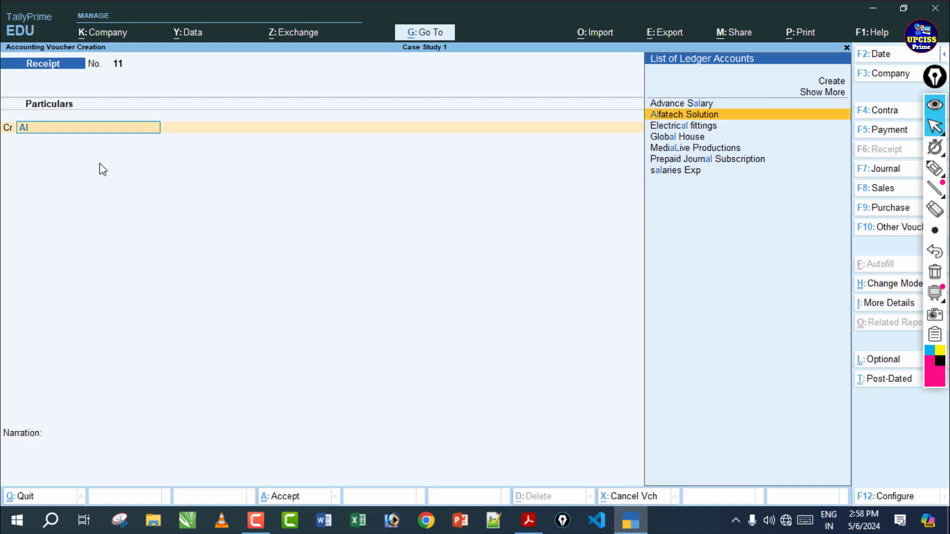
key("Return")
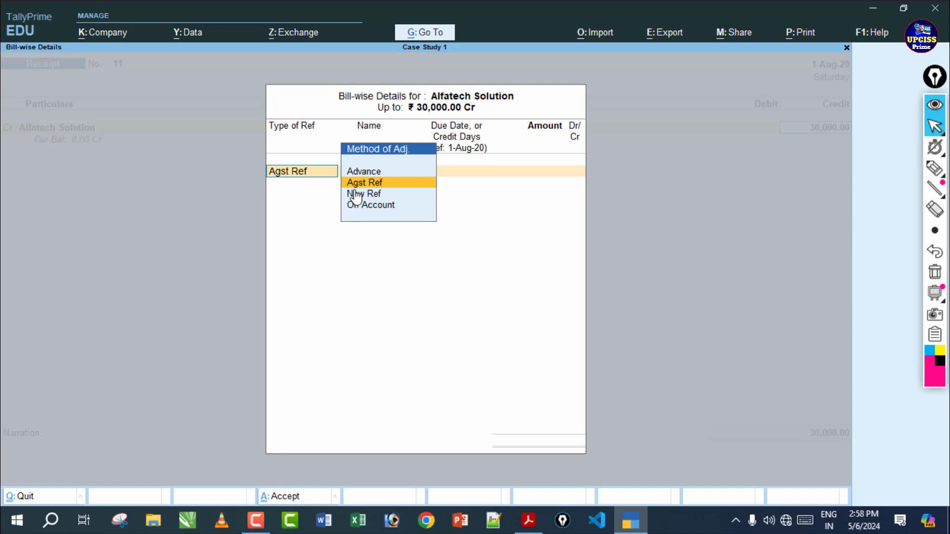
Allocate the 30,000.00 credit as Agst Ref to pending bill 4 dated 1-Jul-20, and debit HDFC Bank with 30,000.00
key("Return")
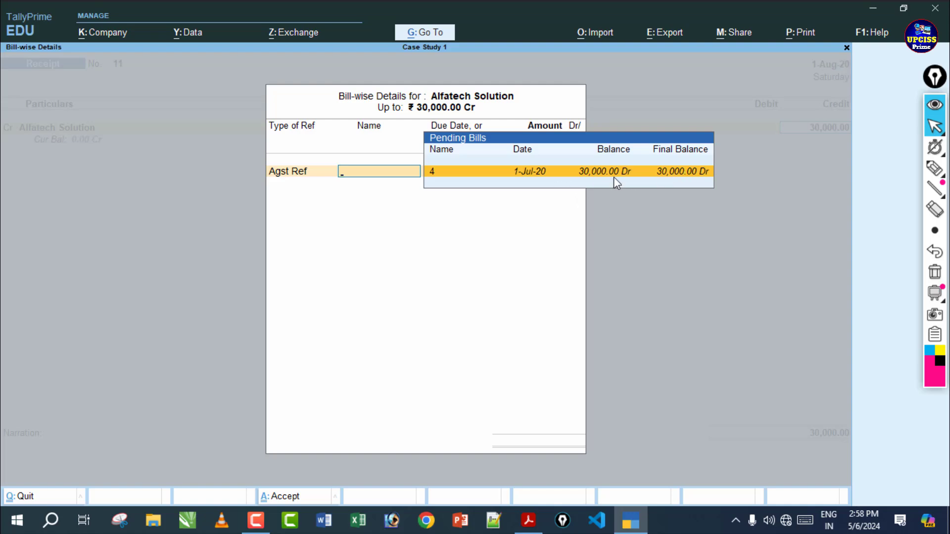
key("Return")
key("Return")
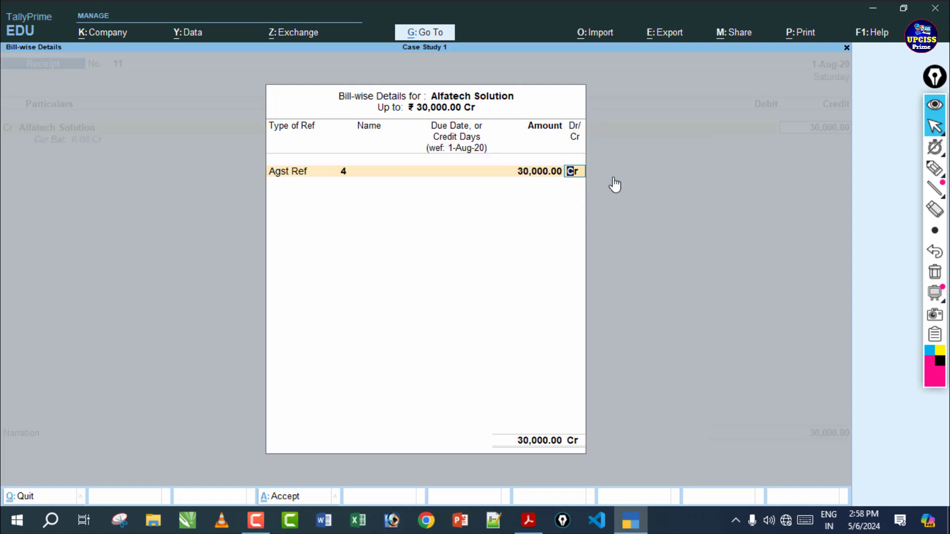
key("Return")
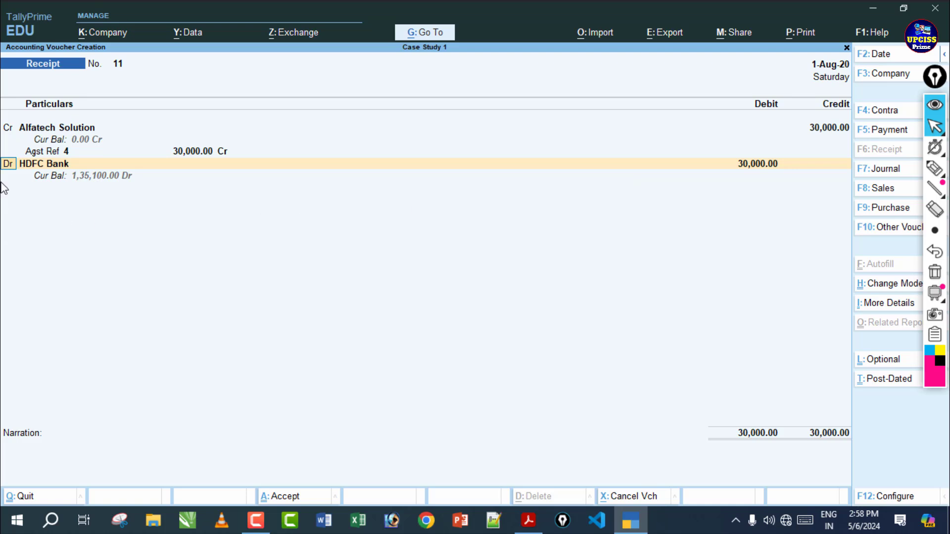
Accept the HDFC Bank debit with a Cheque/DD allocation, leaving instrument number and bank name blank, and save the receipt voucher without a narration
key("a")
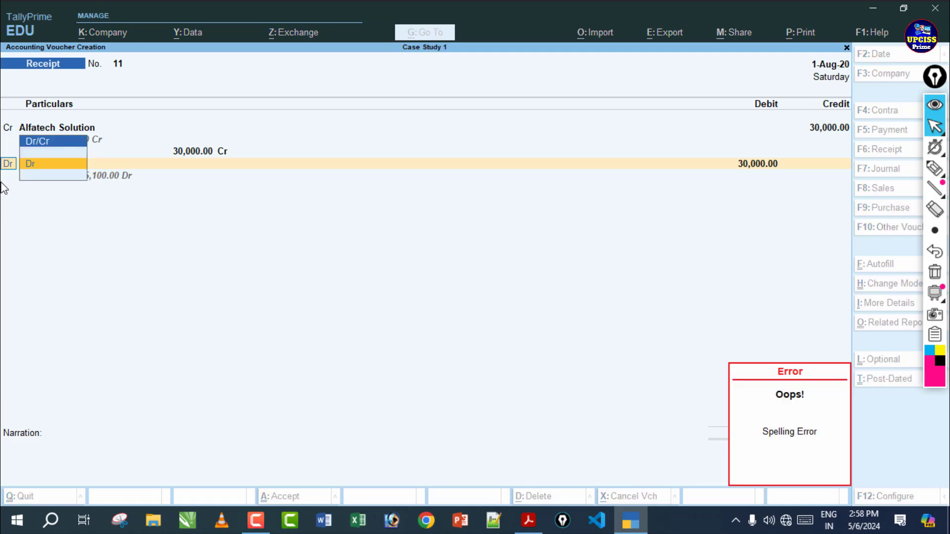
key("Return")
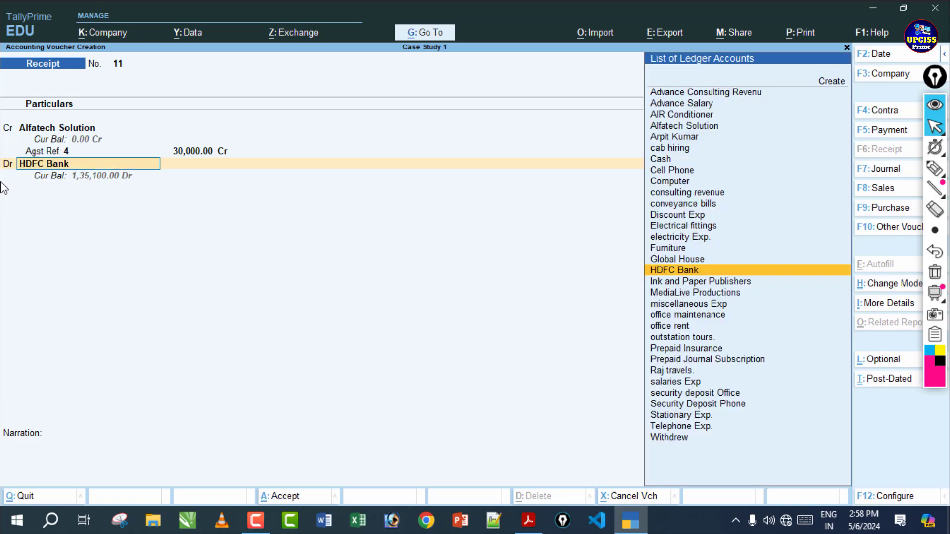
key("Return")
key("Return")
key("Return")
key("Return")
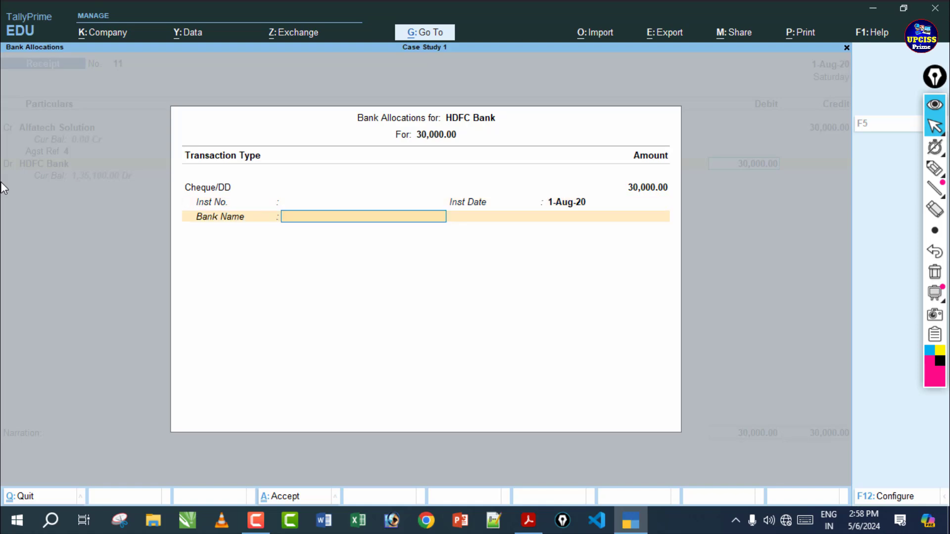
key("Return")
key("Return")
key("Return")
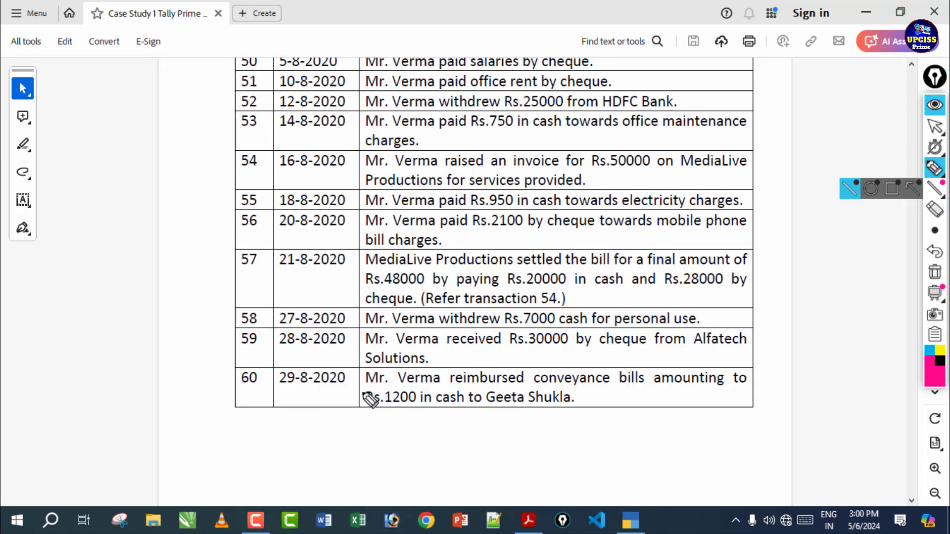
In transaction 60 of the PDF, underline the reimbursement wording and Rs.1200, circle the conveyance bills, and clear the marks
left_click_drag(362, 391, 642, 389)
left_click_drag(363, 410, 399, 410)
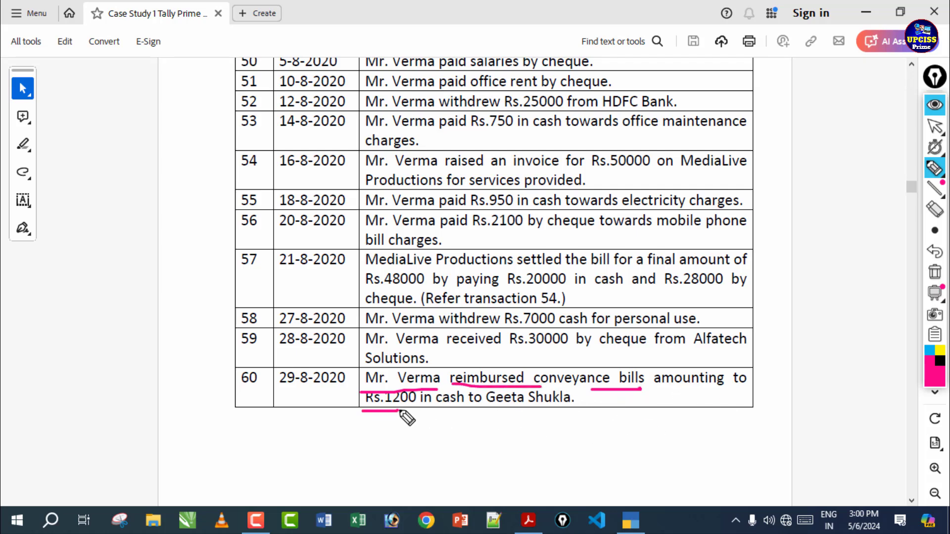
left_click(934, 274)
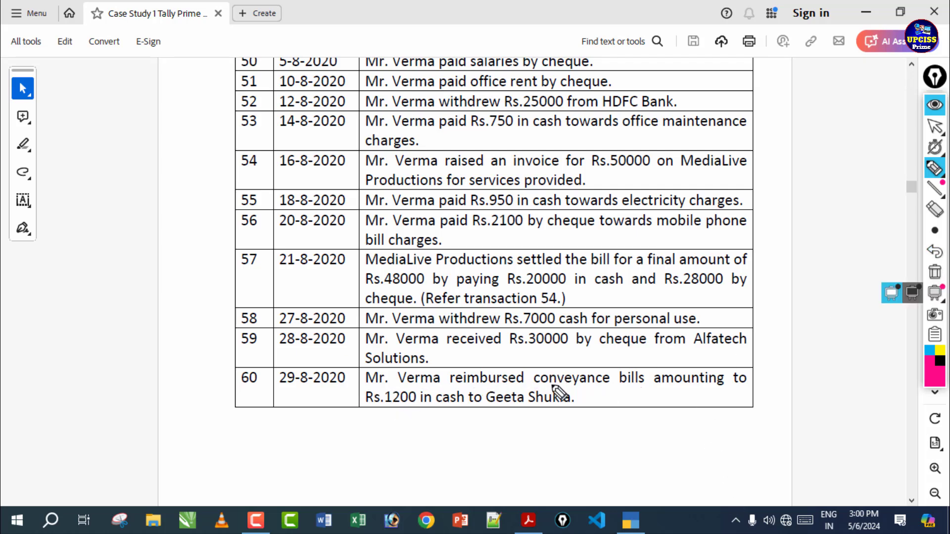
mouse_move(538, 386)
left_mouse_down()
mouse_move(638, 381)
mouse_move(550, 376)
mouse_move(624, 394)
left_mouse_up()
left_click_drag(365, 410, 414, 410)
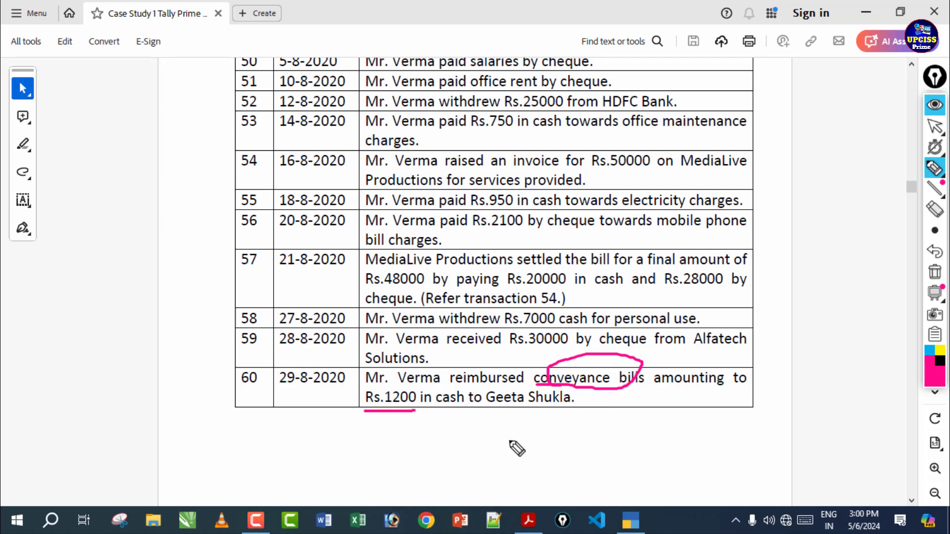
left_click(935, 272)
Draw a cross beside the payee in transaction 60 and a line below the table, and clear the marks
left_click_drag(602, 394, 638, 416)
left_click_drag(641, 408, 619, 428)
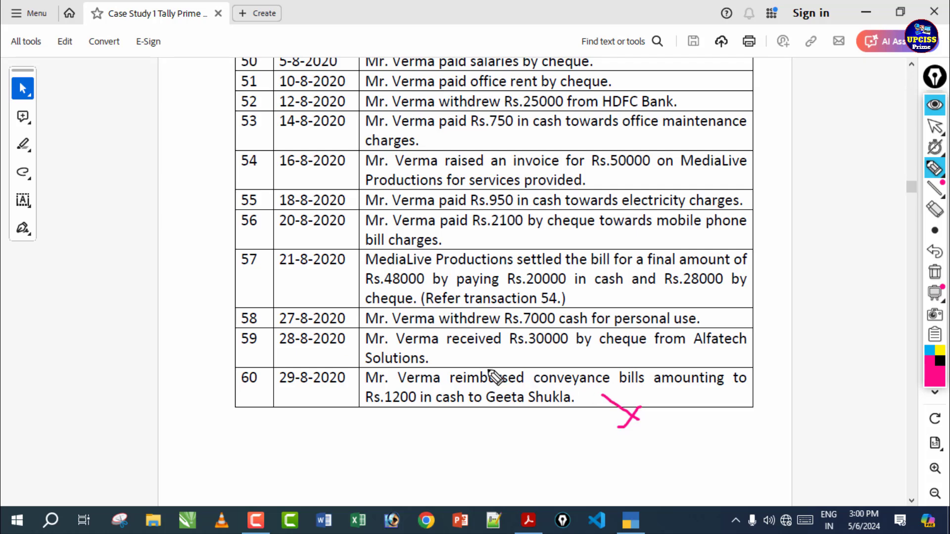
left_click_drag(559, 430, 754, 417)
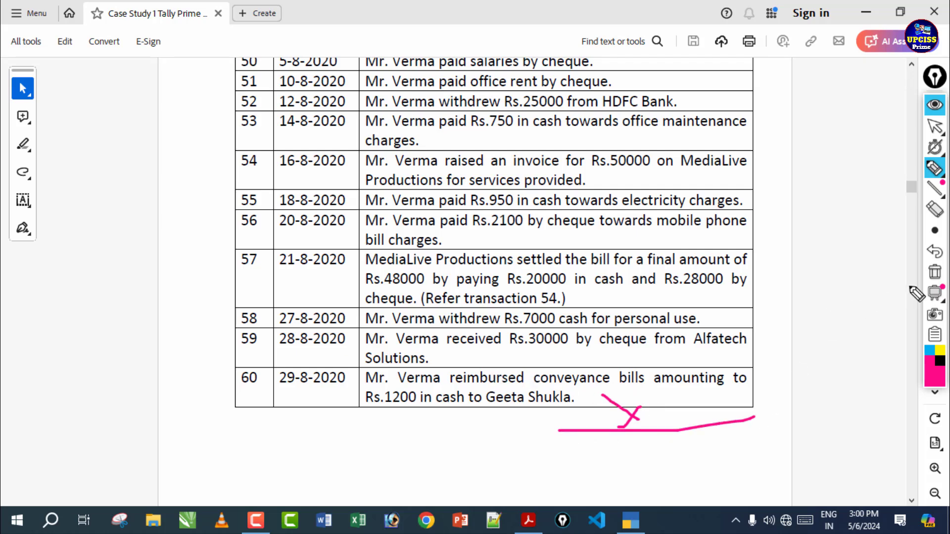
left_click(934, 275)
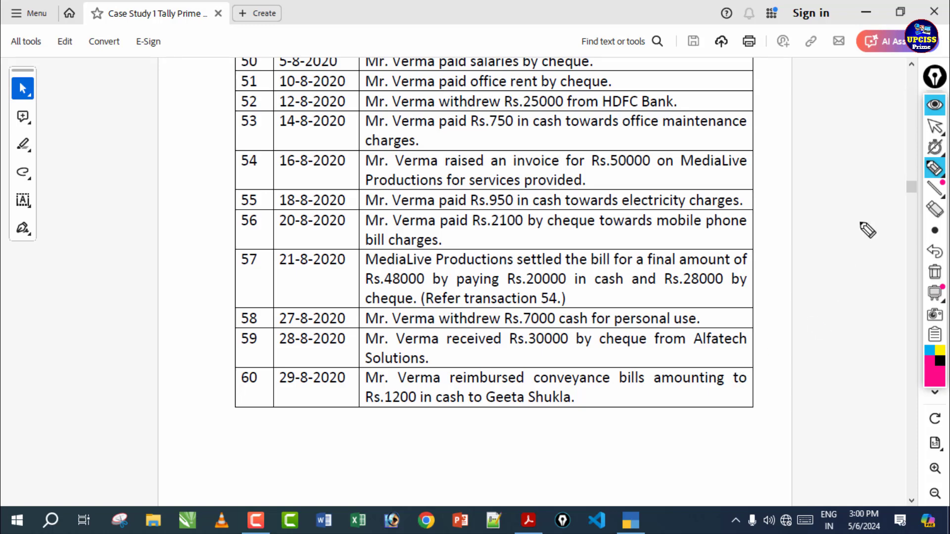
left_click(934, 127)
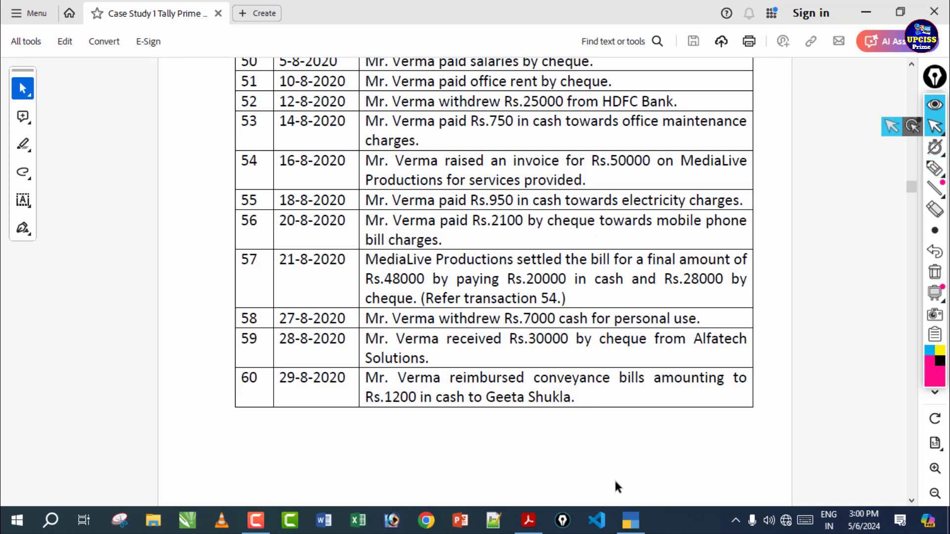
Switch to TallyPrime and start a payment voucher with the conveyance bills ledger as the debit account
left_click(630, 524)
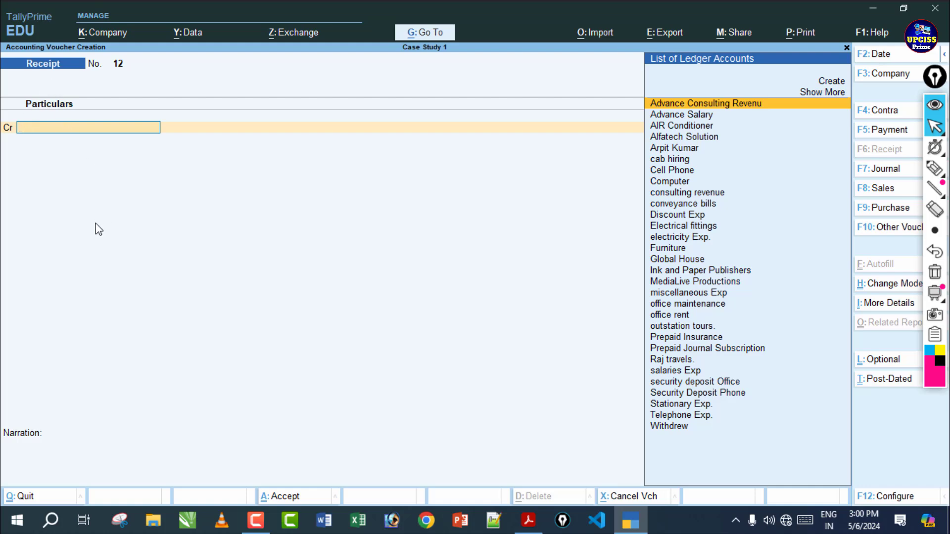
key("F5")
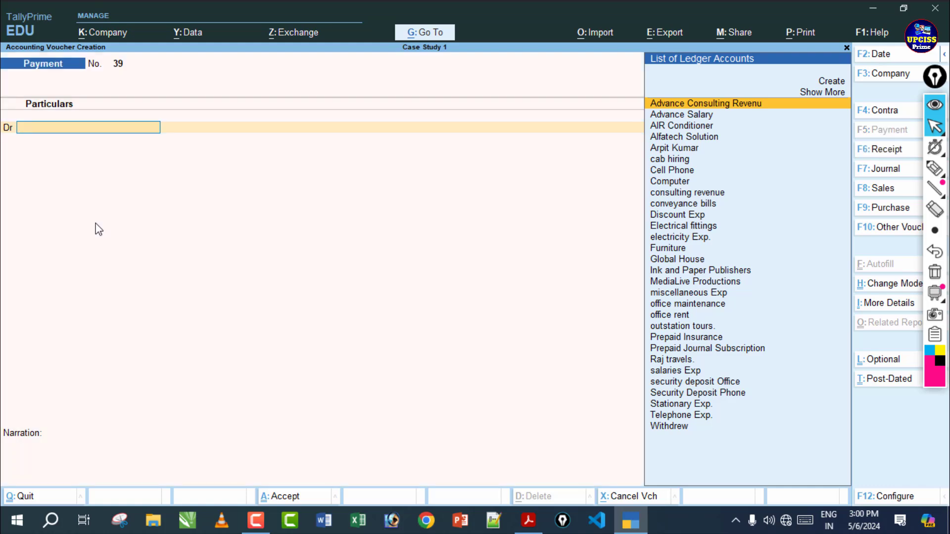
type("Co")
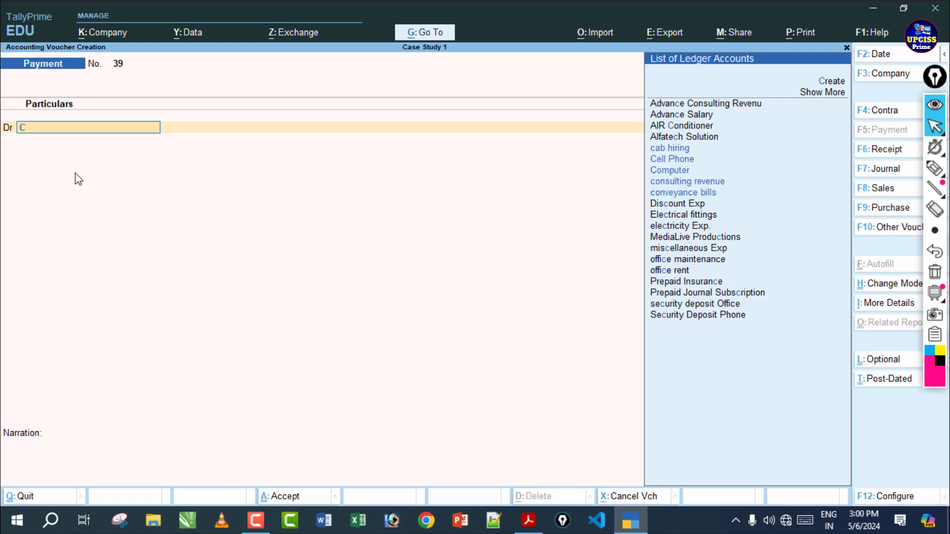
key("Down")
key("Down")
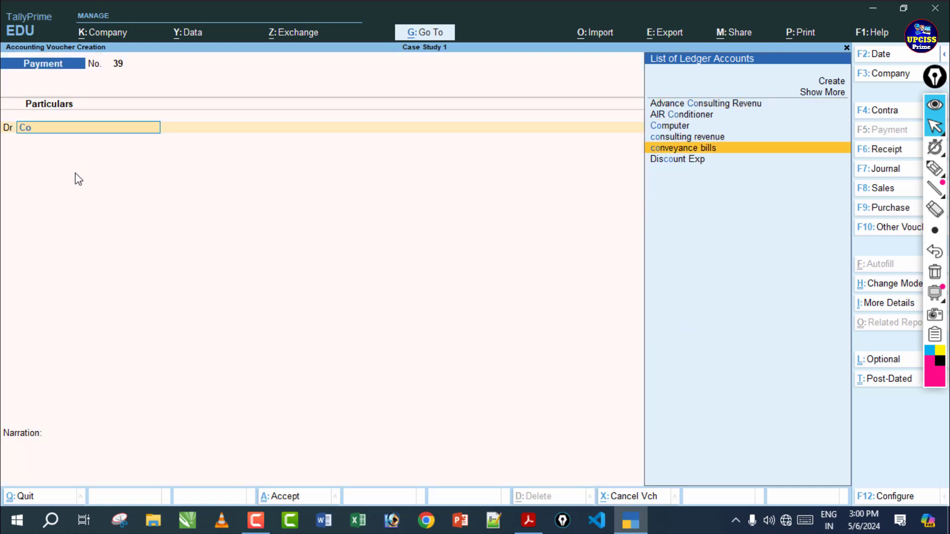
key("Return")
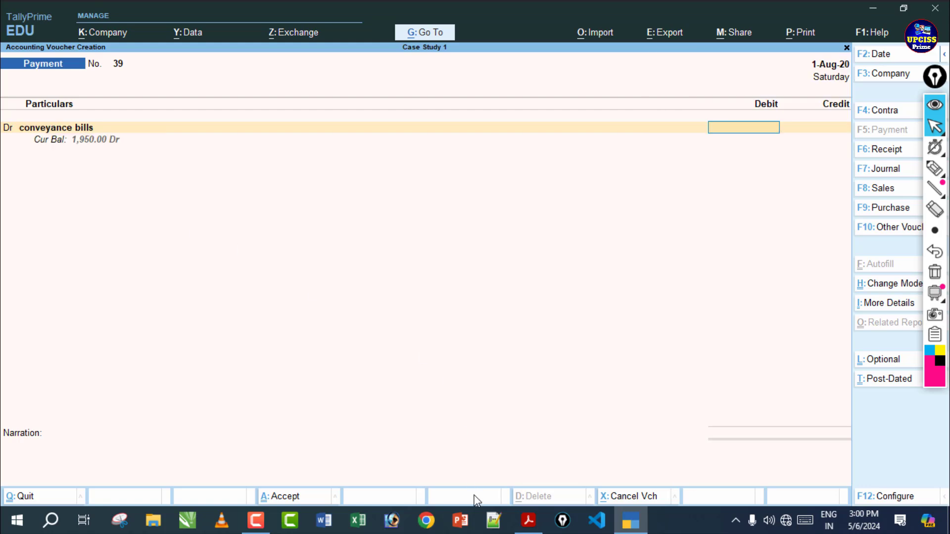
Check transaction 60 in the PDF, set the conveyance bills debit to 1,200.00, and credit Cash with 1,200.00
left_click(526, 528)
left_click(526, 527)
key("Return")
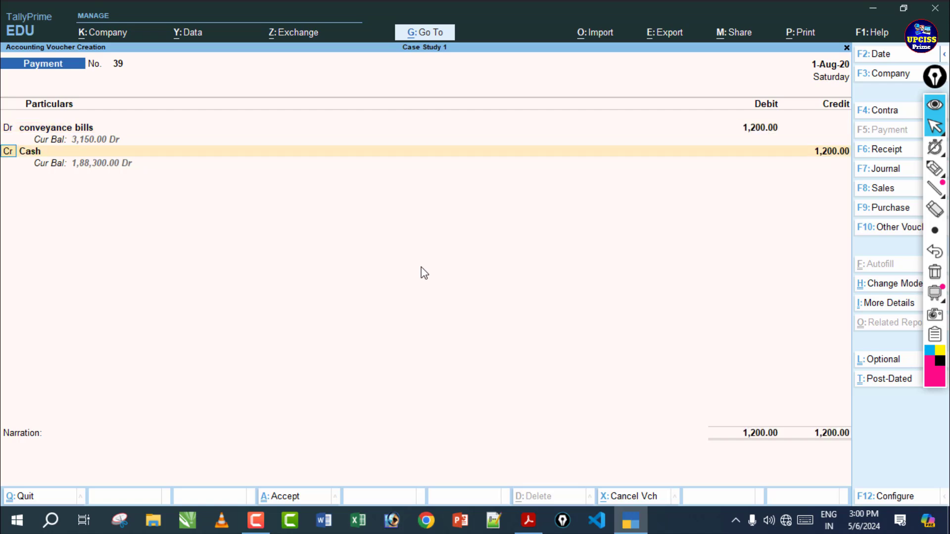
Leave the narration blank and save the conveyance bills payment voucher
key("Return")
key("Return")
key("Return")
key("Return")
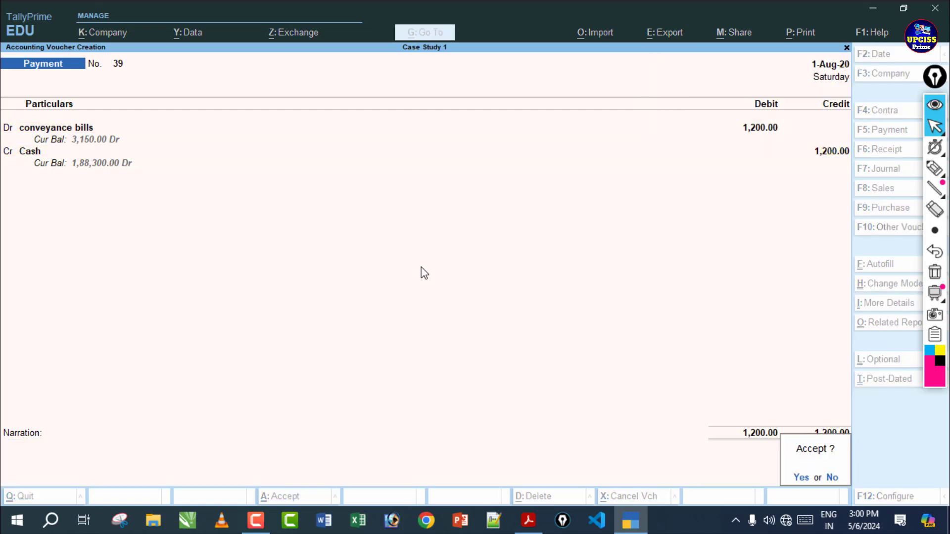
key("y")
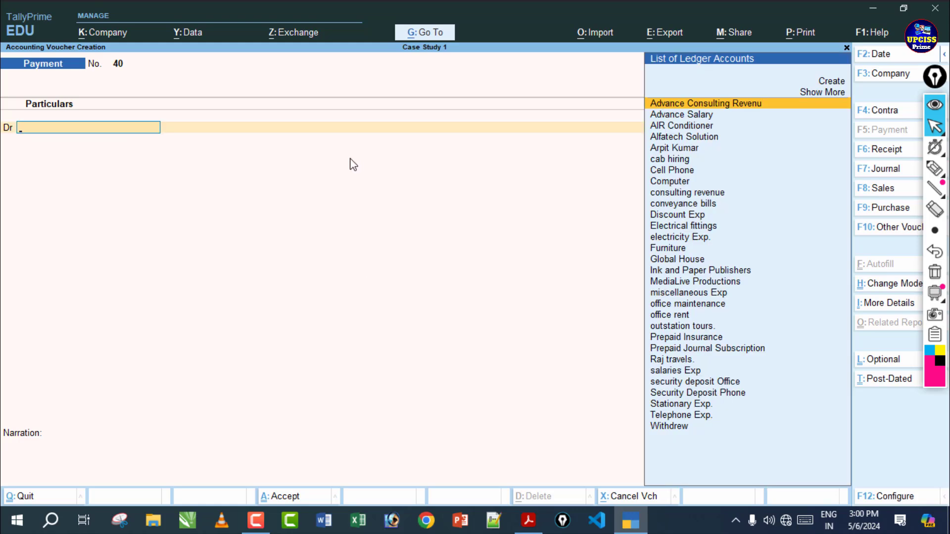
Switch to the PDF, draw lines across transactions 48 to 52 of the August 2020 table, and clear the marks
left_click(538, 525)
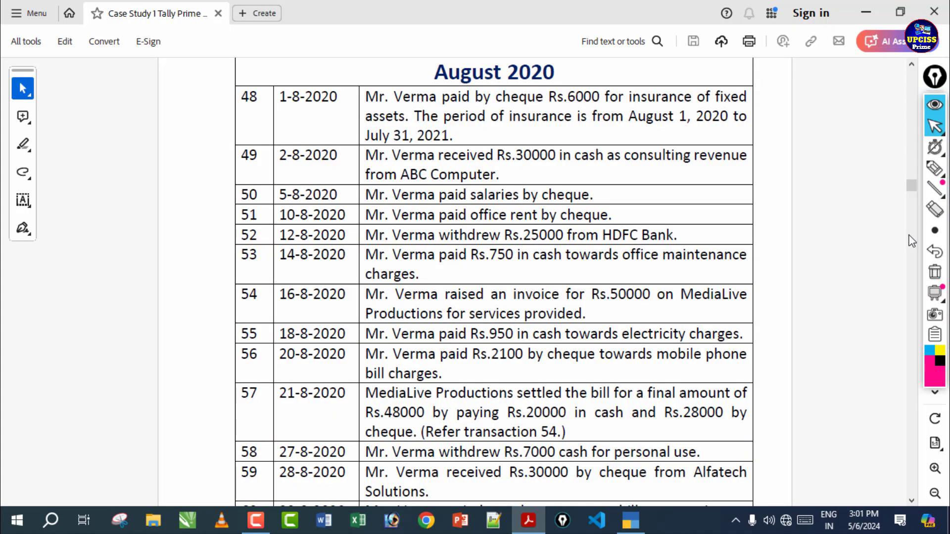
left_click(935, 169)
left_click_drag(380, 75, 565, 96)
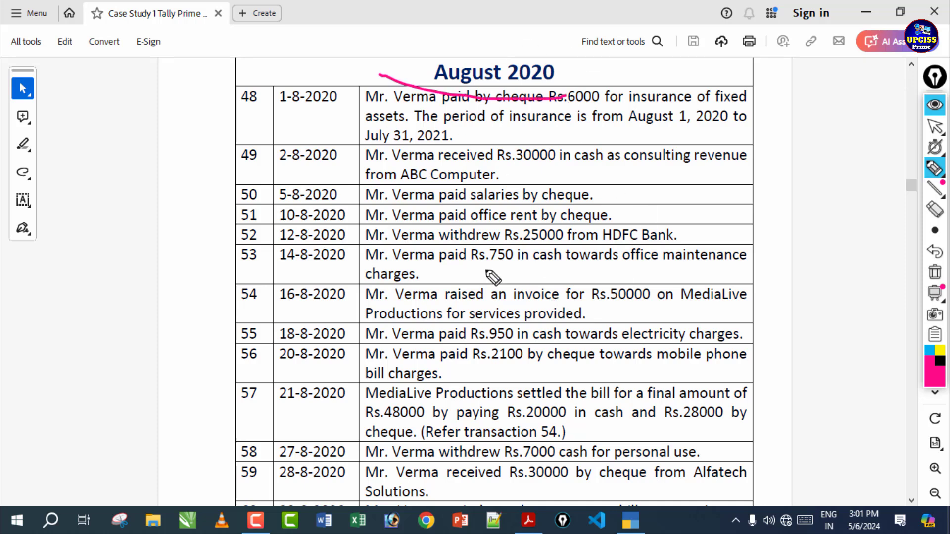
left_click_drag(483, 124, 495, 126)
left_click_drag(605, 125, 612, 122)
left_click_drag(544, 165, 697, 165)
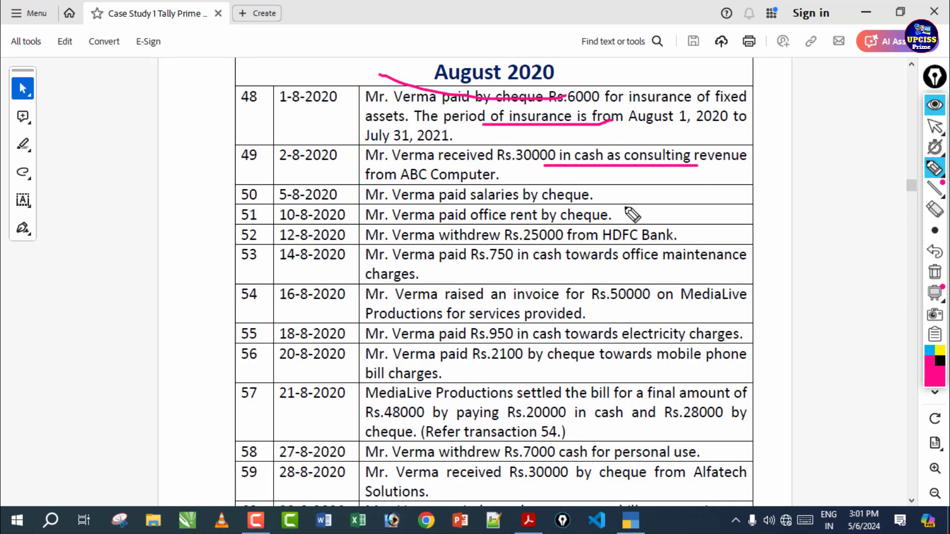
left_click_drag(596, 196, 730, 199)
left_click(656, 226)
left_click_drag(798, 212, 856, 204)
left_click_drag(807, 249, 810, 249)
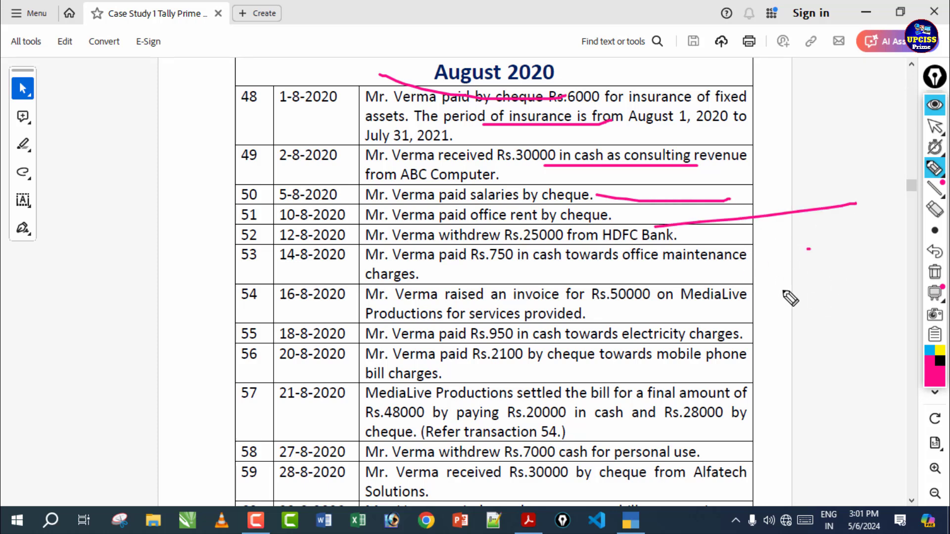
left_click_drag(578, 120, 692, 218)
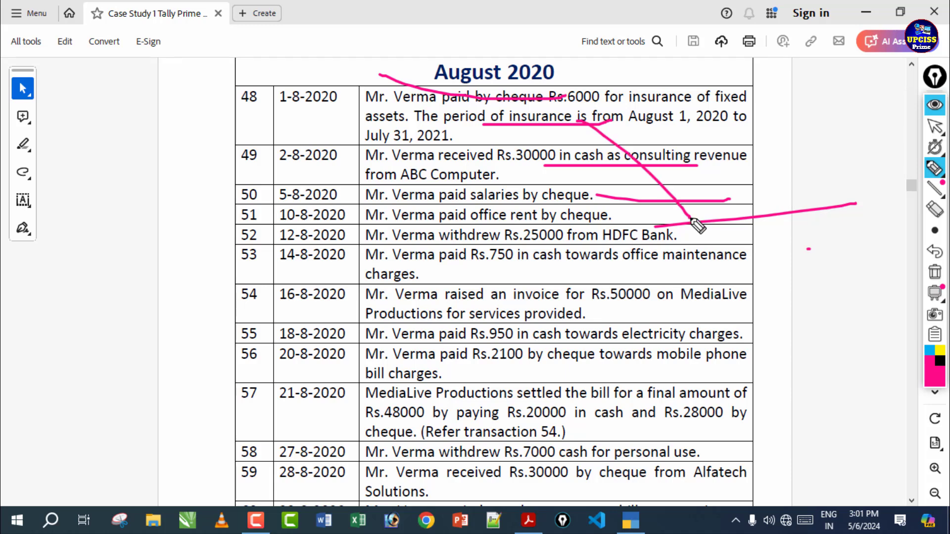
left_click(934, 273)
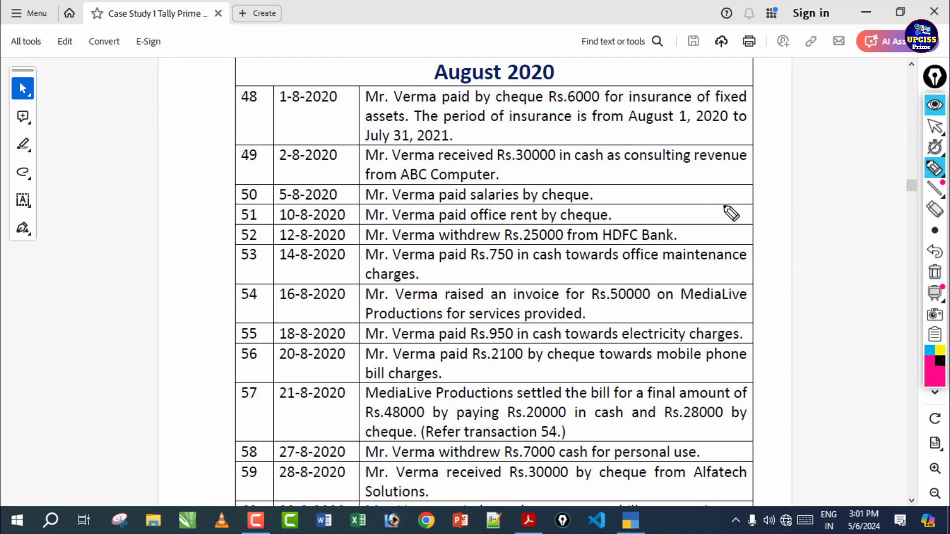
left_click(934, 127)
Go to the trial balance that follows the August transactions in the PDF, circle its account groups and balances, and clear the marks
scroll(625, 194, "down", 15)
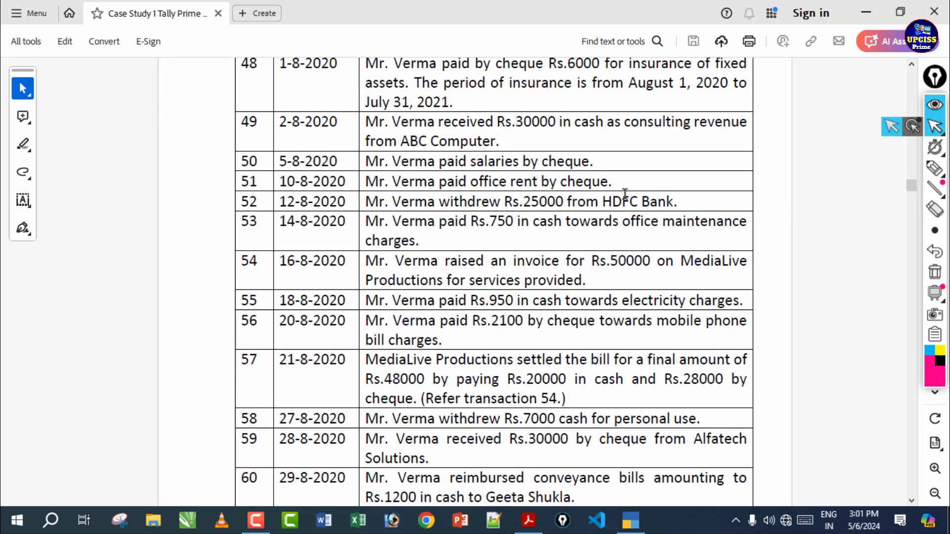
scroll(623, 197, "down", 10)
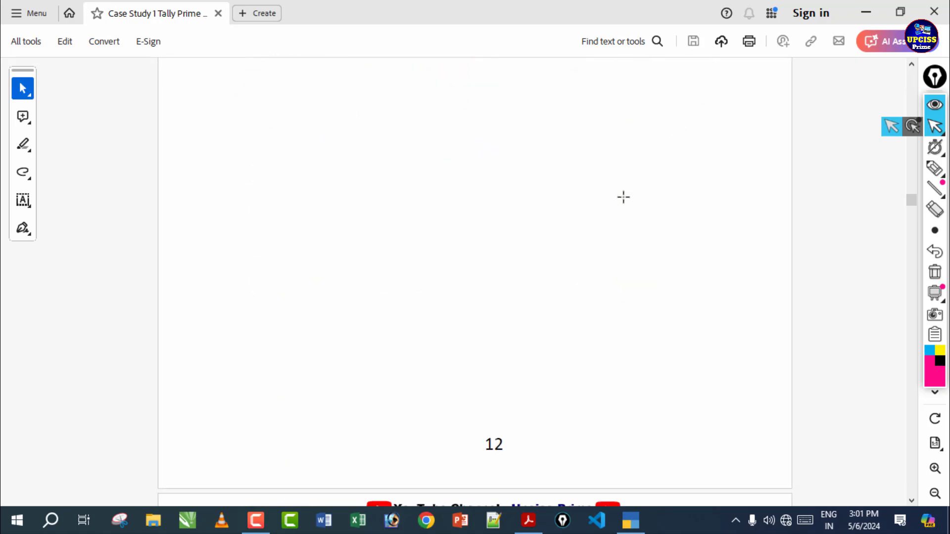
left_click(935, 168)
mouse_move(439, 114)
left_mouse_down()
mouse_move(254, 178)
mouse_move(444, 259)
left_mouse_up()
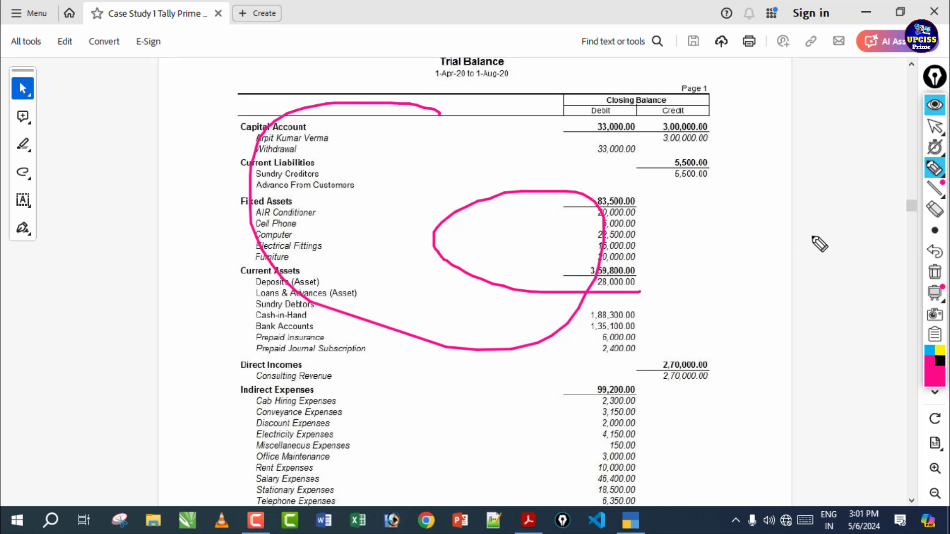
left_click(935, 272)
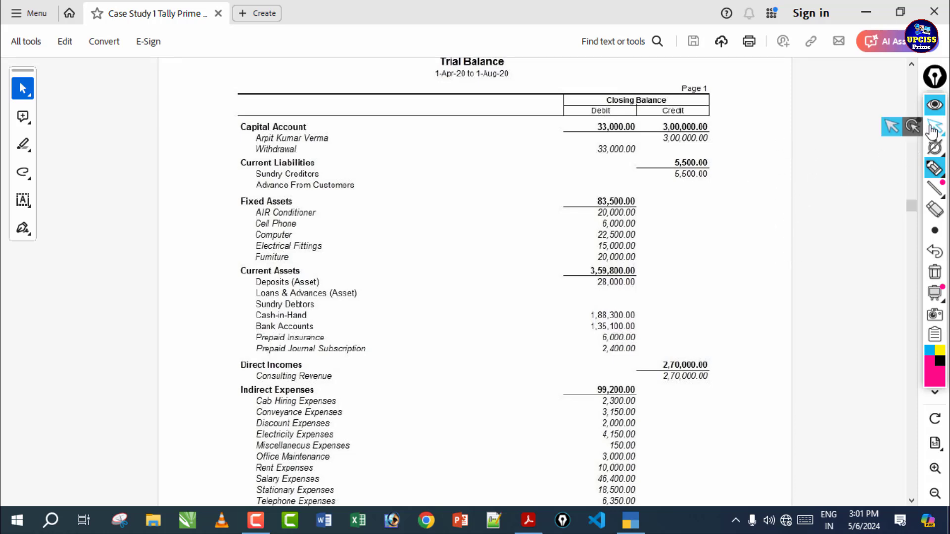
left_click(934, 127)
Switch to TallyPrime, quit the empty payment voucher, and open the Trial Balance report in detailed view
left_click(634, 521)
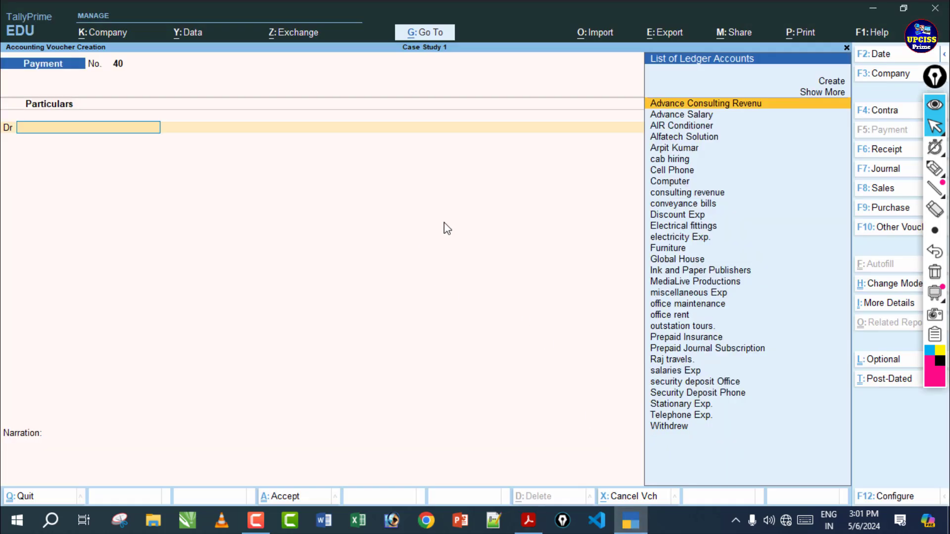
key("Escape")
key("y")
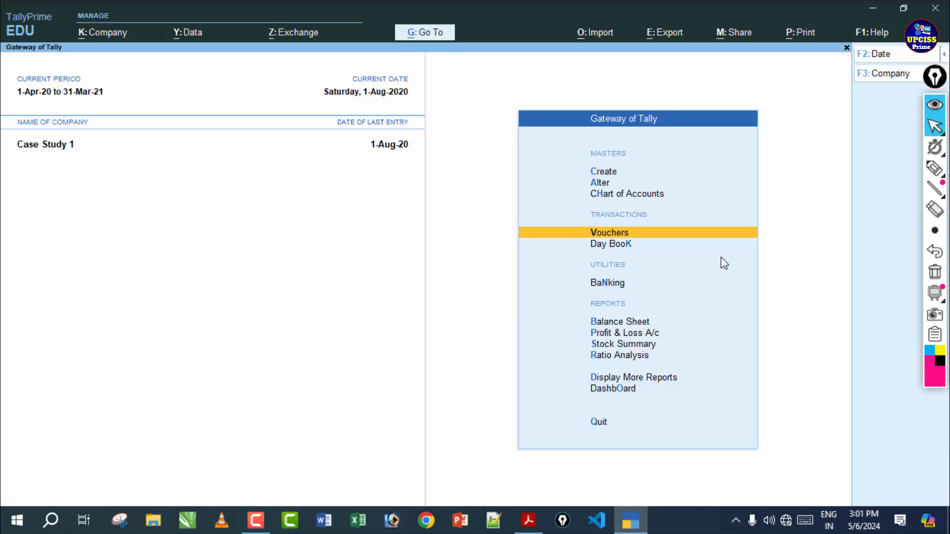
left_click(665, 377)
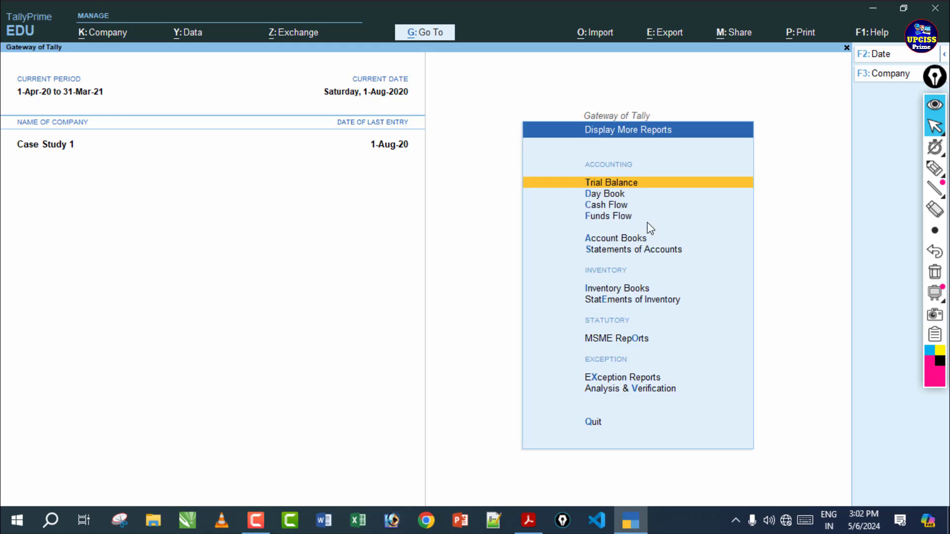
left_click(620, 184)
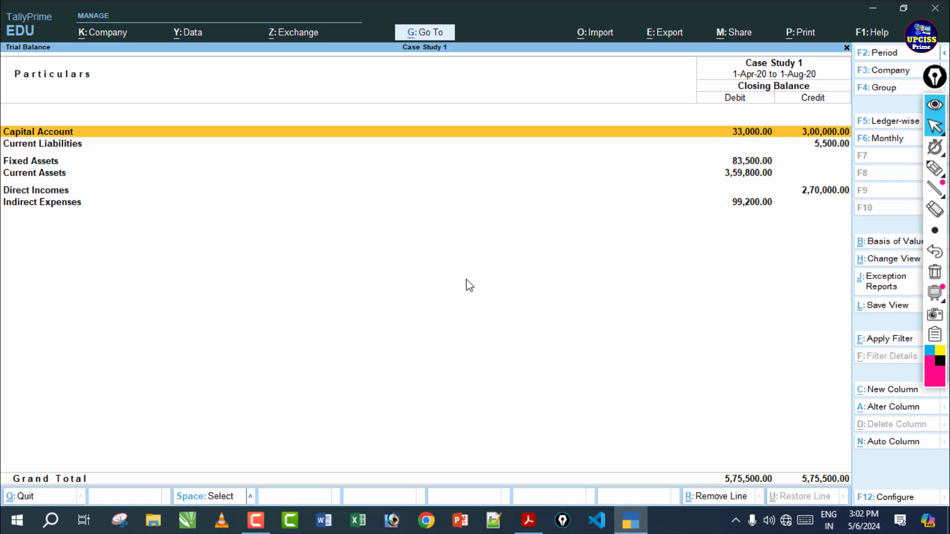
key("alt+F5")
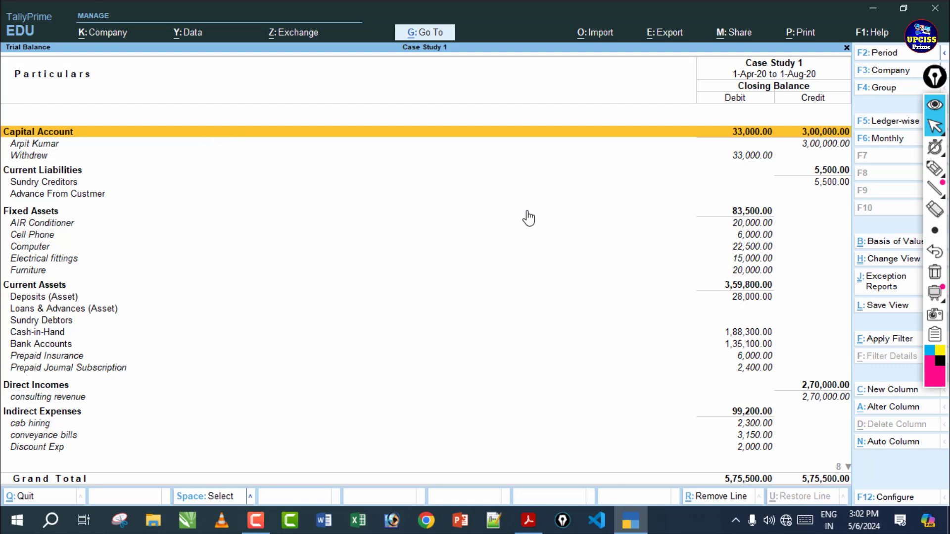
Trace the Capital Account row in the Trial Balance, circle its debit and credit balances, and clear the marks
left_click(935, 168)
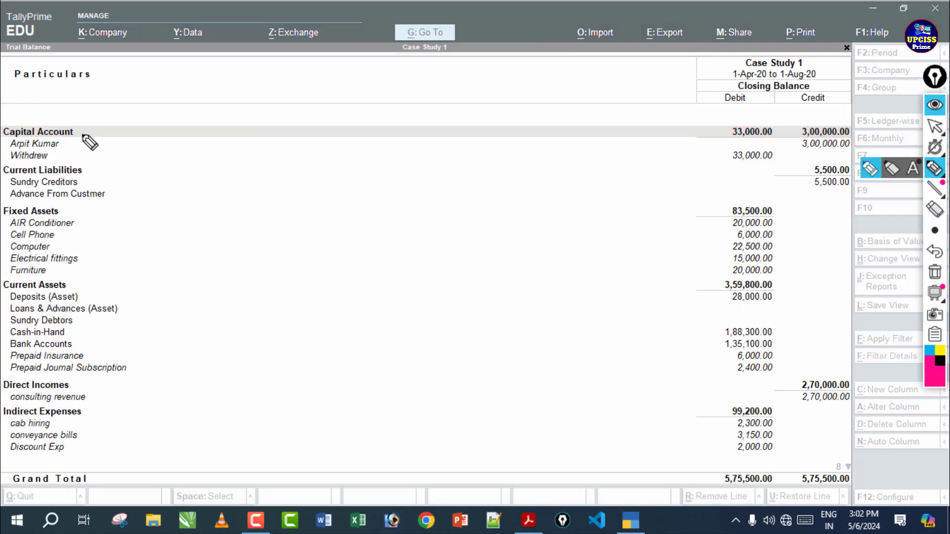
mouse_move(78, 133)
left_mouse_down()
mouse_move(709, 129)
mouse_move(726, 138)
mouse_move(756, 115)
mouse_move(696, 121)
left_mouse_up()
mouse_move(838, 119)
left_mouse_down()
mouse_move(804, 124)
mouse_move(835, 121)
mouse_move(839, 110)
left_mouse_up()
left_click(939, 131)
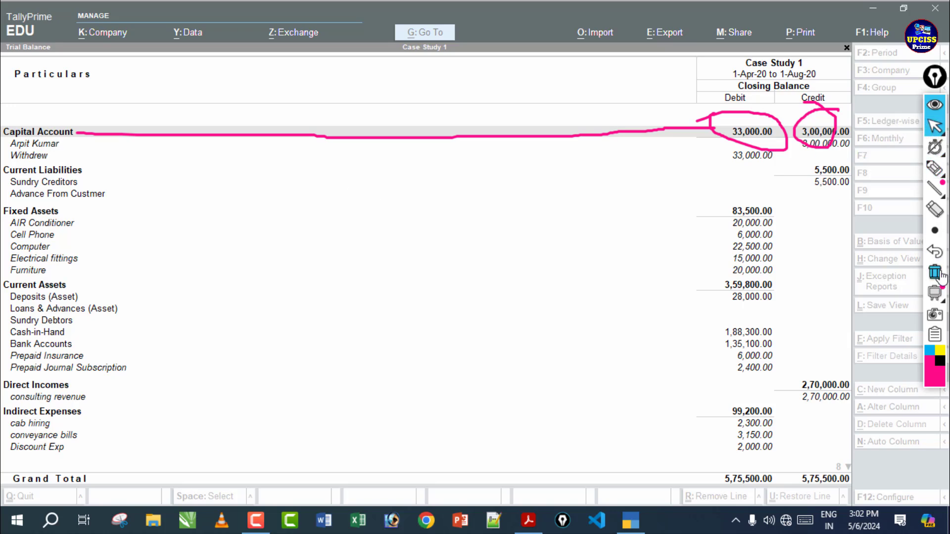
left_click(935, 272)
Switch to the PDF trial balance, mark the Capital Account and Current Liabilities balances for comparison, and clear the marks
left_click(524, 523)
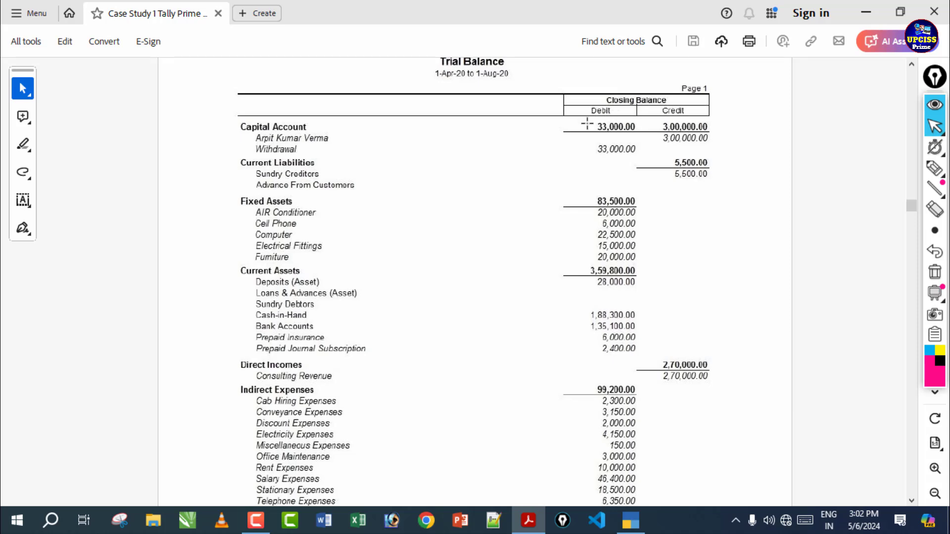
left_click(934, 168)
mouse_move(652, 117)
left_mouse_down()
mouse_move(569, 132)
mouse_move(538, 107)
left_mouse_up()
left_click_drag(654, 112, 517, 171)
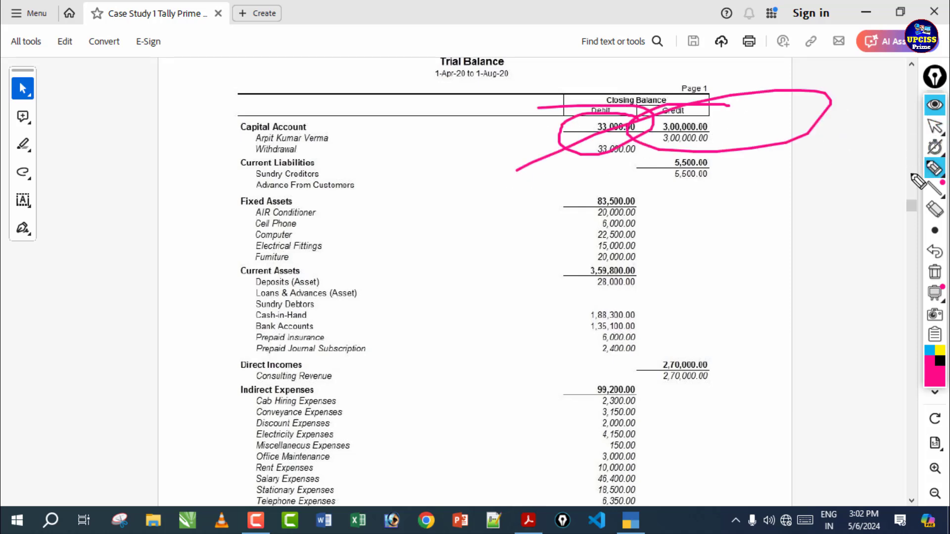
left_click(934, 272)
mouse_move(334, 171)
left_mouse_down()
mouse_move(409, 178)
mouse_move(670, 162)
mouse_move(652, 154)
left_mouse_up()
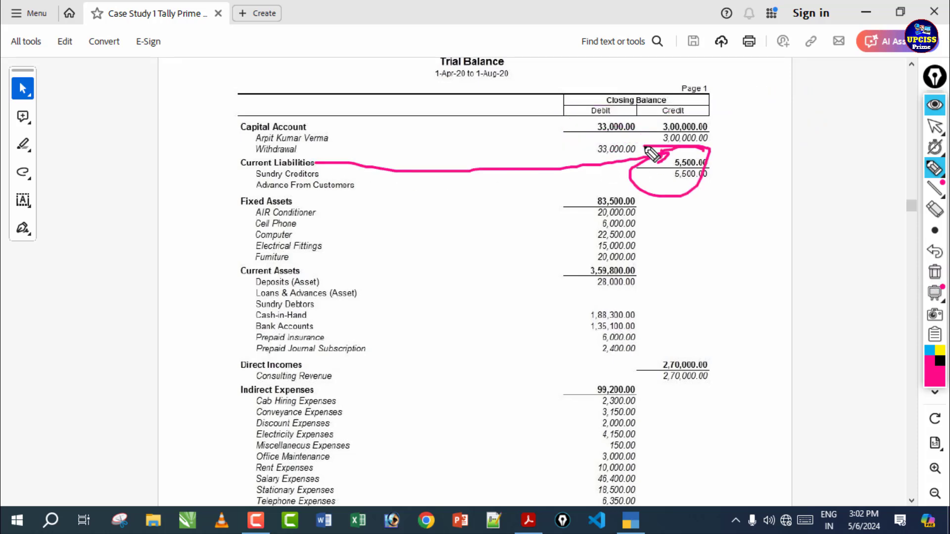
left_click(935, 272)
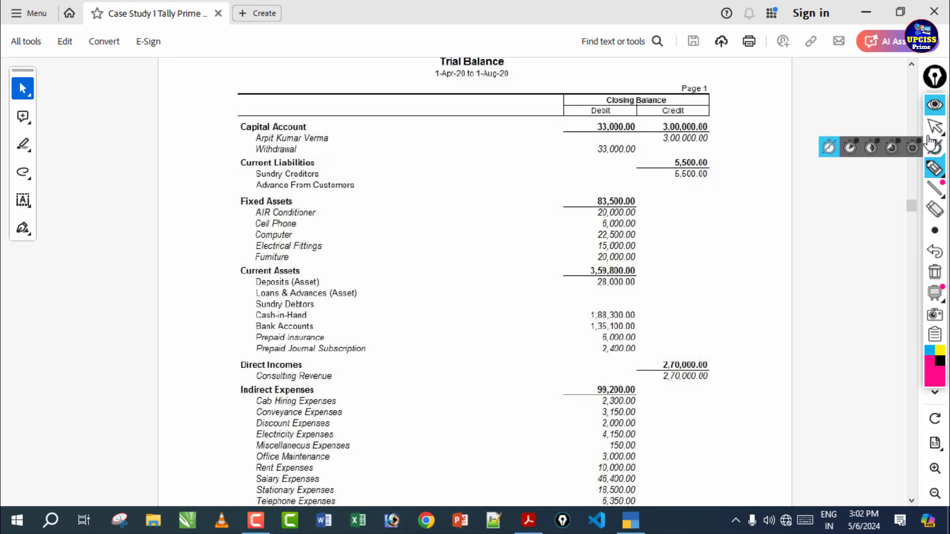
left_click(935, 127)
Switch to TallyPrime, mark the Current Liabilities, Fixed Assets and Current Assets rows in the Trial Balance, and clear the marks
left_click(631, 521)
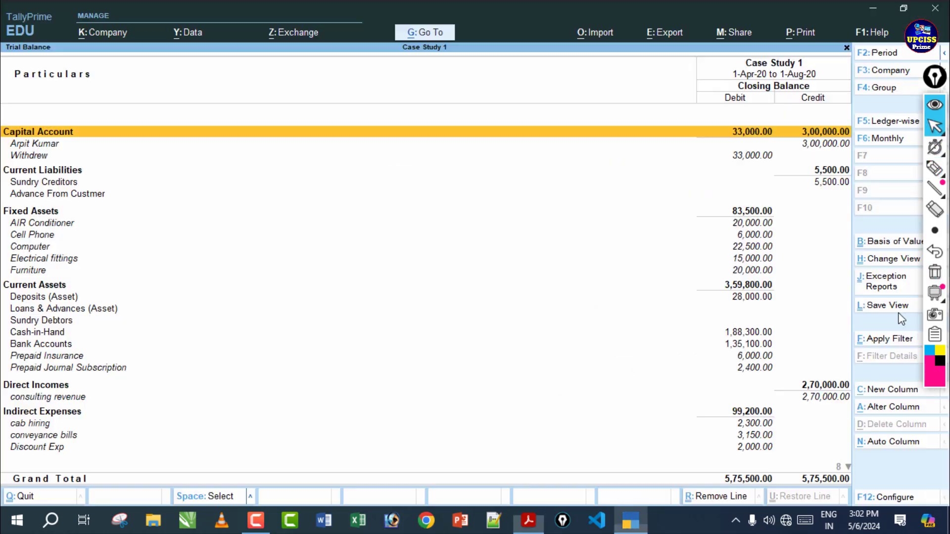
left_click(935, 169)
left_click_drag(838, 158, 773, 169)
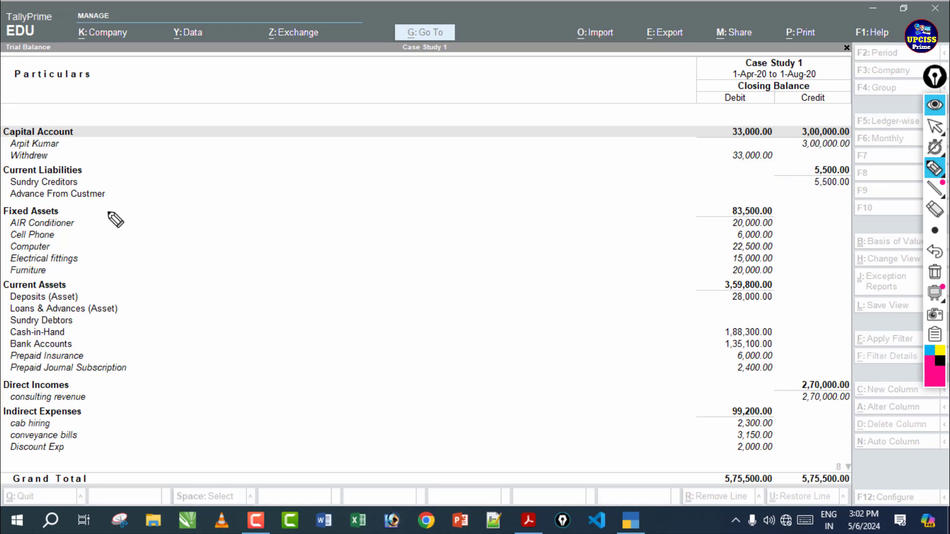
left_click_drag(72, 211, 711, 206)
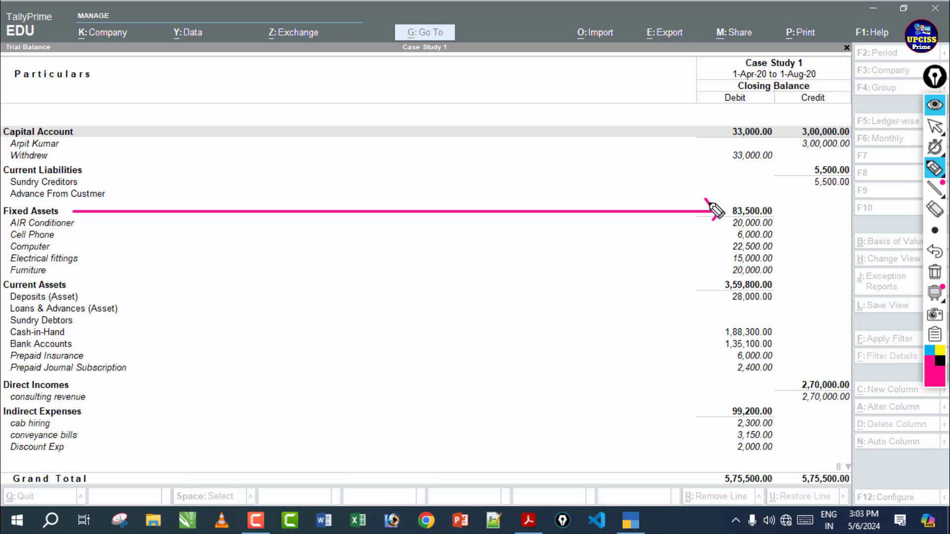
left_click_drag(70, 284, 257, 310)
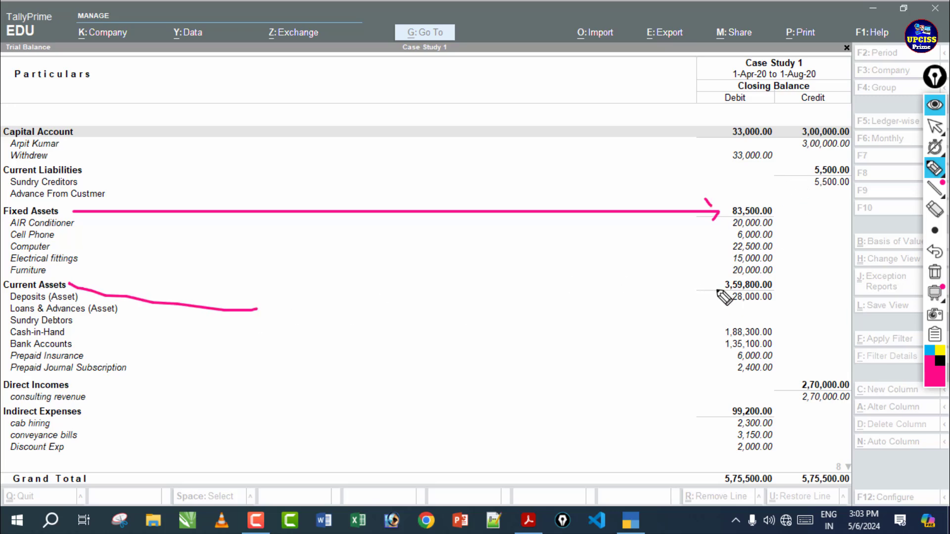
left_click(934, 272)
left_click(934, 126)
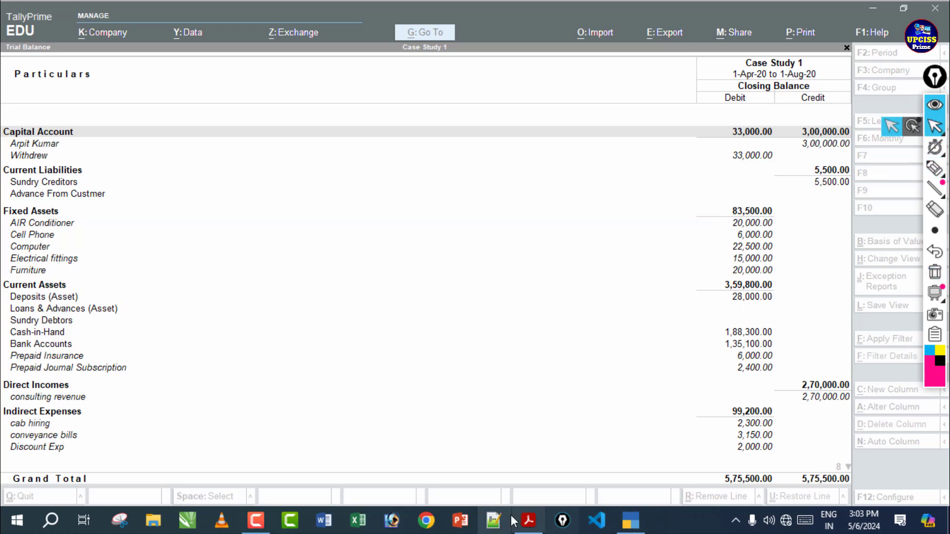
In the PDF trial balance, draw arrows from Fixed Assets, Current Assets, Cash-in-Hand and Bank Accounts to their balances, and clear them
left_click(529, 521)
left_click(934, 168)
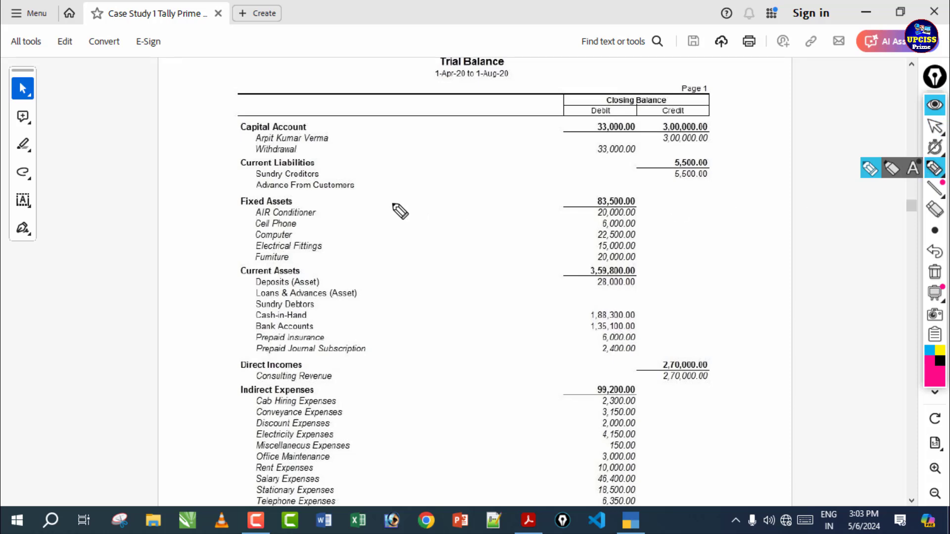
left_click_drag(300, 204, 585, 202)
left_click_drag(306, 272, 554, 278)
left_click_drag(555, 259, 556, 264)
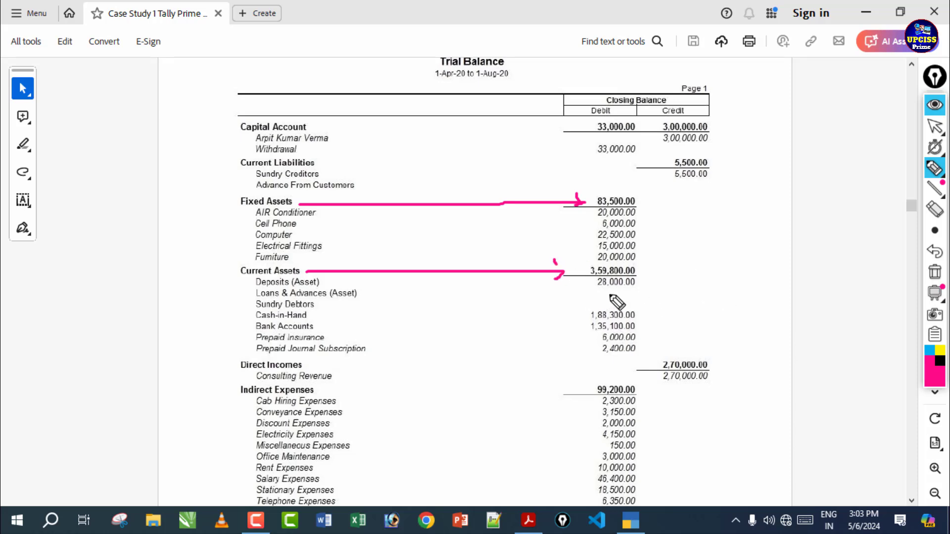
left_click_drag(308, 315, 568, 319)
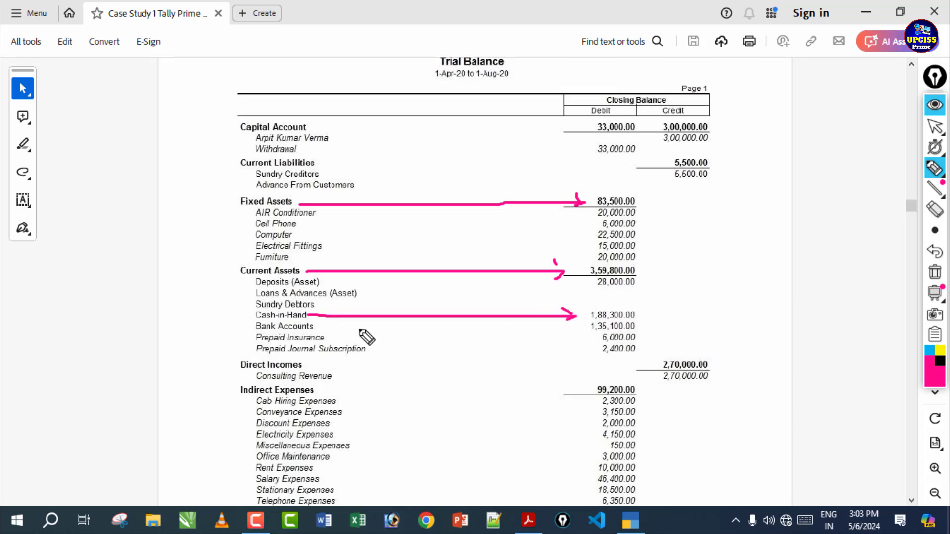
mouse_move(317, 328)
left_mouse_down()
mouse_move(563, 328)
mouse_move(547, 333)
left_mouse_up()
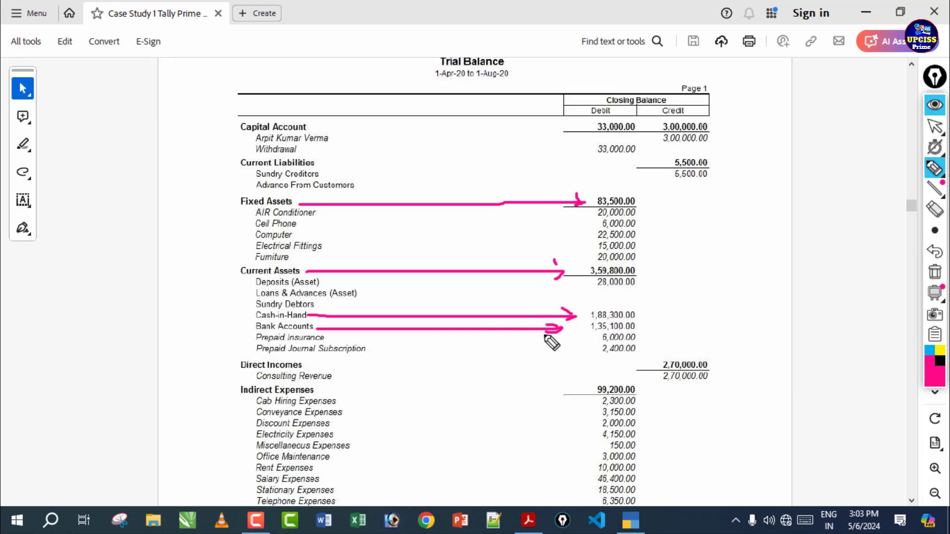
left_click(935, 272)
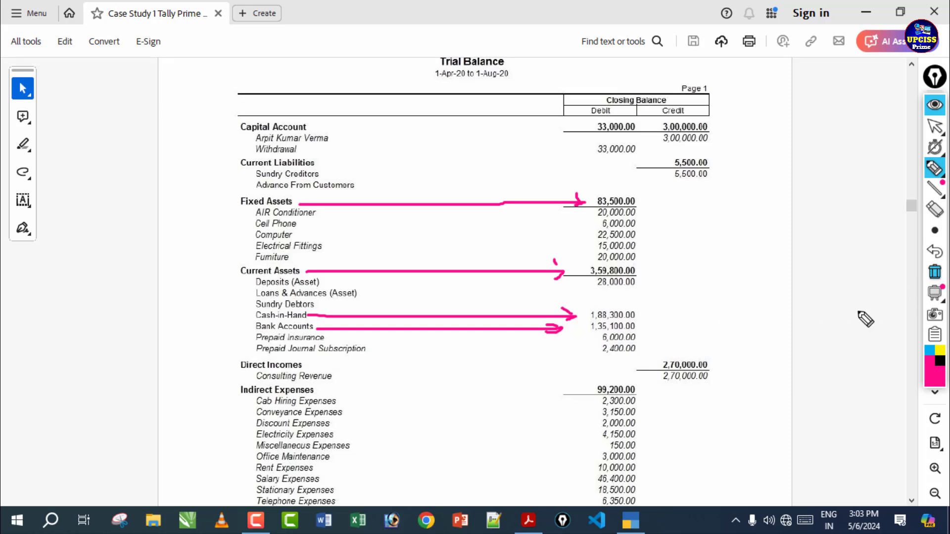
left_click(931, 129)
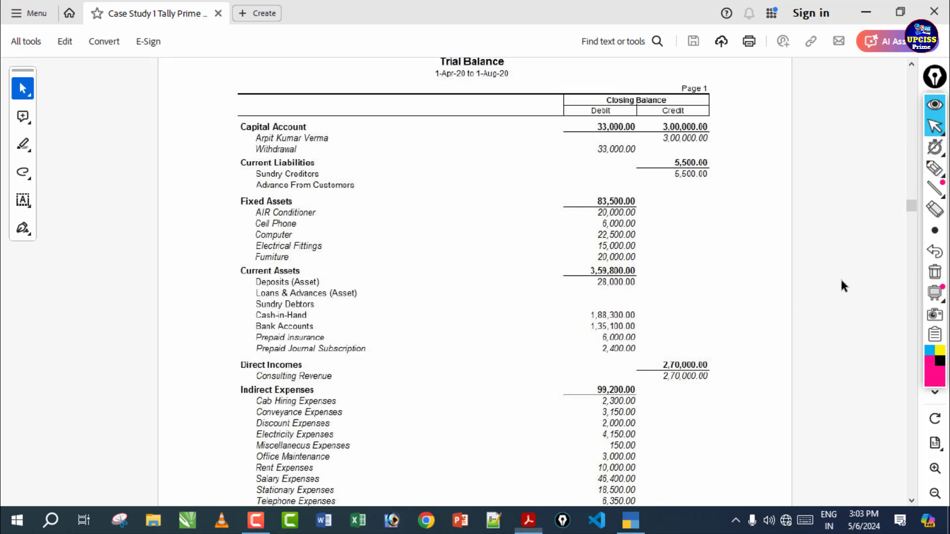
Switch to TallyPrime, draw arrows from Current Assets, Cash-in-Hand and Bank Accounts to their Trial Balance amounts, and clear the marks
left_click(630, 519)
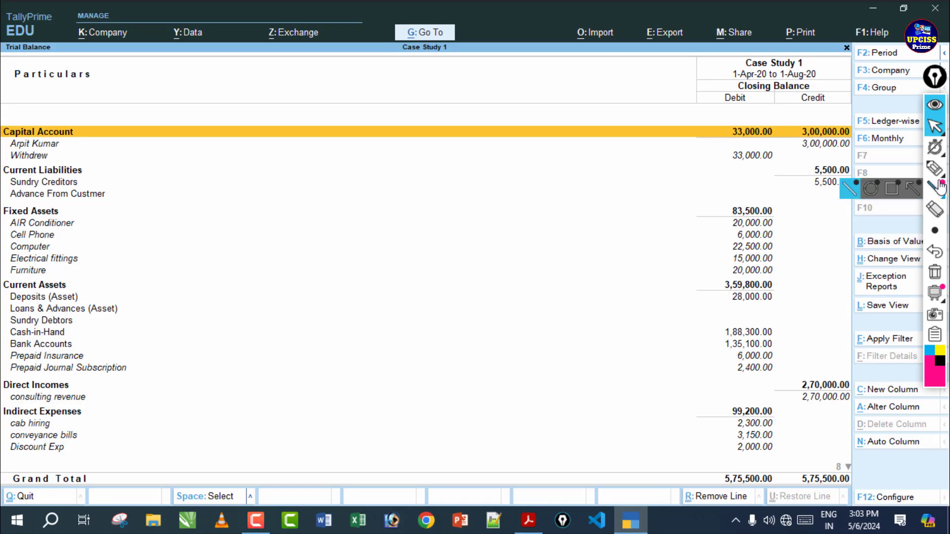
left_click(934, 168)
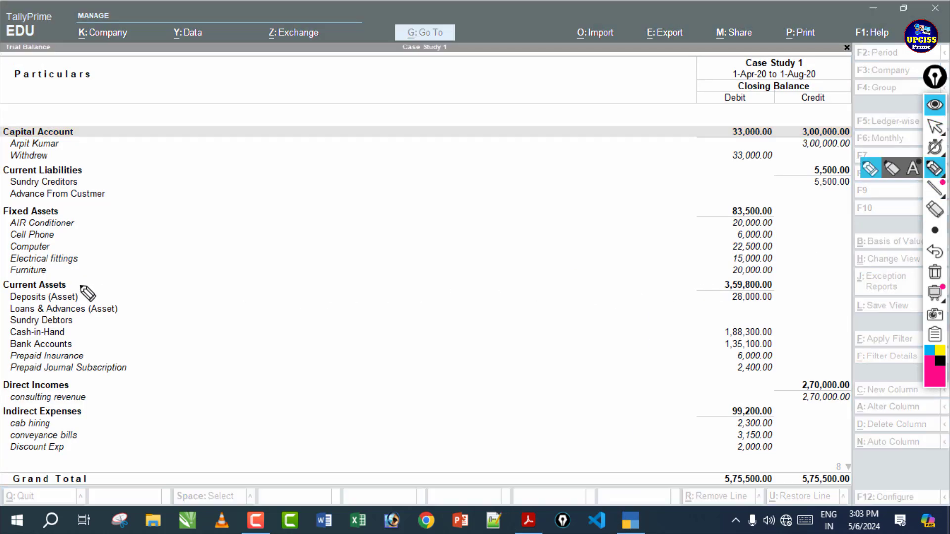
left_click_drag(79, 285, 637, 286)
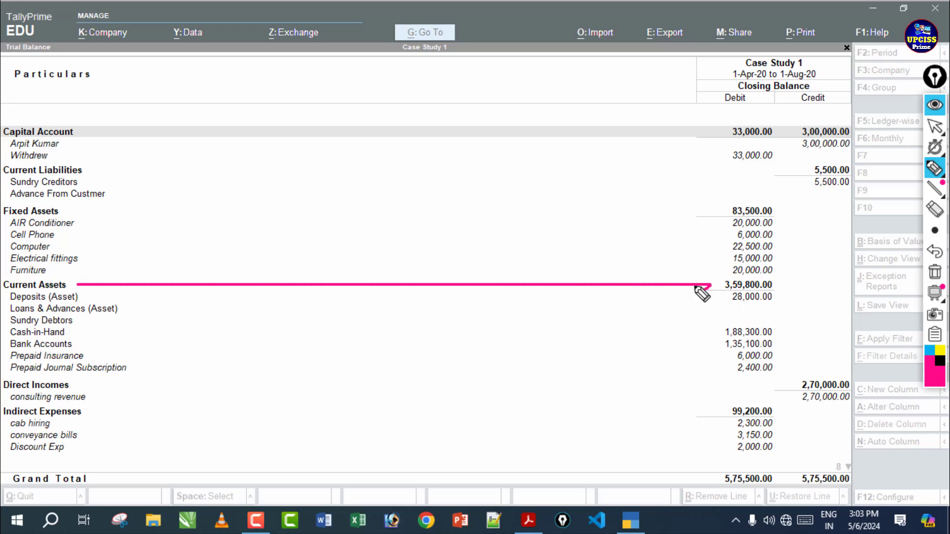
left_click_drag(690, 278, 697, 292)
mouse_move(71, 334)
left_mouse_down()
mouse_move(694, 344)
mouse_move(702, 333)
mouse_move(688, 342)
left_mouse_up()
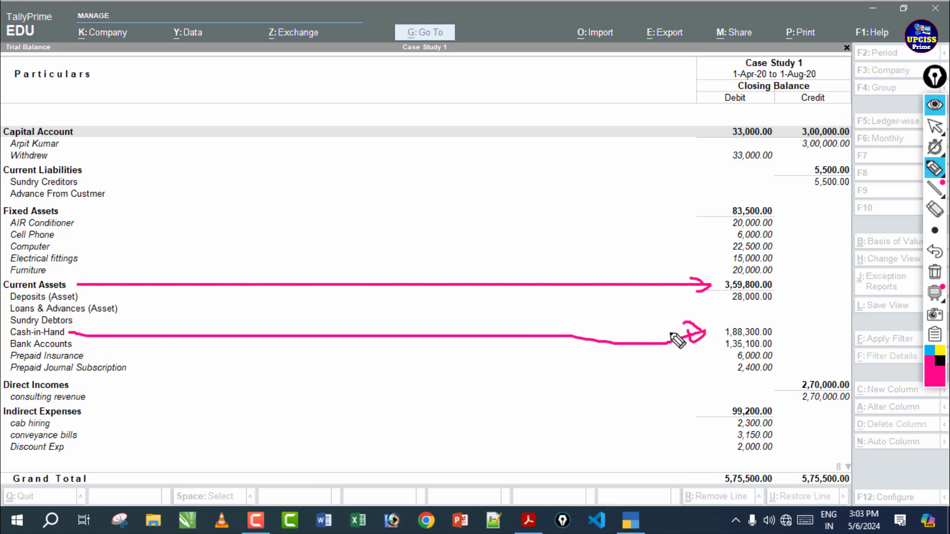
left_click_drag(772, 329, 794, 320)
mouse_move(69, 345)
left_mouse_down()
mouse_move(658, 348)
mouse_move(693, 338)
left_mouse_up()
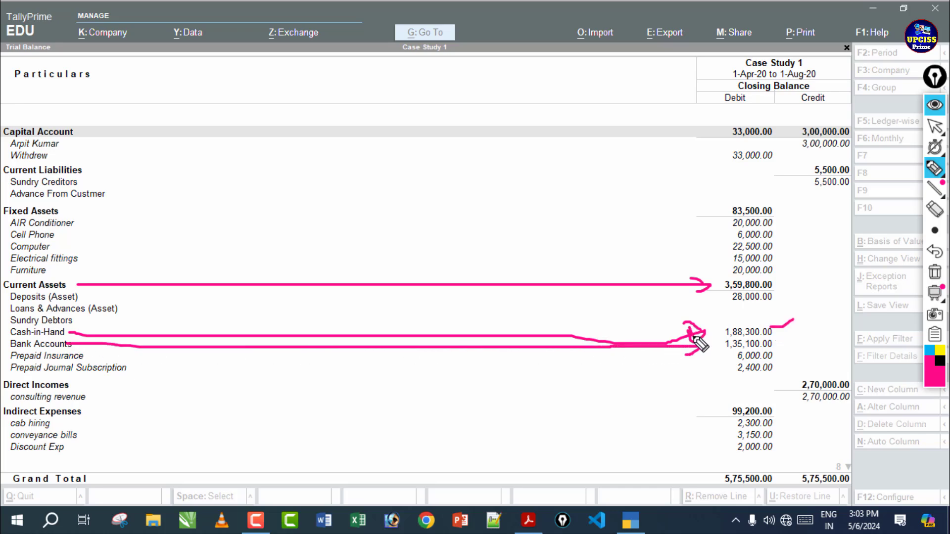
left_click_drag(773, 341, 795, 343)
left_click(939, 275)
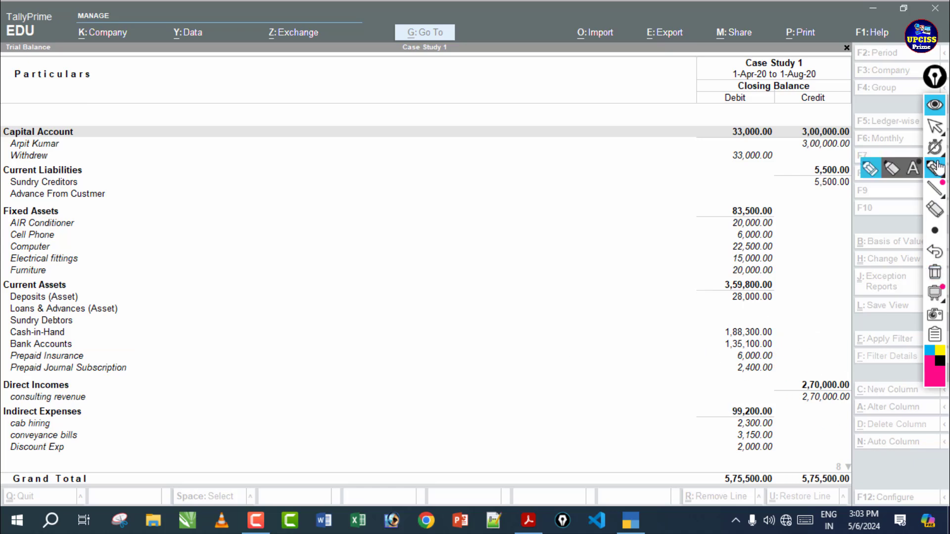
Draw arrows from Direct Incomes and Indirect Expenses to their balances in the Trial Balance, and clear the marks
left_click(936, 125)
key("Down")
key("Down")
key("Down")
key("Down")
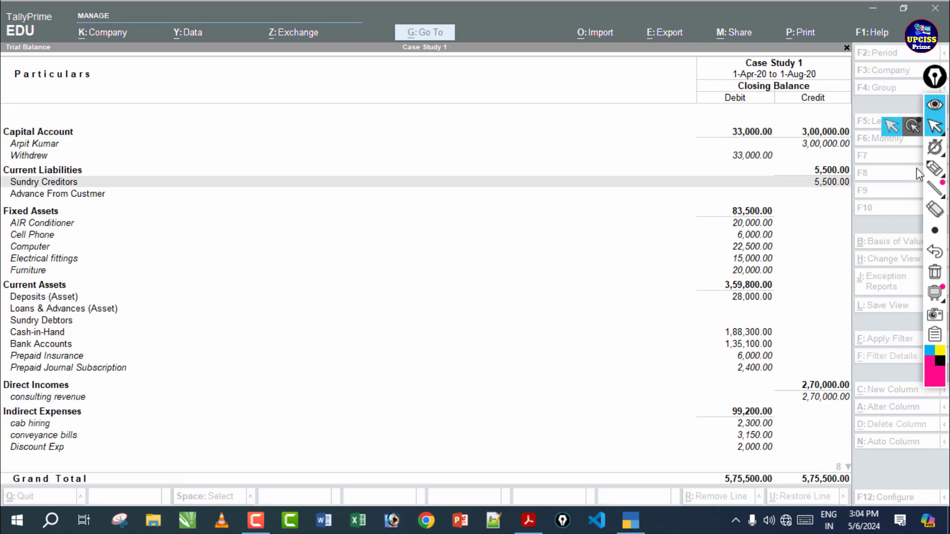
left_click(934, 168)
left_click_drag(77, 386, 198, 397)
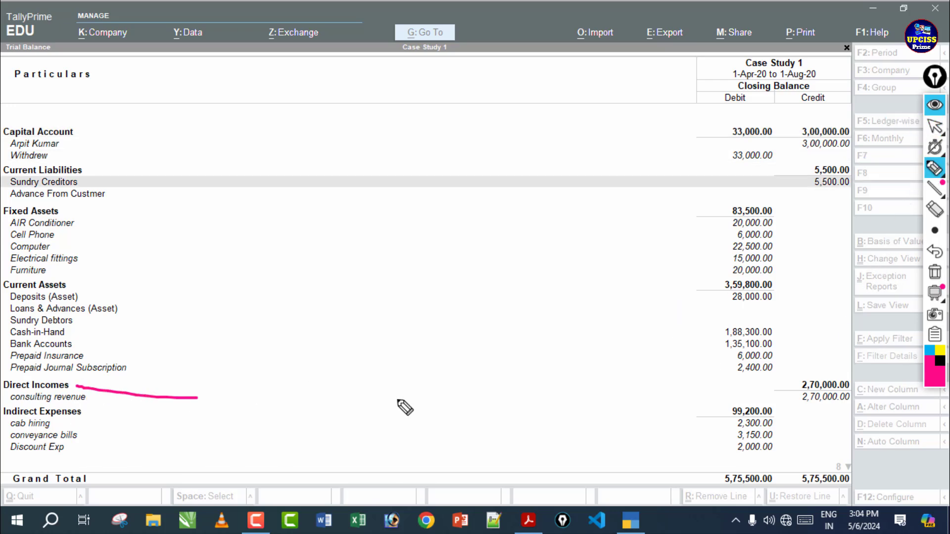
mouse_move(400, 402)
left_mouse_down()
mouse_move(693, 391)
mouse_move(754, 400)
mouse_move(767, 381)
left_mouse_up()
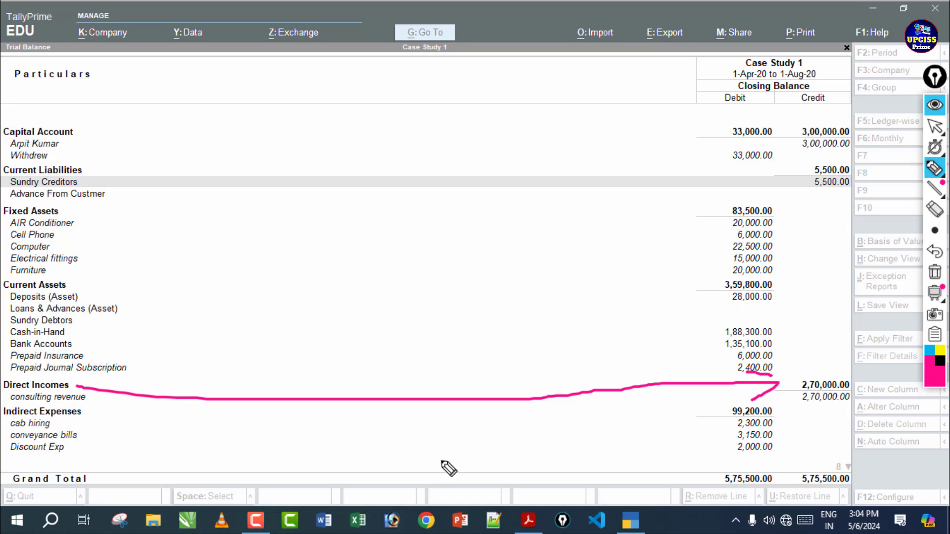
mouse_move(87, 417)
left_mouse_down()
mouse_move(673, 413)
mouse_move(664, 426)
mouse_move(673, 410)
left_mouse_up()
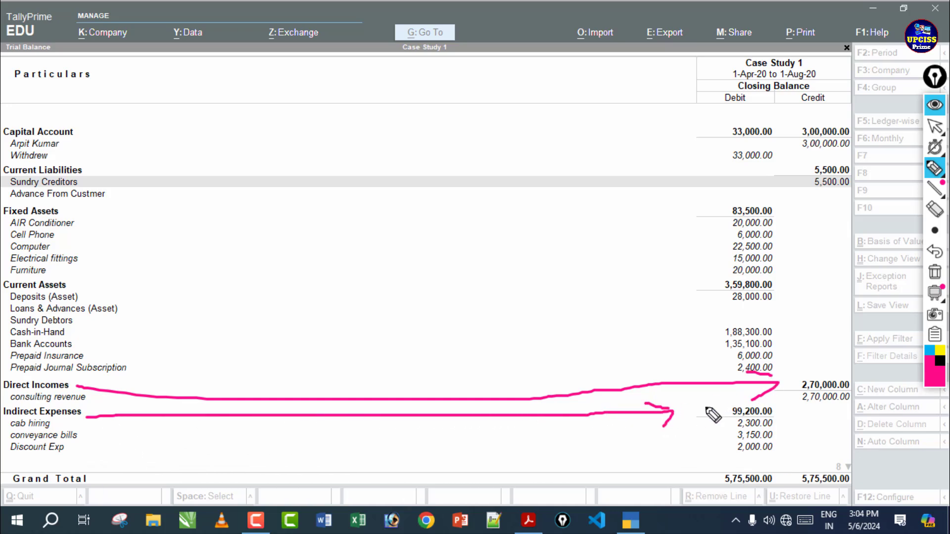
left_click(934, 272)
left_click(935, 126)
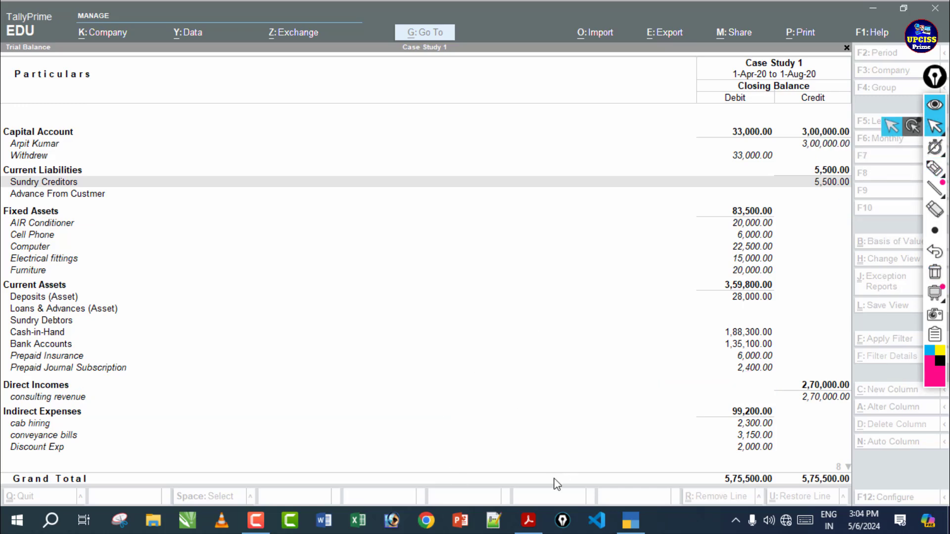
Switch to the PDF trial balance, circle the Direct Incomes and Indirect Expenses balances for comparison, and clear the marks
left_click(528, 520)
scroll(484, 222, "down", 2)
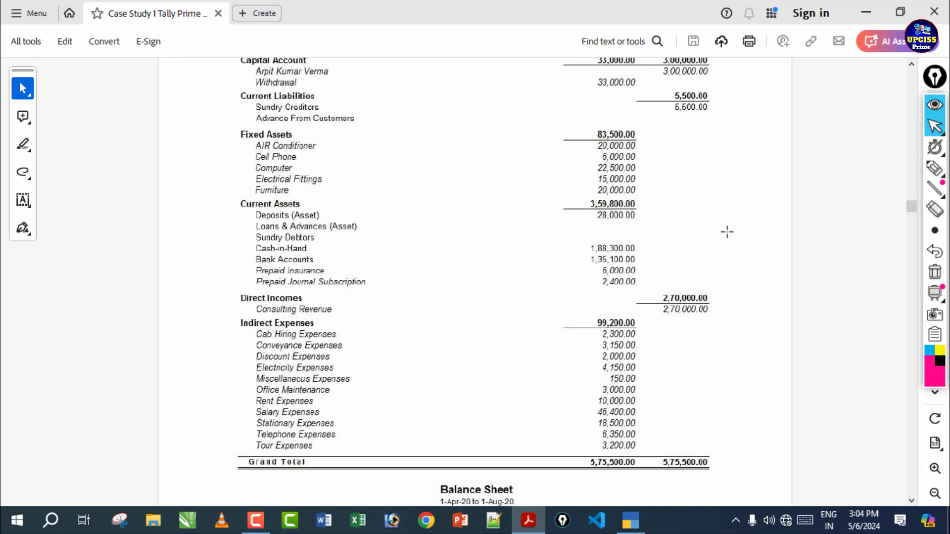
left_click(935, 168)
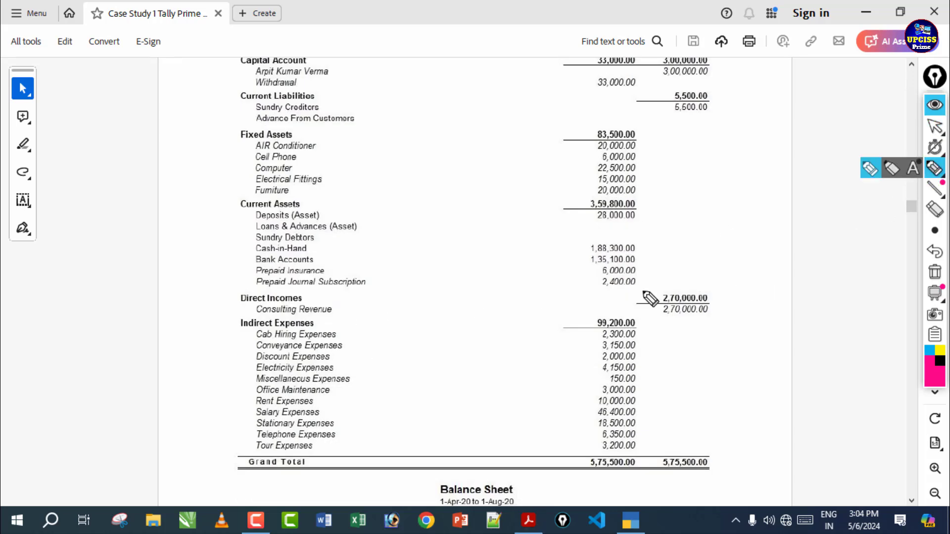
mouse_move(663, 284)
left_mouse_down()
mouse_move(657, 301)
mouse_move(619, 275)
left_mouse_up()
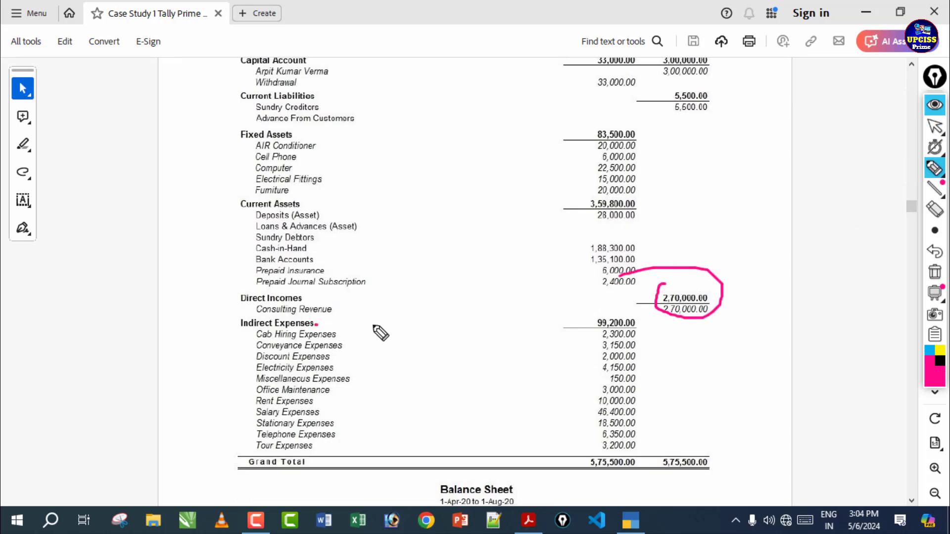
mouse_move(316, 325)
left_mouse_down()
mouse_move(485, 326)
mouse_move(450, 340)
left_mouse_up()
left_click_drag(619, 298, 616, 311)
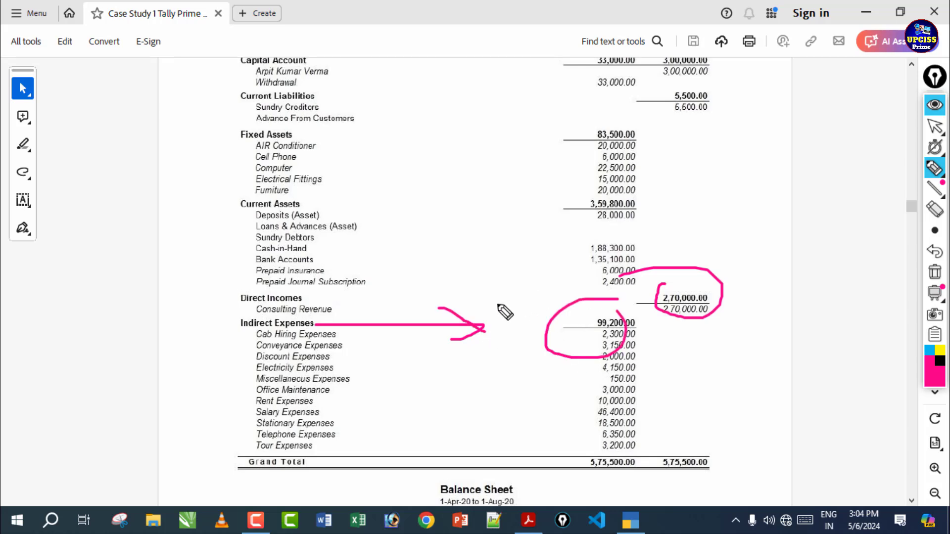
mouse_move(937, 293)
left_click(935, 272)
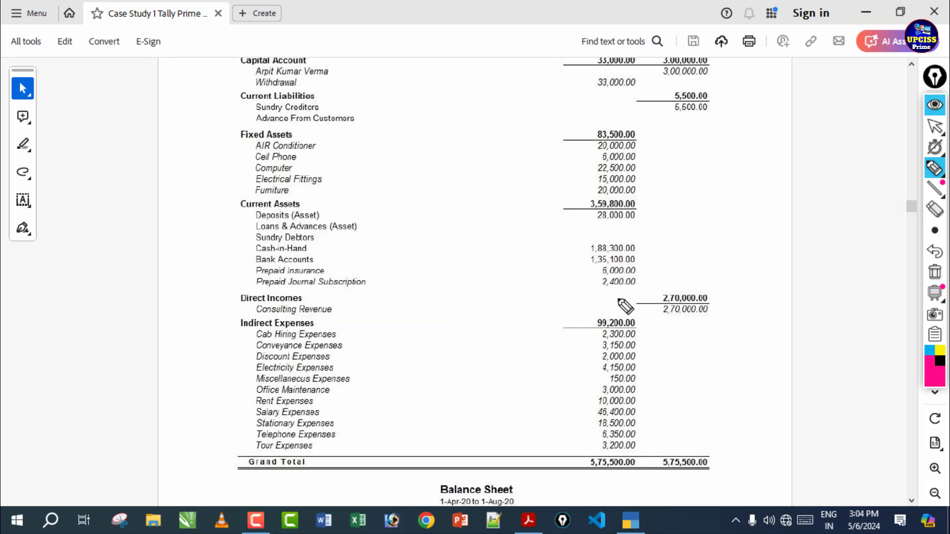
Circle the Grand Total label and its debit and credit totals in the PDF trial balance, and clear the marks
scroll(619, 300, "down", 1)
mouse_move(221, 475)
left_mouse_down()
mouse_move(325, 491)
mouse_move(303, 478)
left_mouse_up()
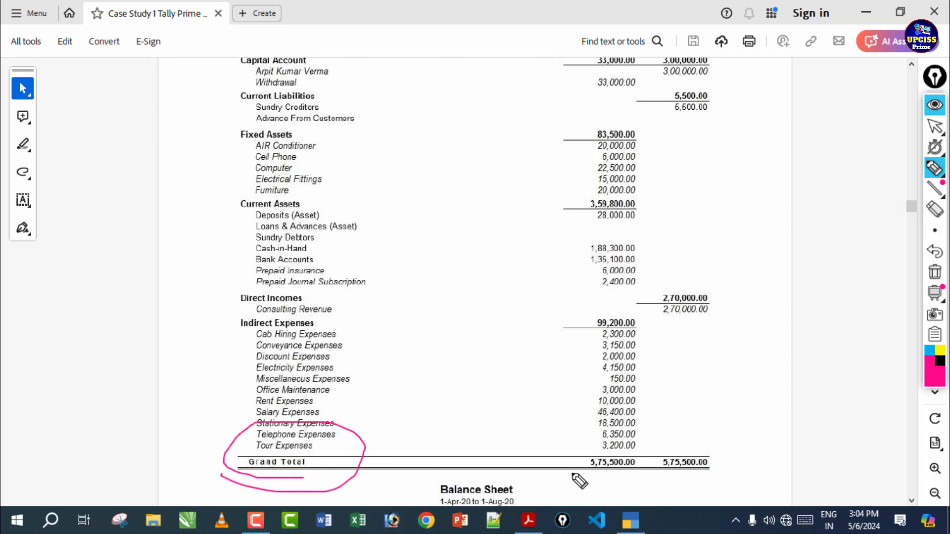
mouse_move(577, 479)
left_mouse_down()
mouse_move(545, 452)
mouse_move(552, 479)
left_mouse_up()
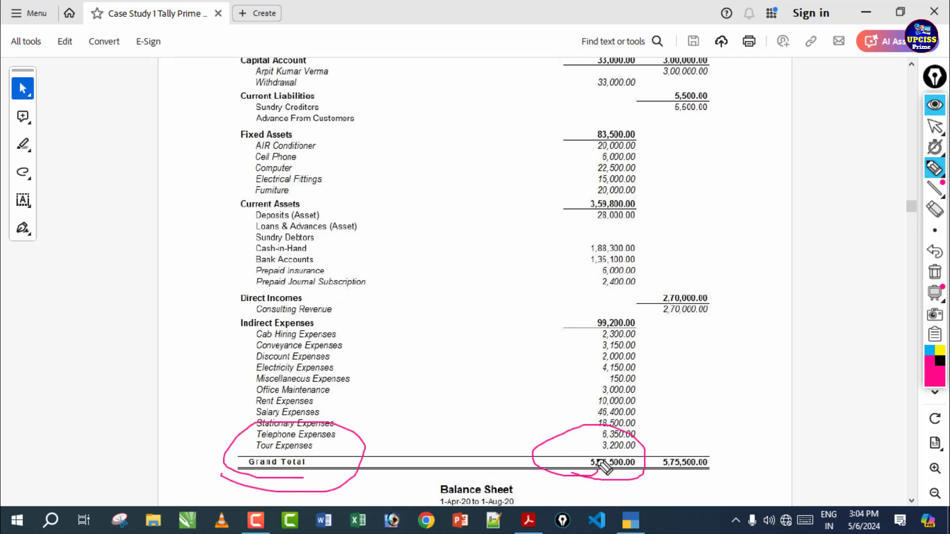
mouse_move(634, 450)
left_mouse_down()
mouse_move(634, 471)
mouse_move(663, 420)
mouse_move(670, 479)
left_mouse_up()
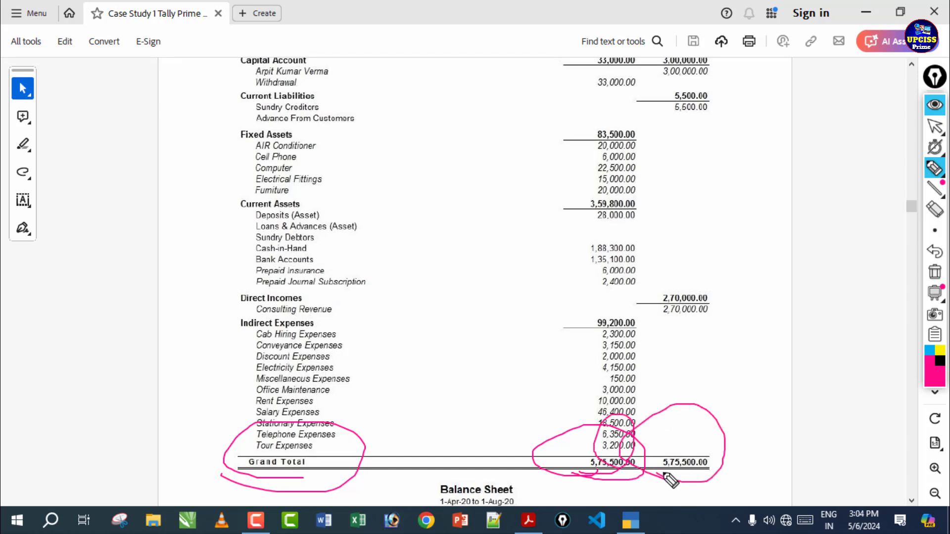
left_click(935, 273)
Outline the debit and credit grand totals together in the PDF, clear the marks, and leave drawing mode
left_click_drag(470, 446, 787, 421)
mouse_move(424, 429)
left_mouse_down()
mouse_move(800, 413)
mouse_move(797, 470)
left_mouse_up()
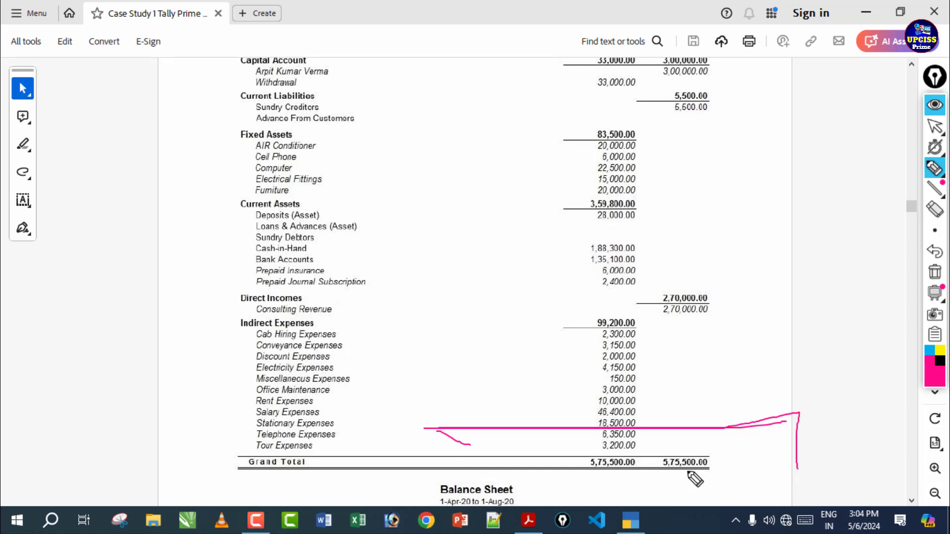
mouse_move(433, 428)
left_mouse_down()
mouse_move(517, 496)
mouse_move(798, 471)
mouse_move(519, 432)
mouse_move(500, 444)
left_mouse_up()
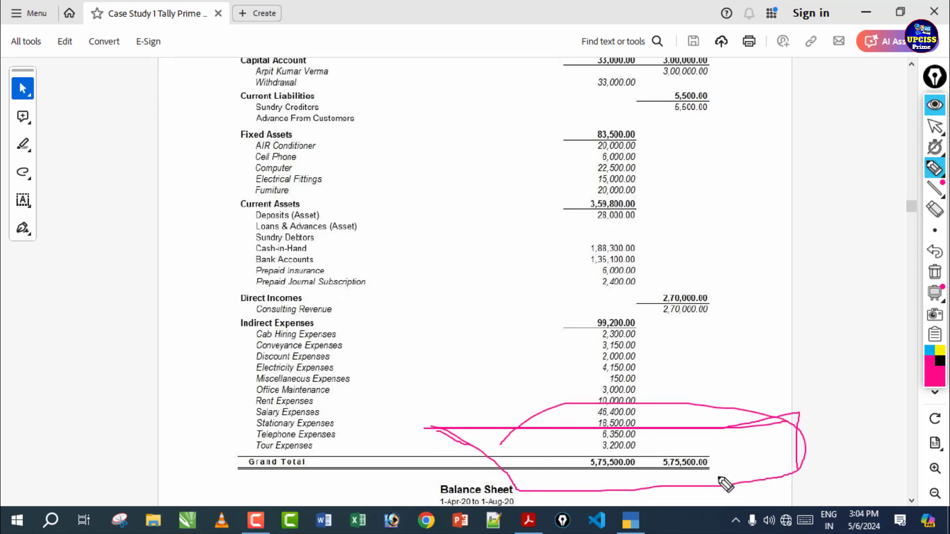
left_click(934, 273)
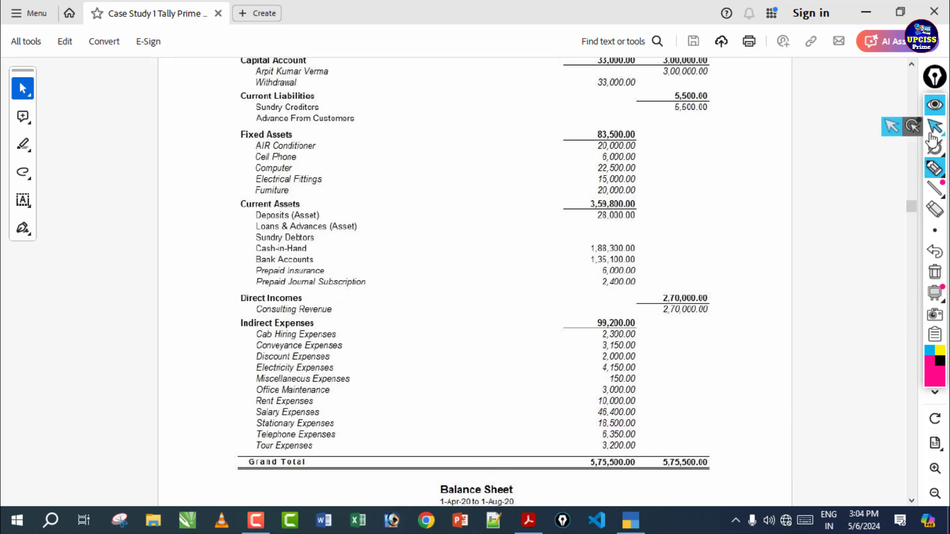
left_click(935, 126)
Switch to TallyPrime, leave the Trial Balance, and review the 1-Aug-20 Day Book in condensed and detailed views
left_click(630, 520)
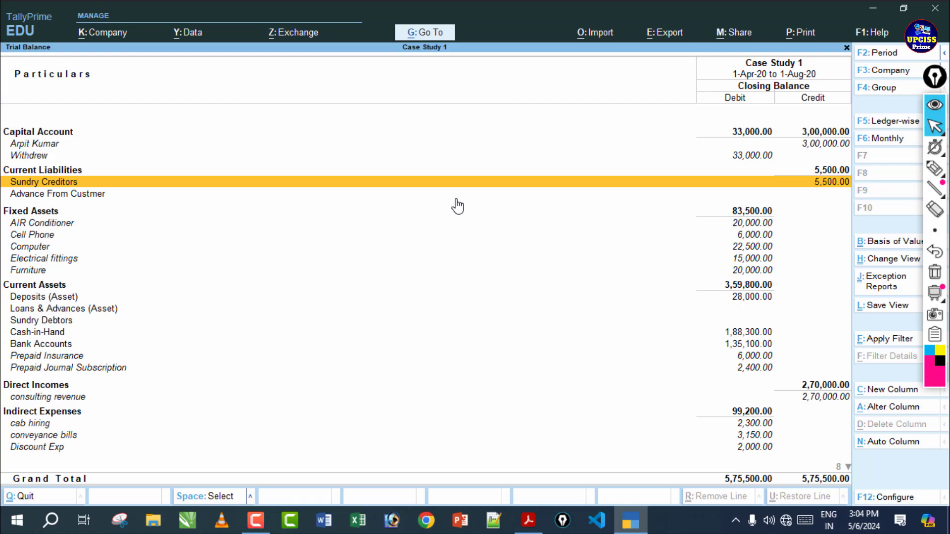
key("Escape")
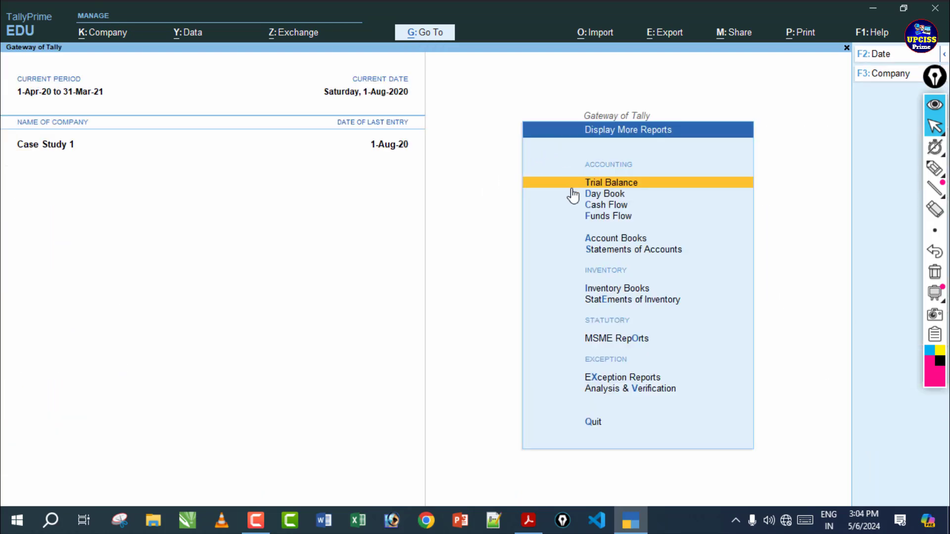
left_click(614, 195)
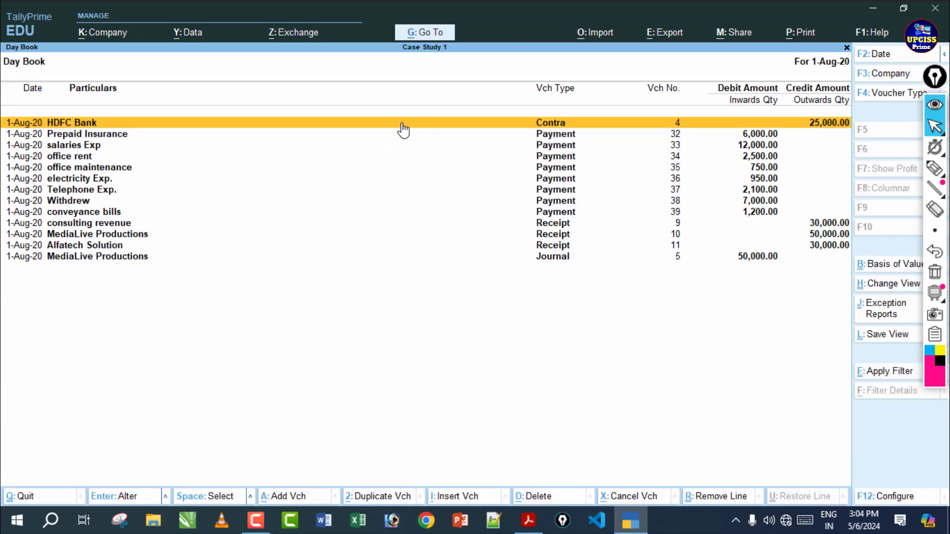
key("alt+F5")
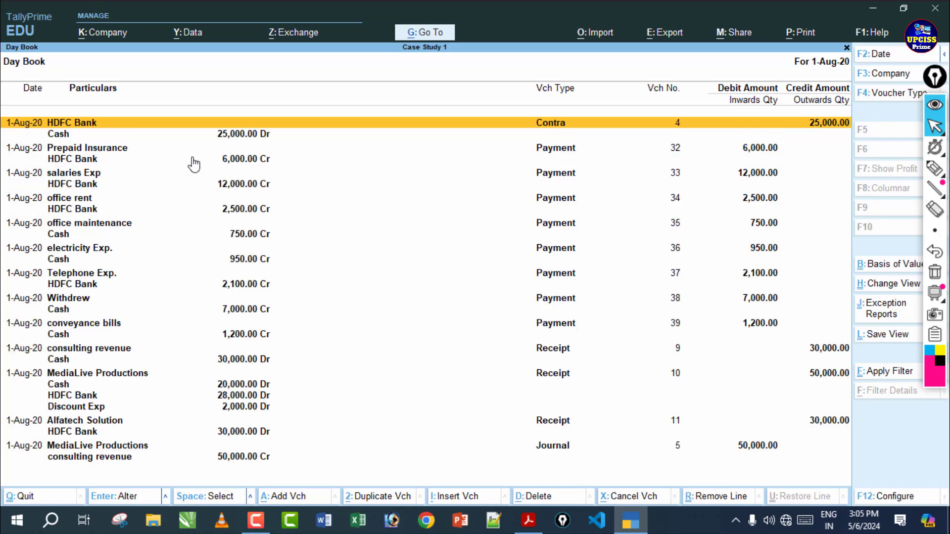
key("alt+F5")
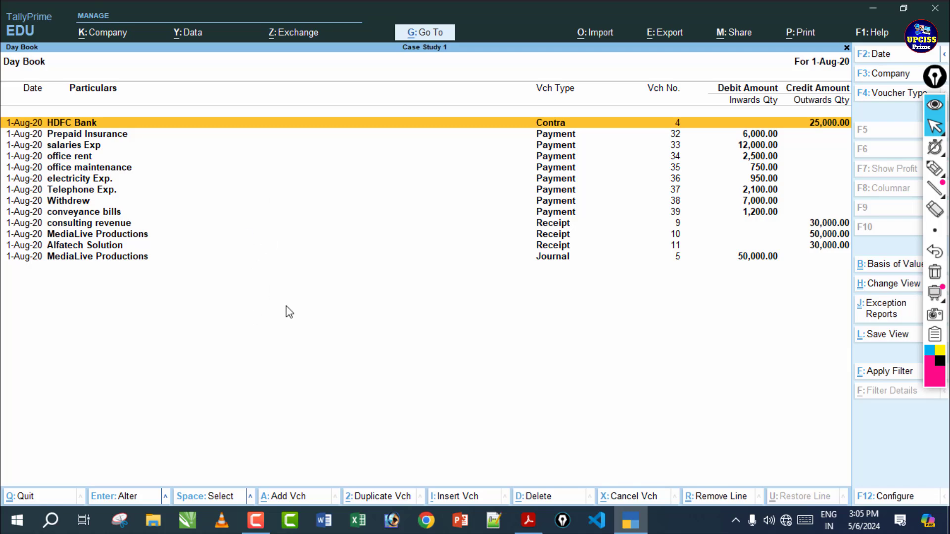
key("alt")
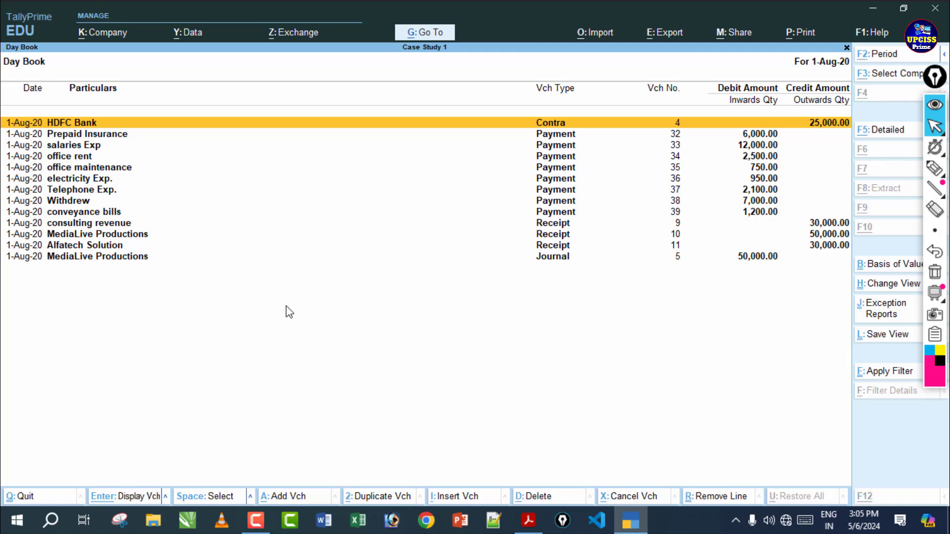
key("alt+F5")
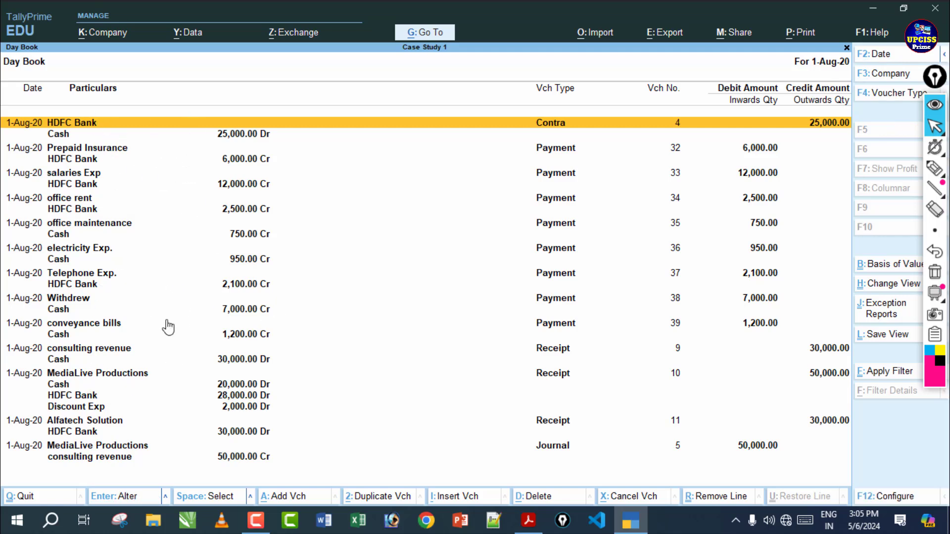
key("Escape")
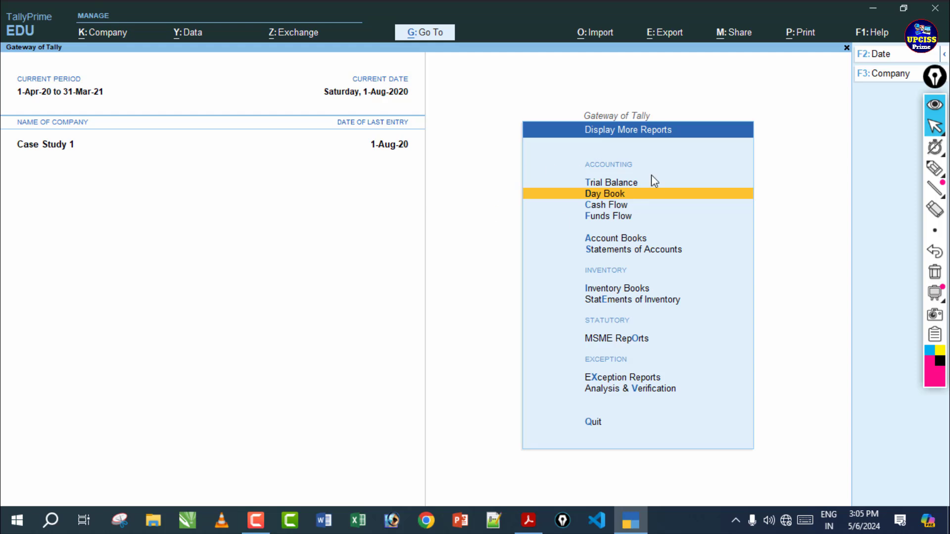
Return to the Gateway of Tally and display the Profit & Loss A/c in detailed format
key("Escape")
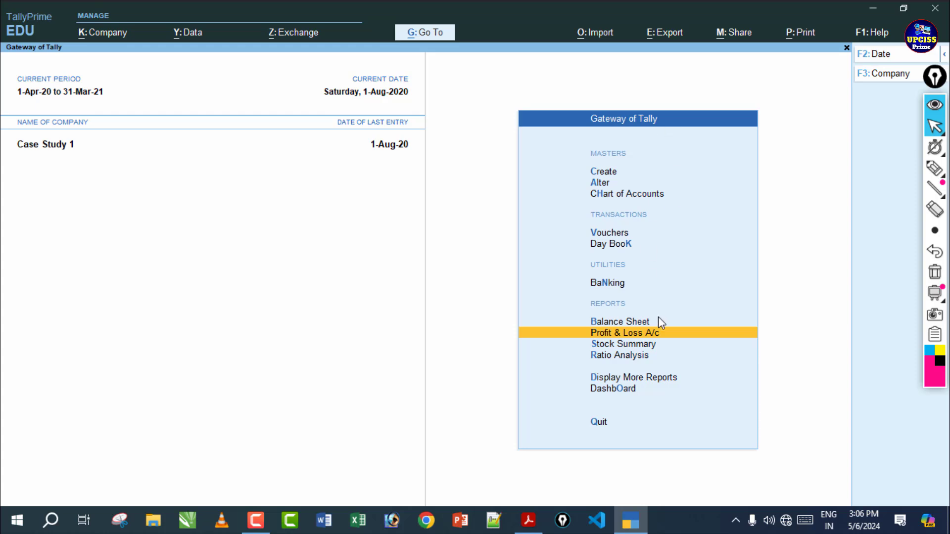
left_click(643, 340)
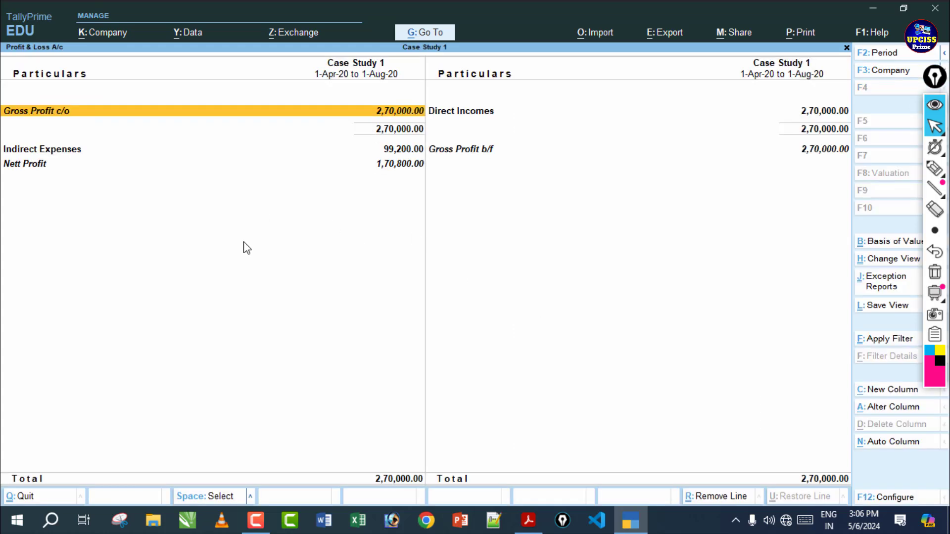
key("alt")
key("alt+F5")
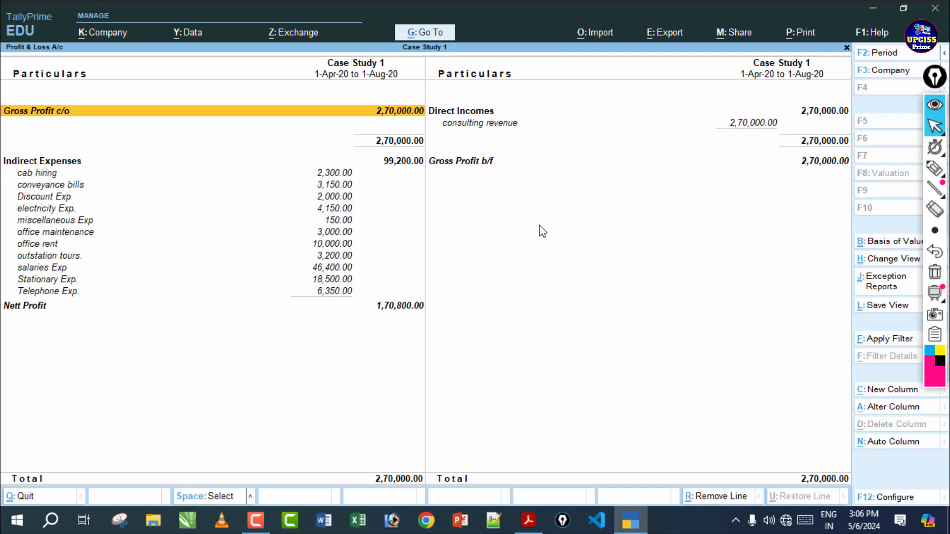
Mark the gross profit amount in the Profit & Loss A/c, and clear the marks
left_click(934, 170)
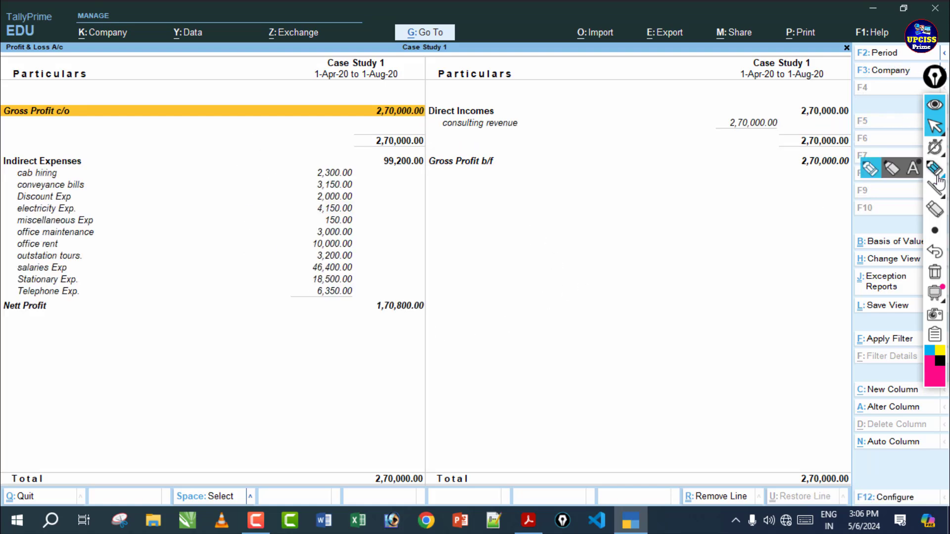
mouse_move(376, 129)
left_mouse_down()
mouse_move(433, 92)
mouse_move(359, 131)
left_mouse_up()
left_click_drag(213, 128, 380, 129)
mouse_move(315, 105)
left_mouse_down()
mouse_move(359, 118)
mouse_move(474, 120)
left_mouse_up()
left_click(934, 272)
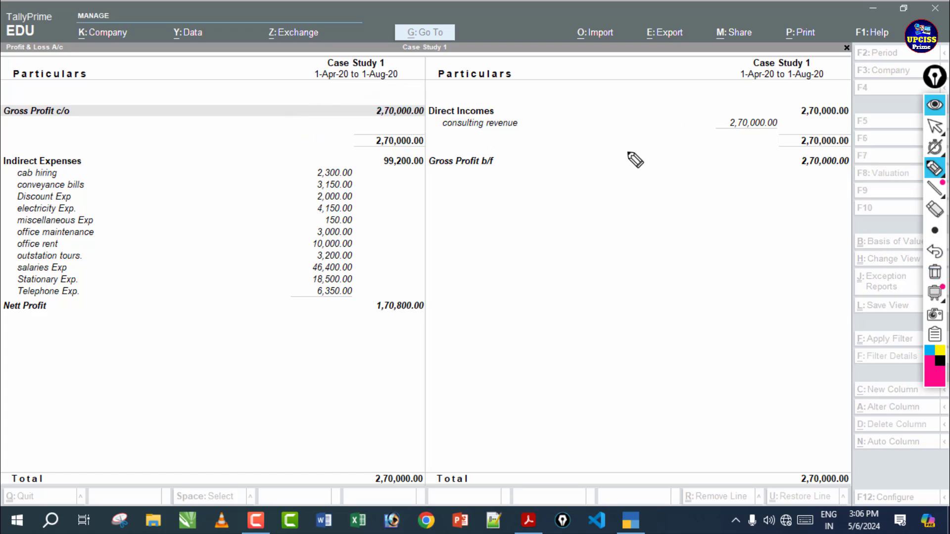
Mark the Direct Incomes heading, the Indirect Expenses heading and the indirect expenses total in the Profit & Loss A/c
left_click_drag(532, 101, 667, 99)
left_click_drag(503, 111, 569, 93)
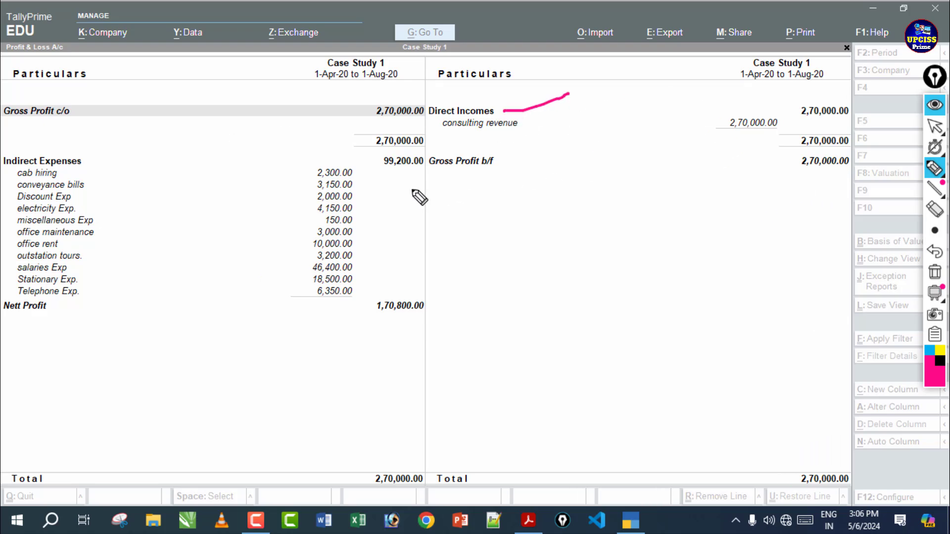
left_click_drag(372, 175, 435, 174)
left_click(110, 159)
left_click_drag(174, 155, 214, 133)
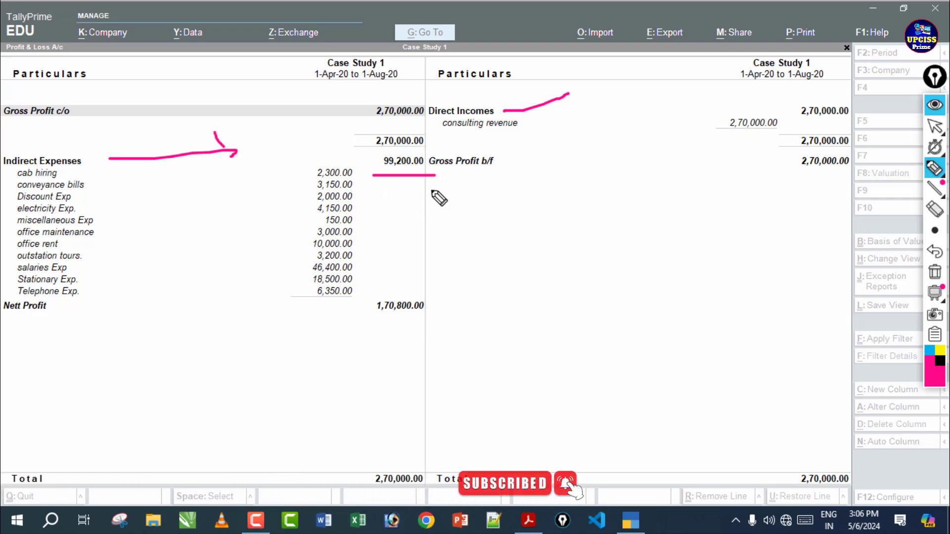
Circle and double-underline the Nett Profit amount, and clear all the marks
left_click_drag(396, 273, 381, 357)
left_click_drag(332, 297, 406, 357)
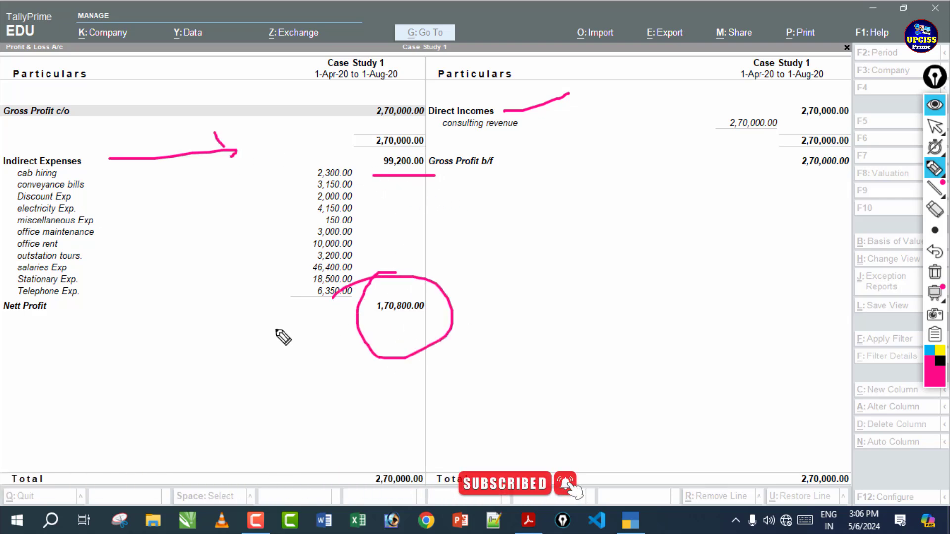
left_click_drag(257, 329, 497, 325)
left_click_drag(353, 342, 508, 332)
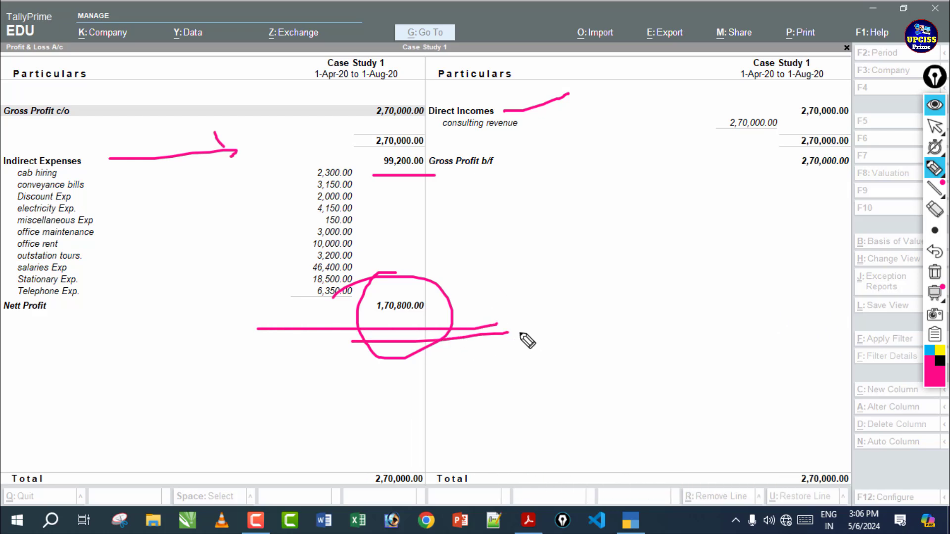
left_click(934, 274)
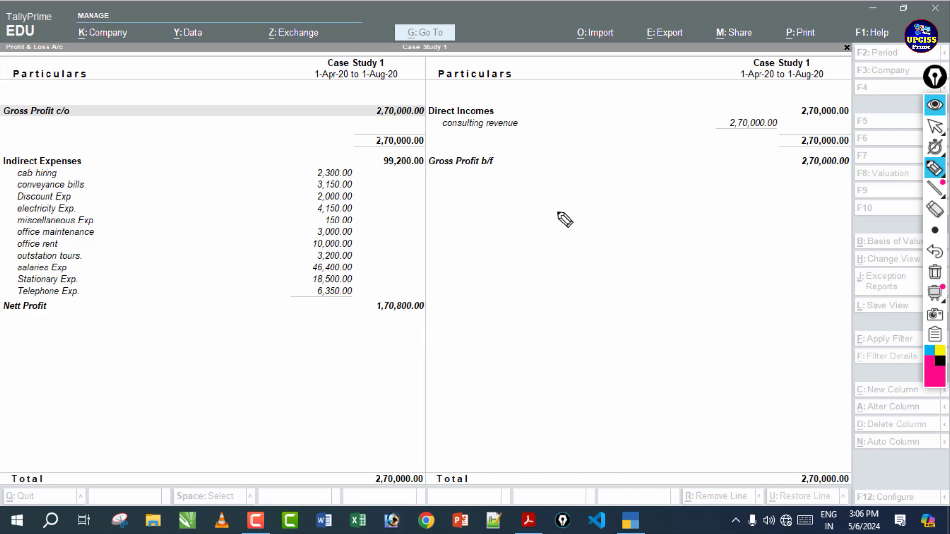
Draw an arrow from the Gross Profit c/o amount across to the income side, mark Direct Incomes and Indirect Expenses, and clear the marks
left_click_drag(363, 119, 558, 208)
left_click_drag(497, 192, 567, 208)
left_click_drag(462, 114, 553, 122)
left_click_drag(89, 162, 281, 163)
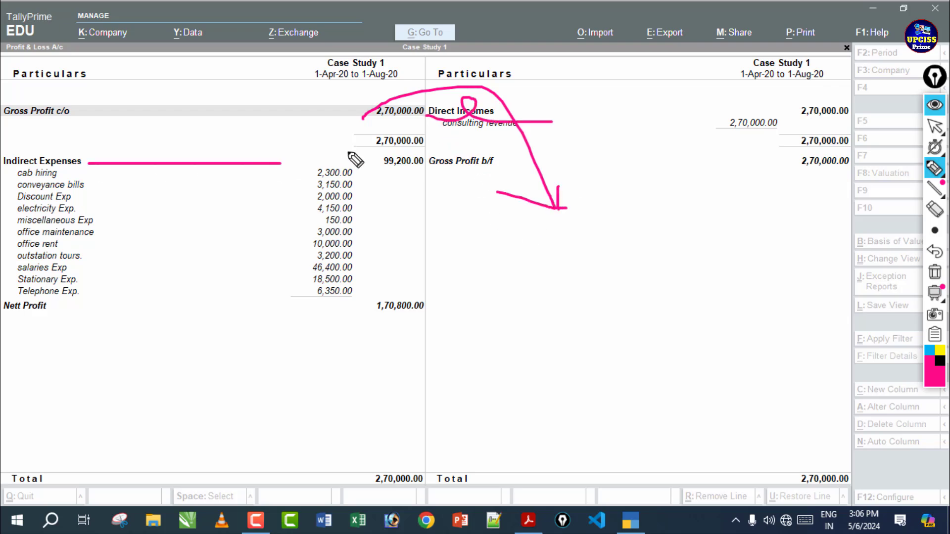
mouse_move(364, 154)
left_mouse_down()
mouse_move(426, 171)
mouse_move(486, 129)
left_mouse_up()
mouse_move(431, 98)
left_mouse_down()
mouse_move(569, 205)
mouse_move(530, 234)
left_mouse_up()
left_click(938, 277)
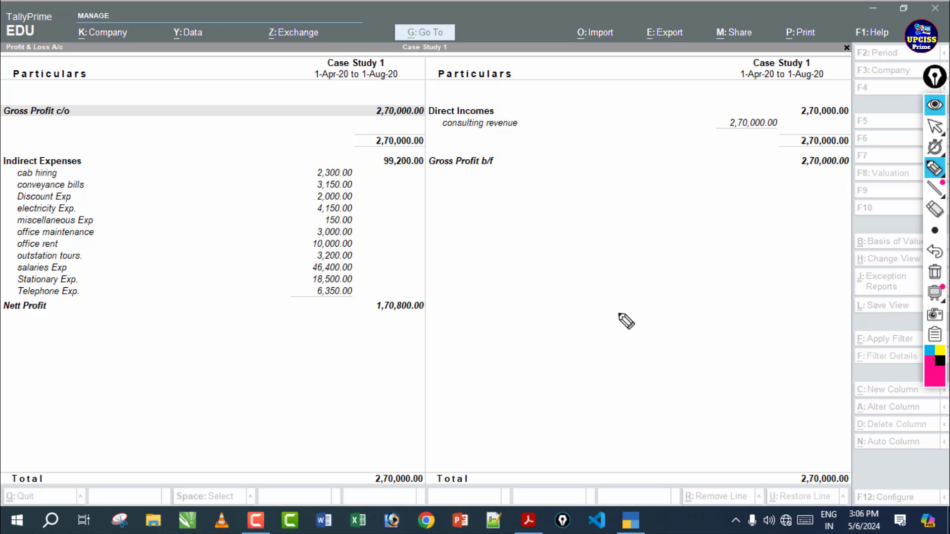
Circle the Nett Profit amount again and clear the mark, and leave drawing mode and the Profit & Loss A/c
left_click_drag(457, 281, 377, 319)
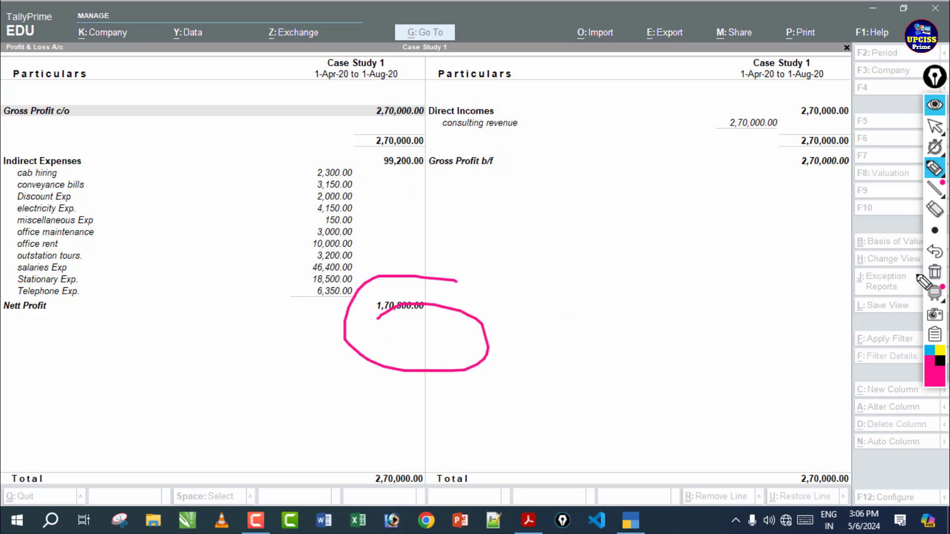
left_click(935, 273)
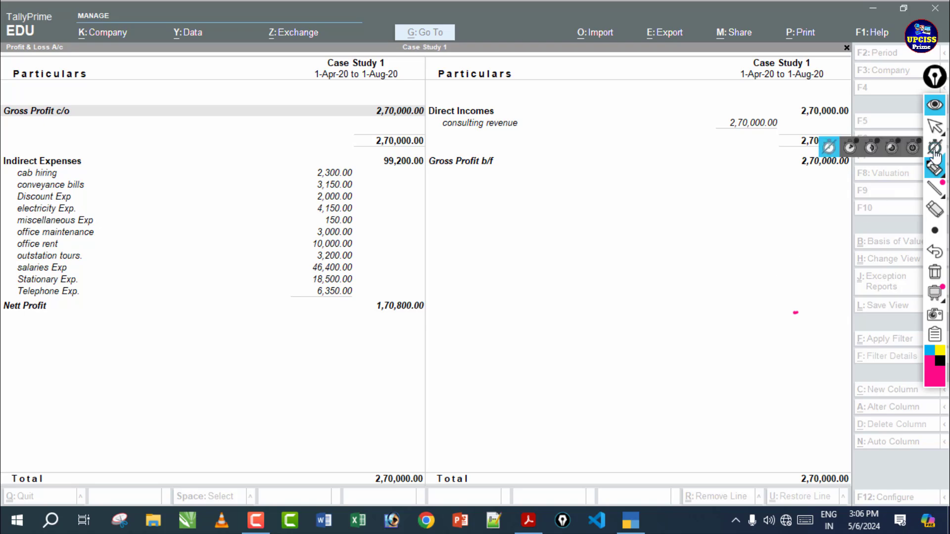
left_click(934, 126)
key("Escape")
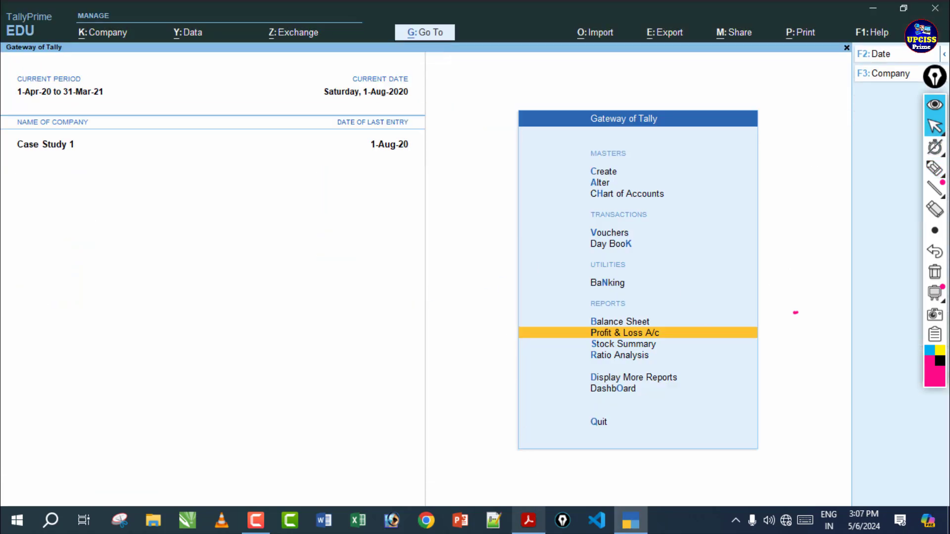
Switch to the case study PDF in Acrobat and look through the August transactions and Day Book to the September 2020 transaction list
left_click(528, 521)
scroll(568, 271, "up", 15)
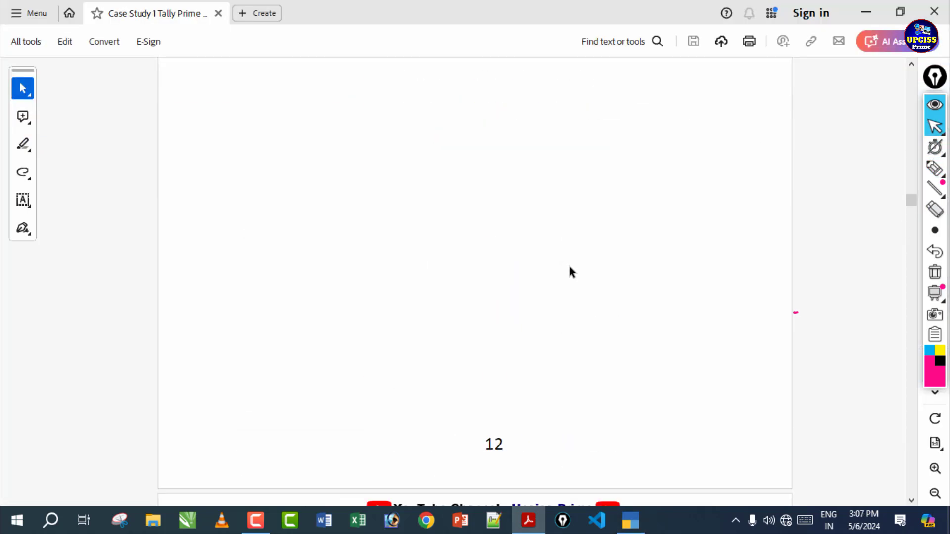
scroll(598, 273, "up", 15)
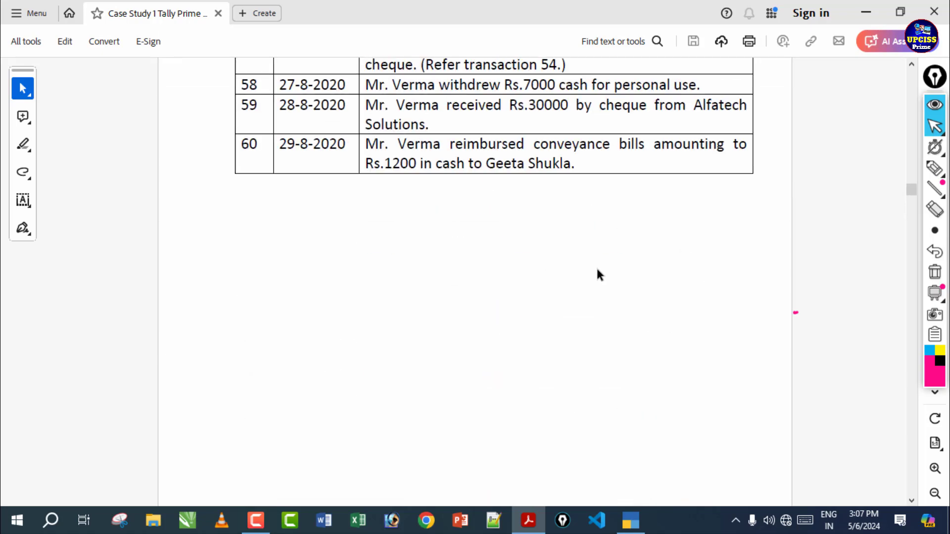
scroll(593, 267, "down", 10)
scroll(589, 257, "down", 20)
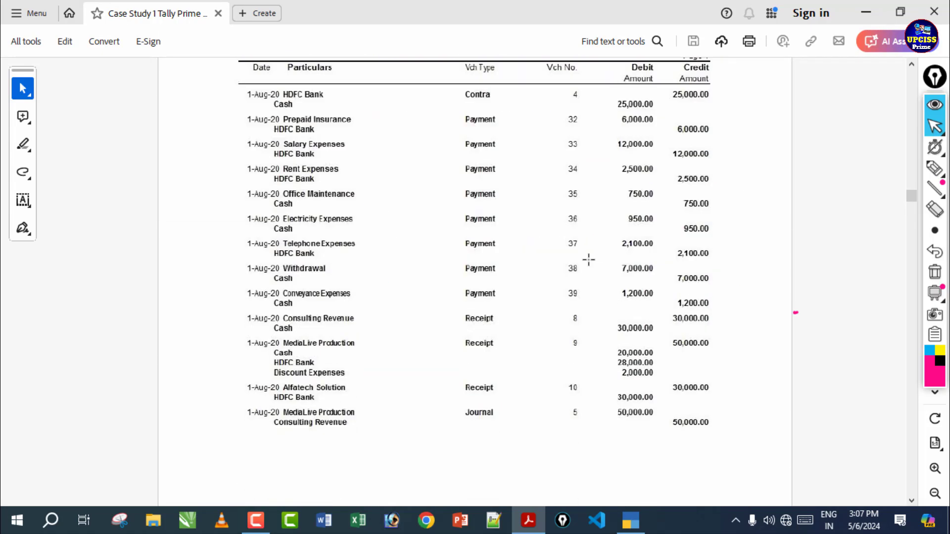
scroll(584, 258, "down", 15)
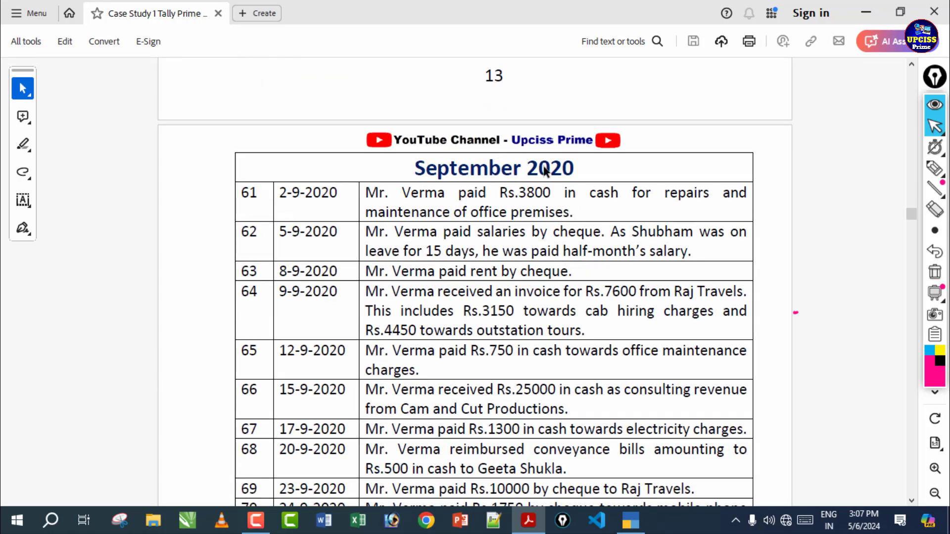
scroll(453, 265, "down", 2)
scroll(455, 270, "up", 2)
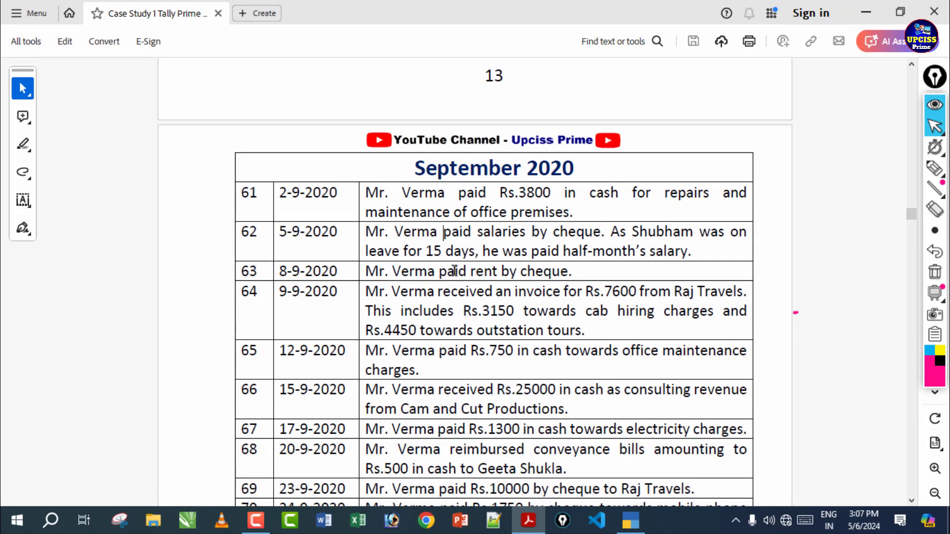